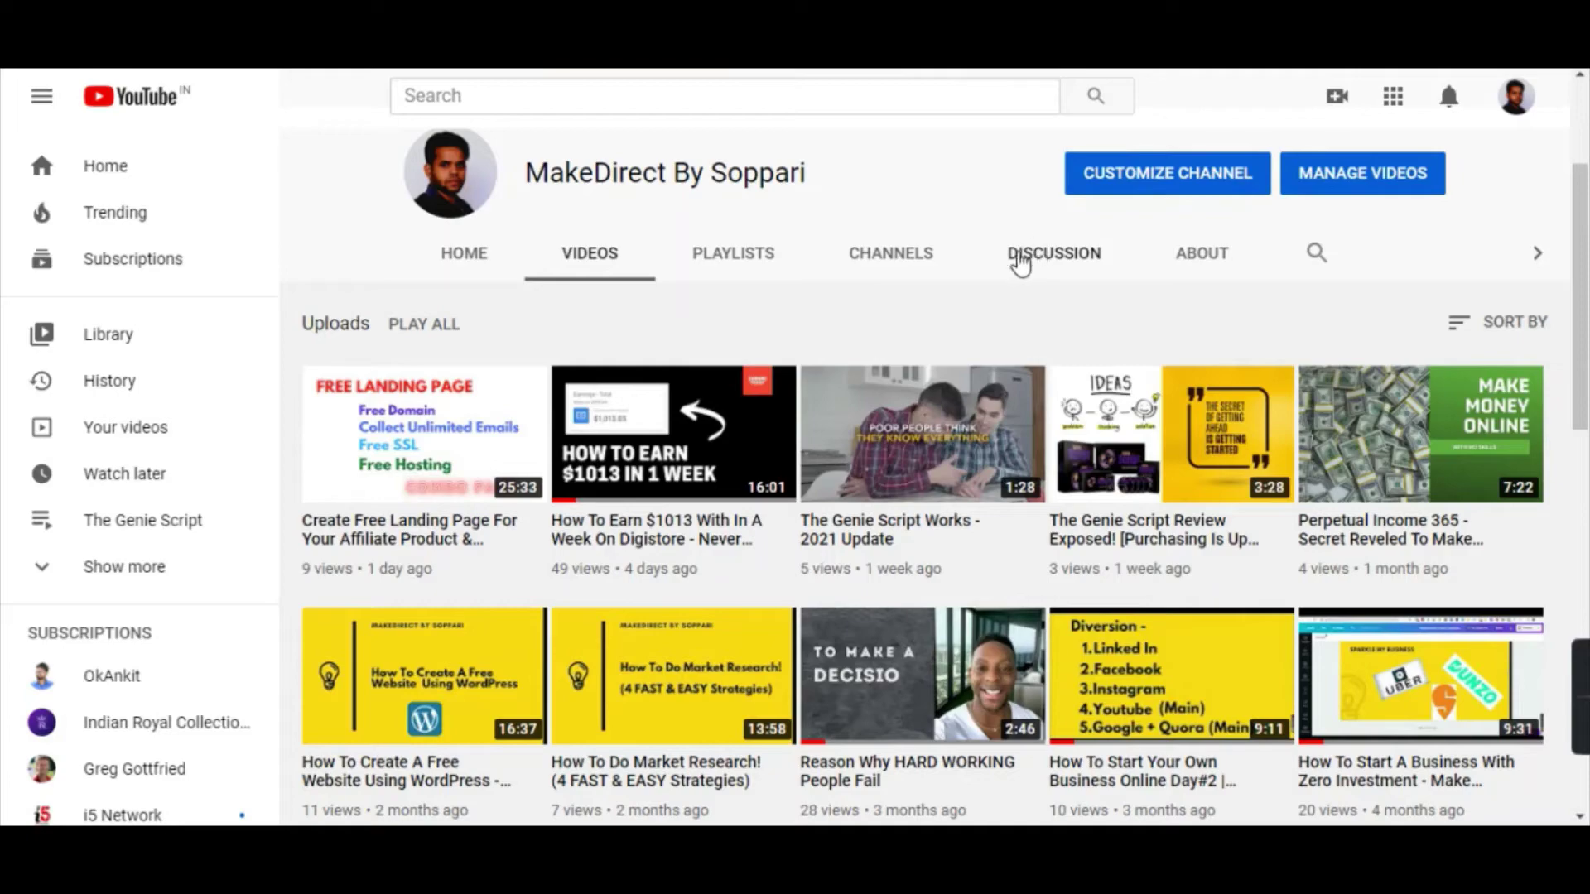
Scroll through the Digistore24 marketplace of 232 digital products sorted by sales rank.
scroll(828, 368, "down", 2)
scroll(736, 364, "down", 1)
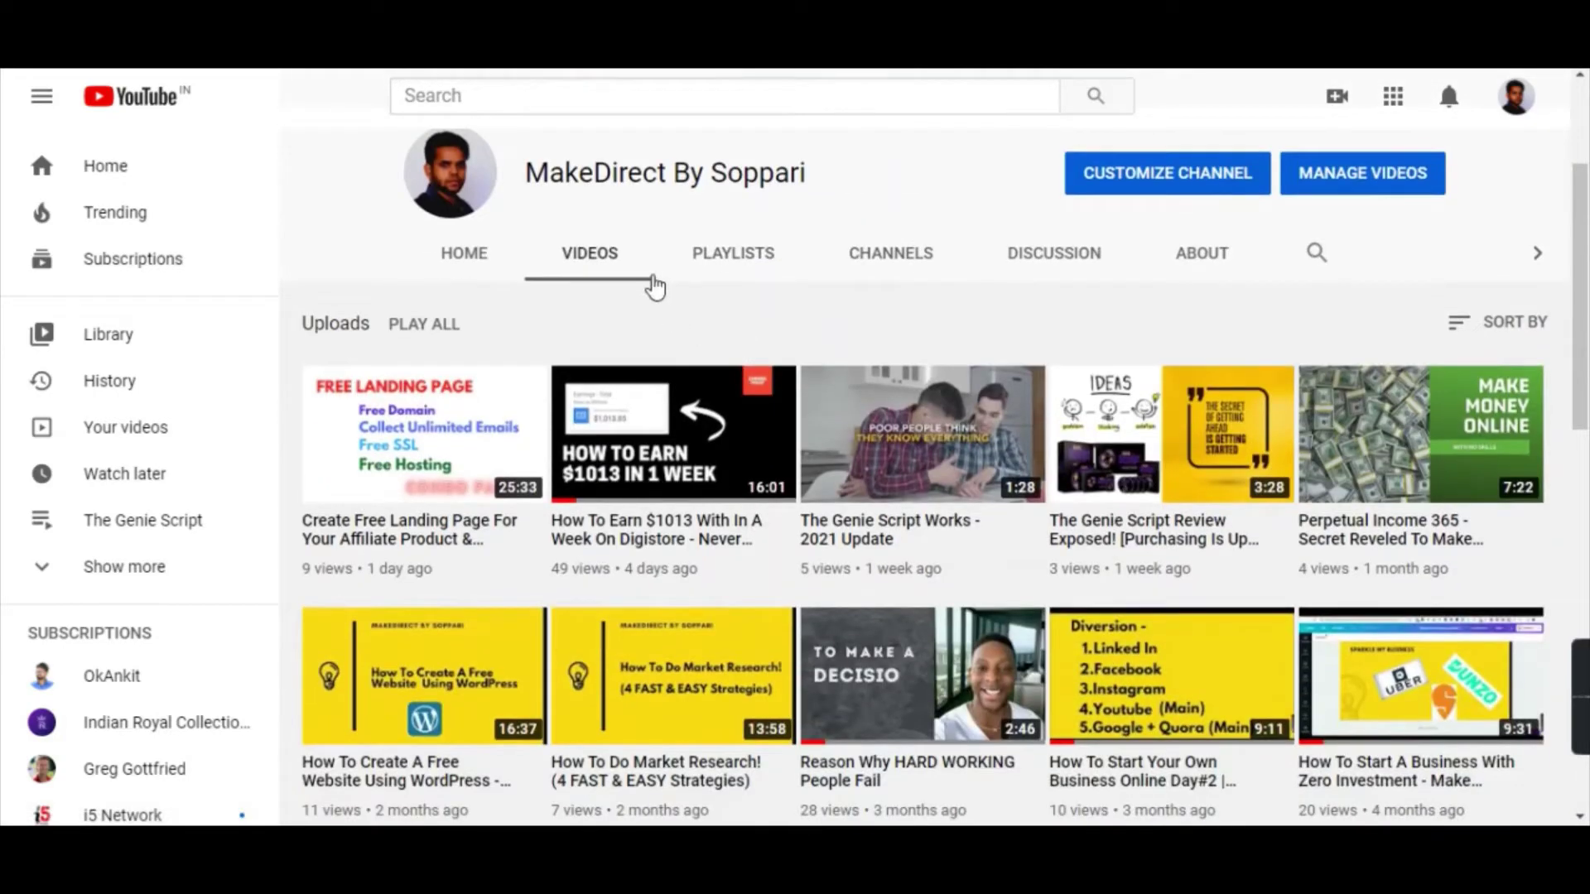
scroll(869, 265, "up", 3)
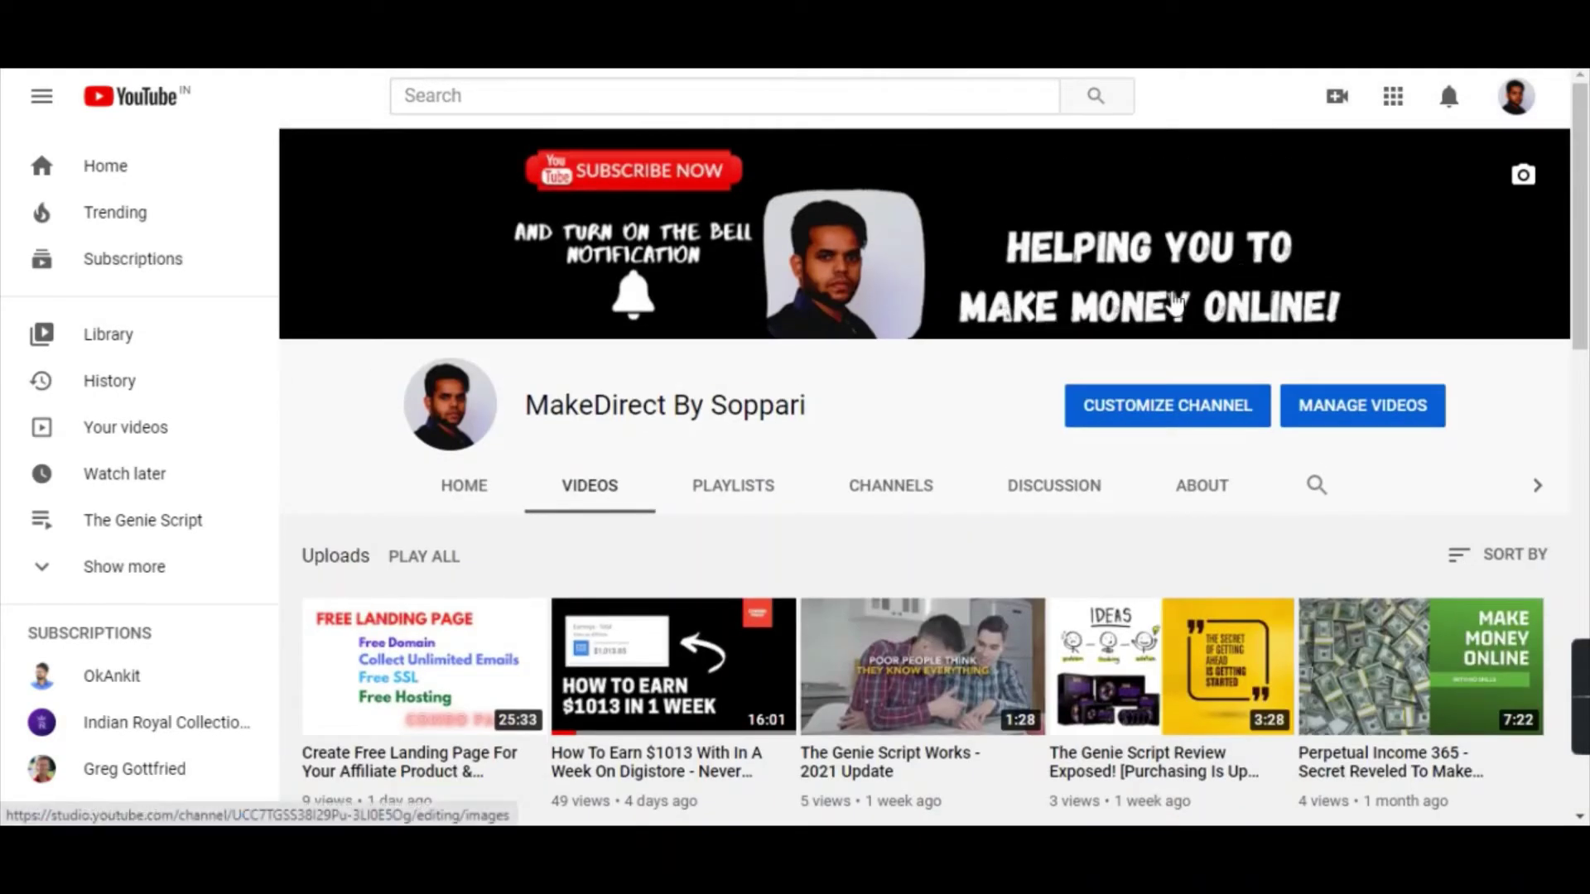
scroll(1060, 323, "down", 3)
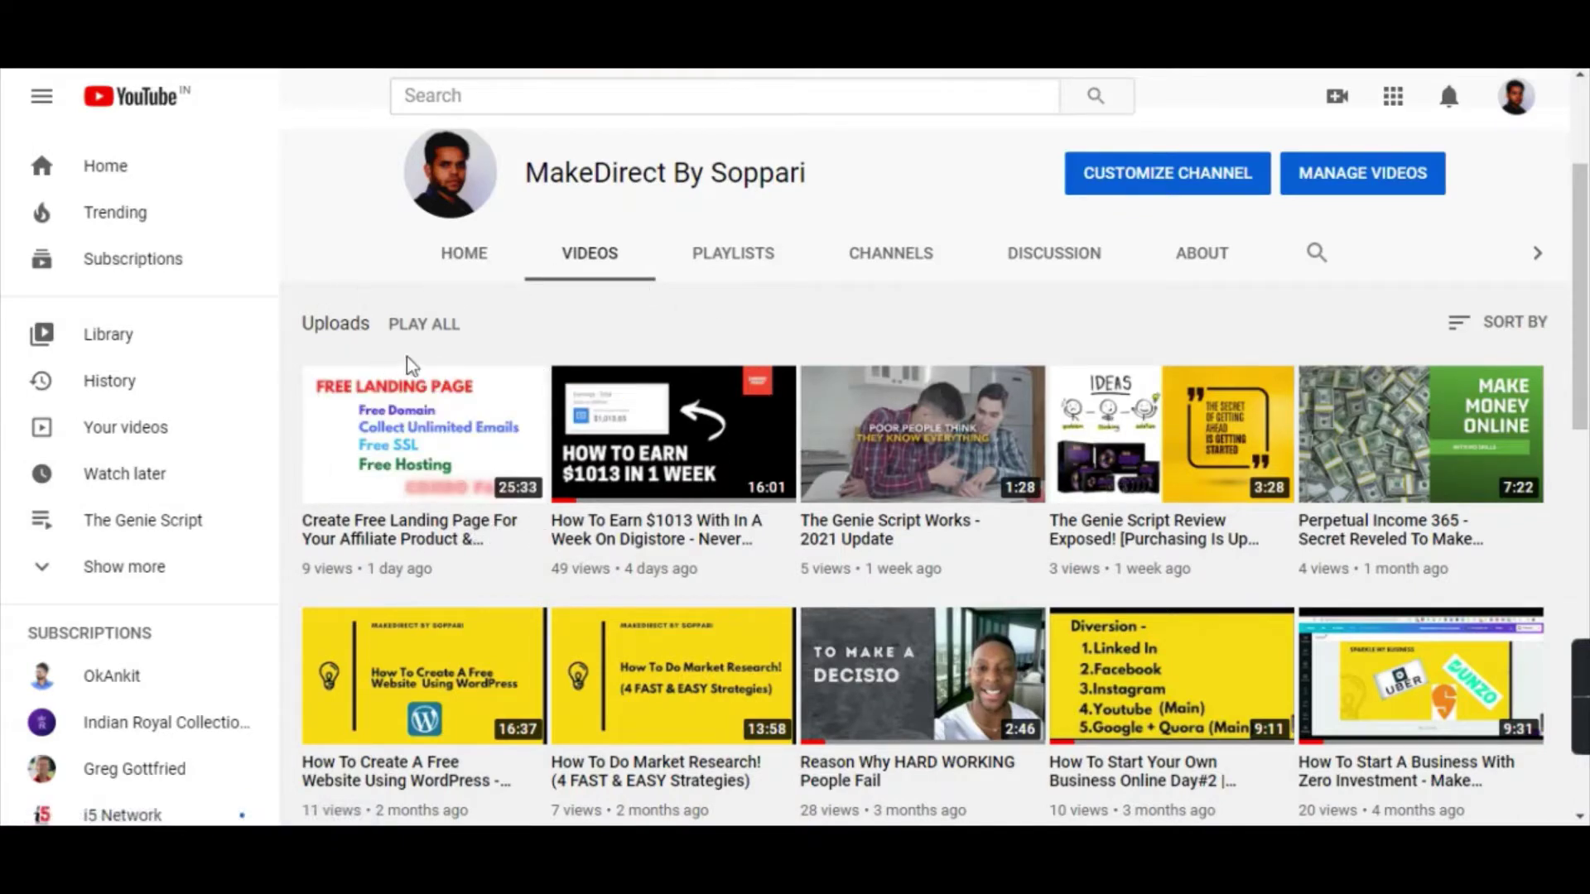
mouse_move(408, 393)
mouse_move(438, 447)
scroll(941, 454, "up", 3)
scroll(875, 464, "down", 3)
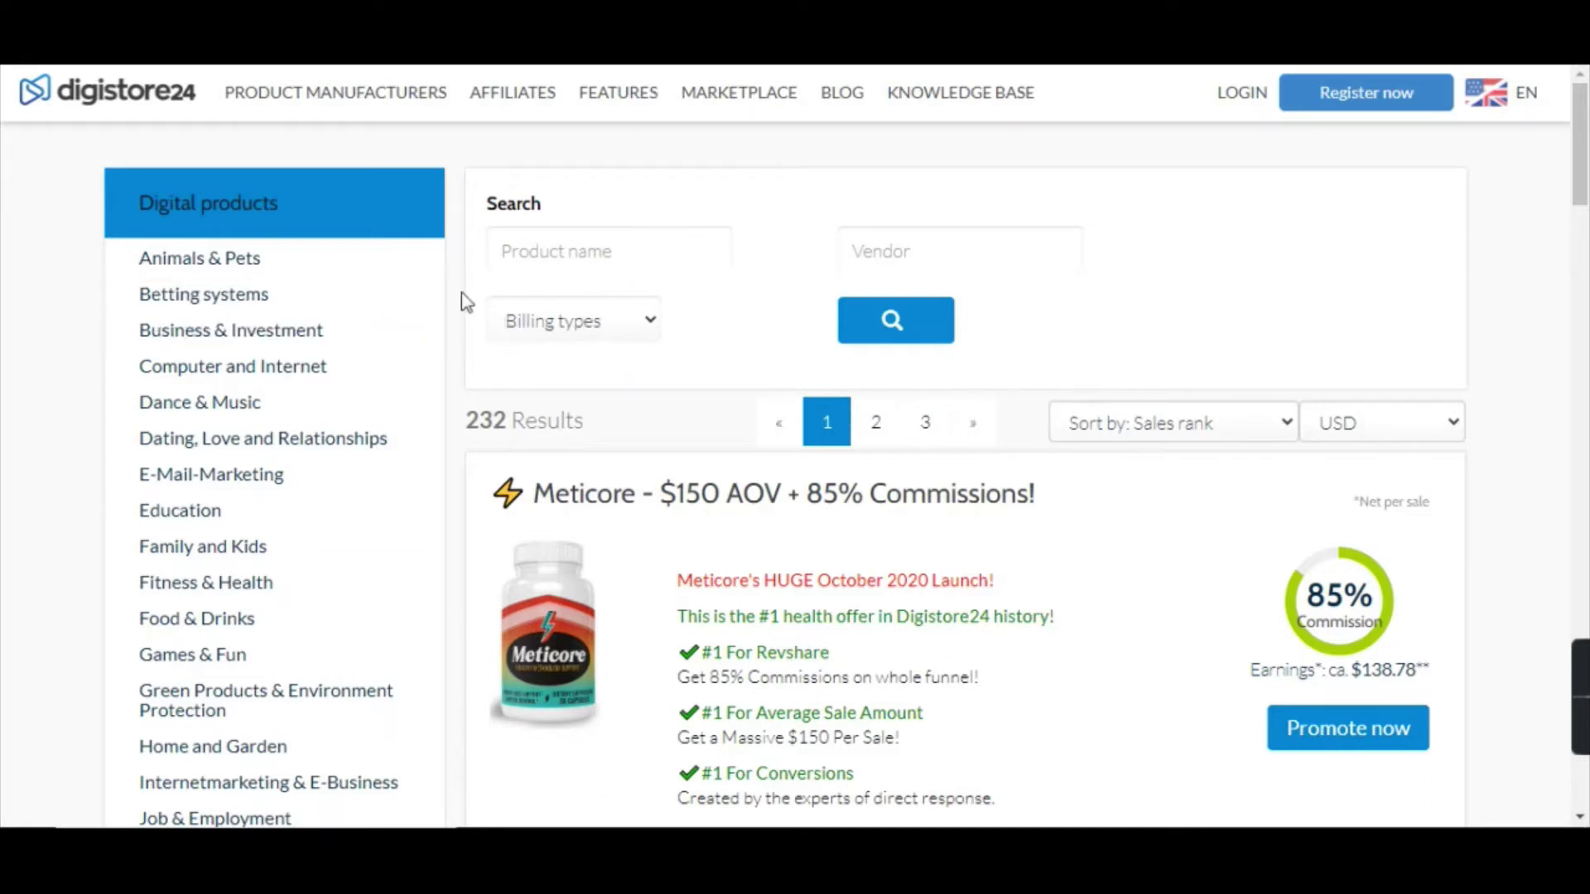
Filter the marketplace to Animals & Pets and scroll to the Curb The Cat listing.
left_click(223, 272)
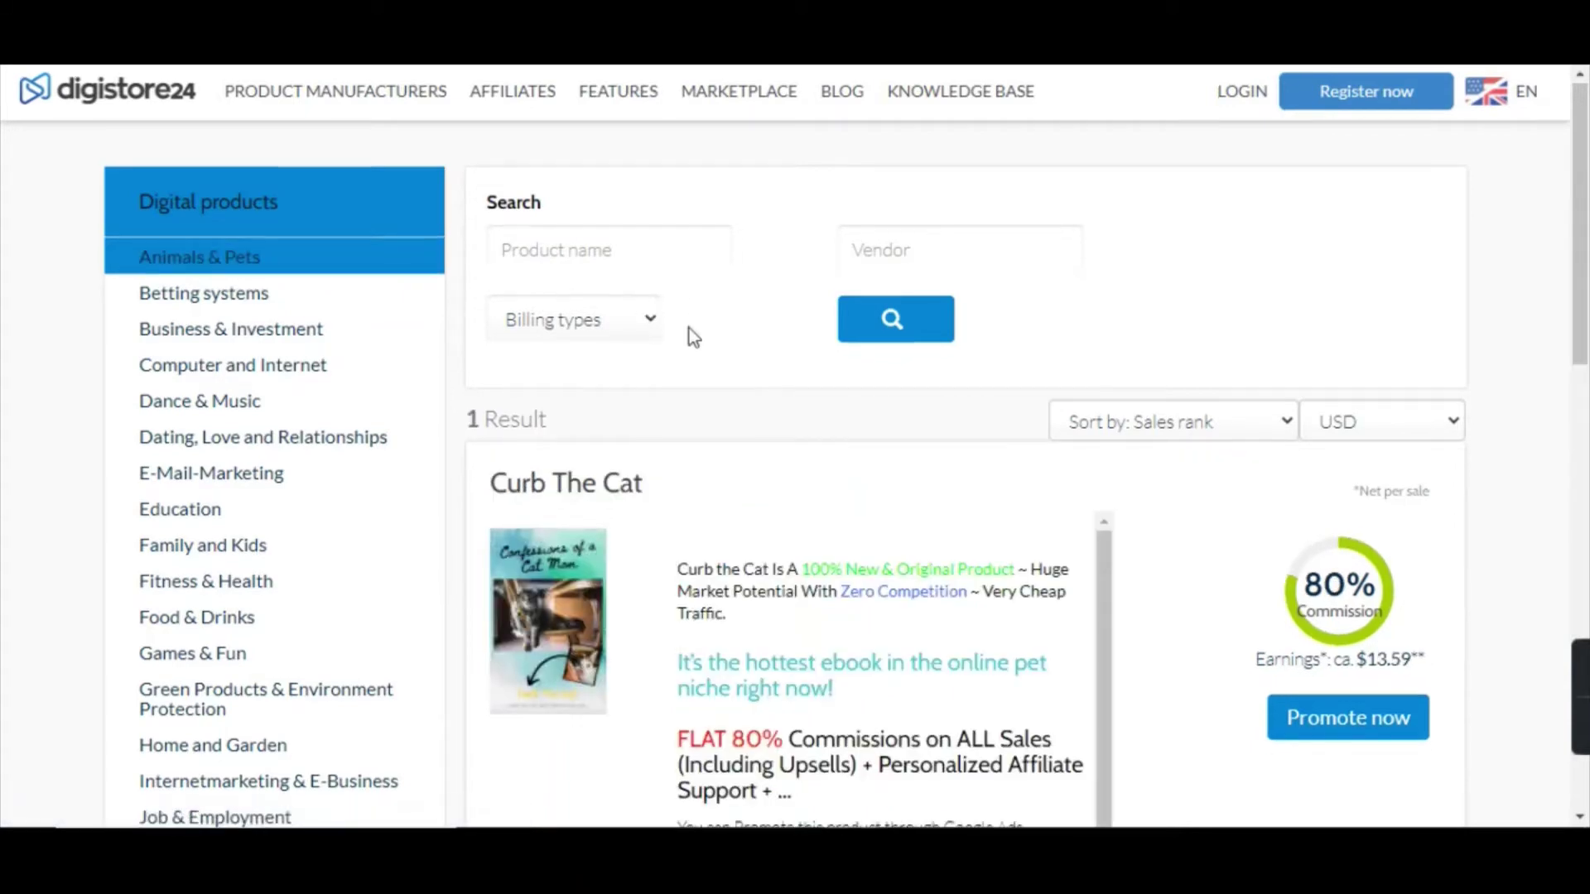
scroll(689, 326, "down", 3)
scroll(747, 306, "down", 1)
scroll(692, 418, "down", 5)
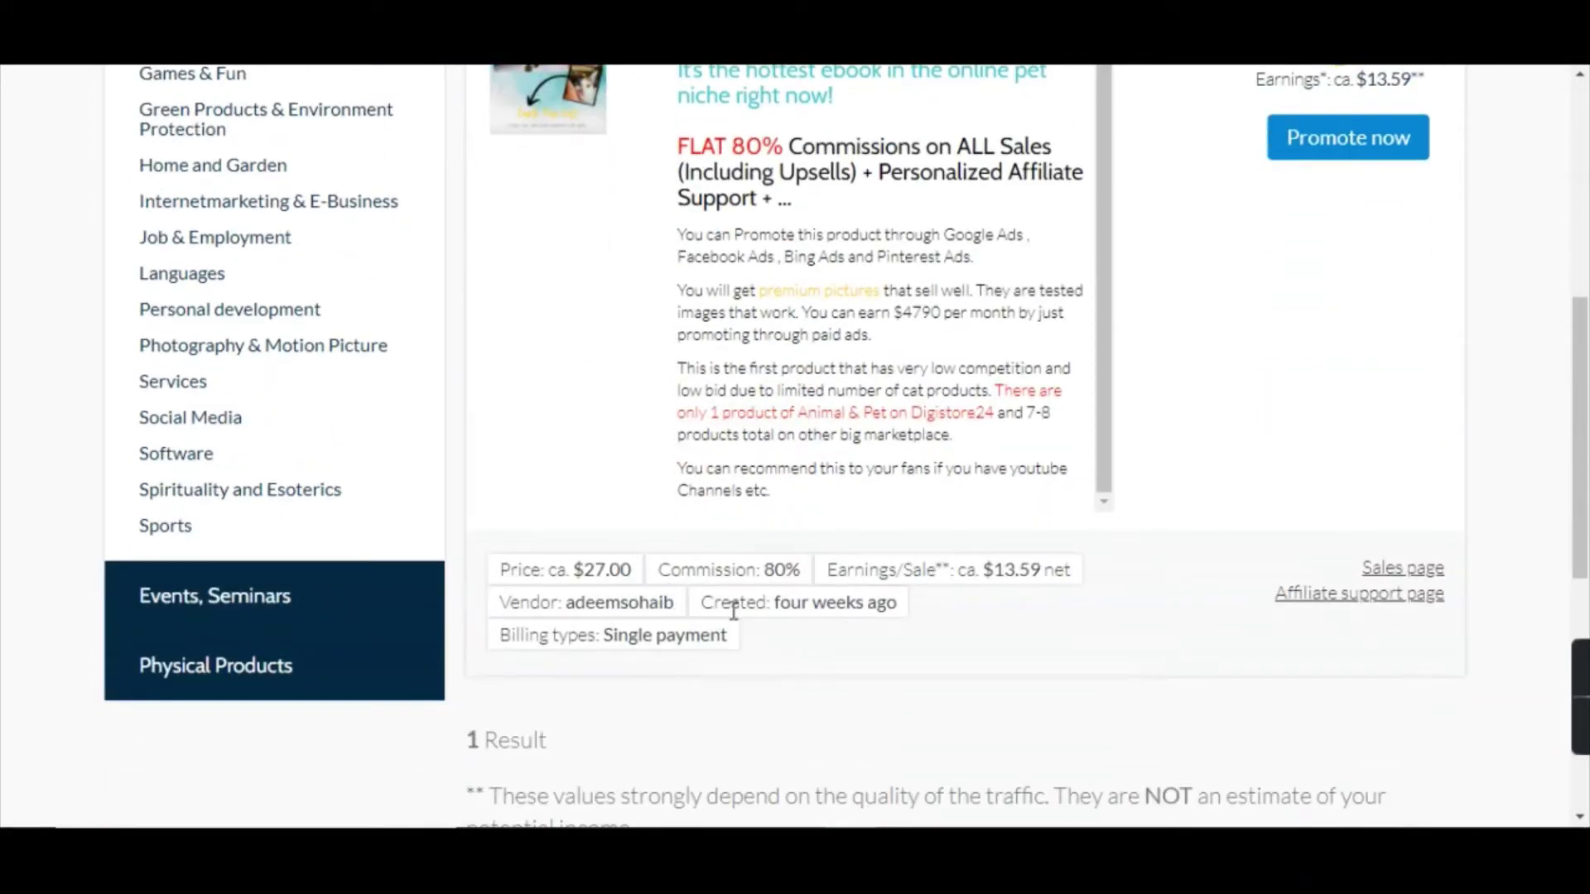
Highlight Curb The Cat's creation date, billing type, price, commission and earnings details.
left_click_drag(777, 608, 784, 625)
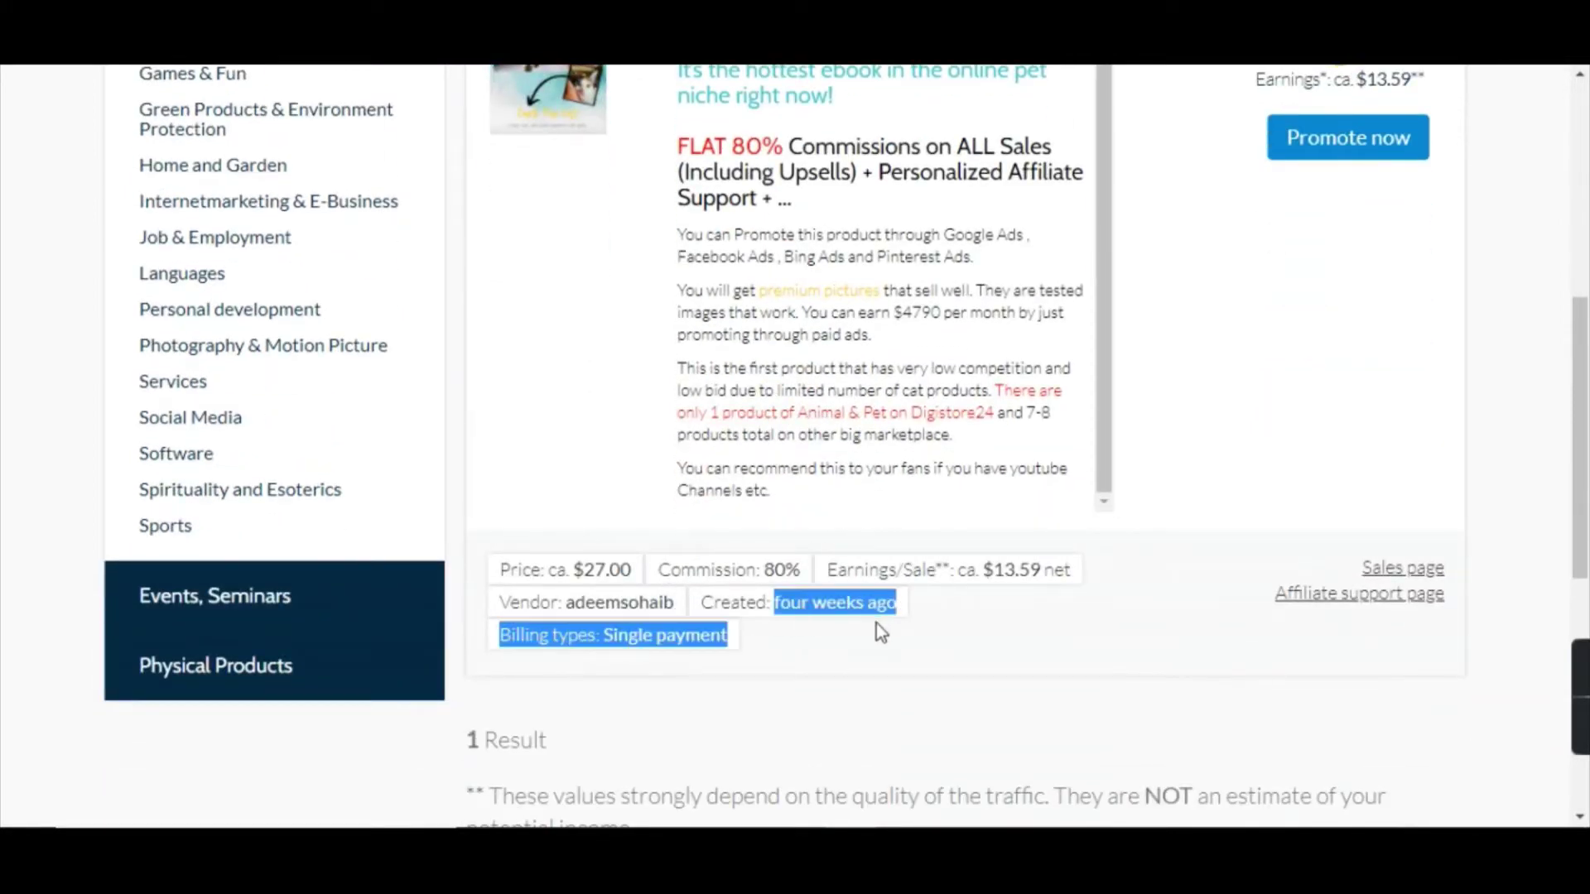
left_click(784, 624)
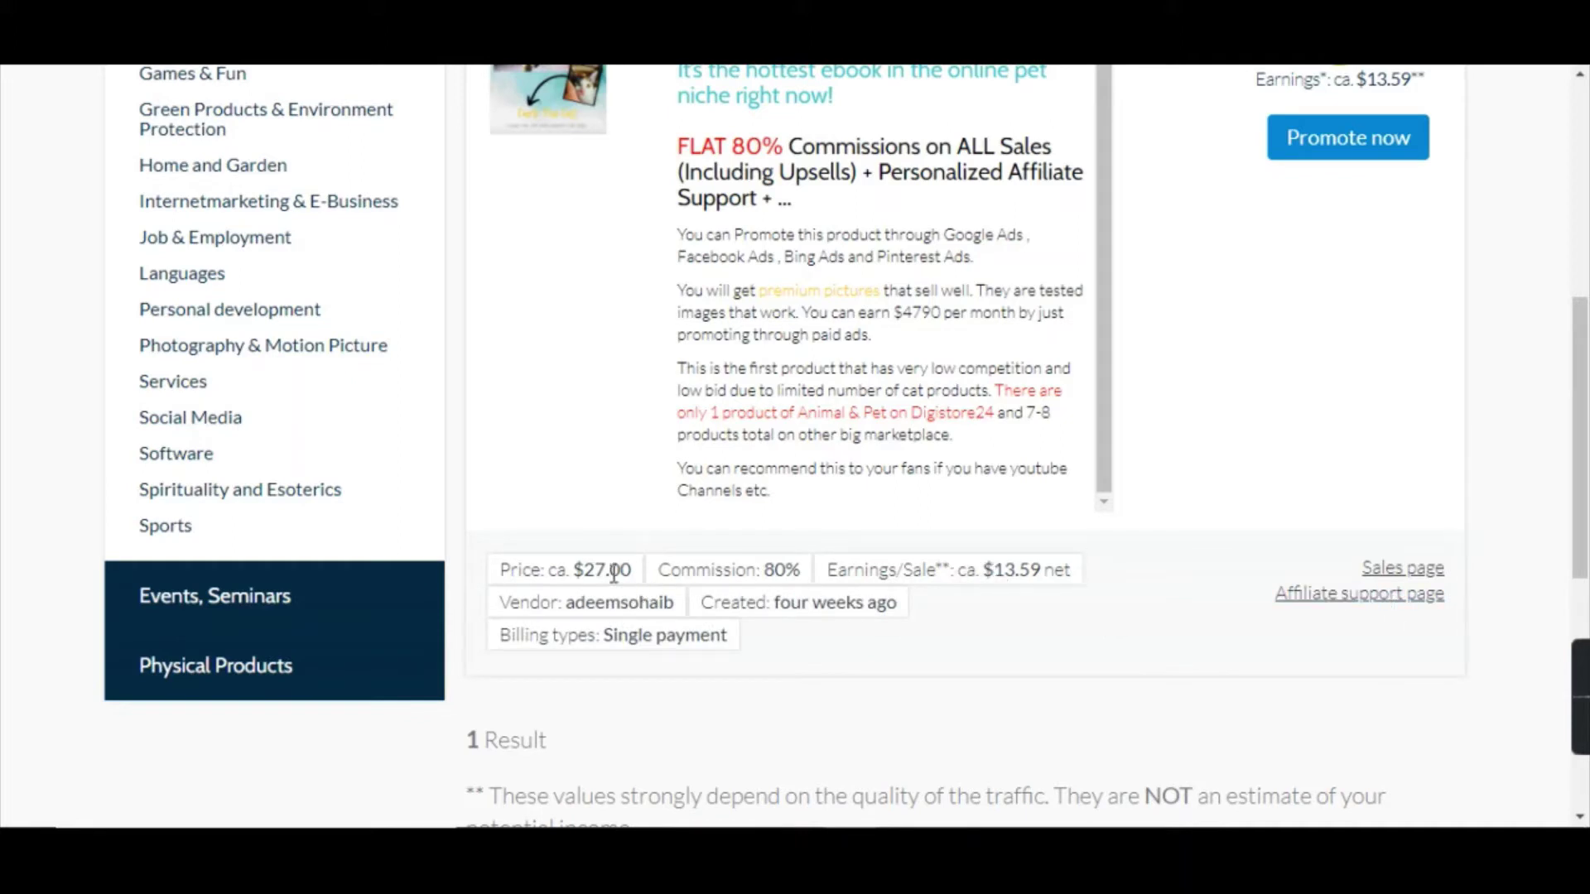
left_click_drag(574, 574, 665, 603)
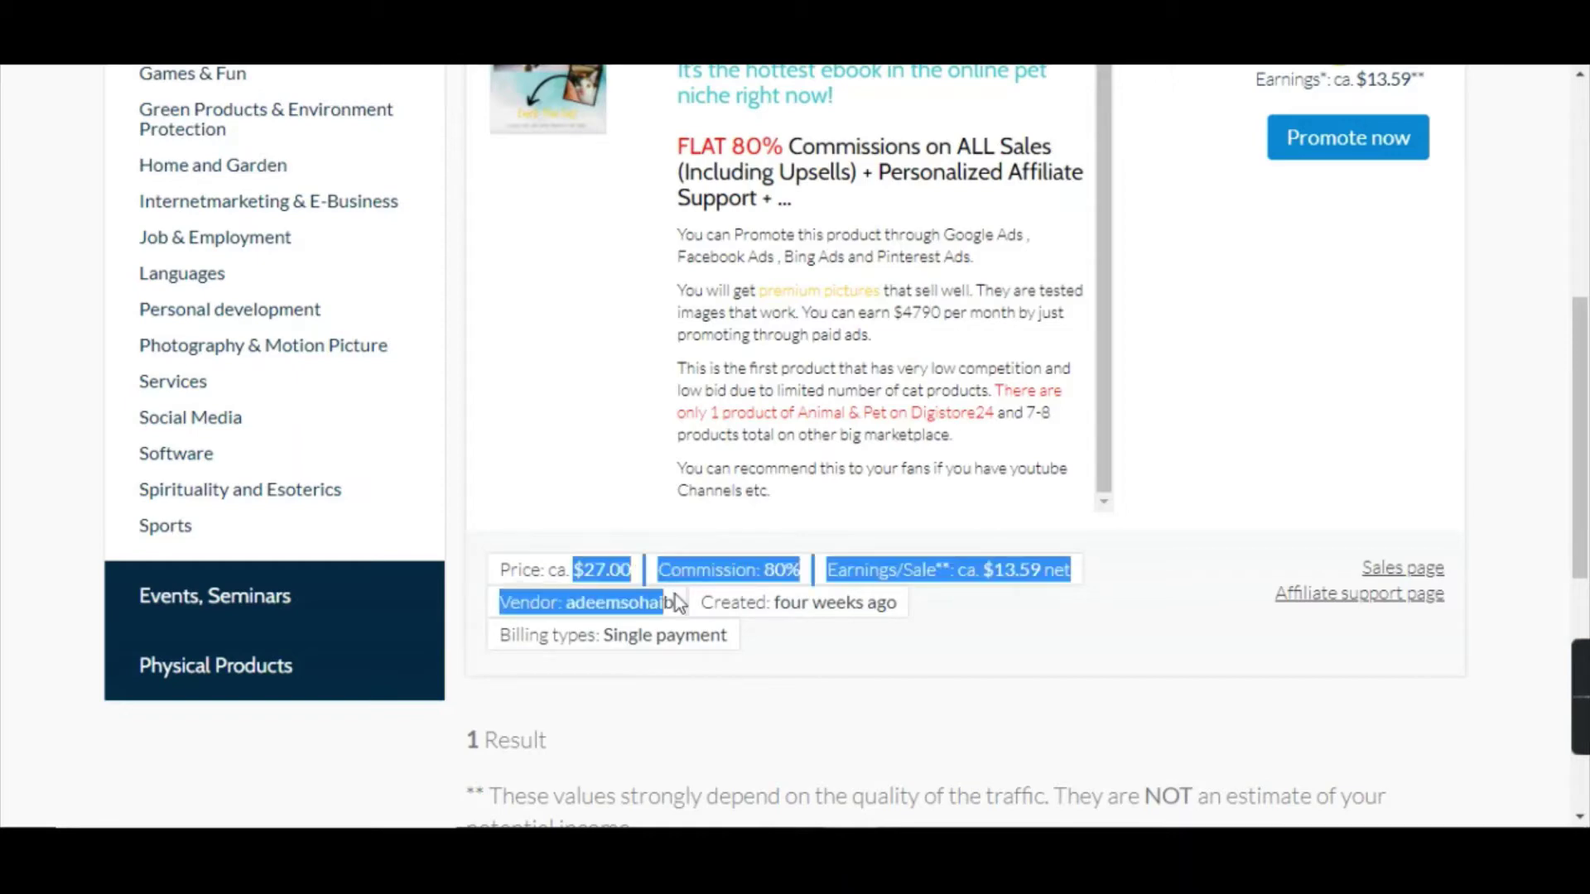
left_click(1215, 681)
scroll(1183, 600, "up", 4)
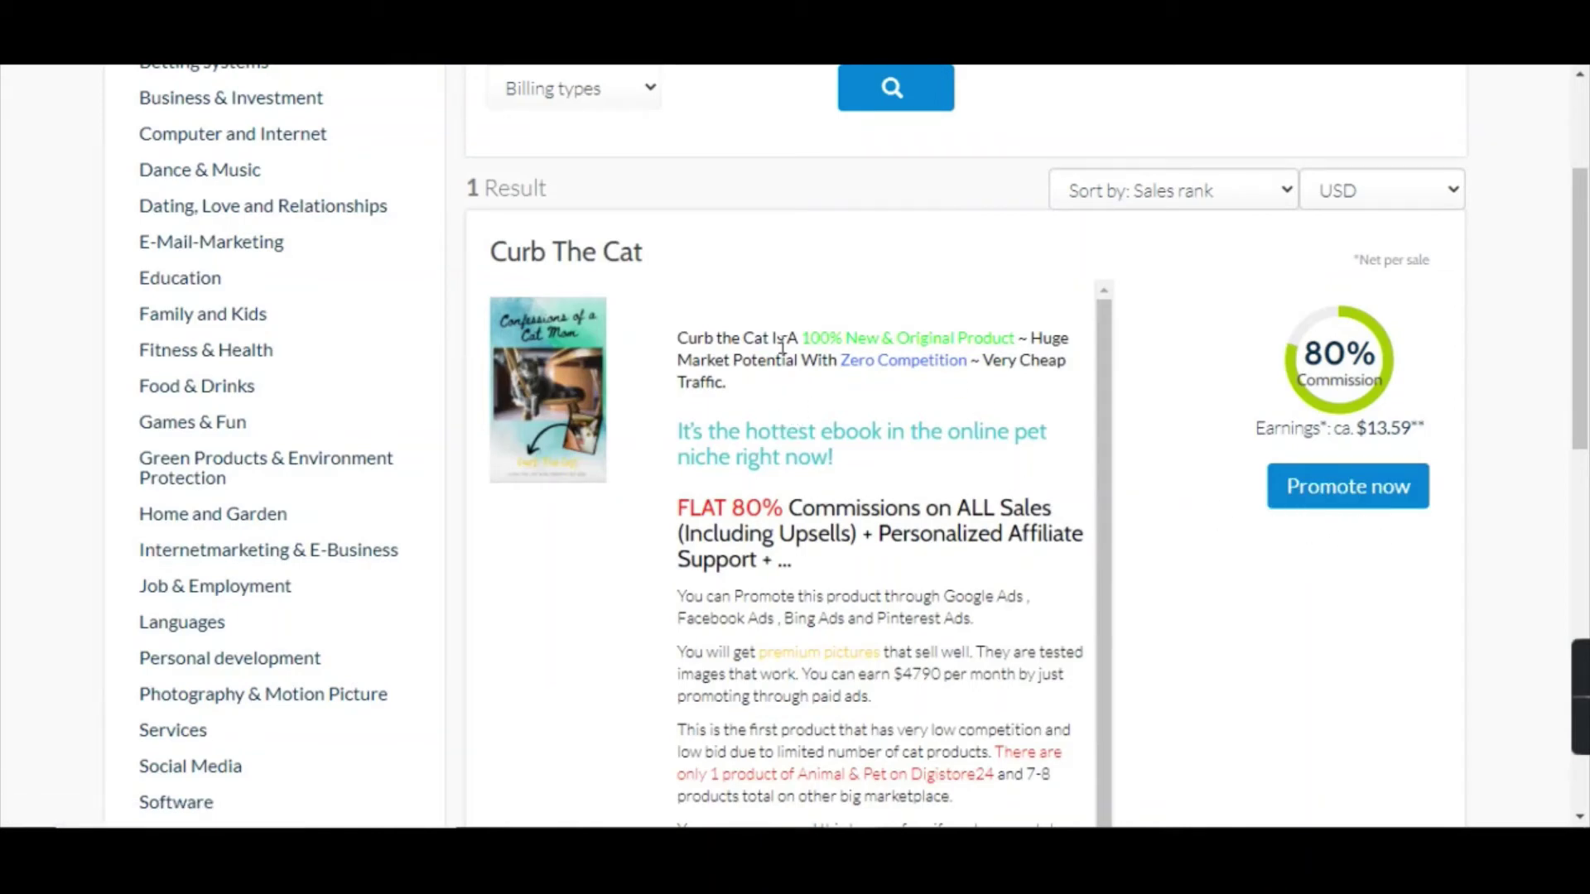
scroll(929, 459, "up", 3)
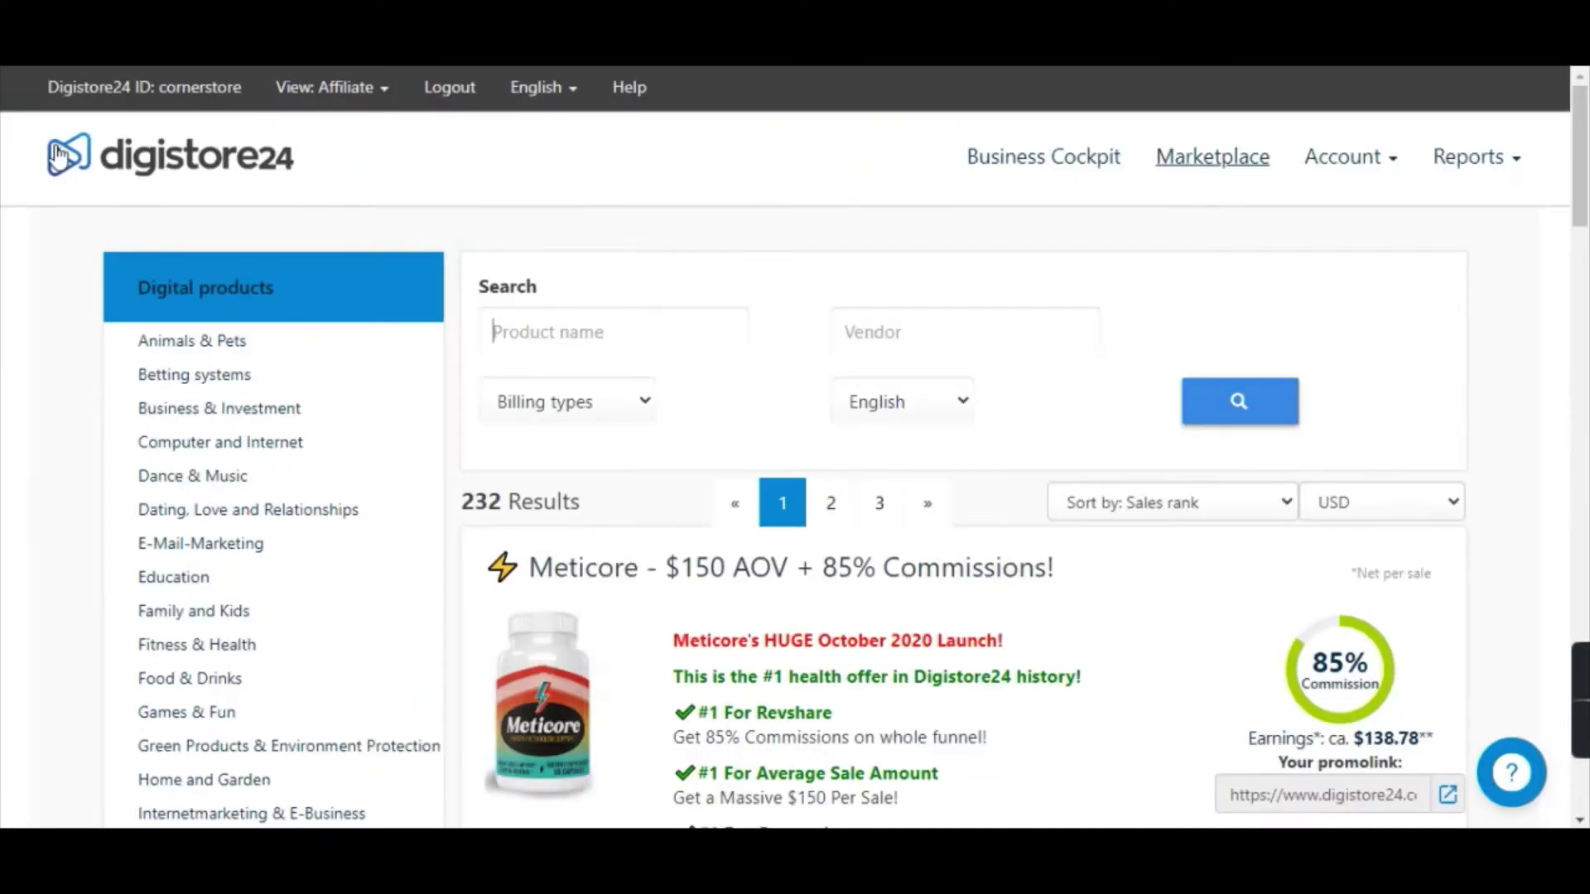
Request the Curb The Cat promolink from Animals & Pets, select it, and search for Notepad.
scroll(905, 369, "down", 3)
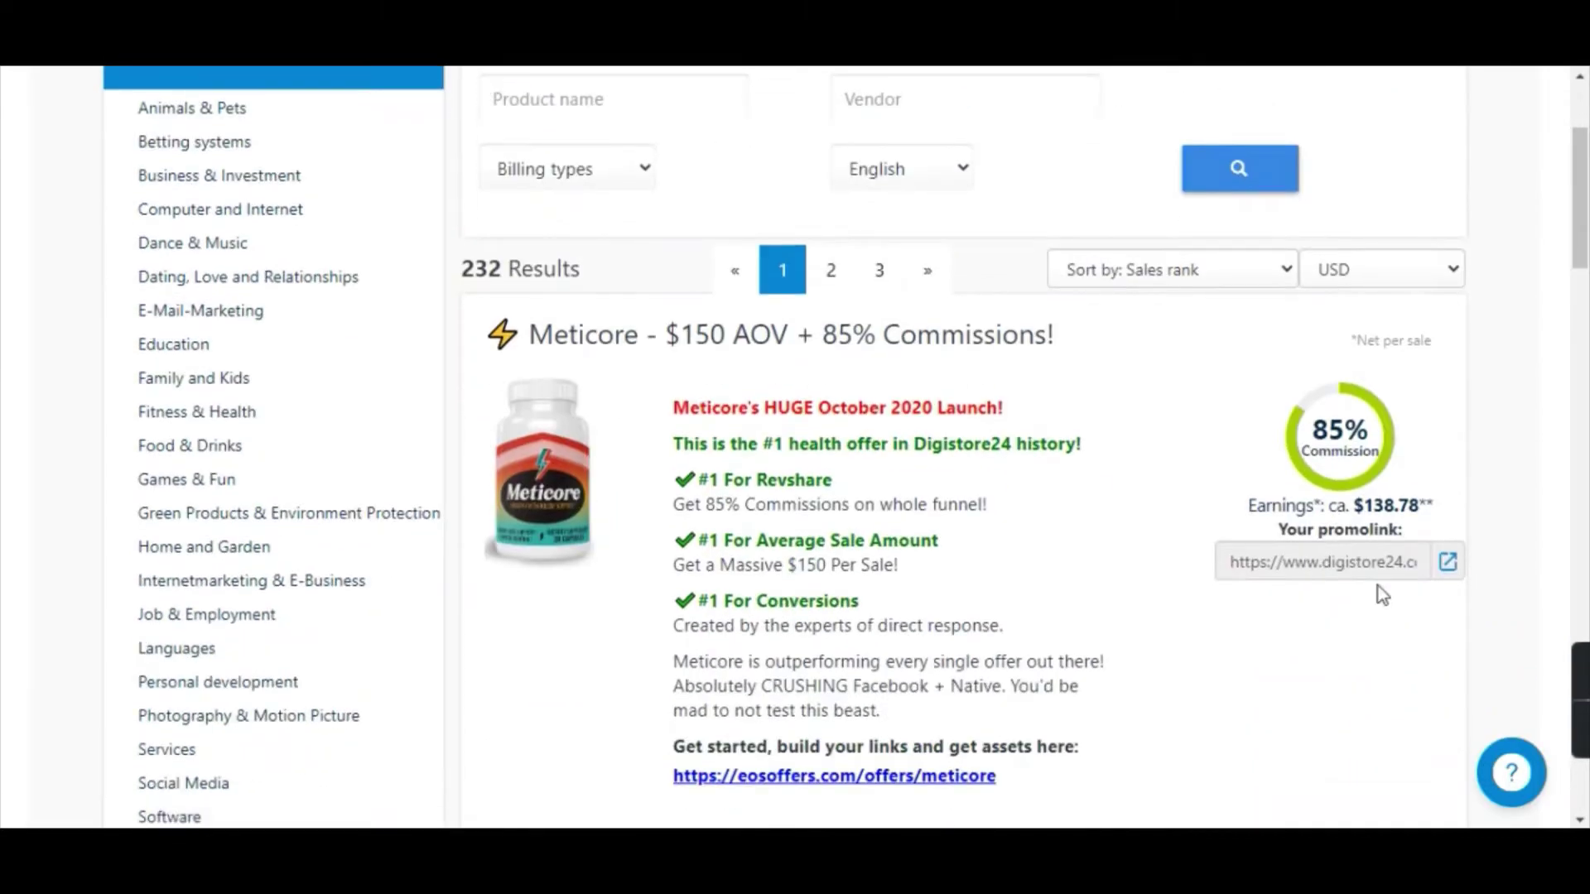
scroll(1333, 563, "down", 1)
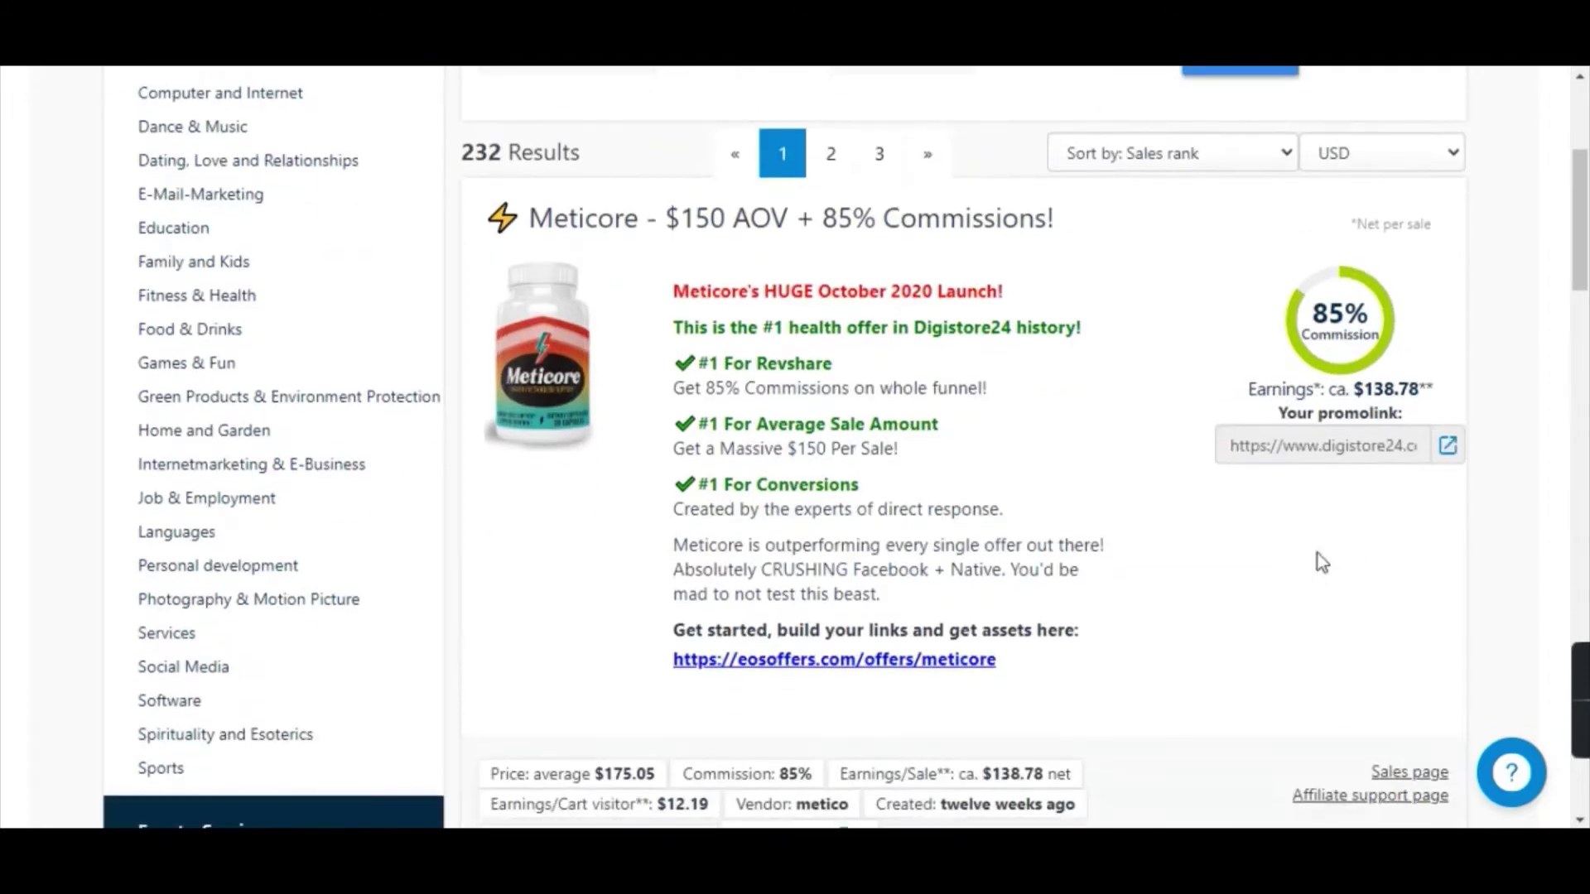
scroll(466, 414, "up", 4)
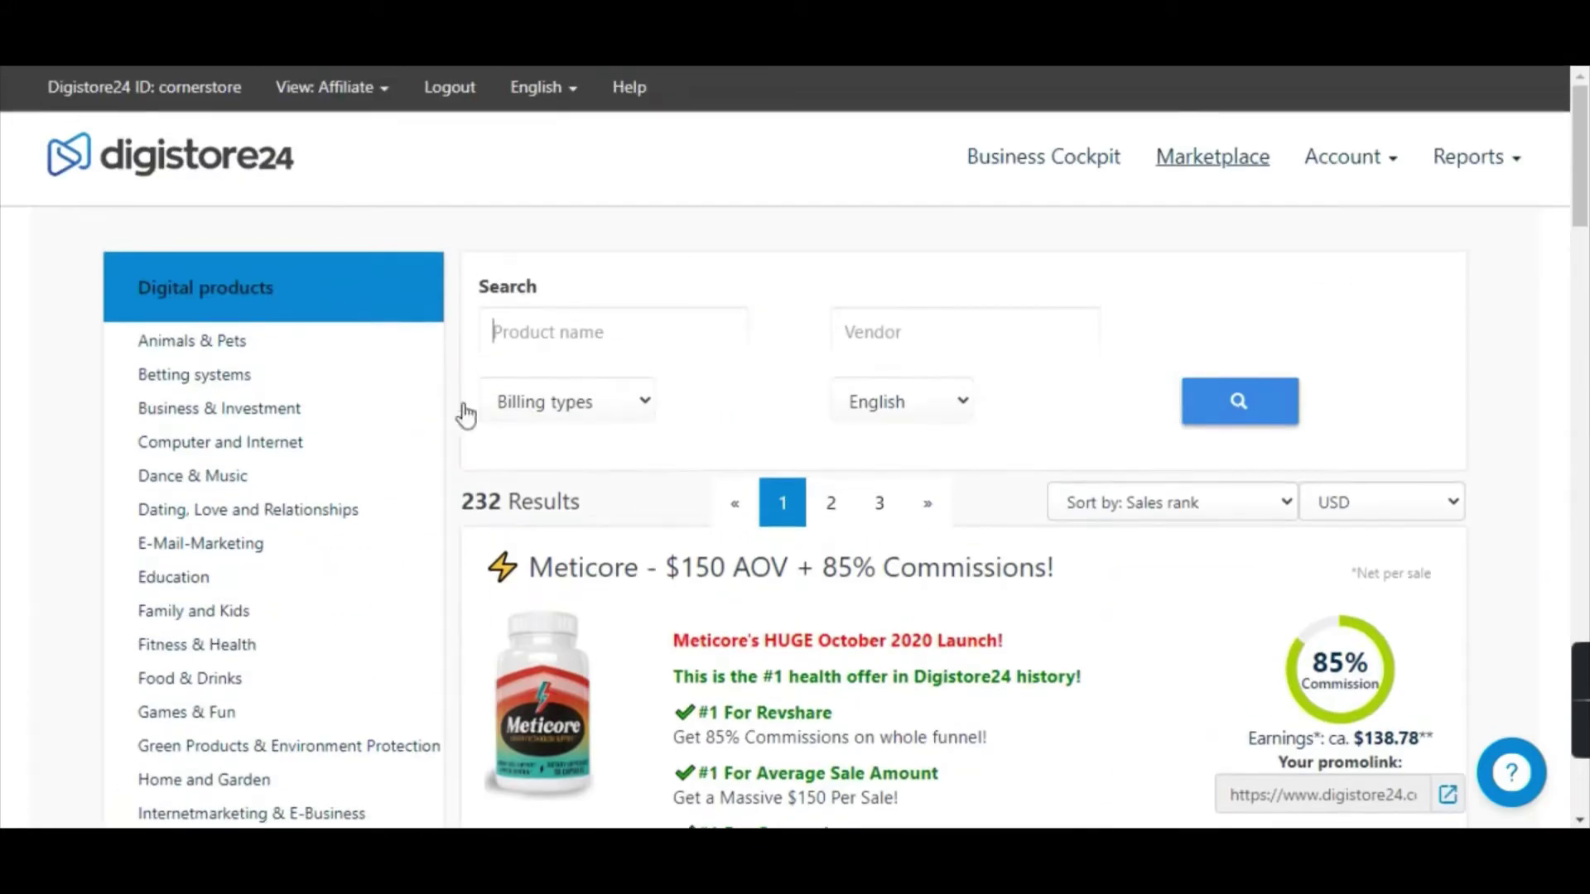
left_click(206, 354)
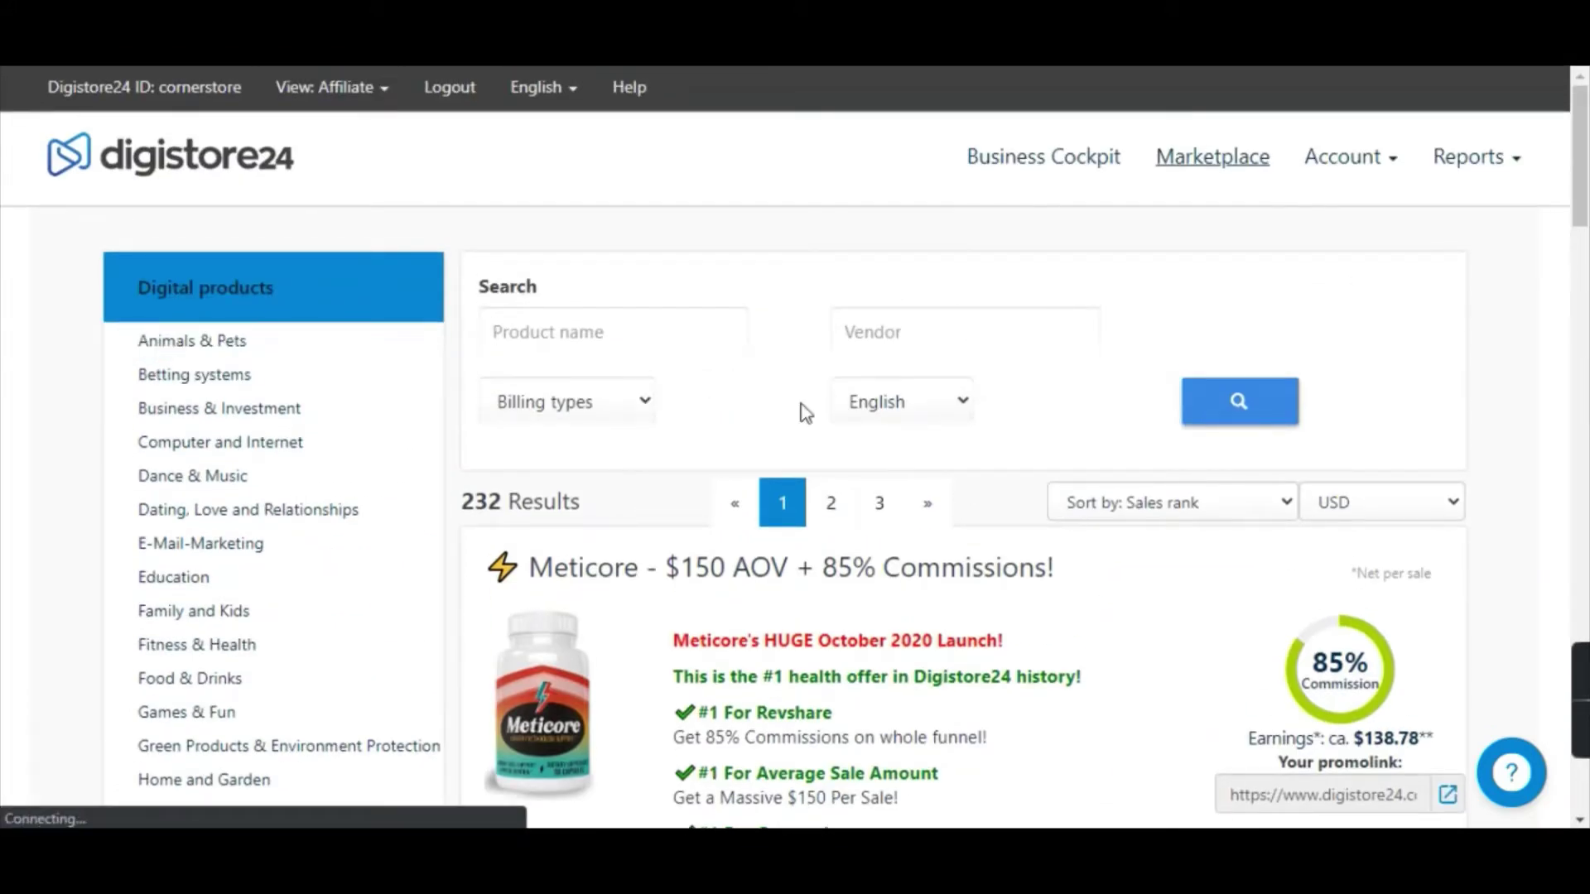
scroll(1242, 497, "down", 2)
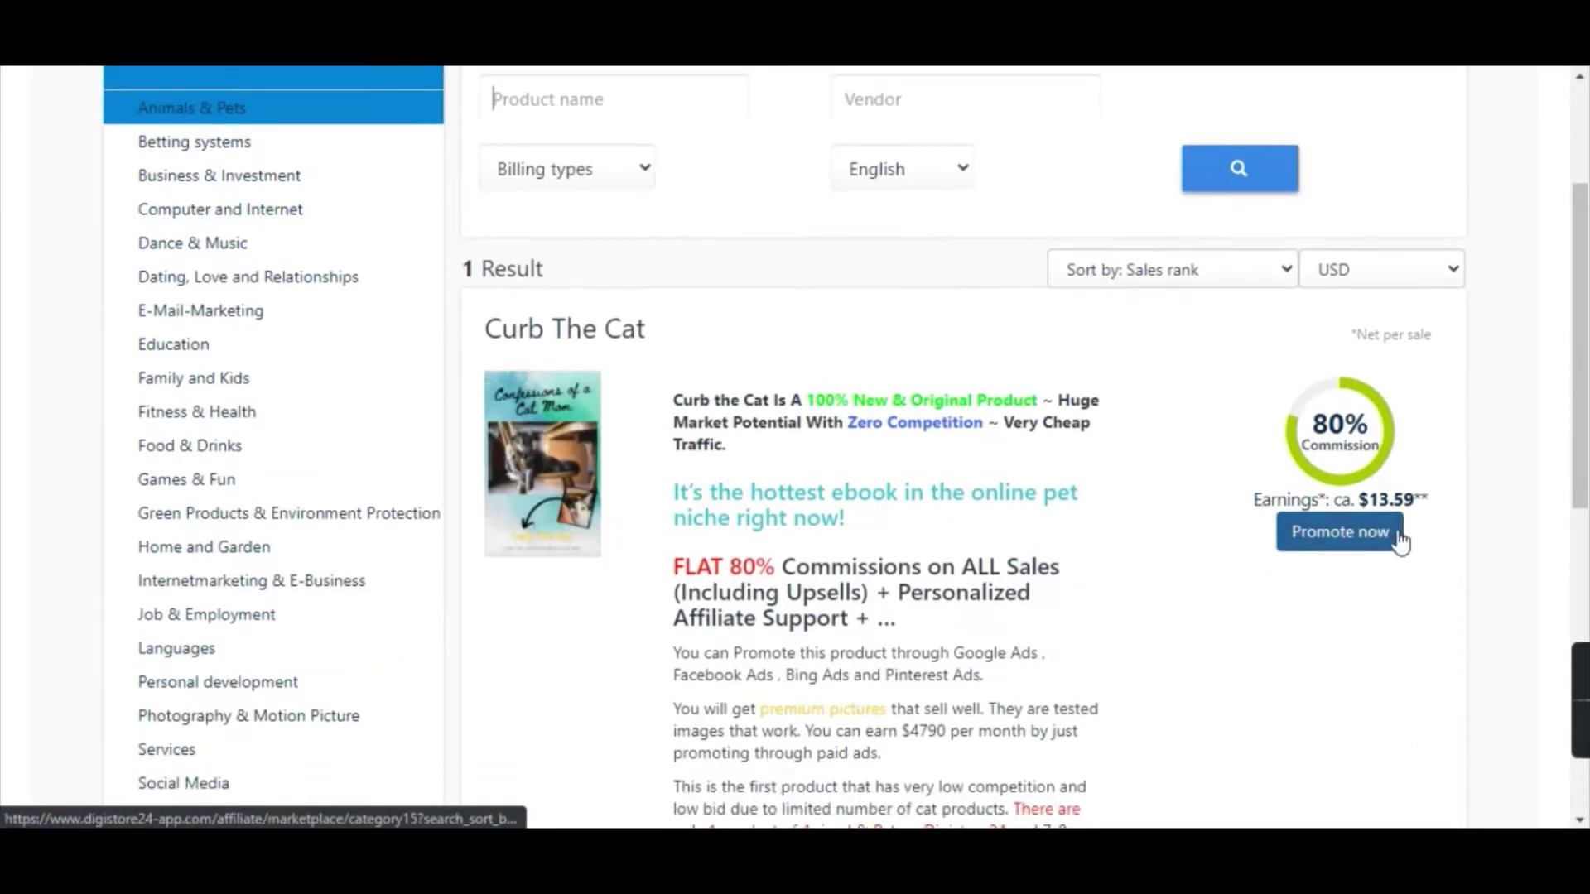
left_click(1347, 534)
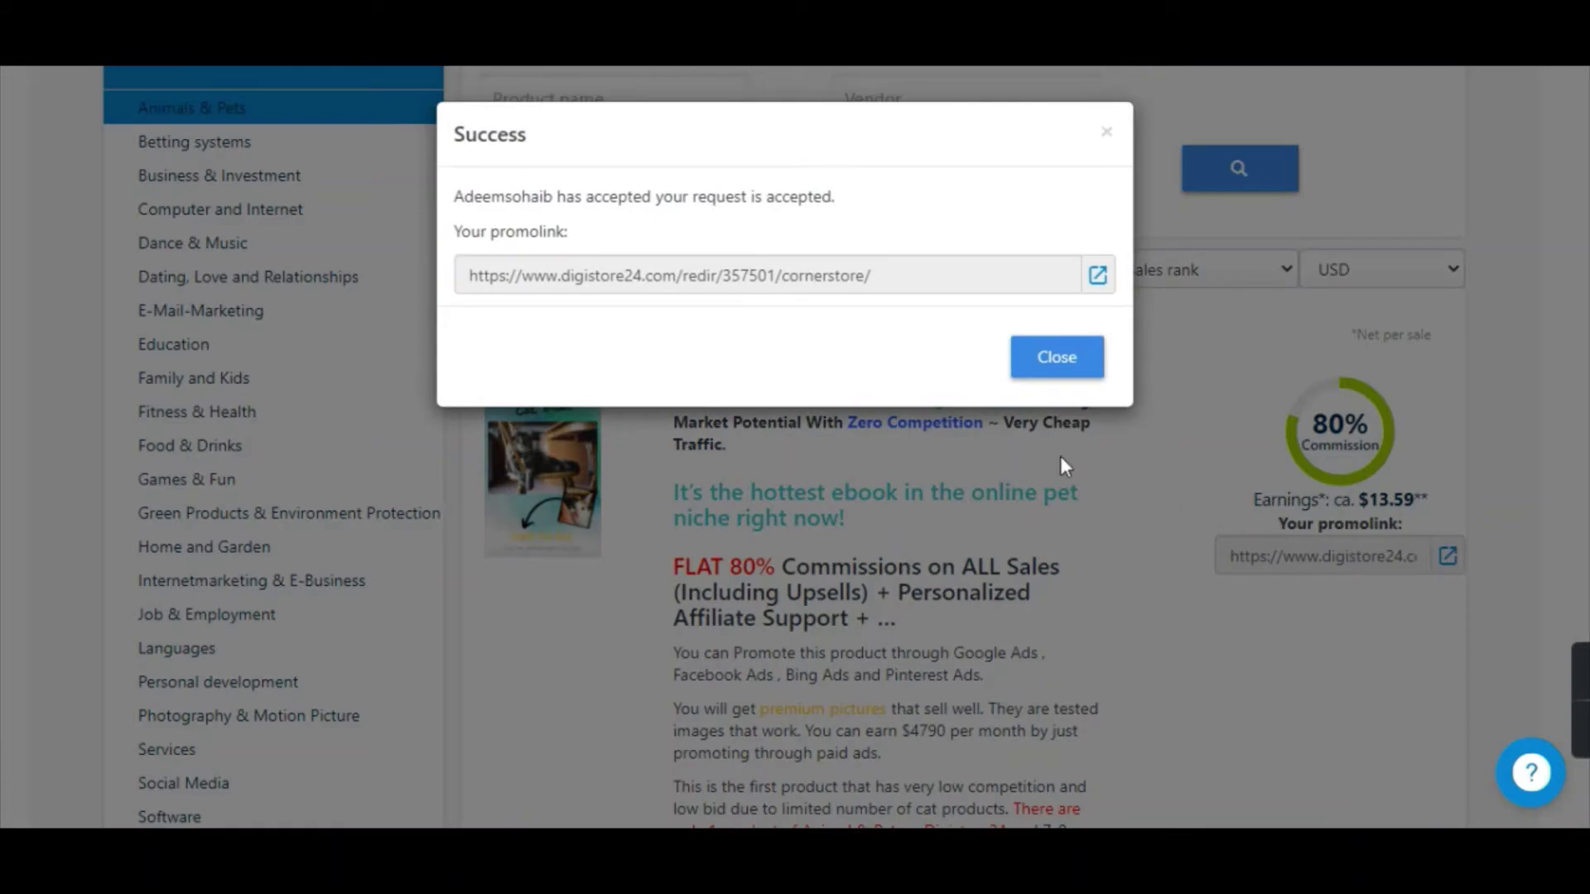
left_click(942, 277)
key("ctrl+c")
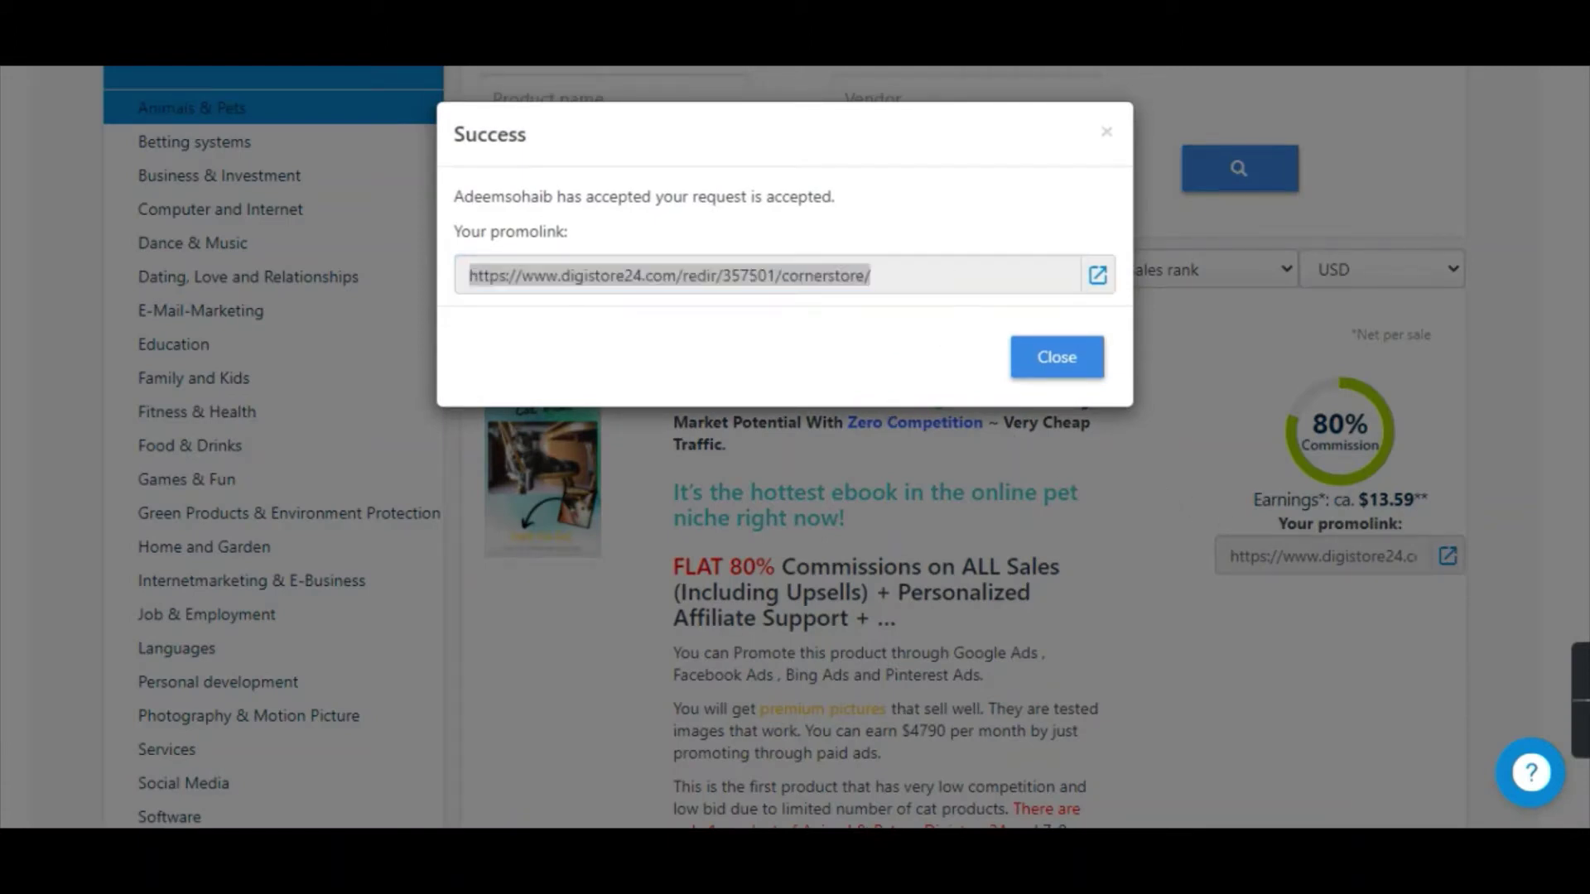
type("note")
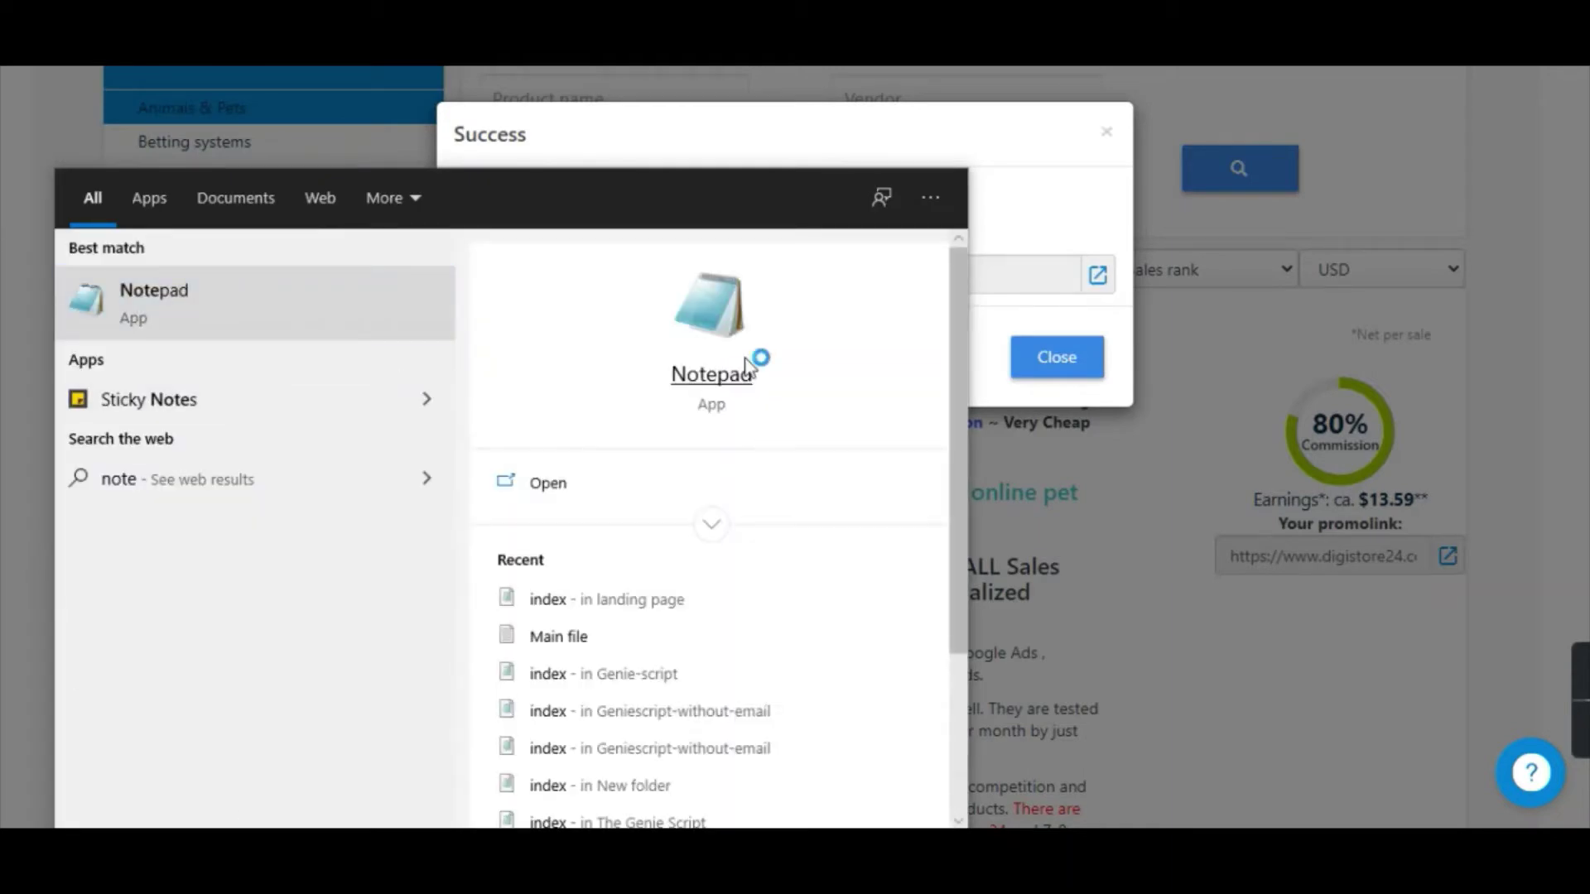
Paste the Curb The Cat promolink into a new untitled Notepad note and select it.
left_click(756, 362)
key("ctrl+v")
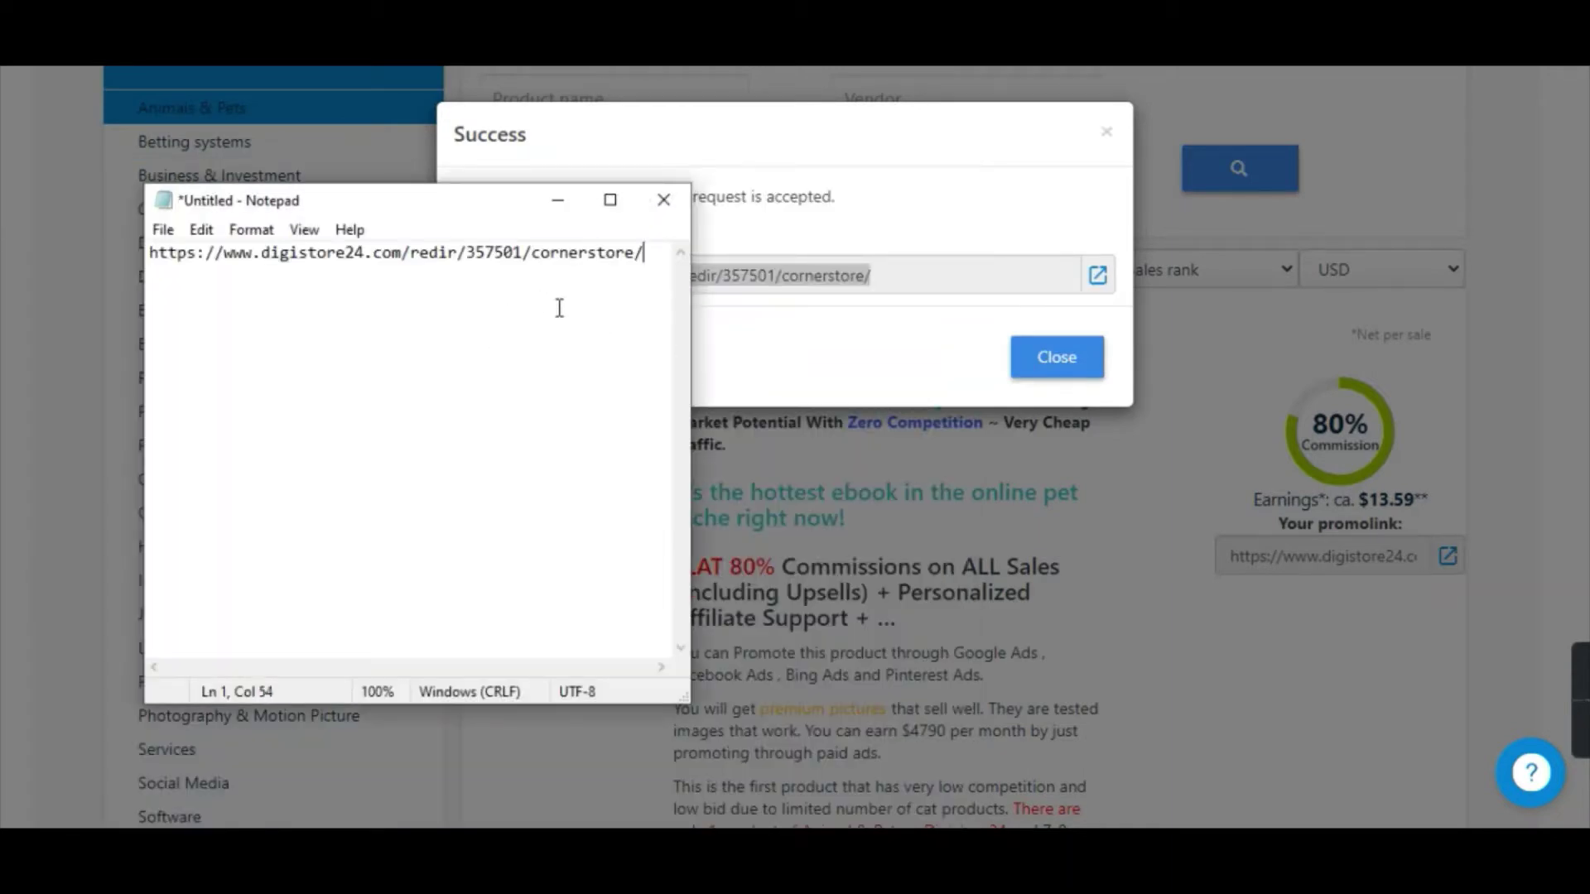
key("ctrl+a")
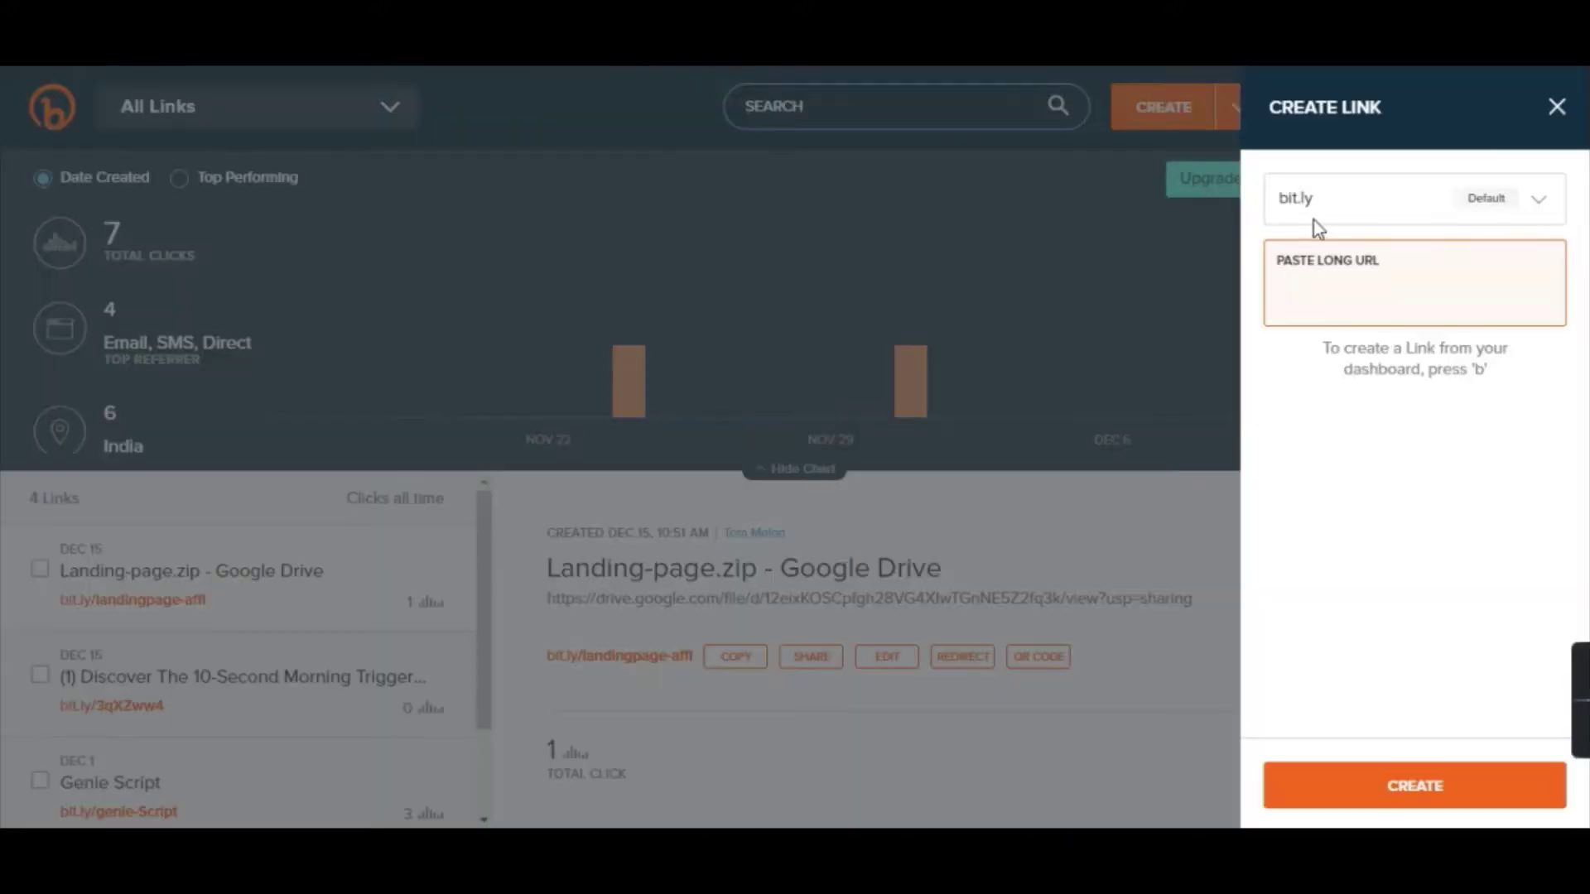
left_click(1319, 286)
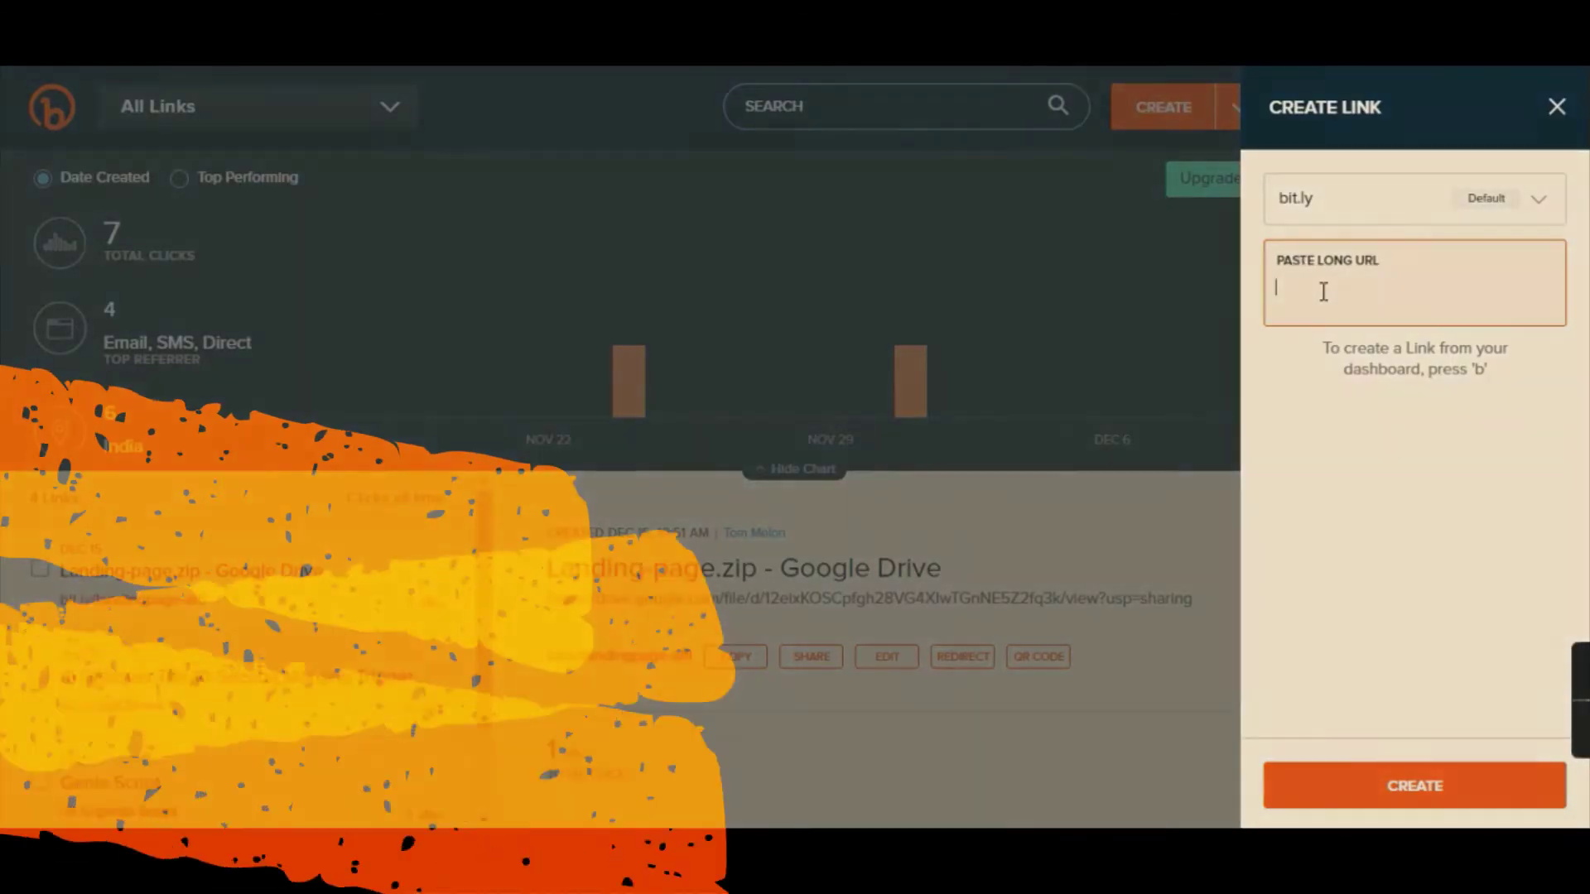
Shorten the promolink in Bitly to bit.ly/3aishxp and copy the short link.
key("ctrl+v")
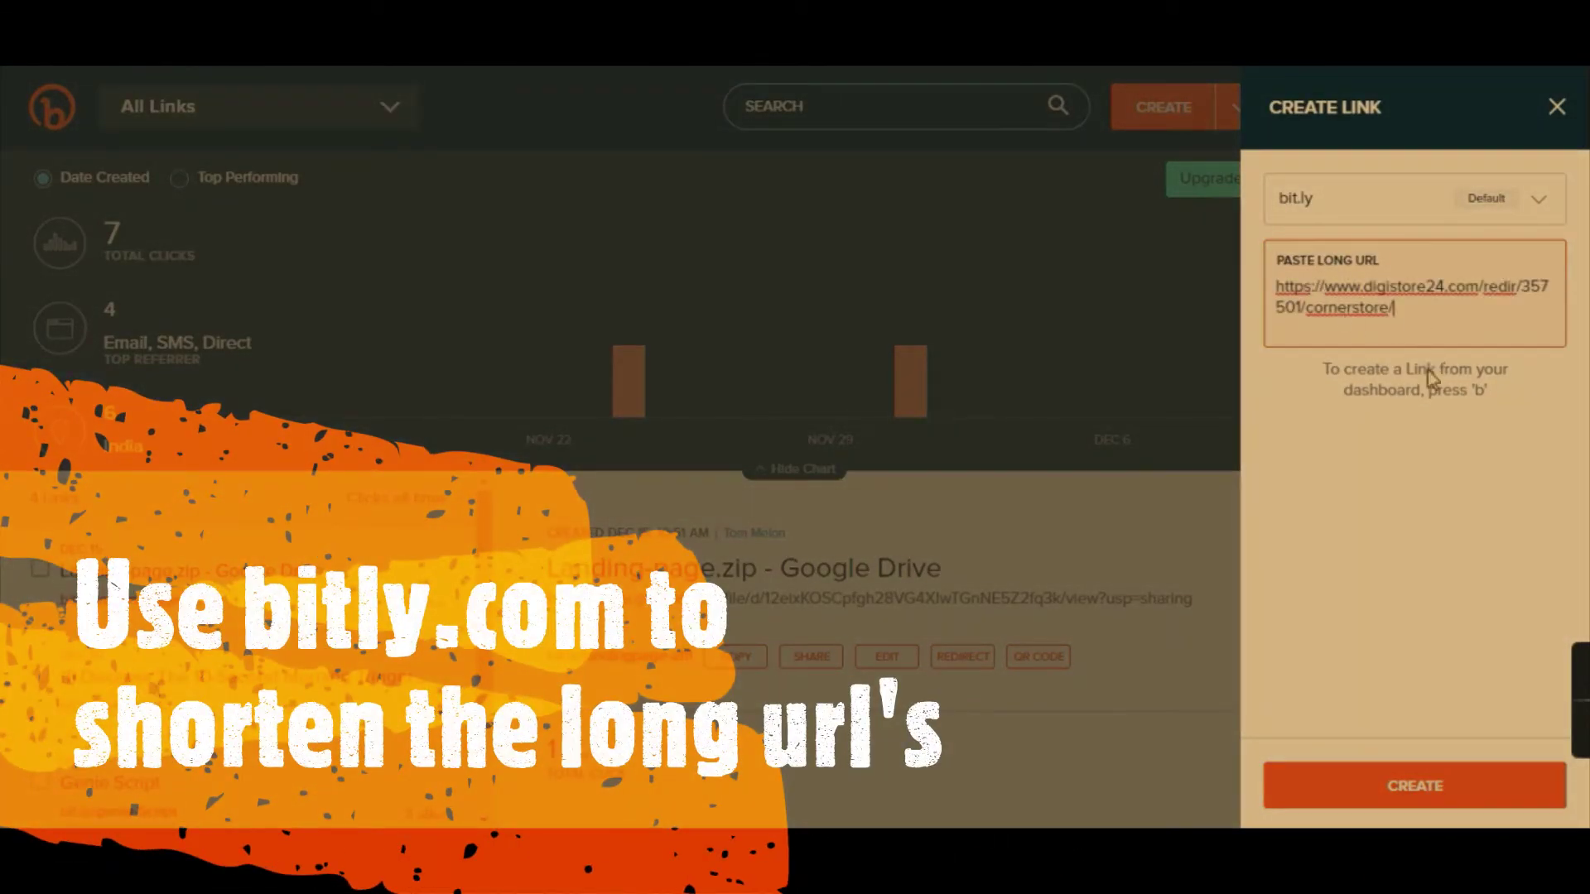
left_click(1414, 786)
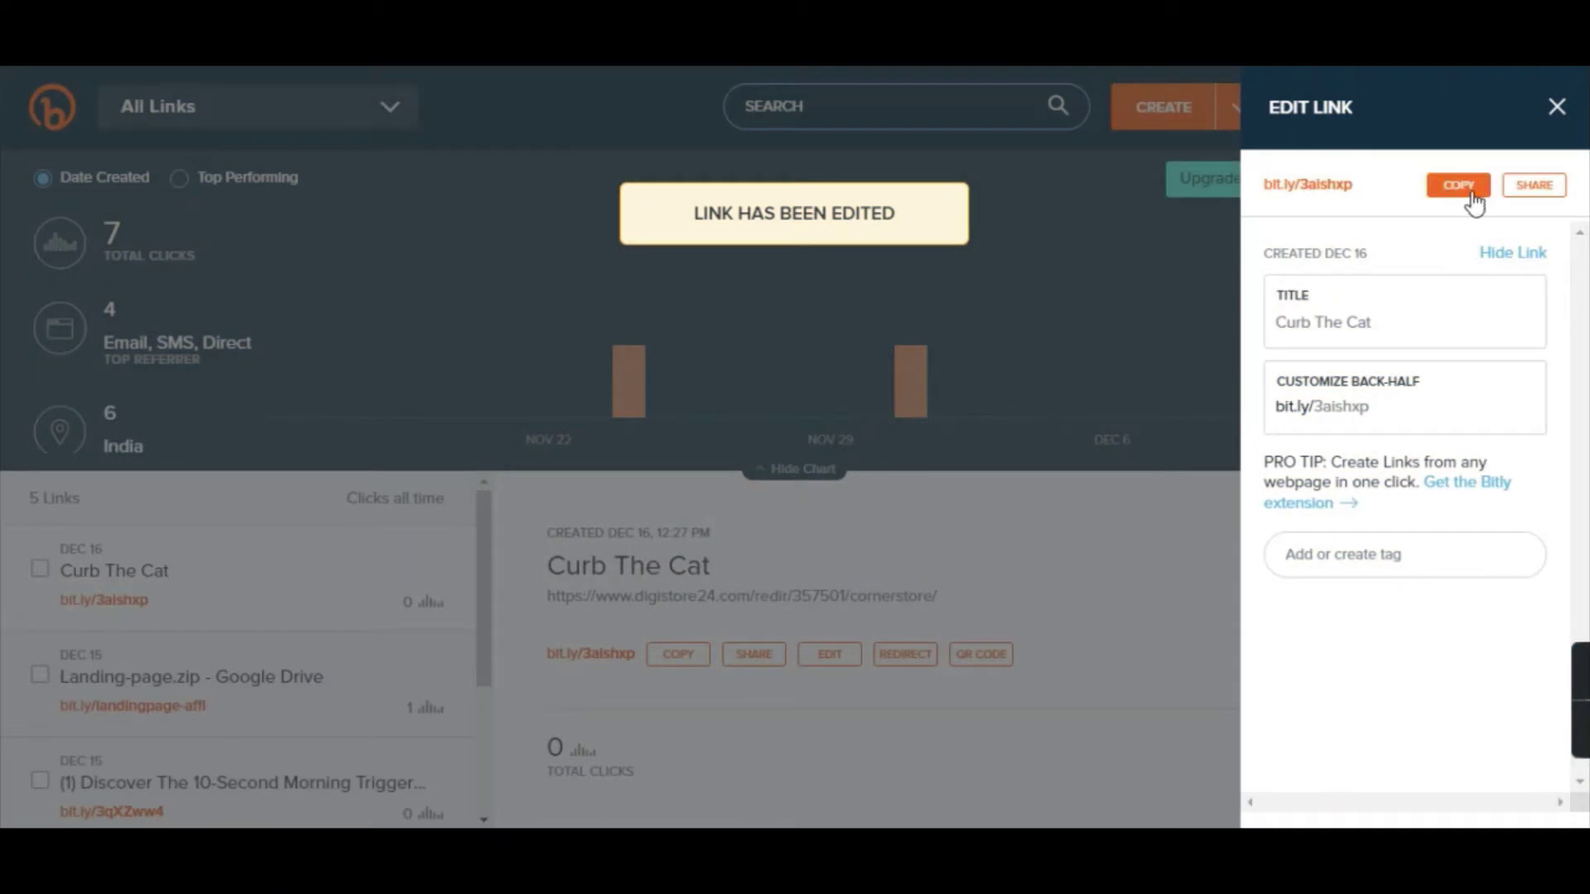
left_click(1467, 190)
Paste the bit.ly short link on a new line below the promolink in Notepad.
key("alt+Tab")
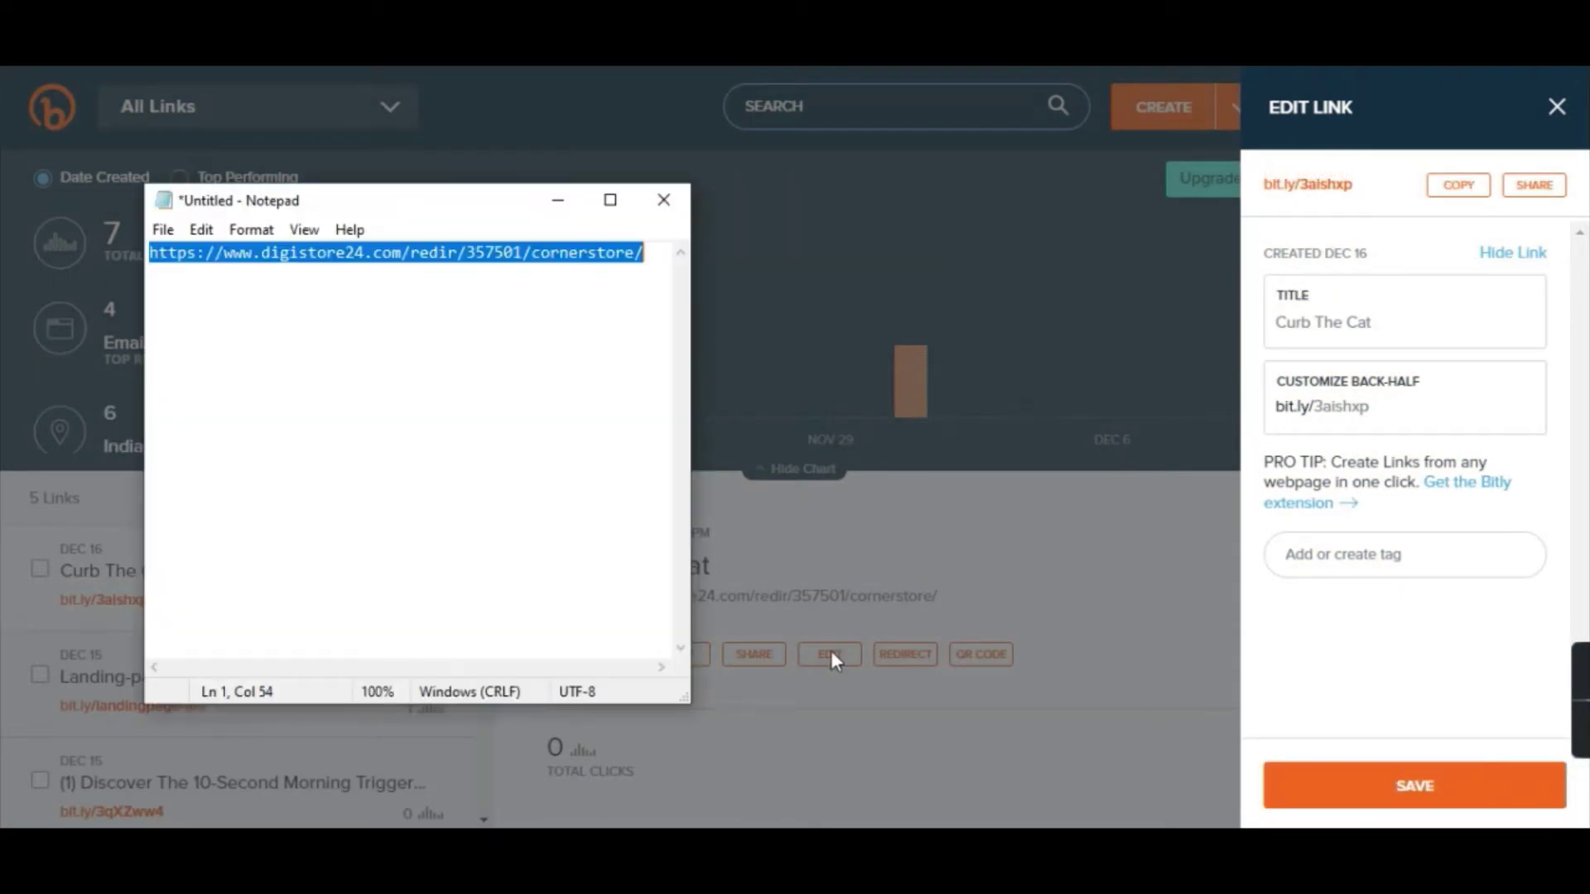
left_click(654, 258)
key("Return")
key("Return")
key("ctrl+v")
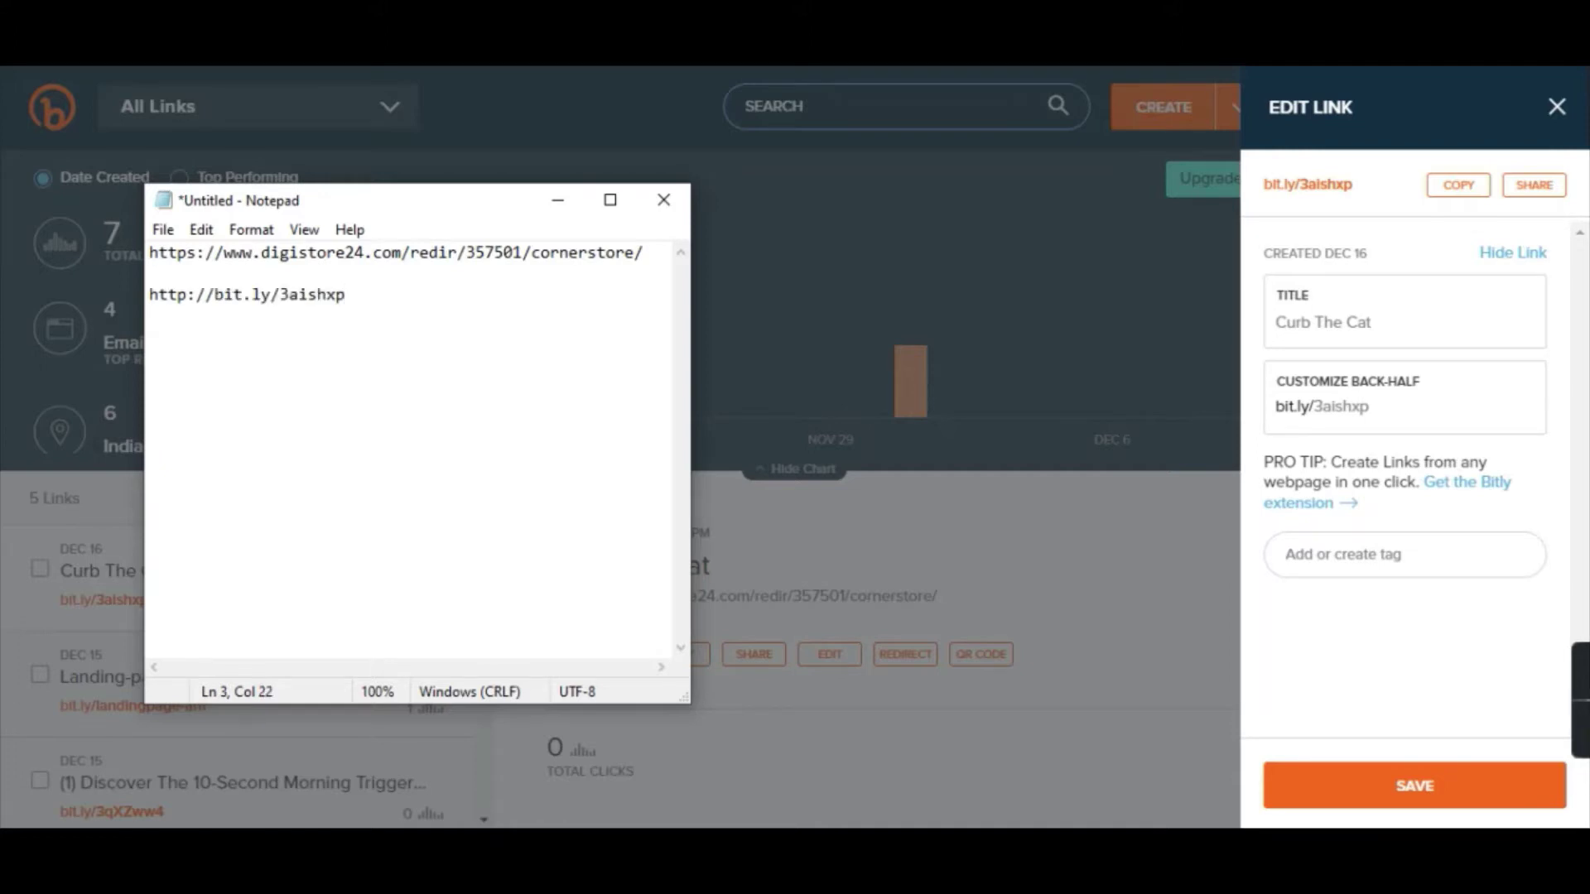
left_click(558, 202)
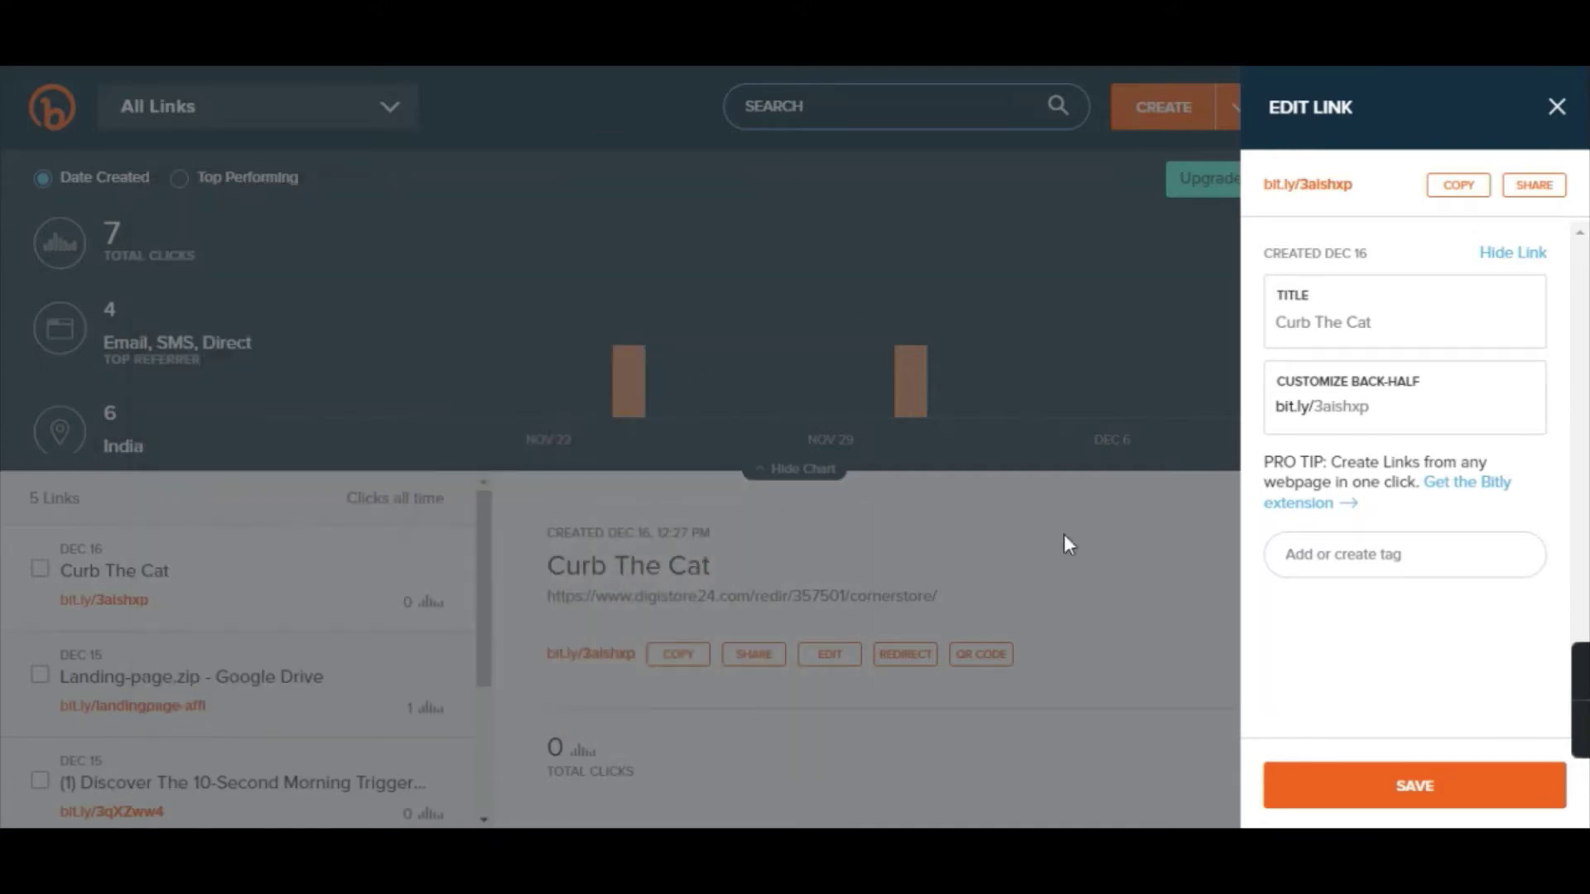
Close Bitly's Edit Link panel and review Curb The Cat's 80% commission listing on Digistore24.
left_click(1082, 519)
key("ctrl+Tab")
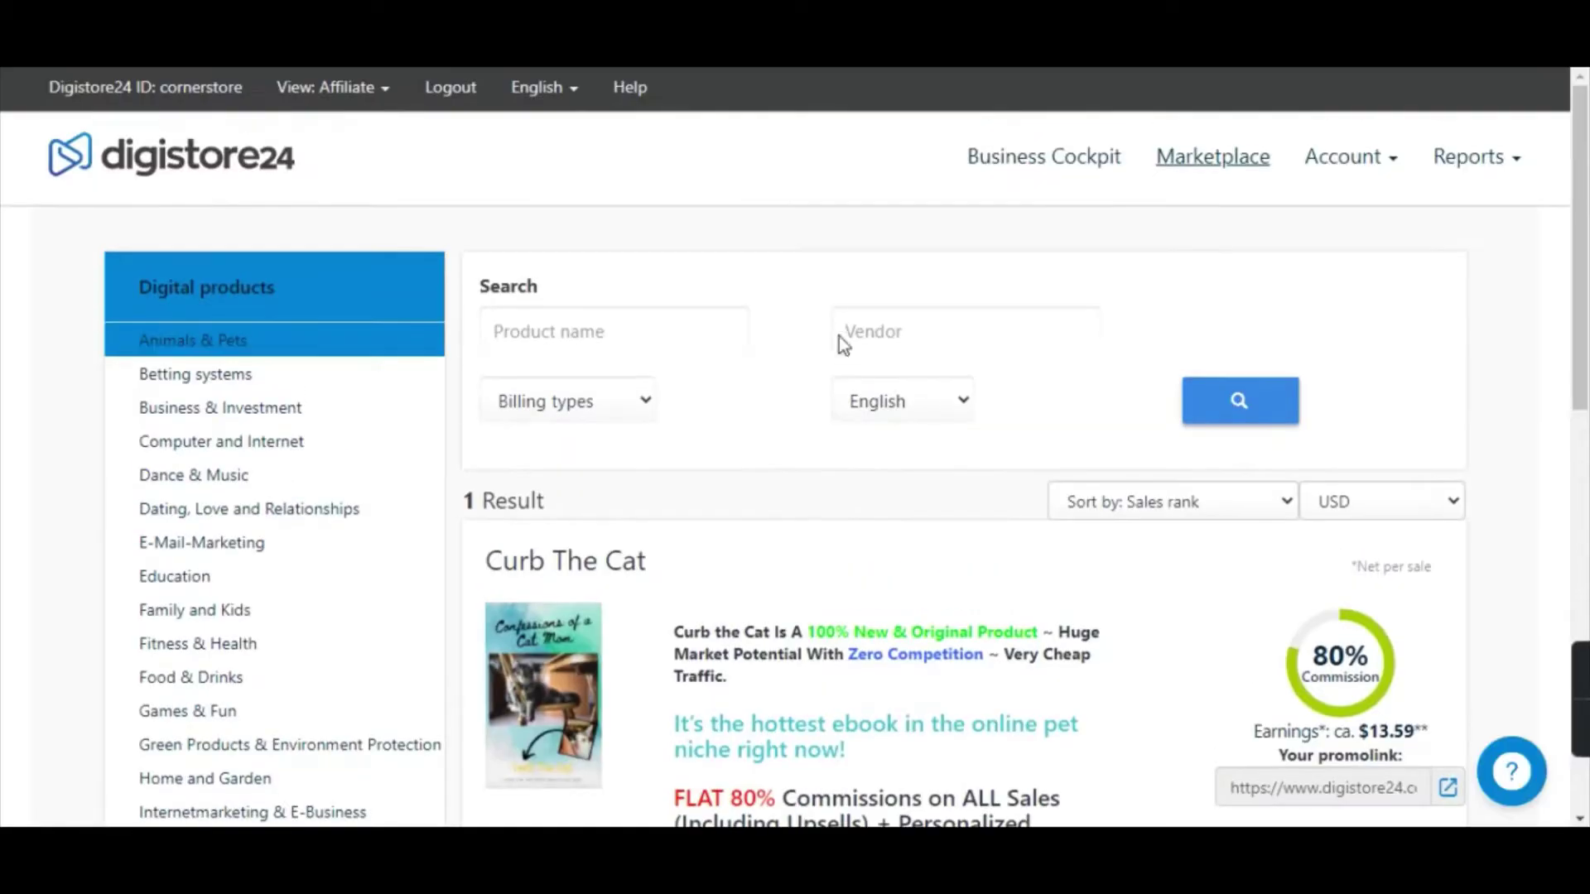
scroll(798, 340, "down", 3)
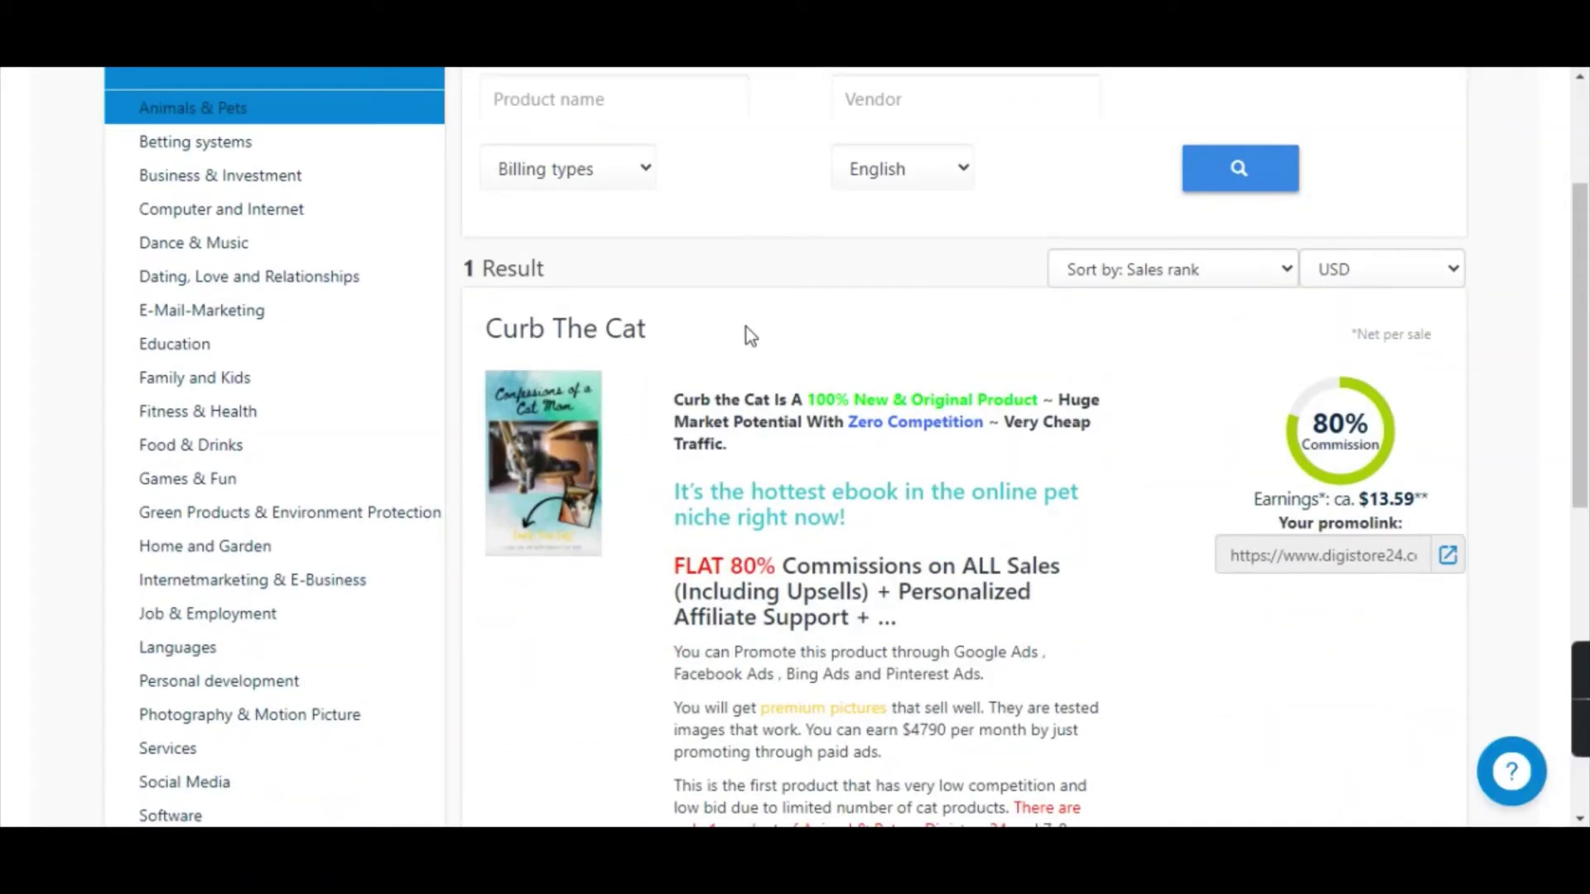
scroll(770, 398, "up", 3)
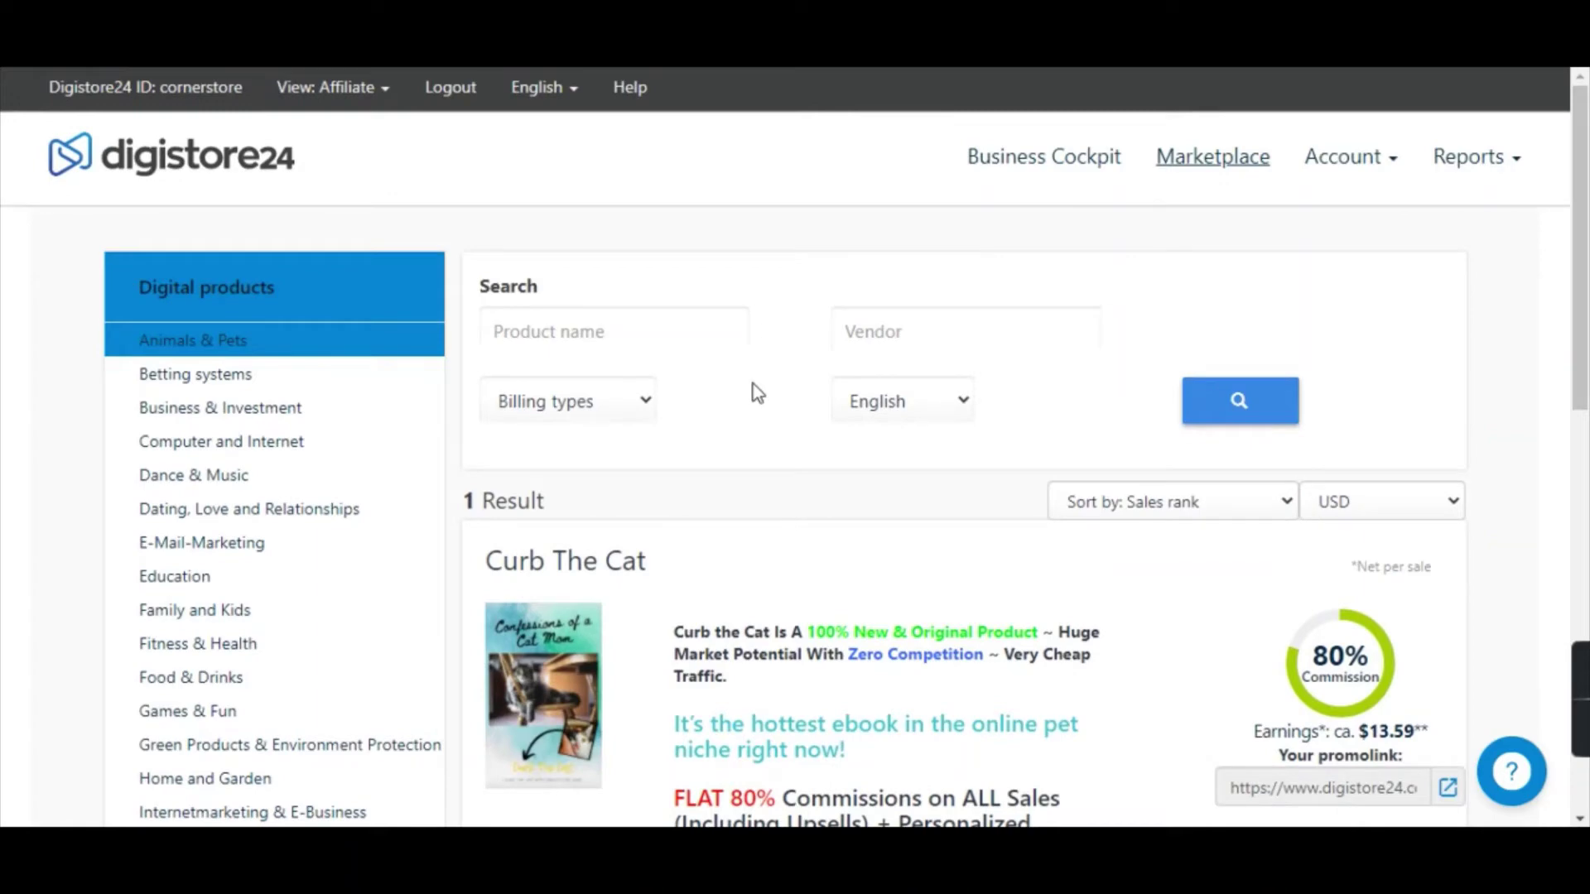
scroll(649, 429, "down", 2)
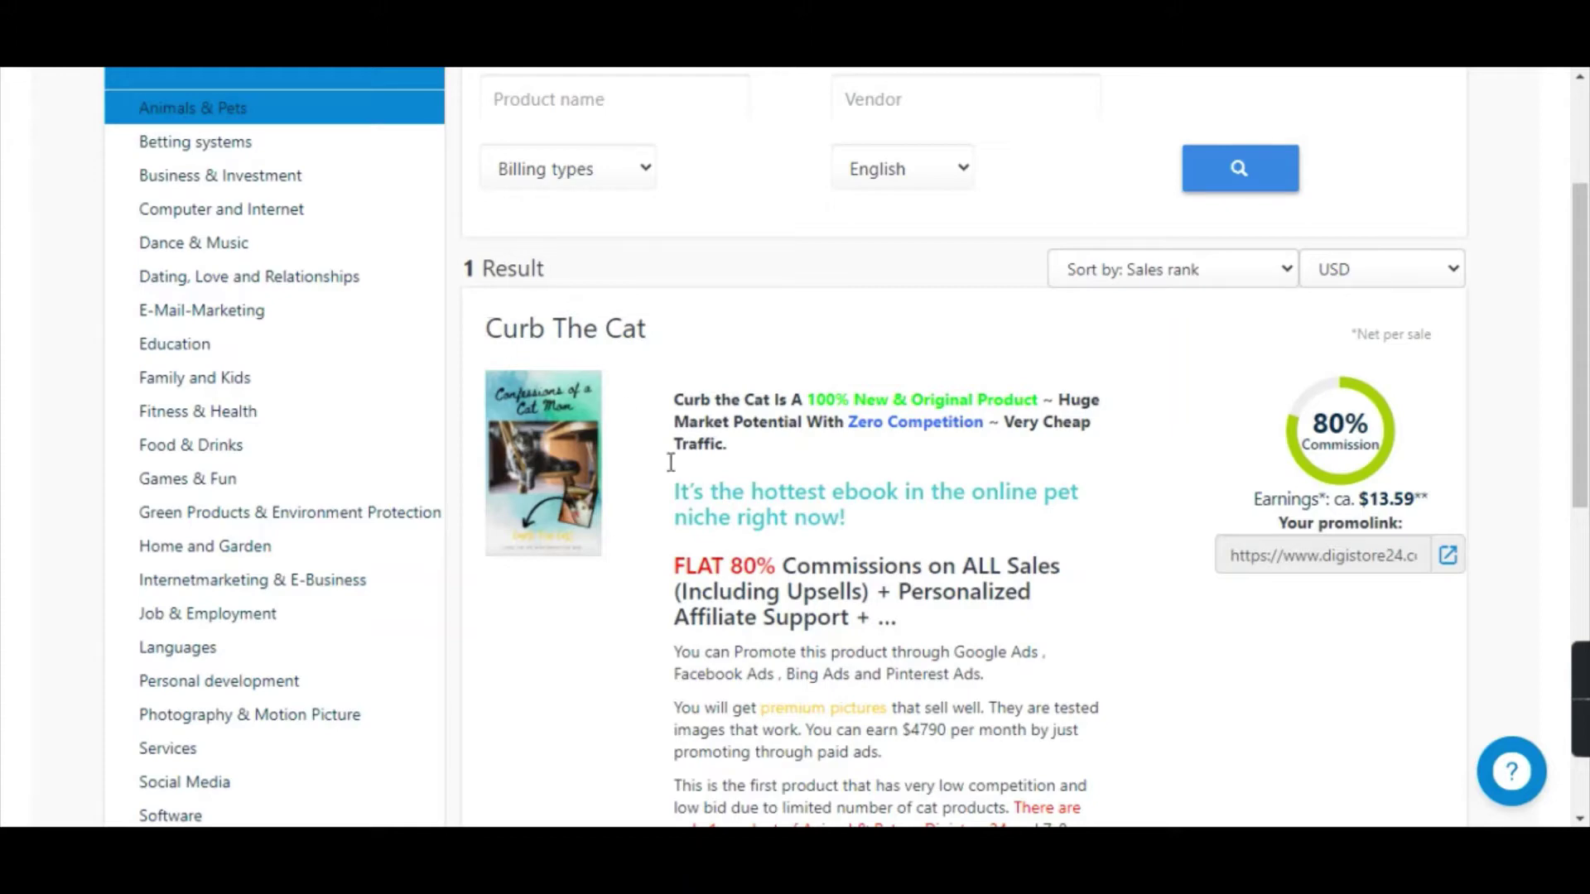
scroll(828, 464, "down", 2)
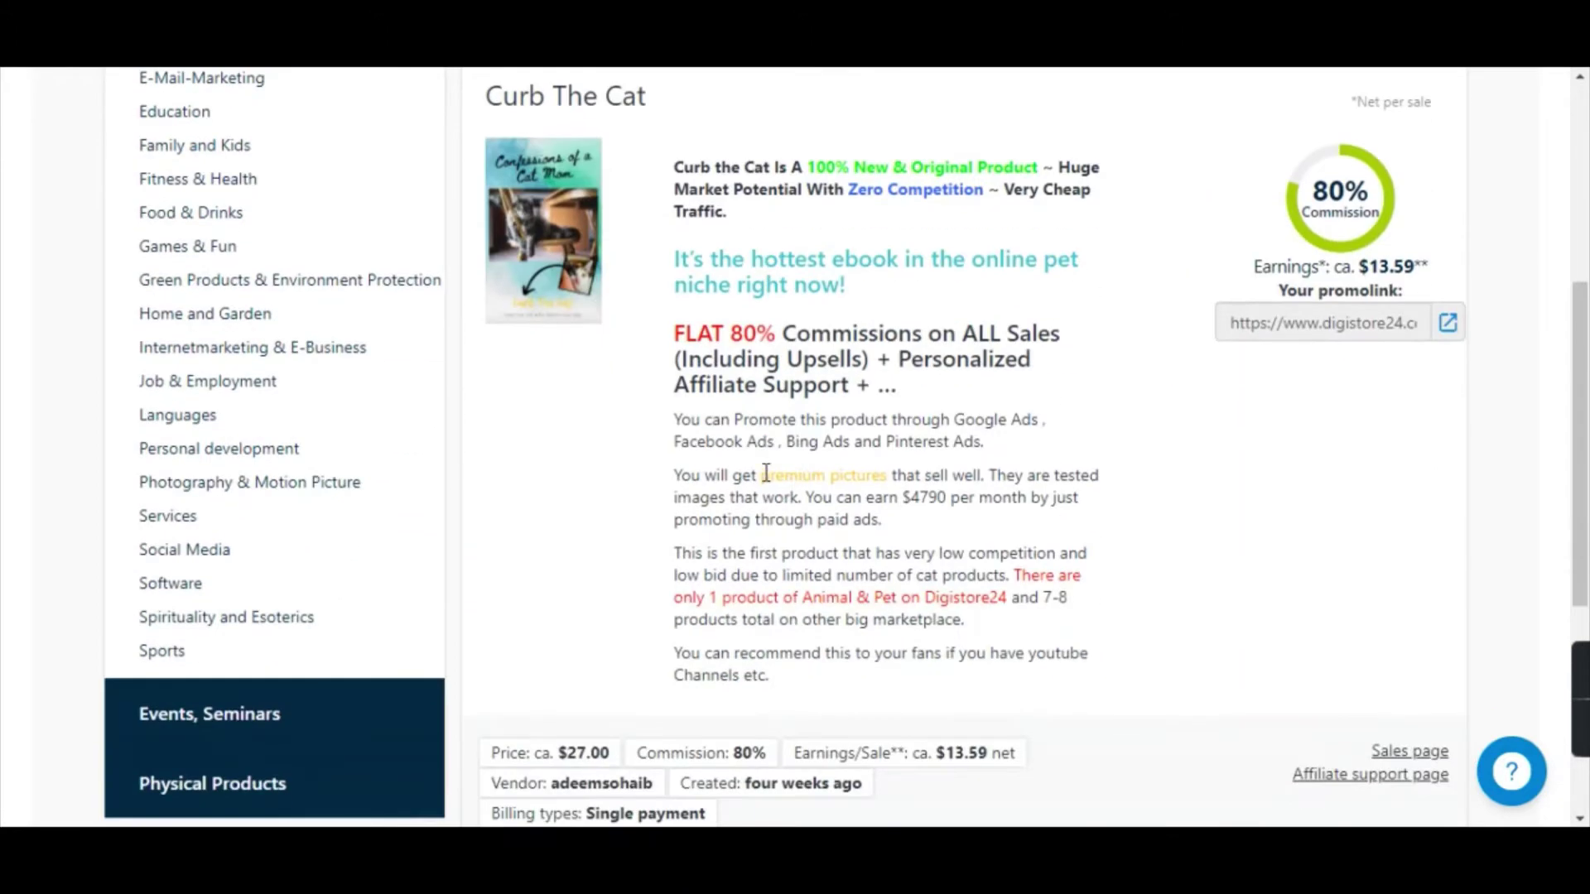
scroll(766, 451, "up", 1)
scroll(667, 402, "up", 2)
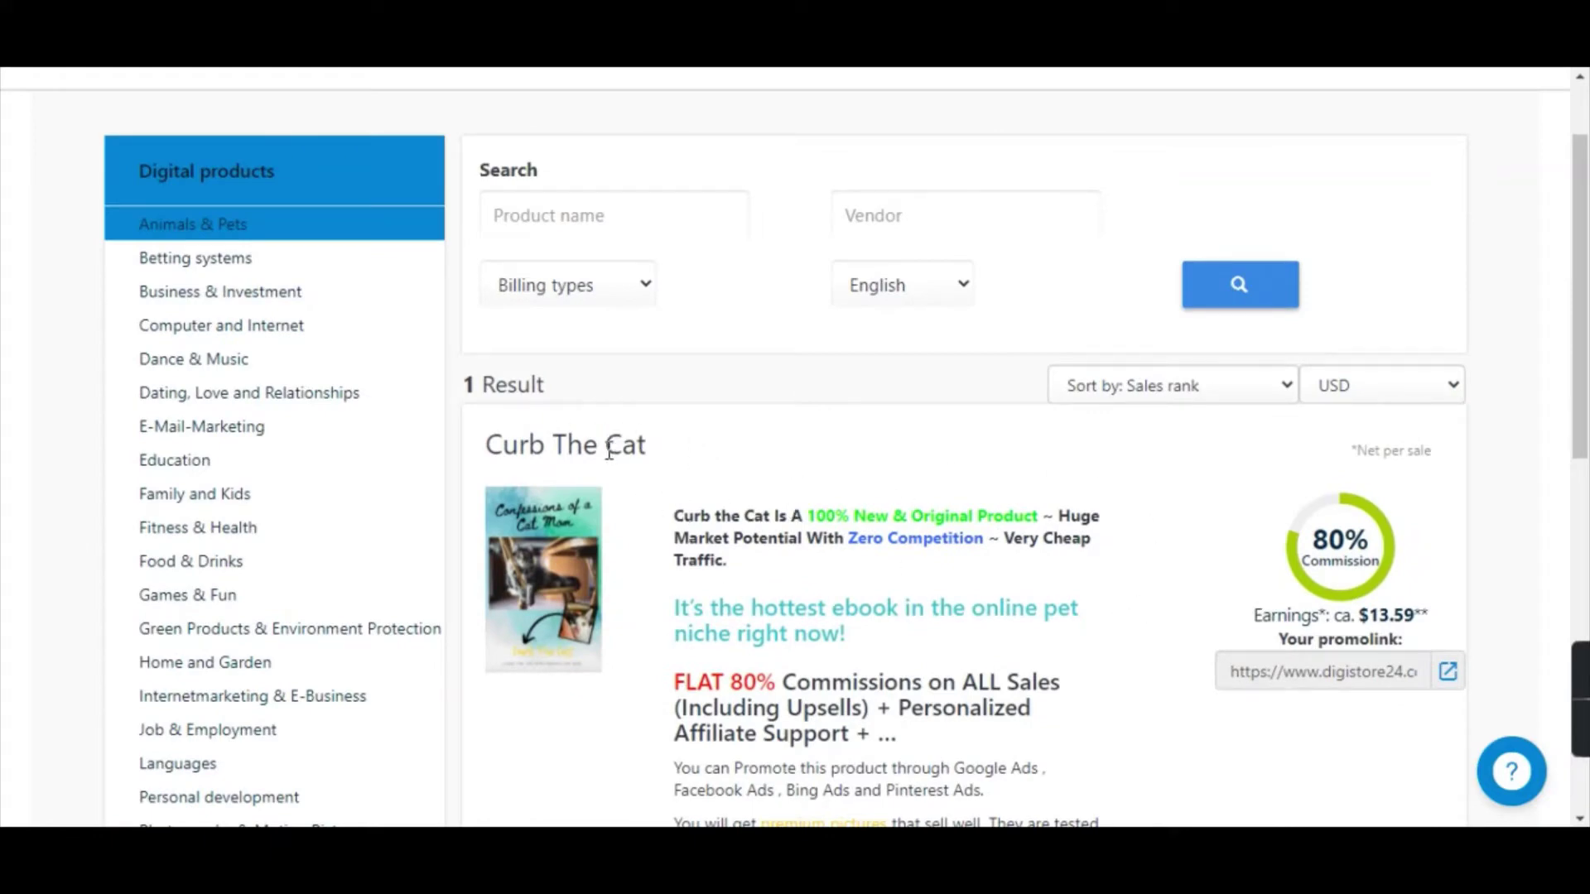
scroll(700, 515, "up", 1)
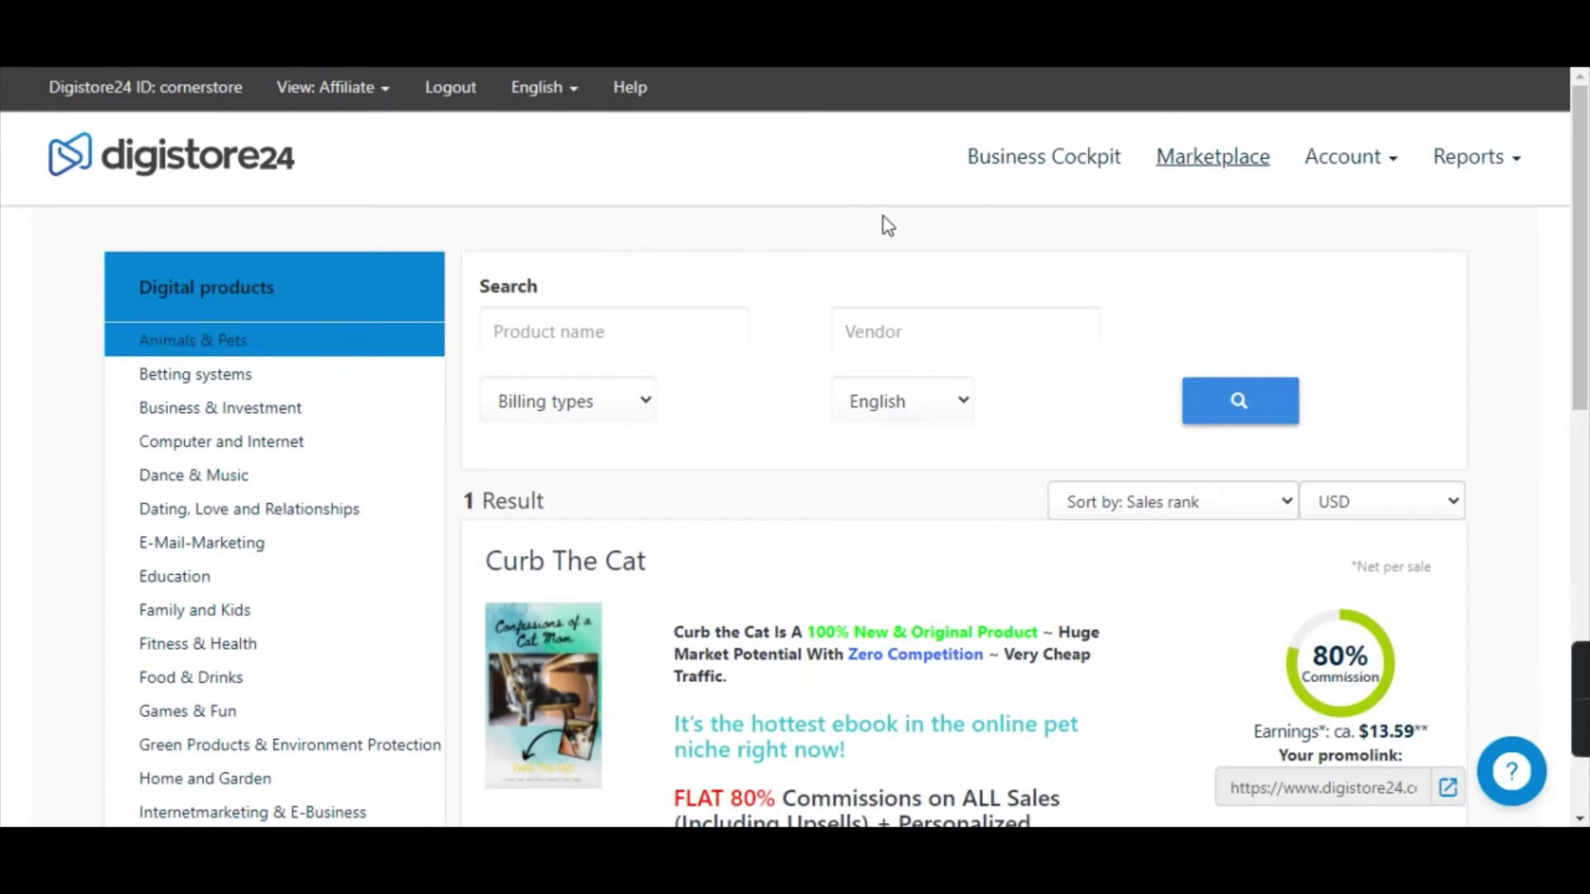
Search Google for 'free plr downloads' in a new incognito window.
key("ctrl+shift+n")
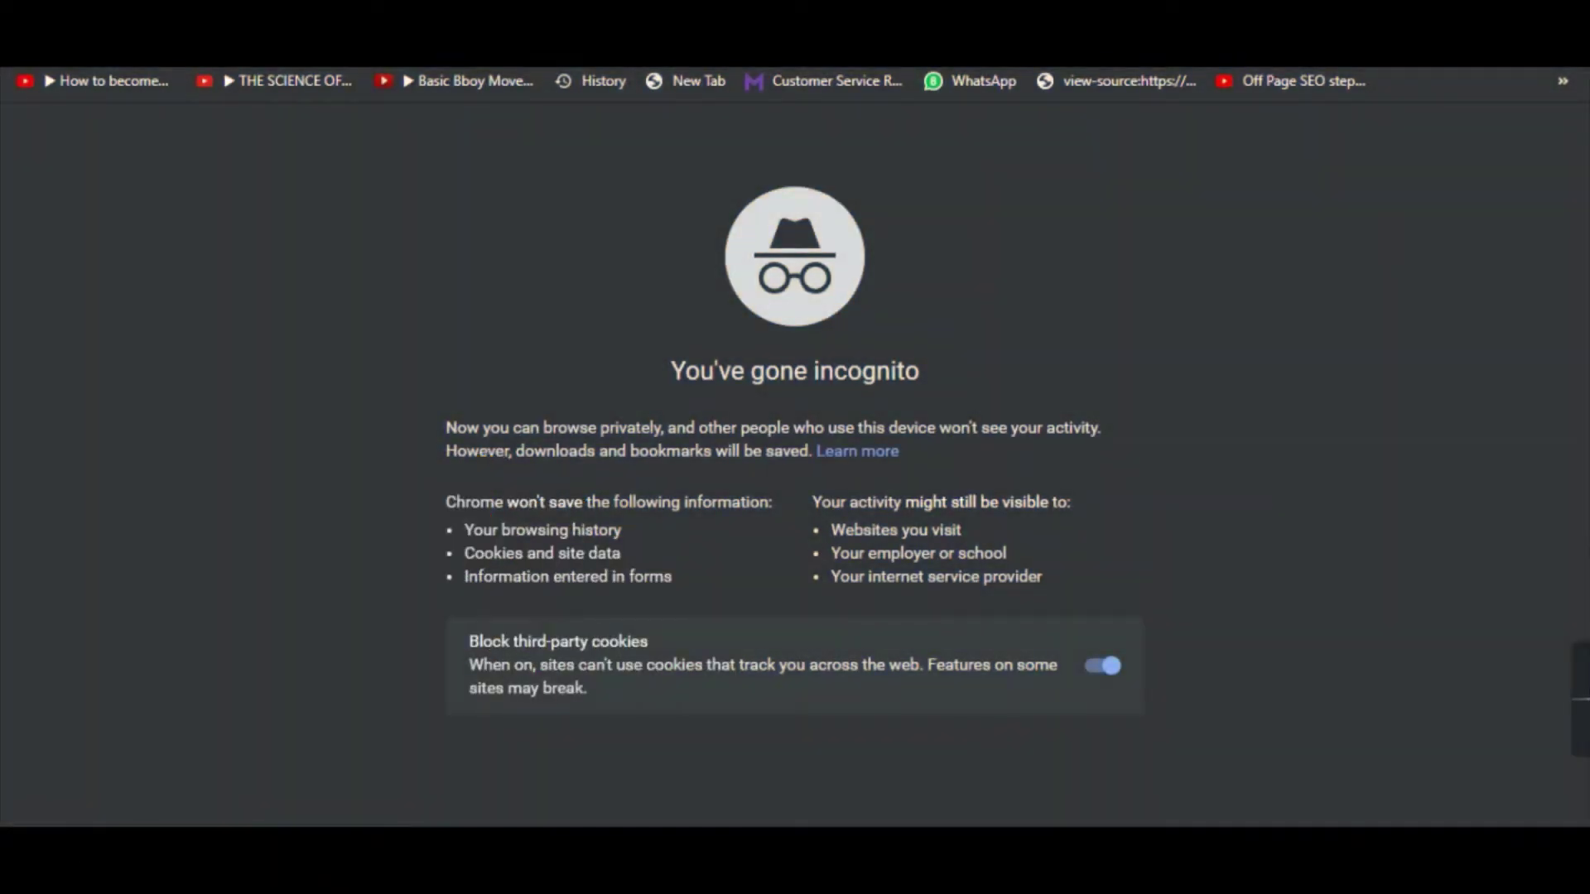
type("free")
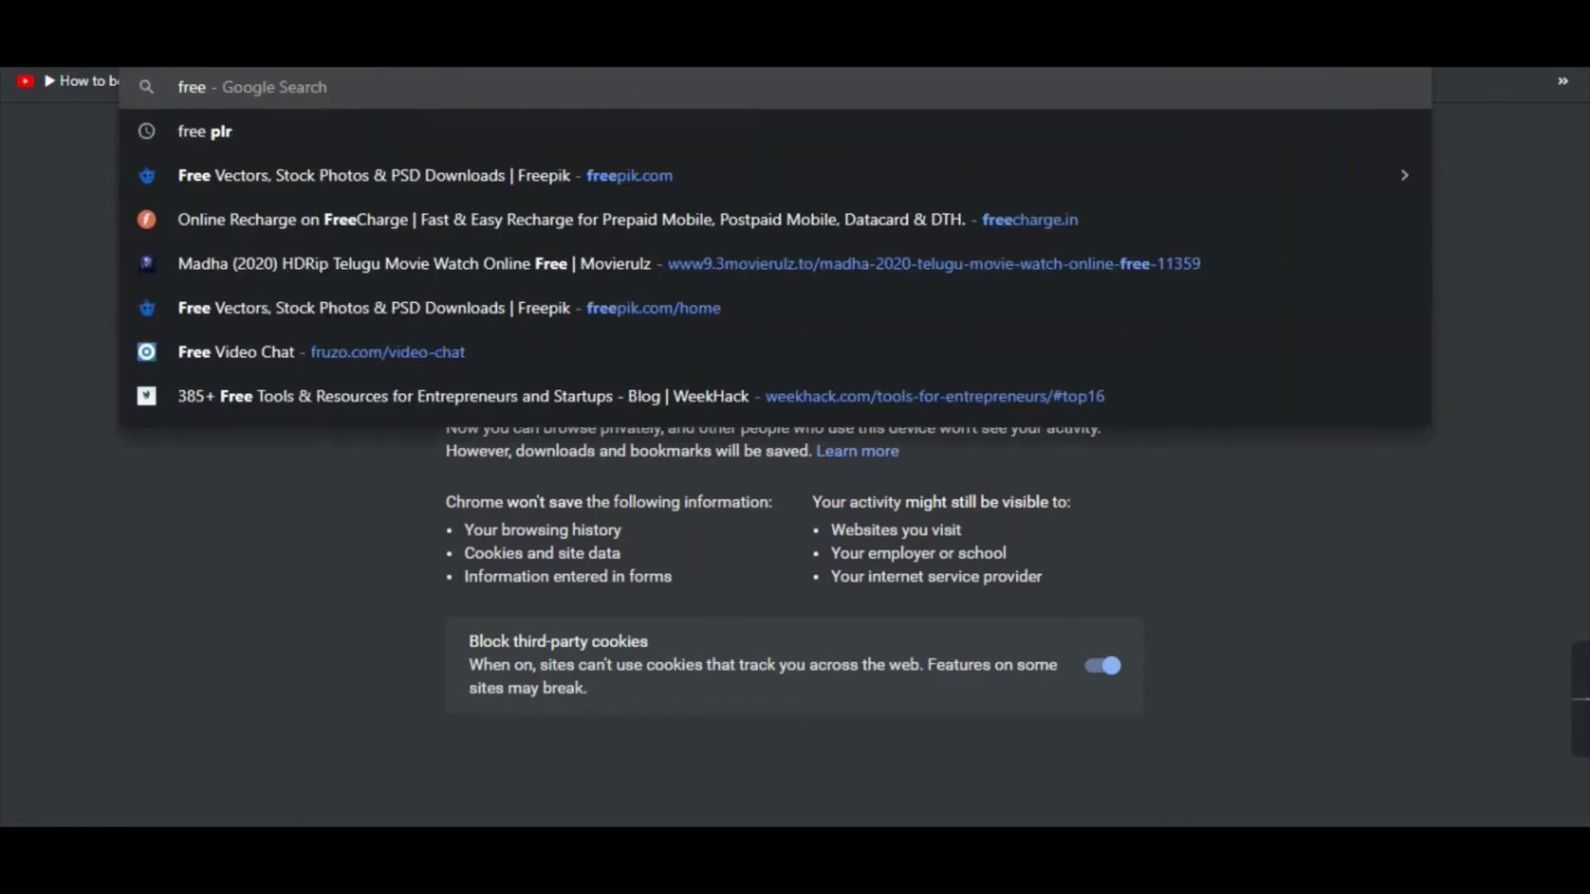
type(" plr")
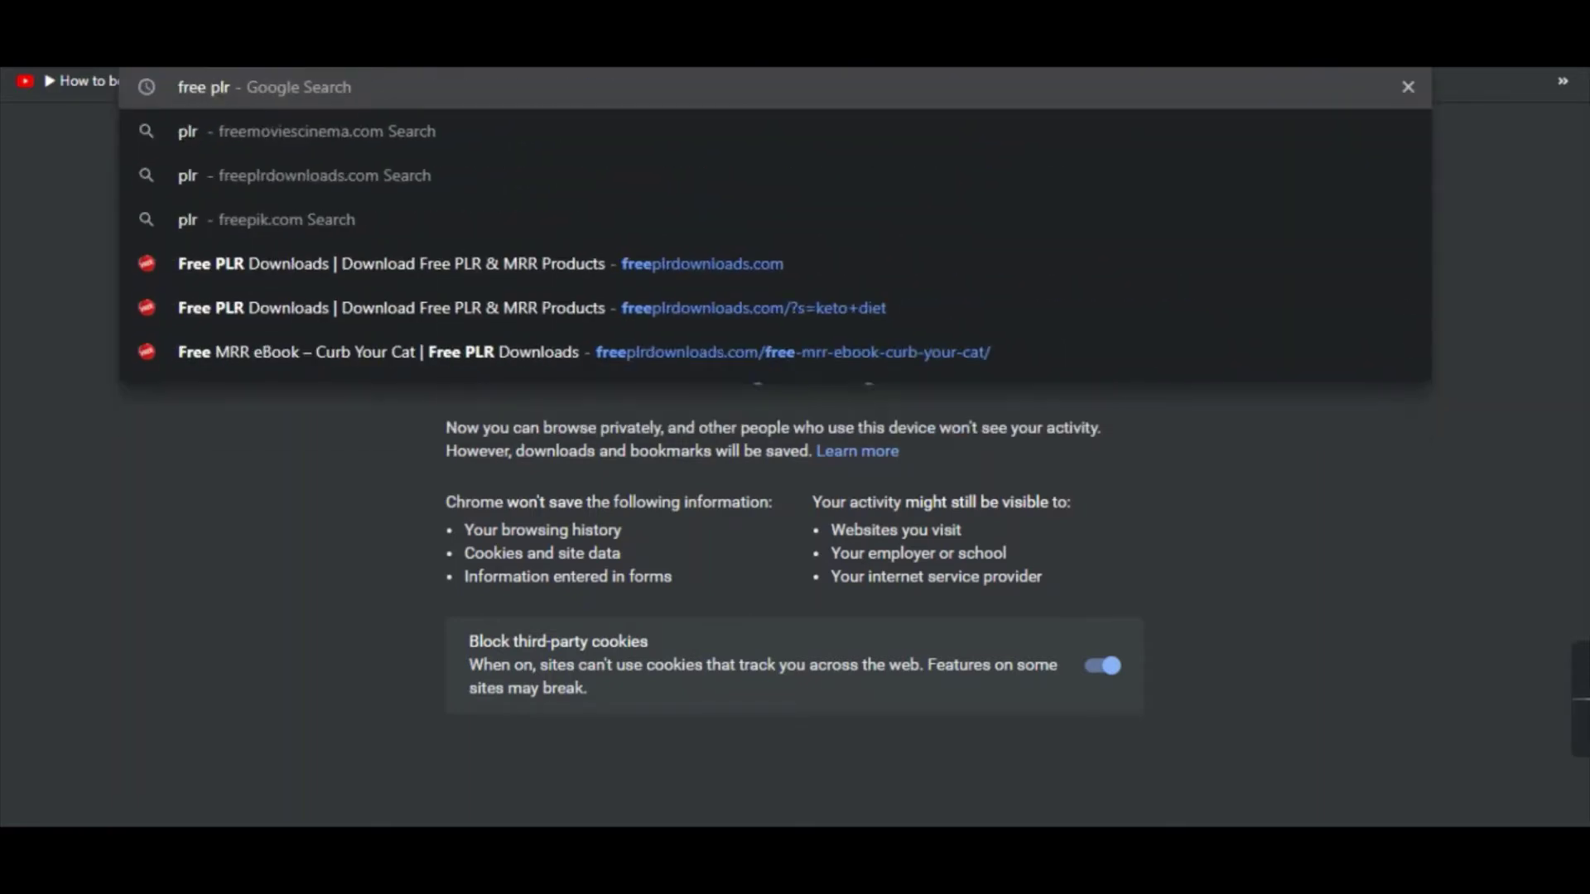
type(" downloads")
key("Return")
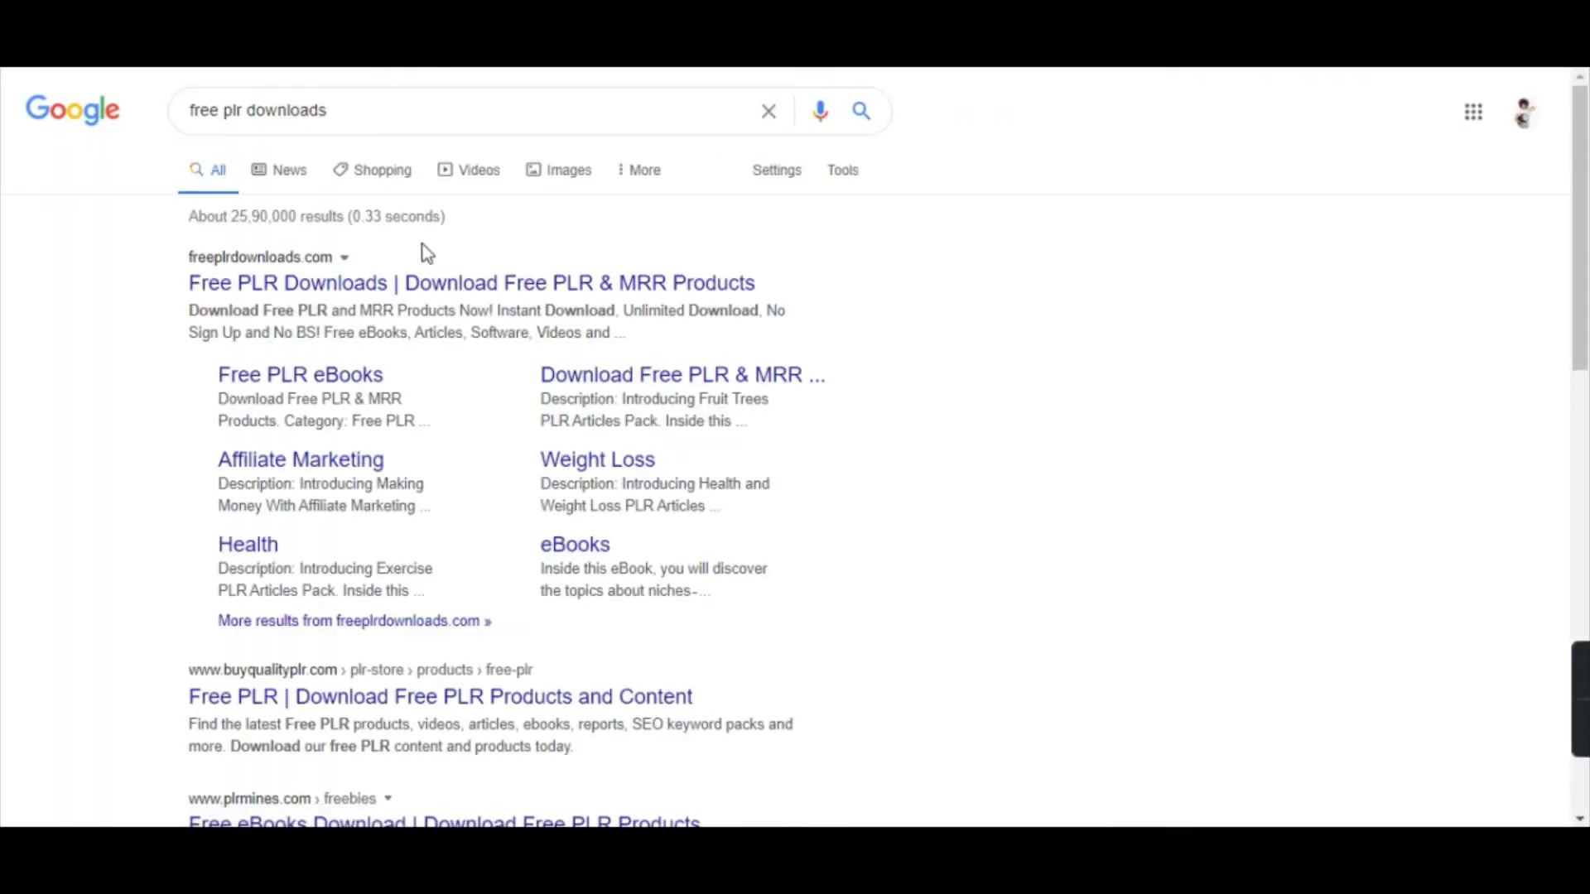
Open freeplrdownloads.com and search it for 'cats'.
left_click(369, 289)
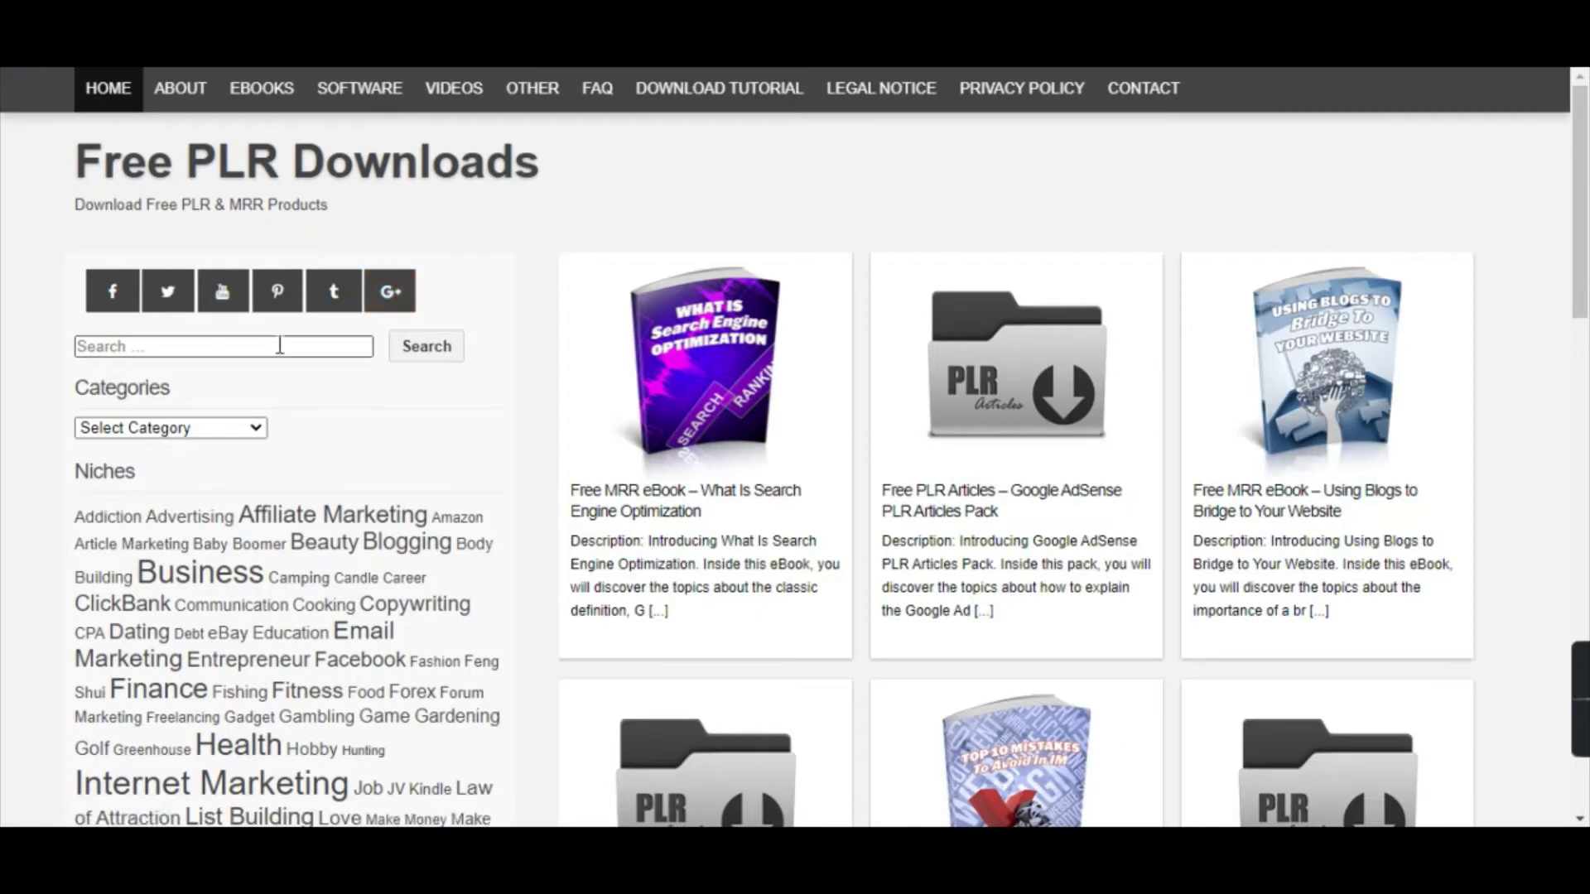
left_click(277, 347)
type("cats")
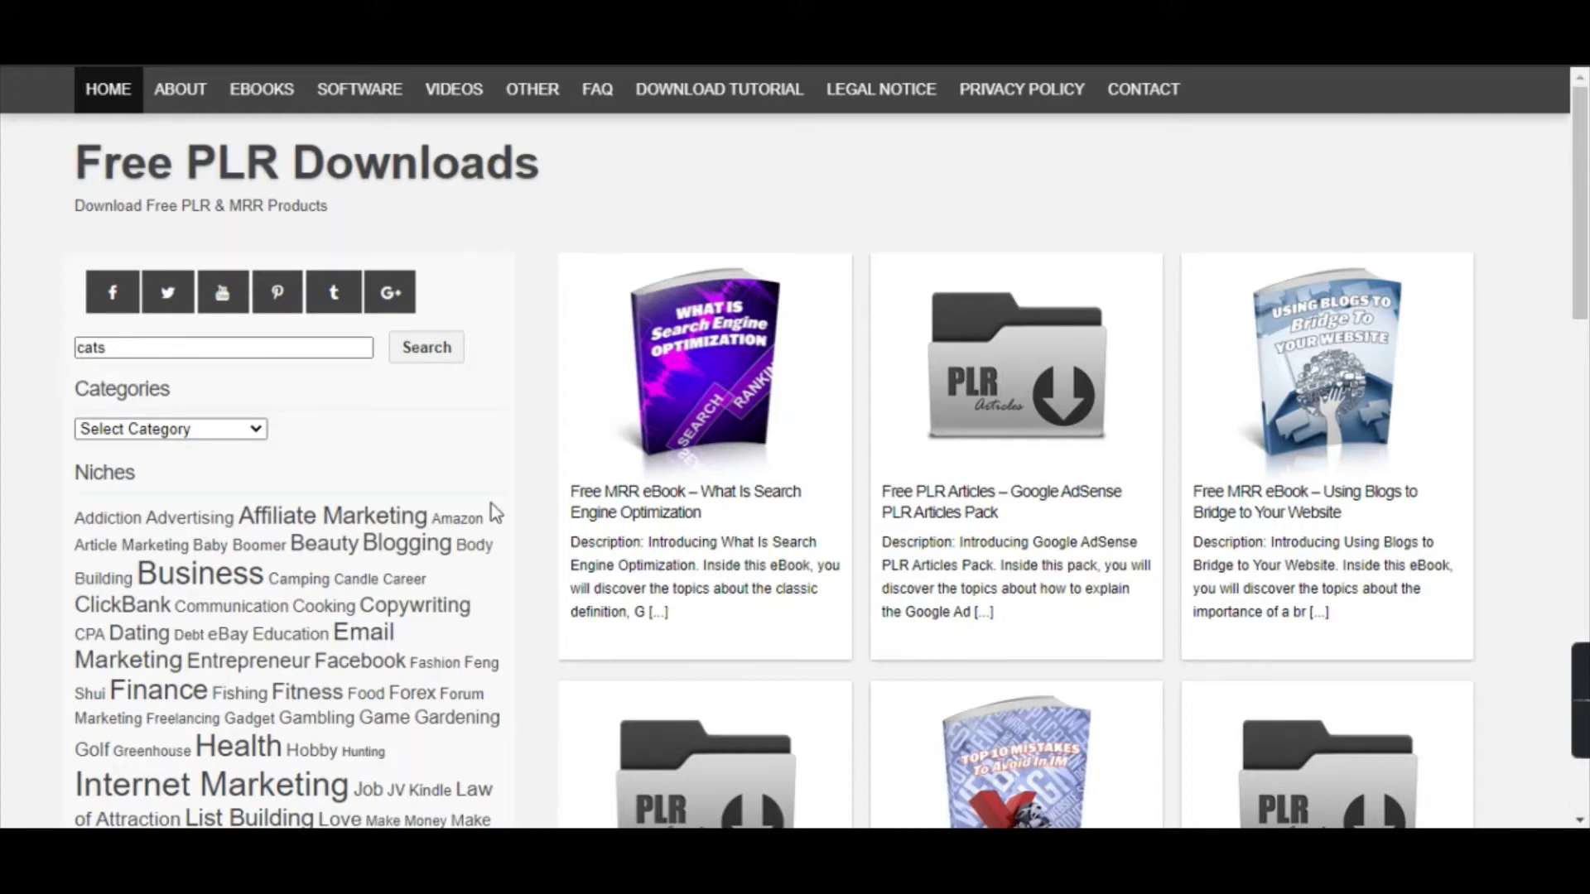
left_click(439, 356)
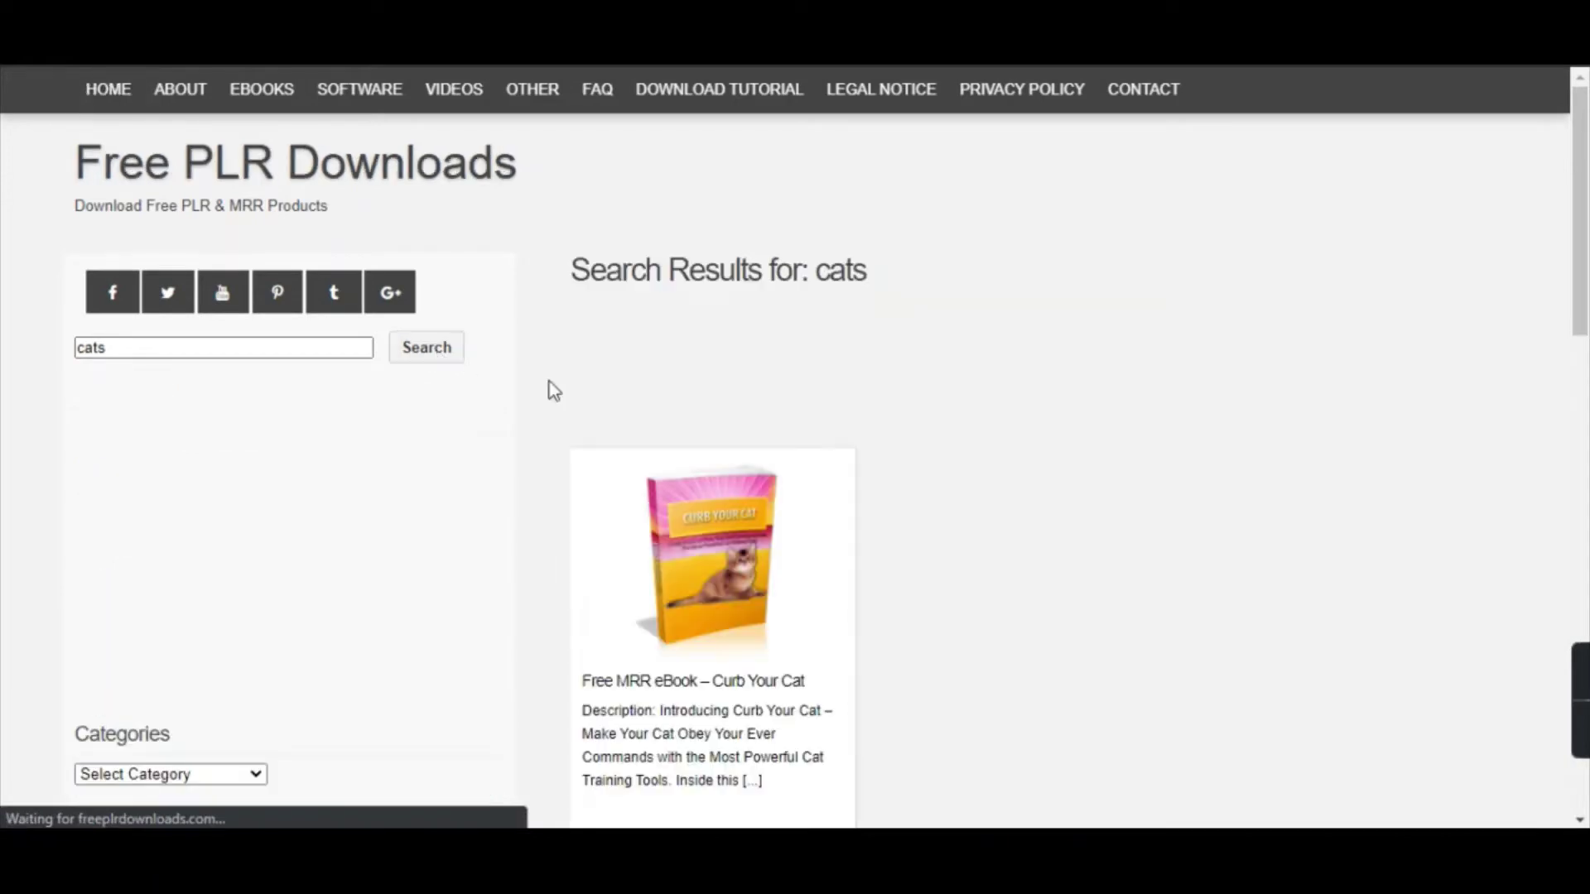
Download the Curb Your Cat ebook zip and bring up the Downloads folder.
scroll(580, 463, "down", 1)
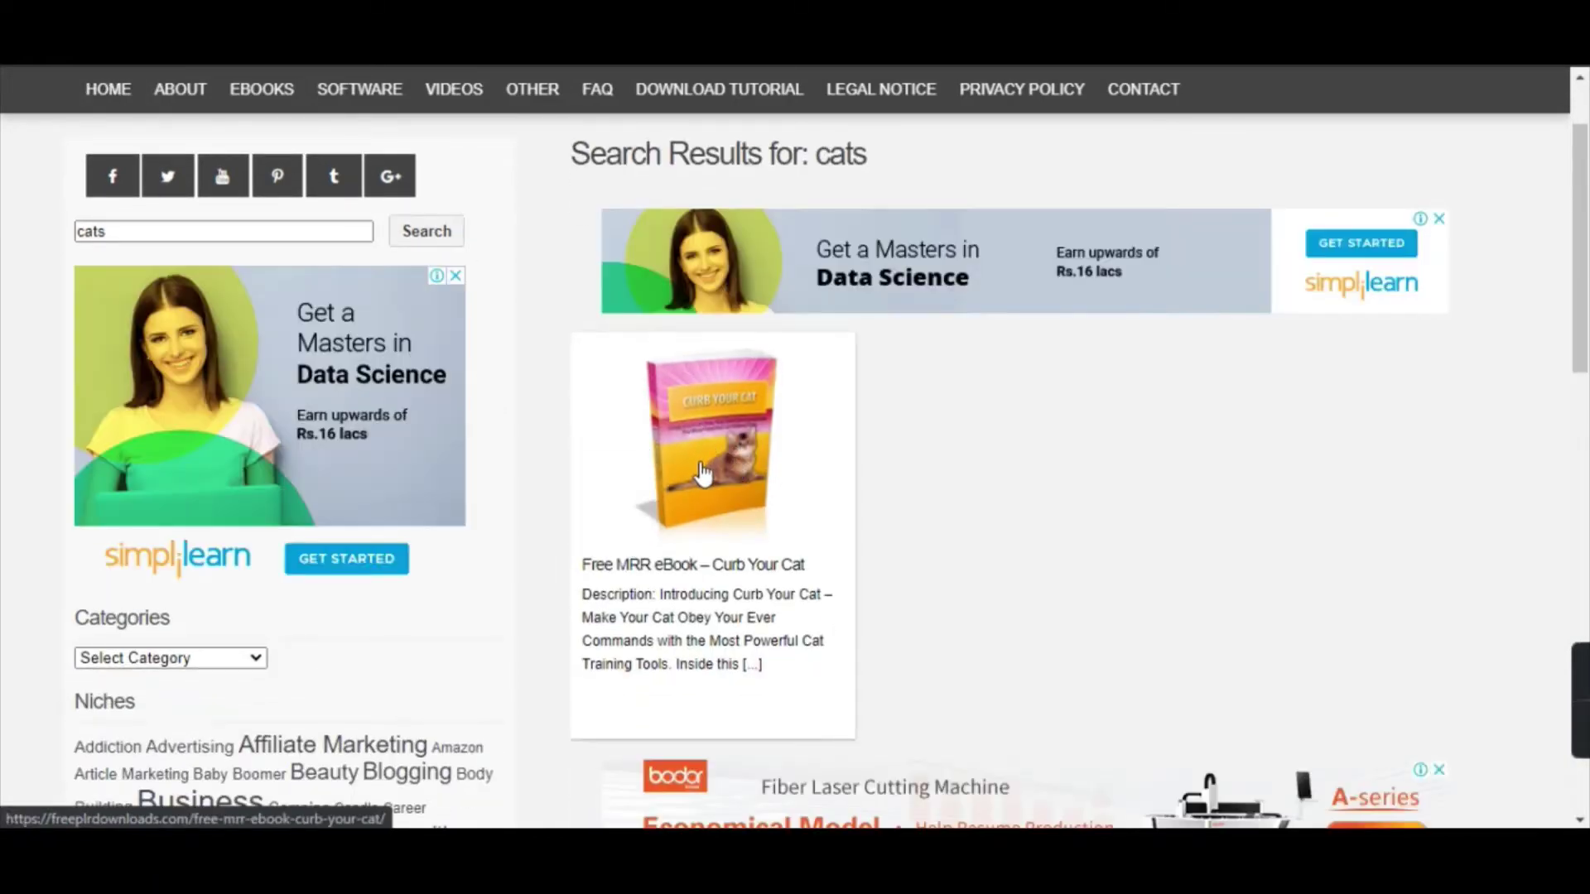
left_click(717, 507)
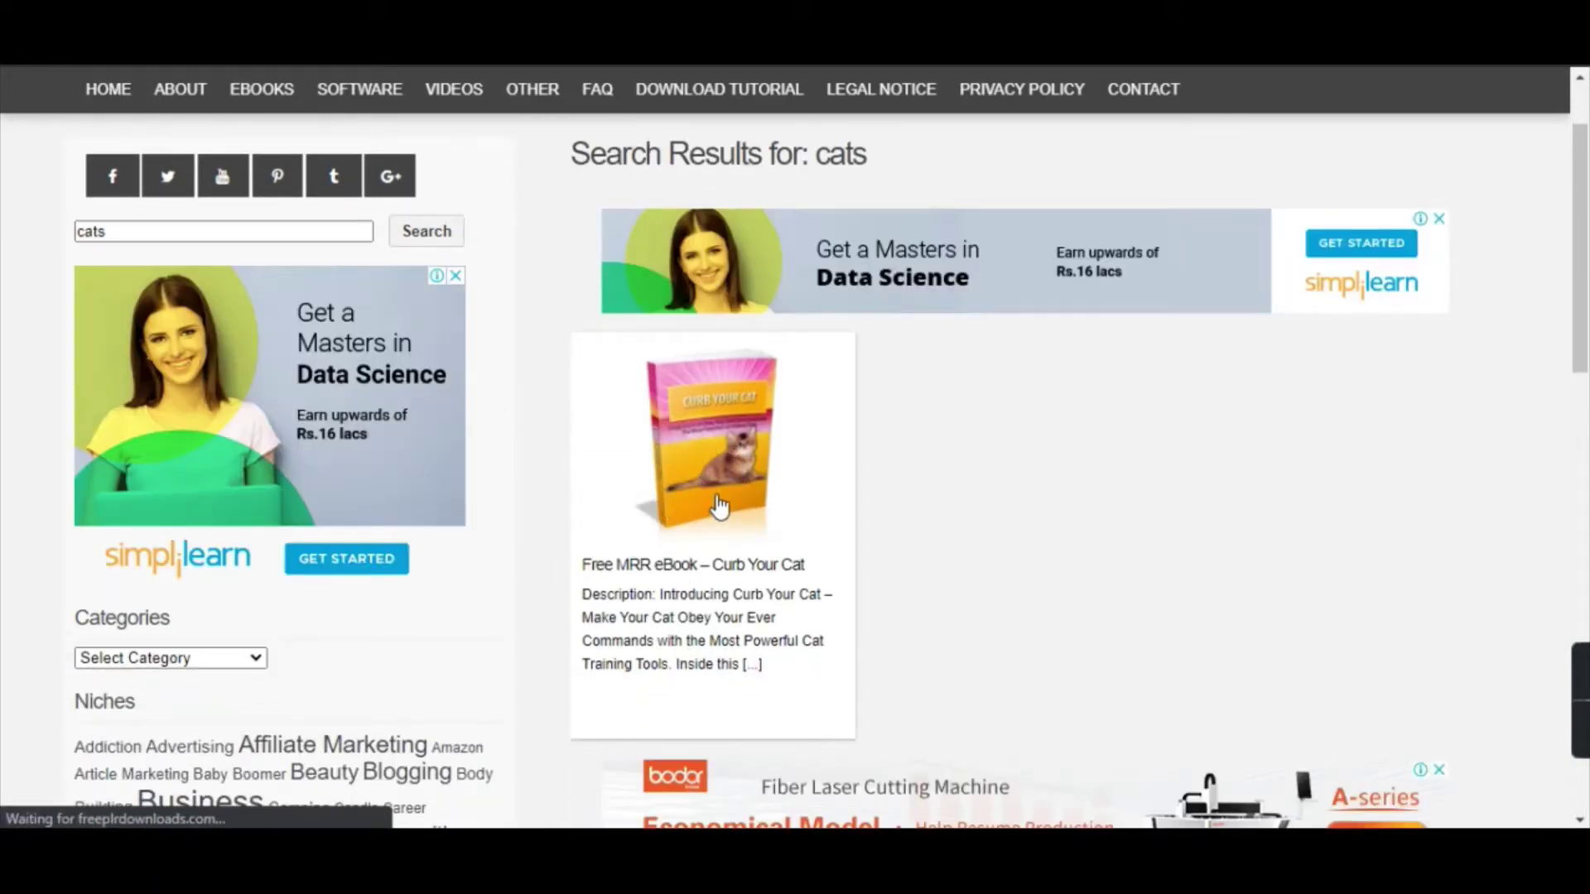
scroll(917, 480, "down", 15)
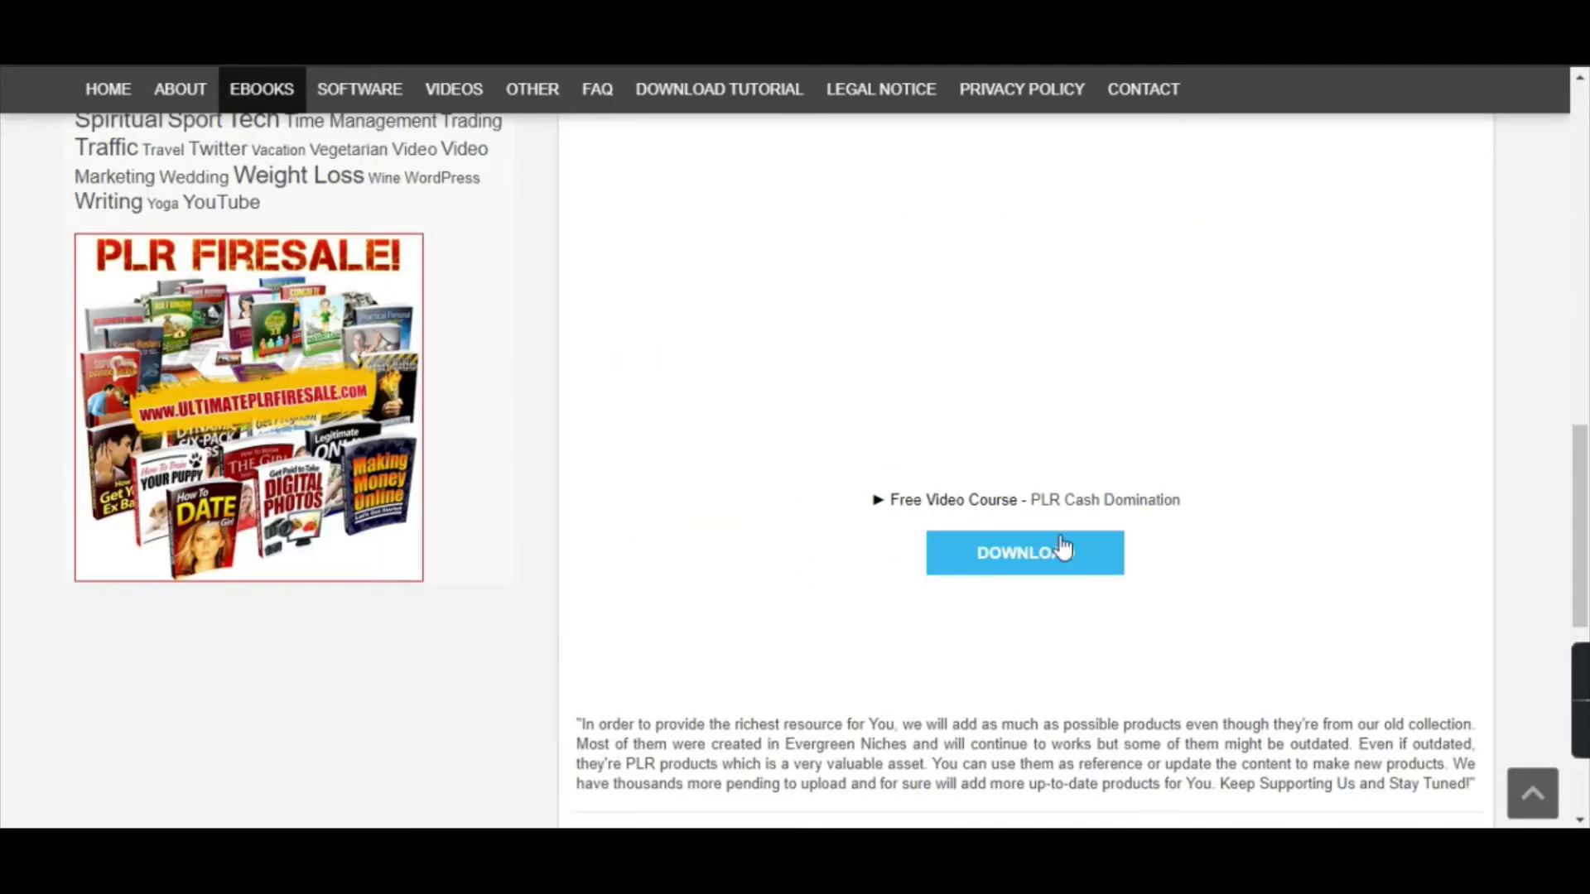
left_click(1018, 559)
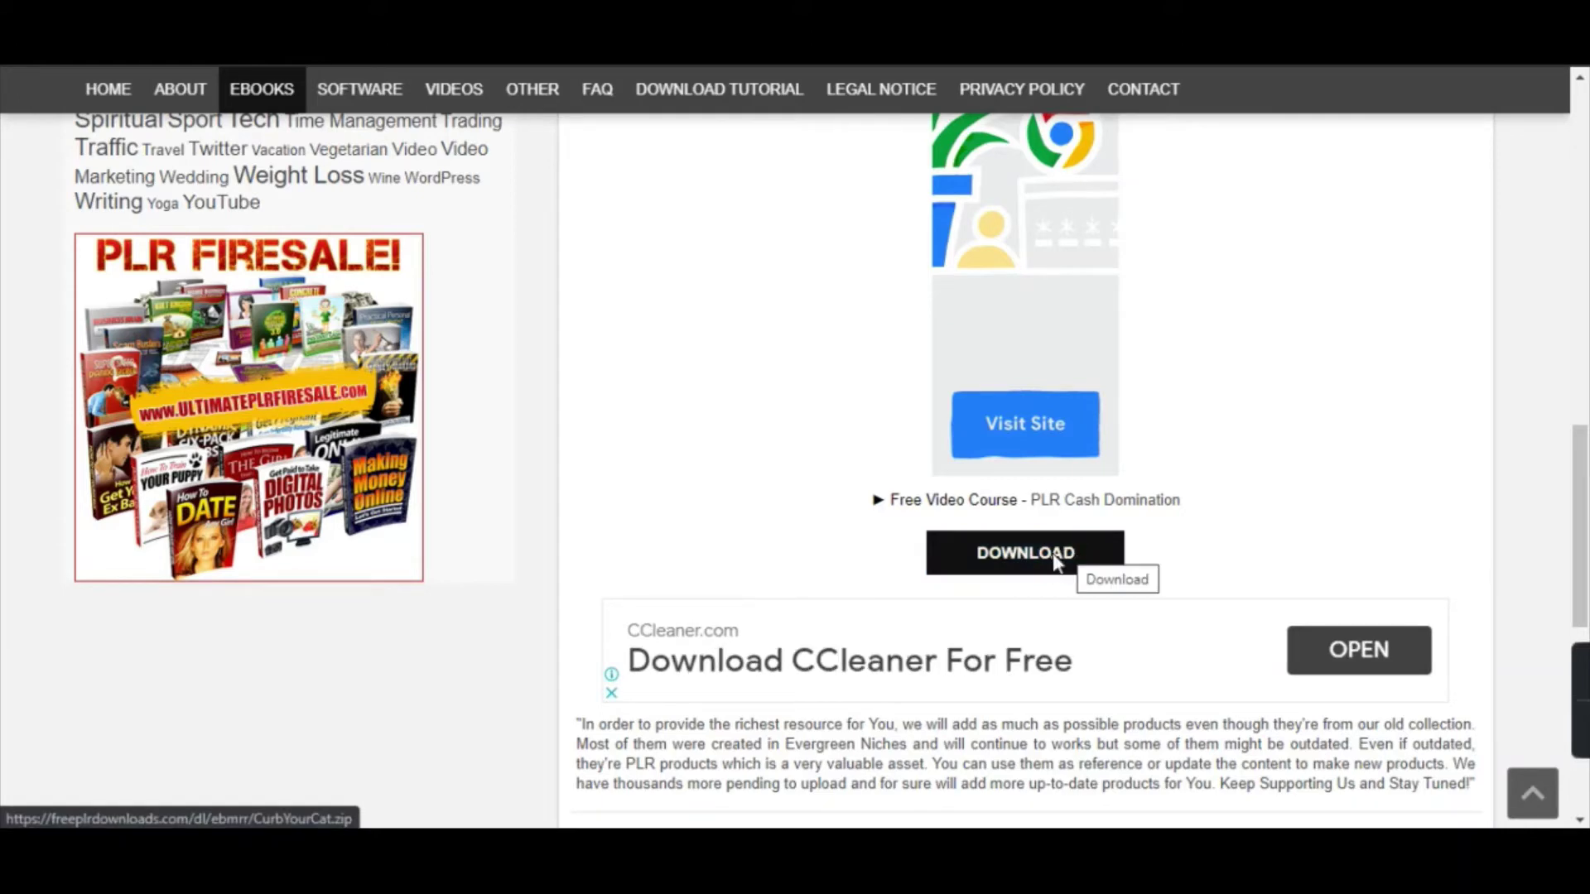
left_click(667, 755)
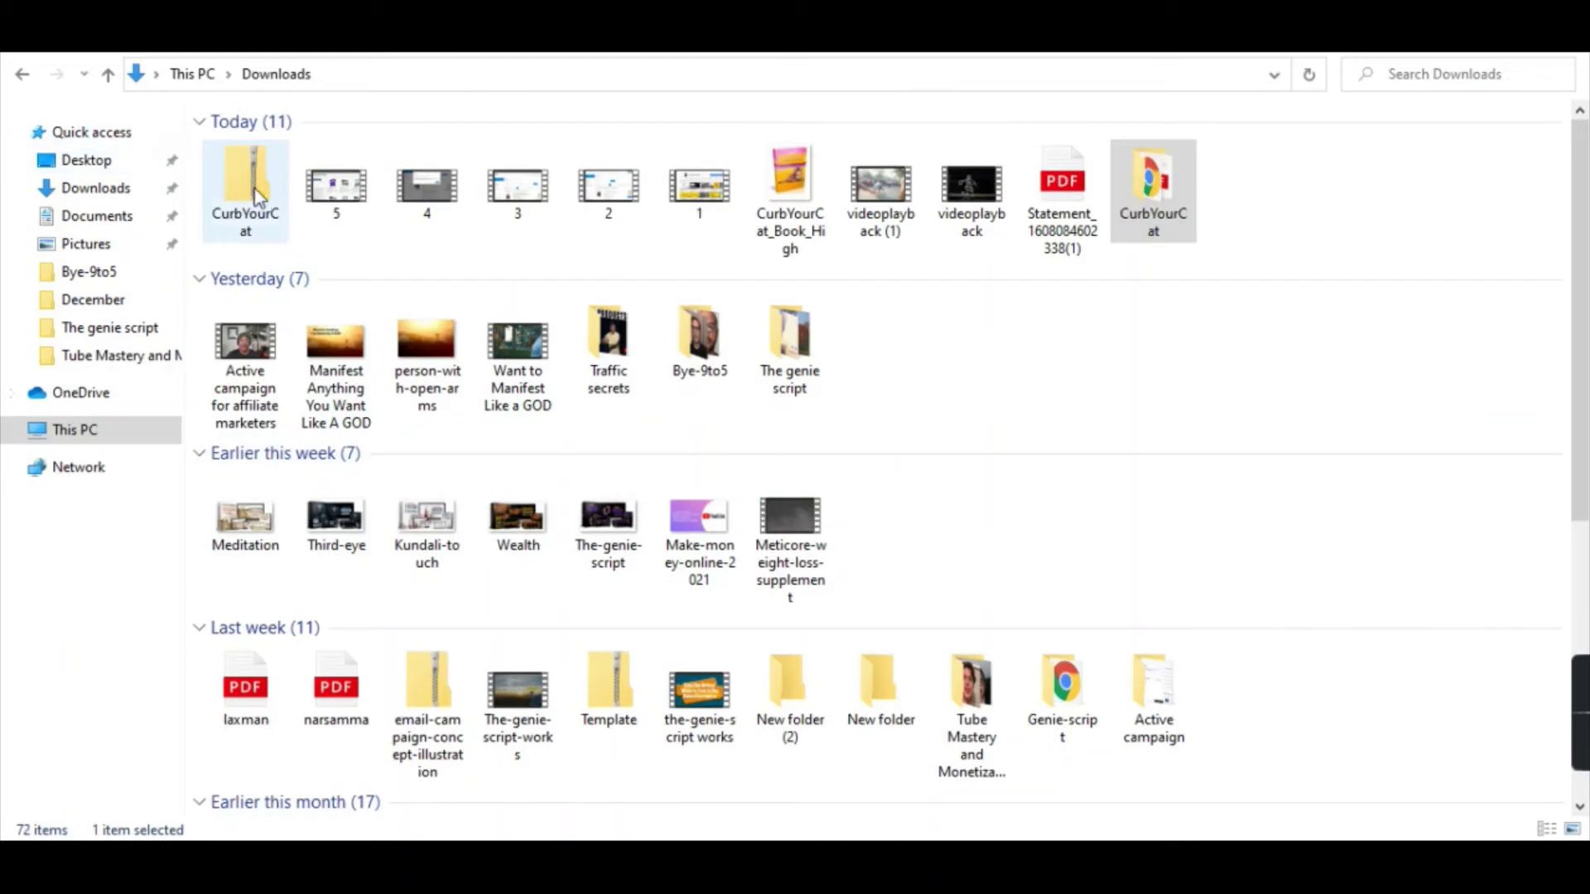
Open the extracted CurbYourCat folder with its PDF, then go back to the free pdf editor results.
double_click(251, 189)
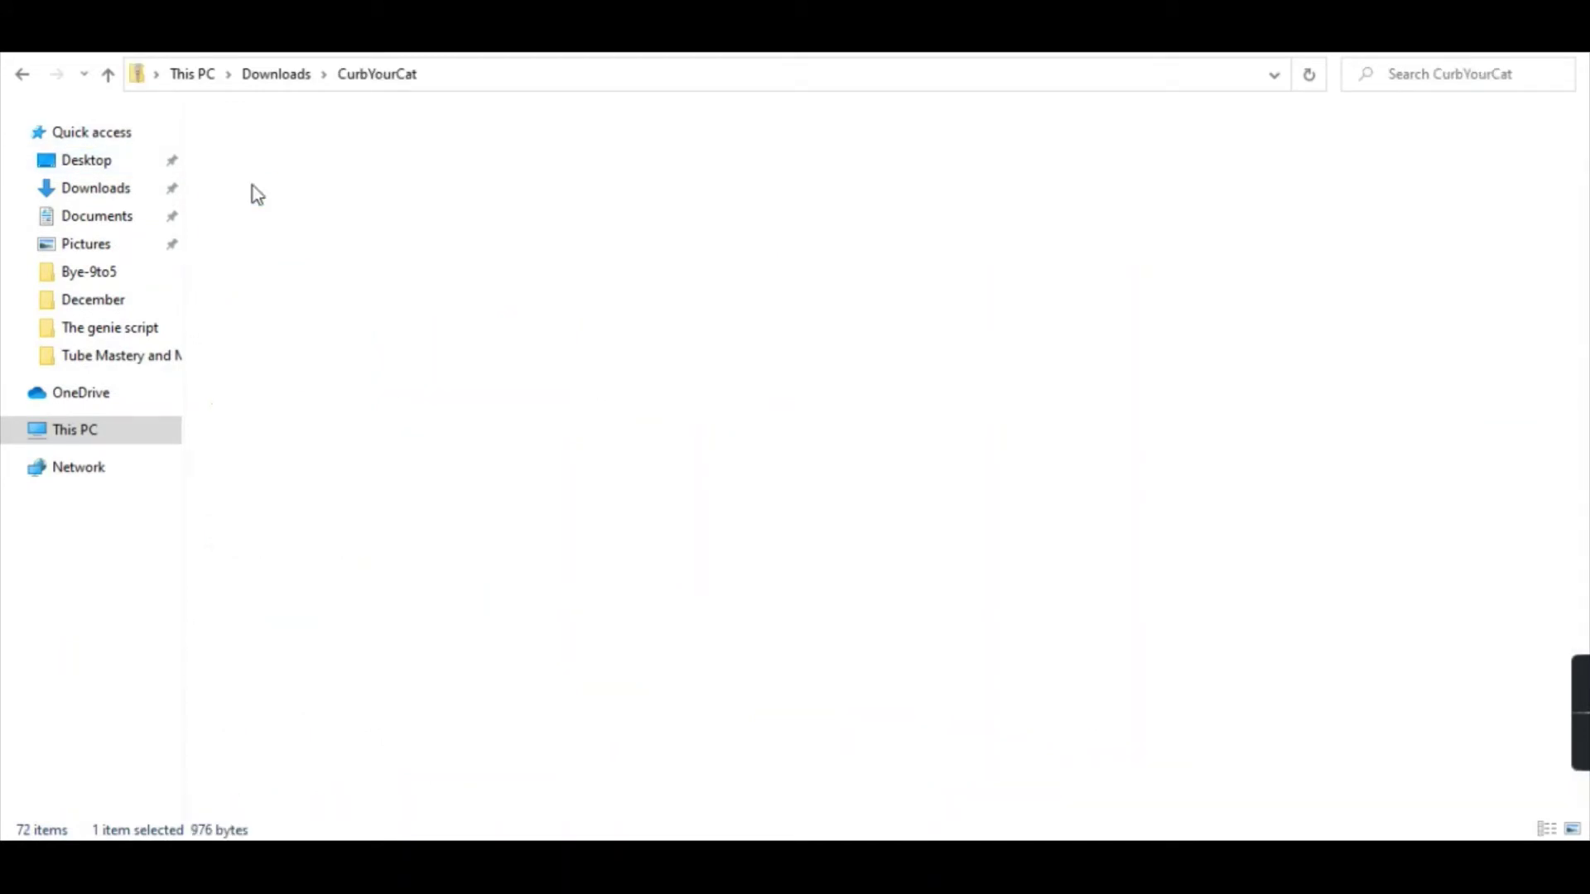
left_click(259, 153)
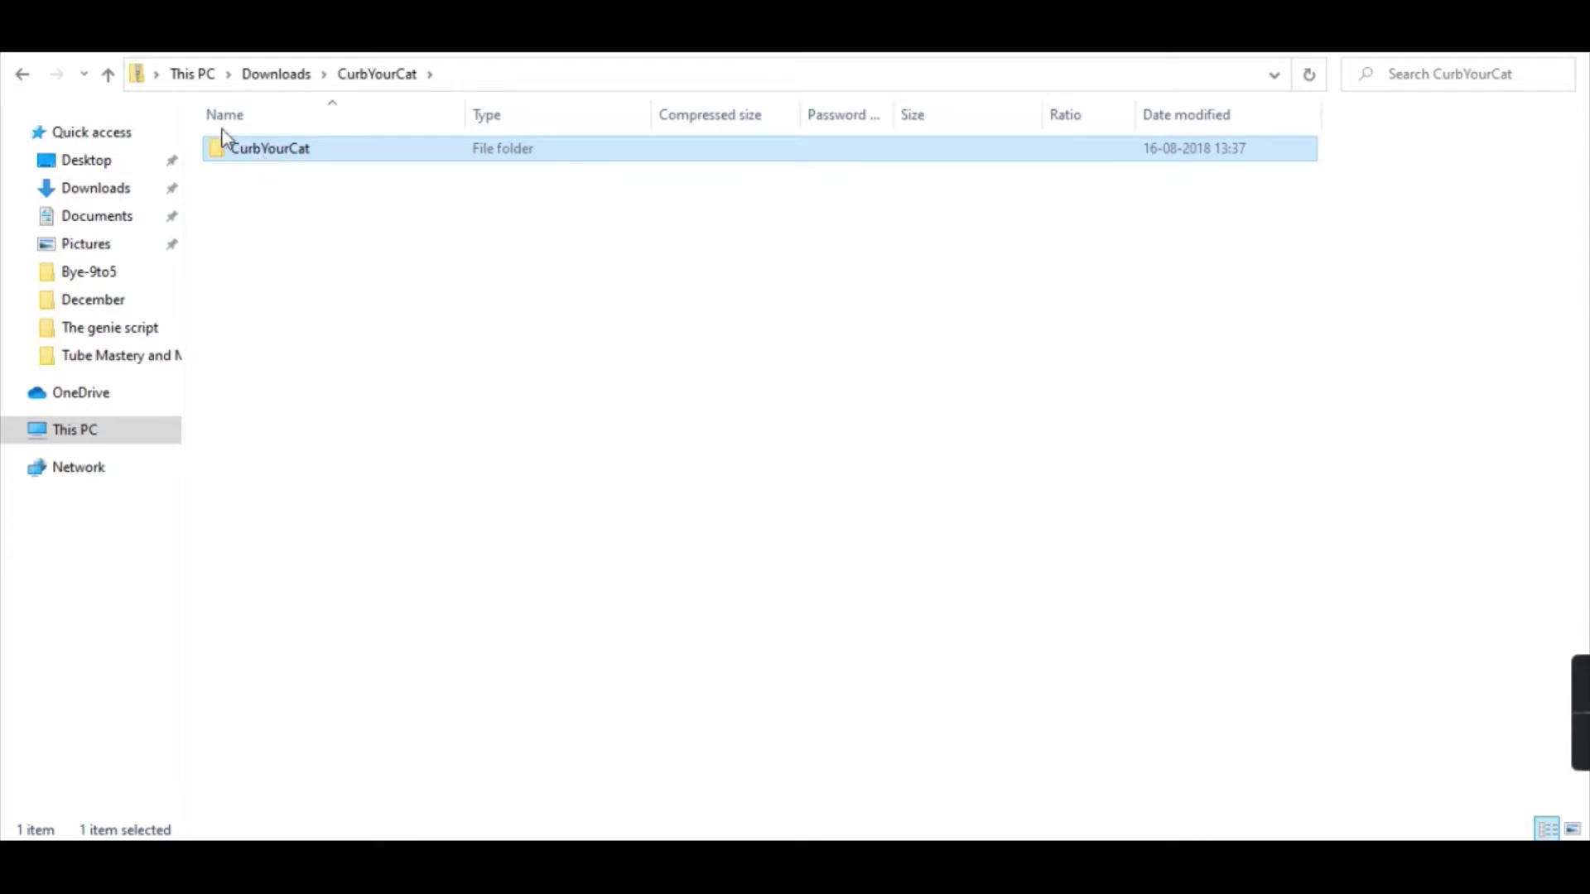
left_click(108, 74)
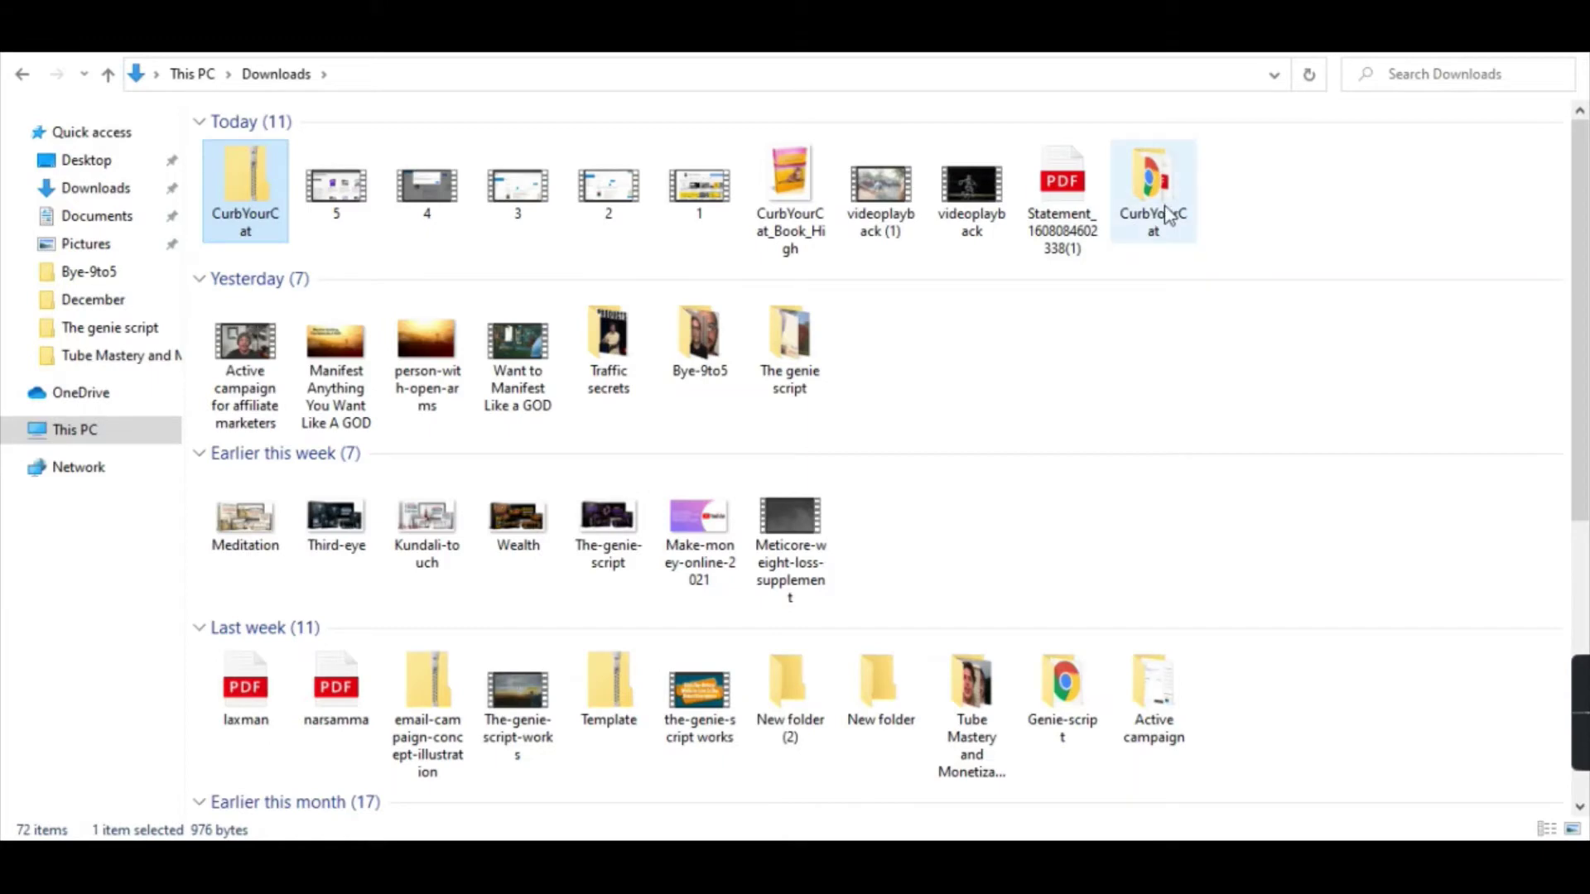
double_click(1167, 215)
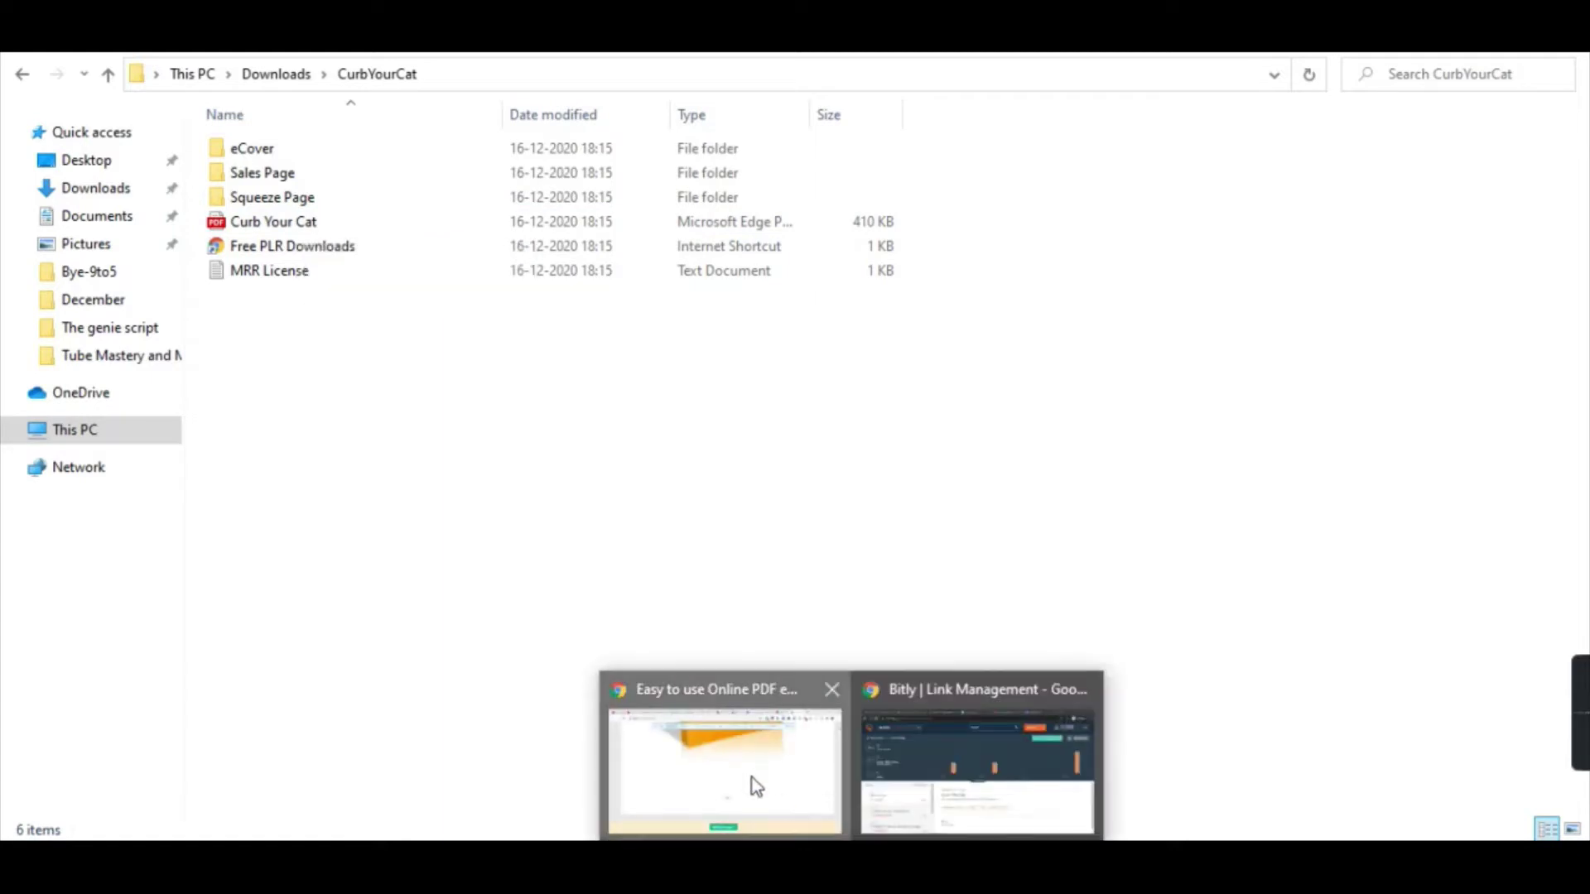
left_click(751, 776)
key("ctrl+Tab")
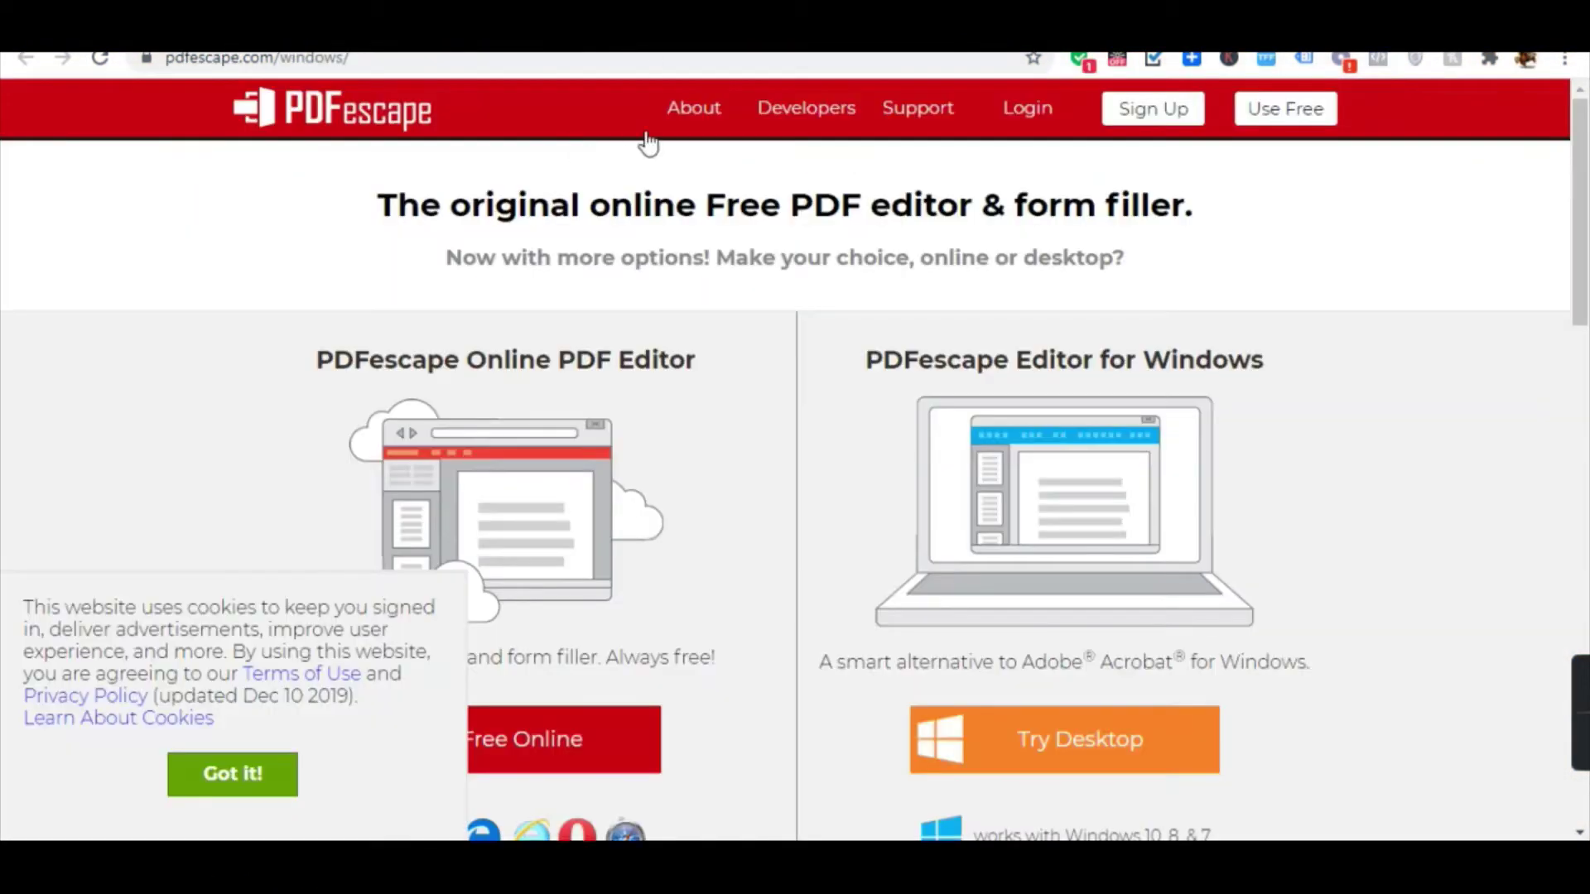
left_click(1217, 34)
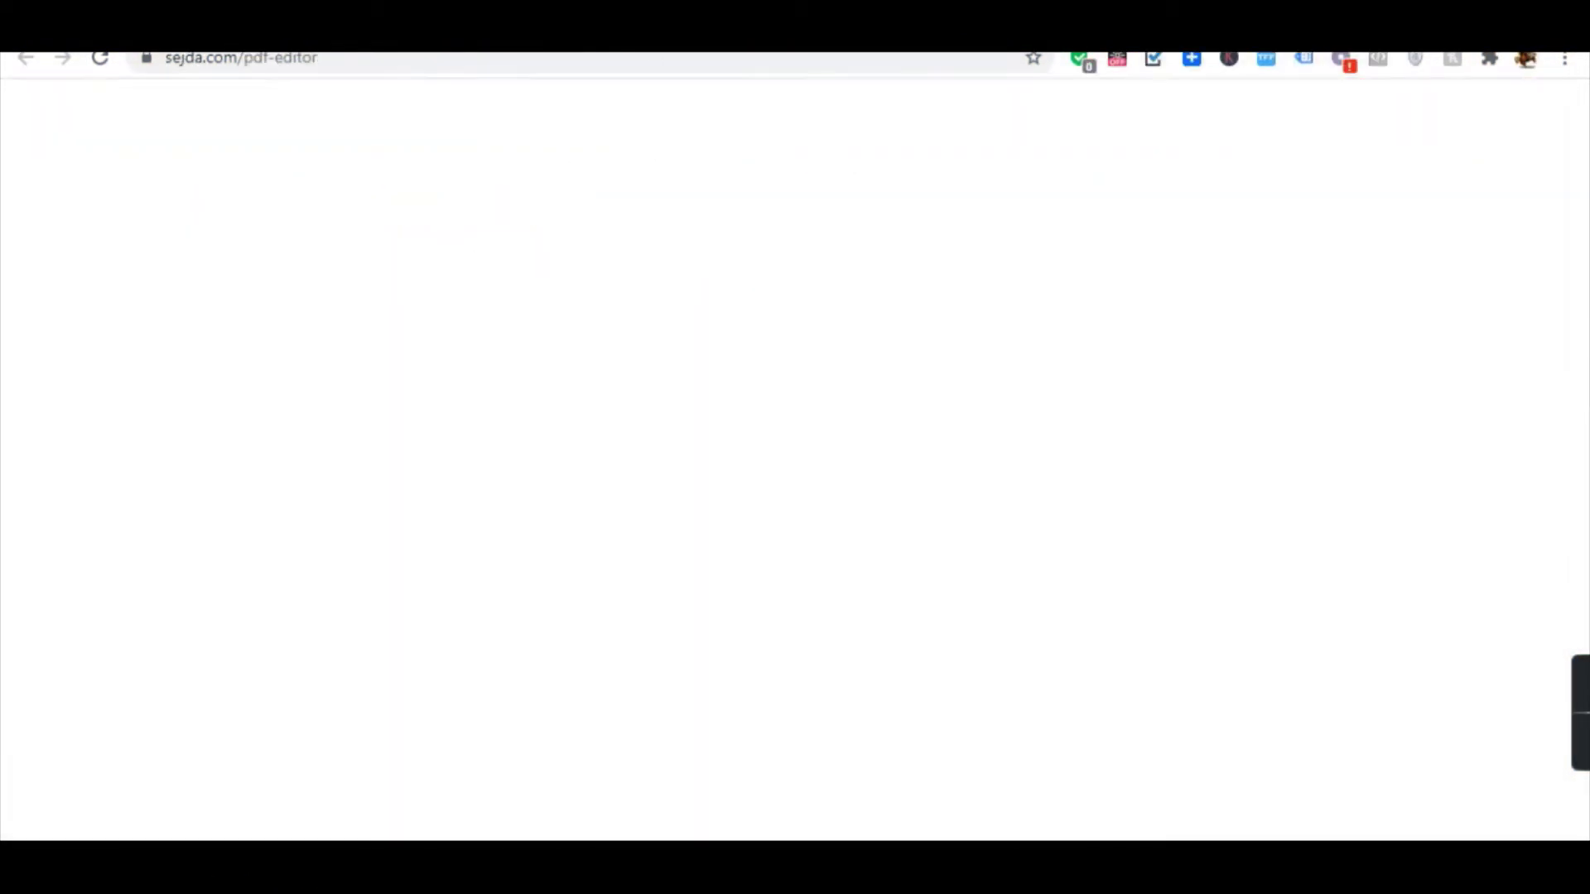
scroll(741, 337, "up", 15)
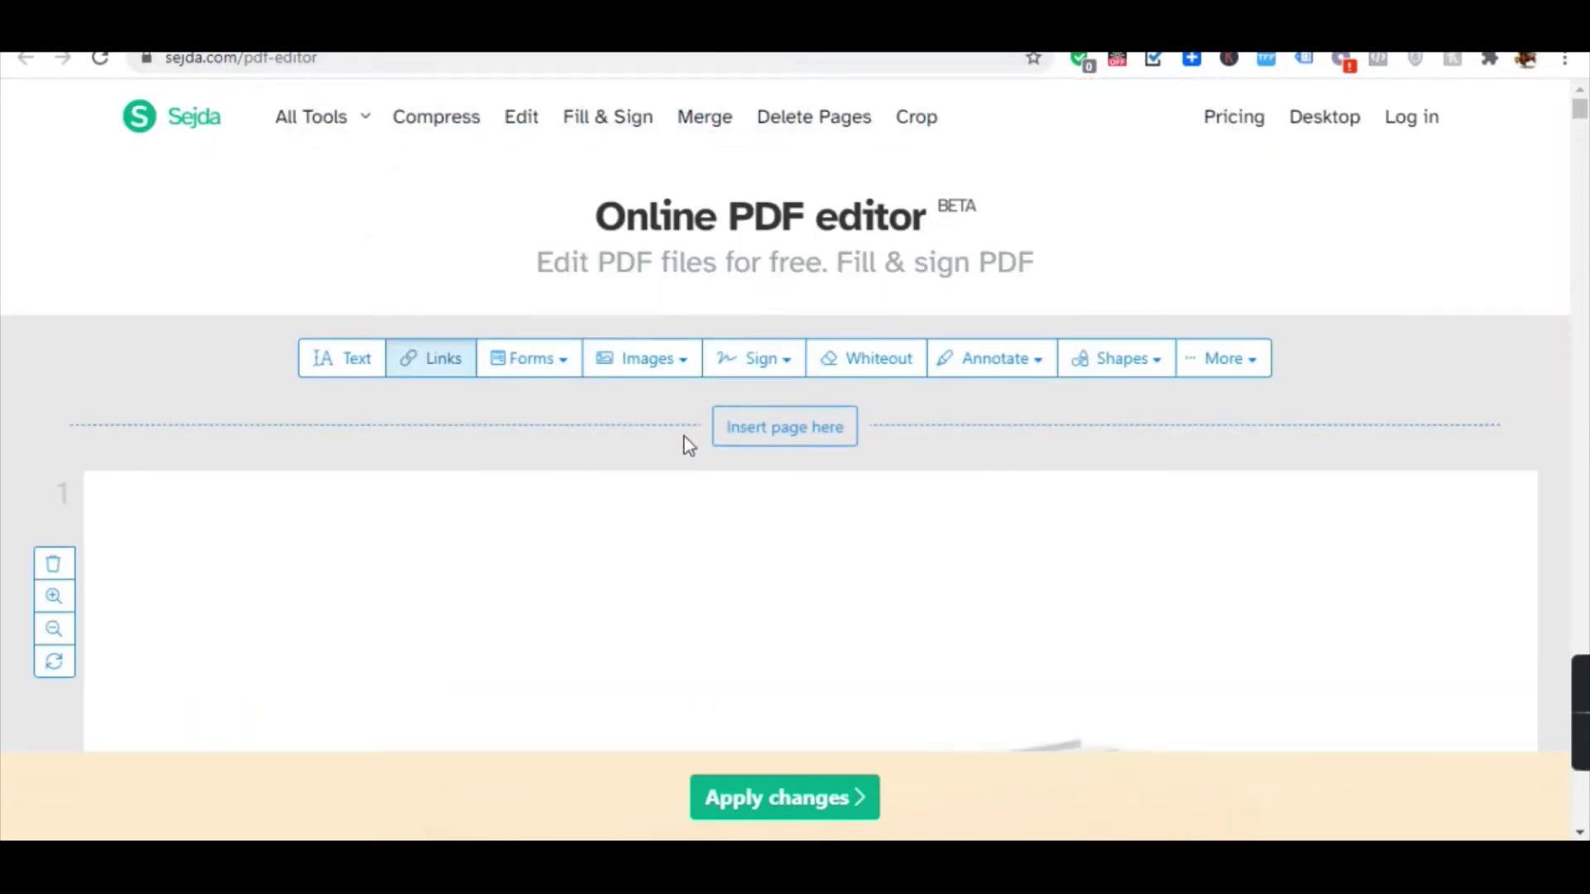
scroll(621, 348, "down", 10)
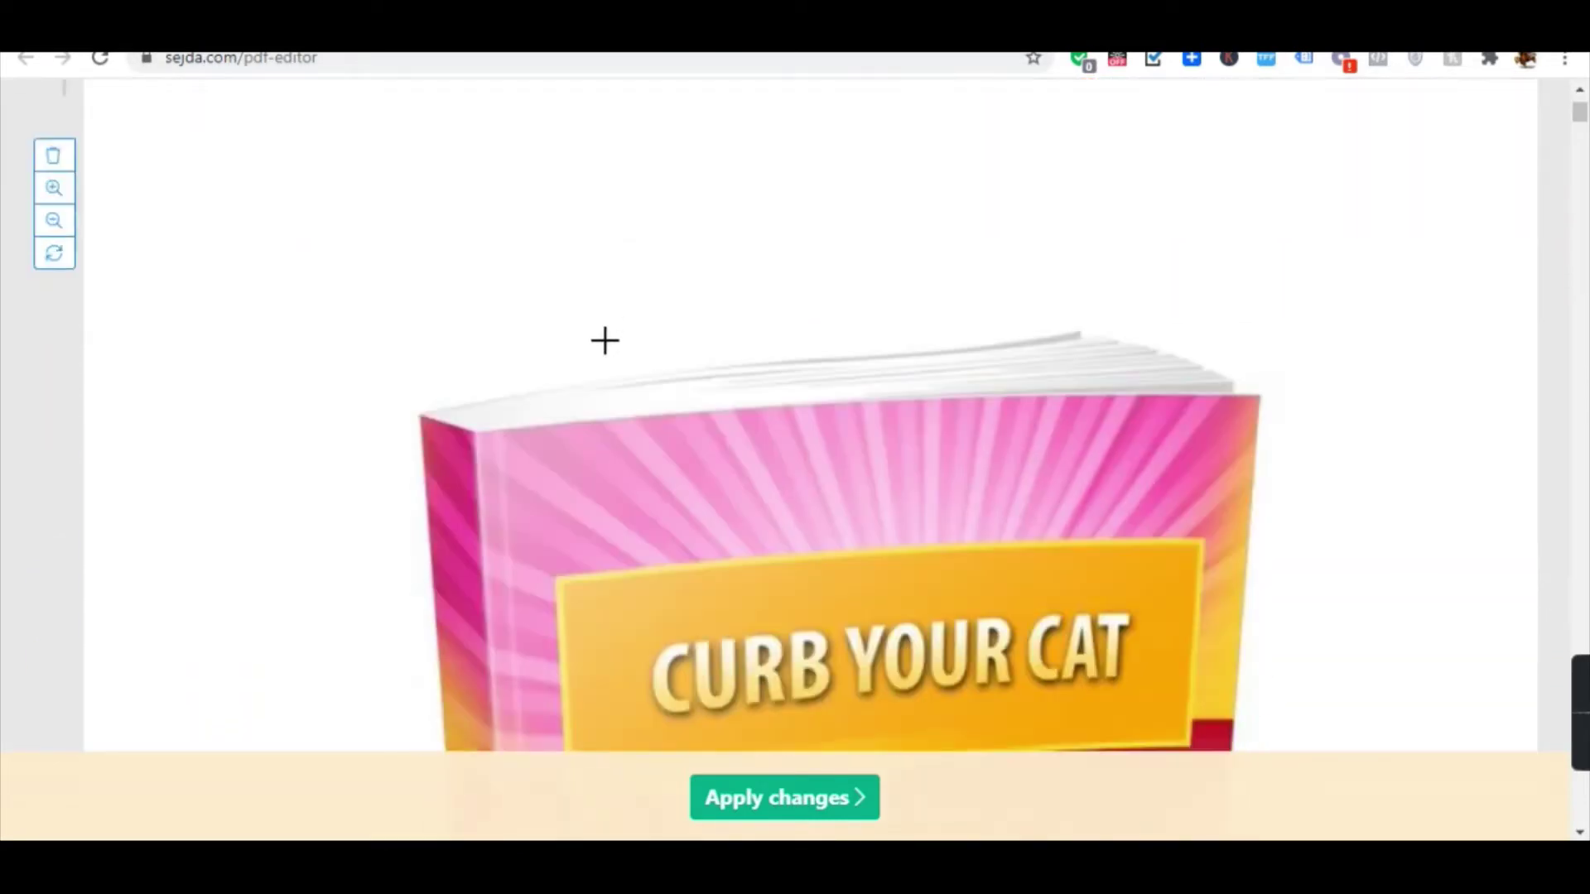
scroll(596, 354, "down", 6)
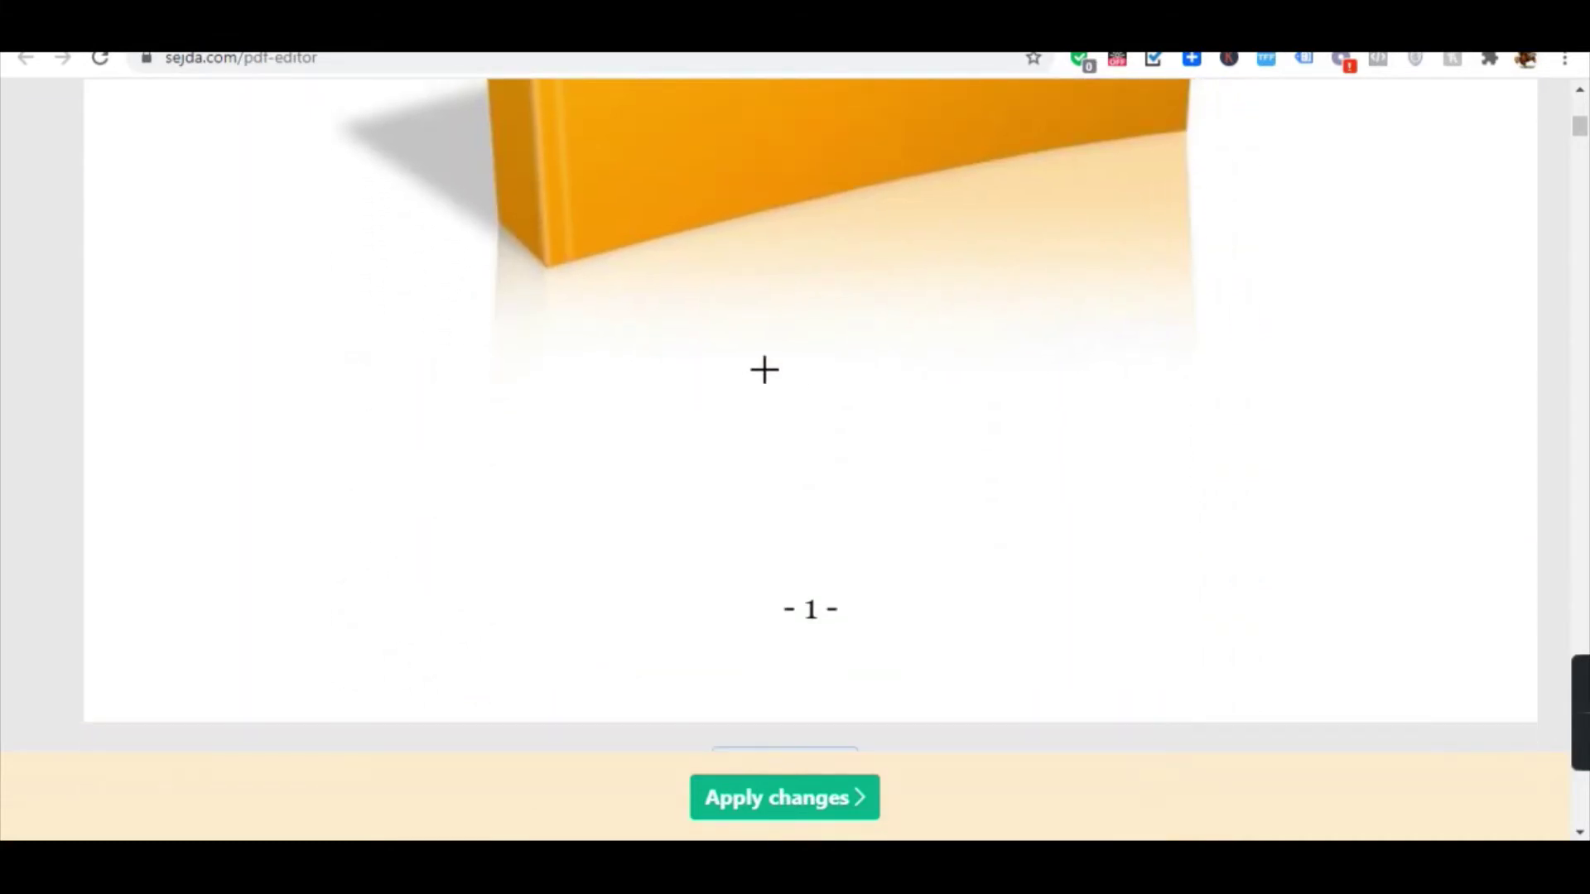
scroll(810, 382, "up", 3)
scroll(795, 270, "down", 3)
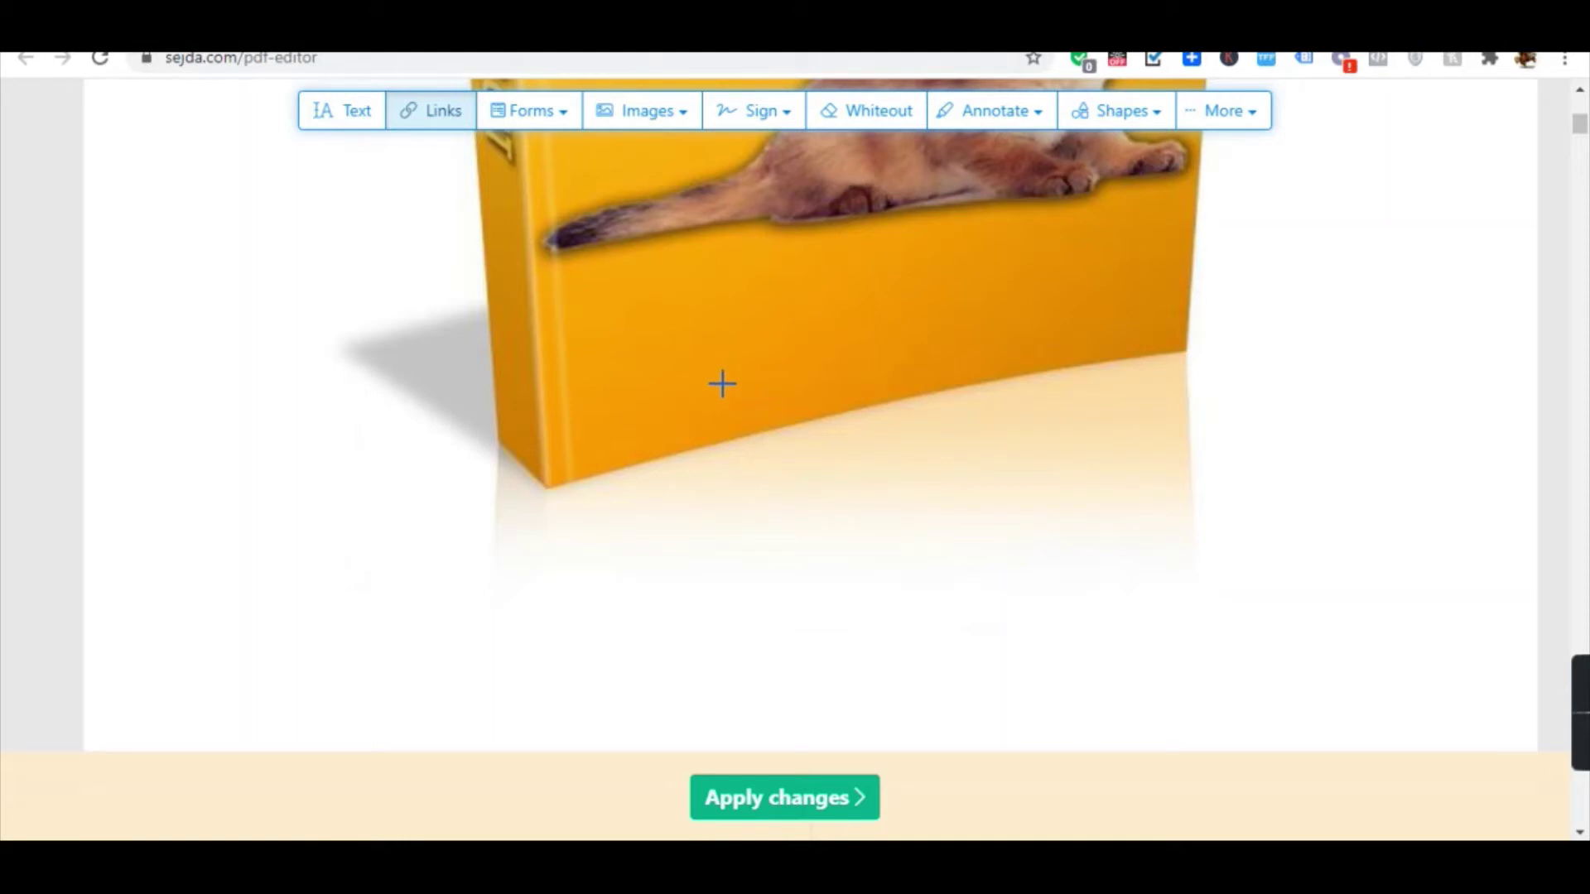
scroll(720, 379, "down", 3)
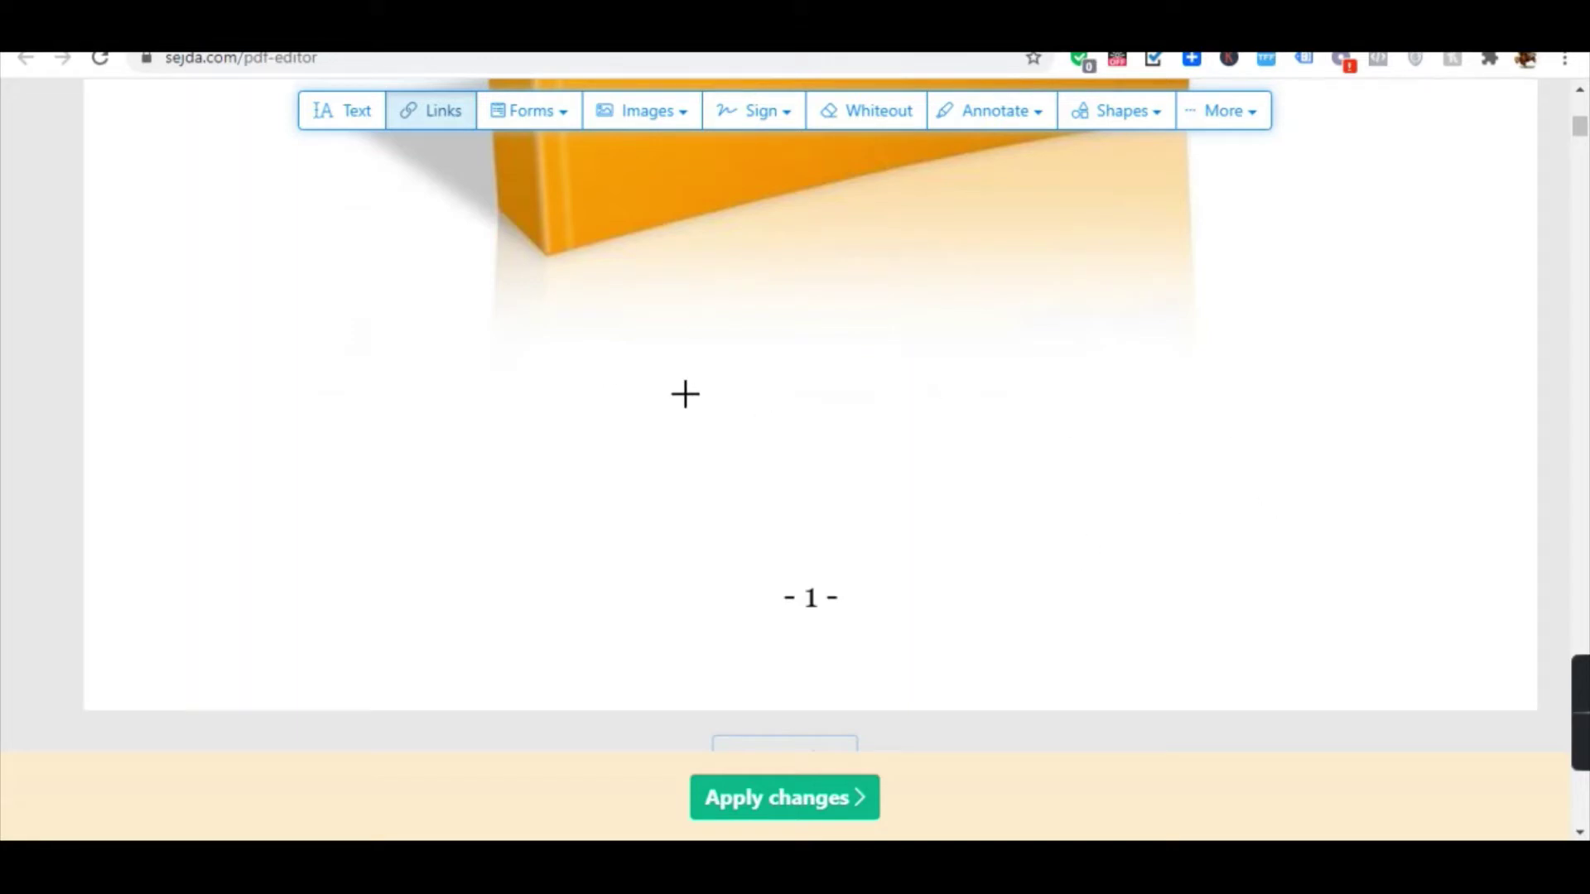
scroll(729, 410, "down", 10)
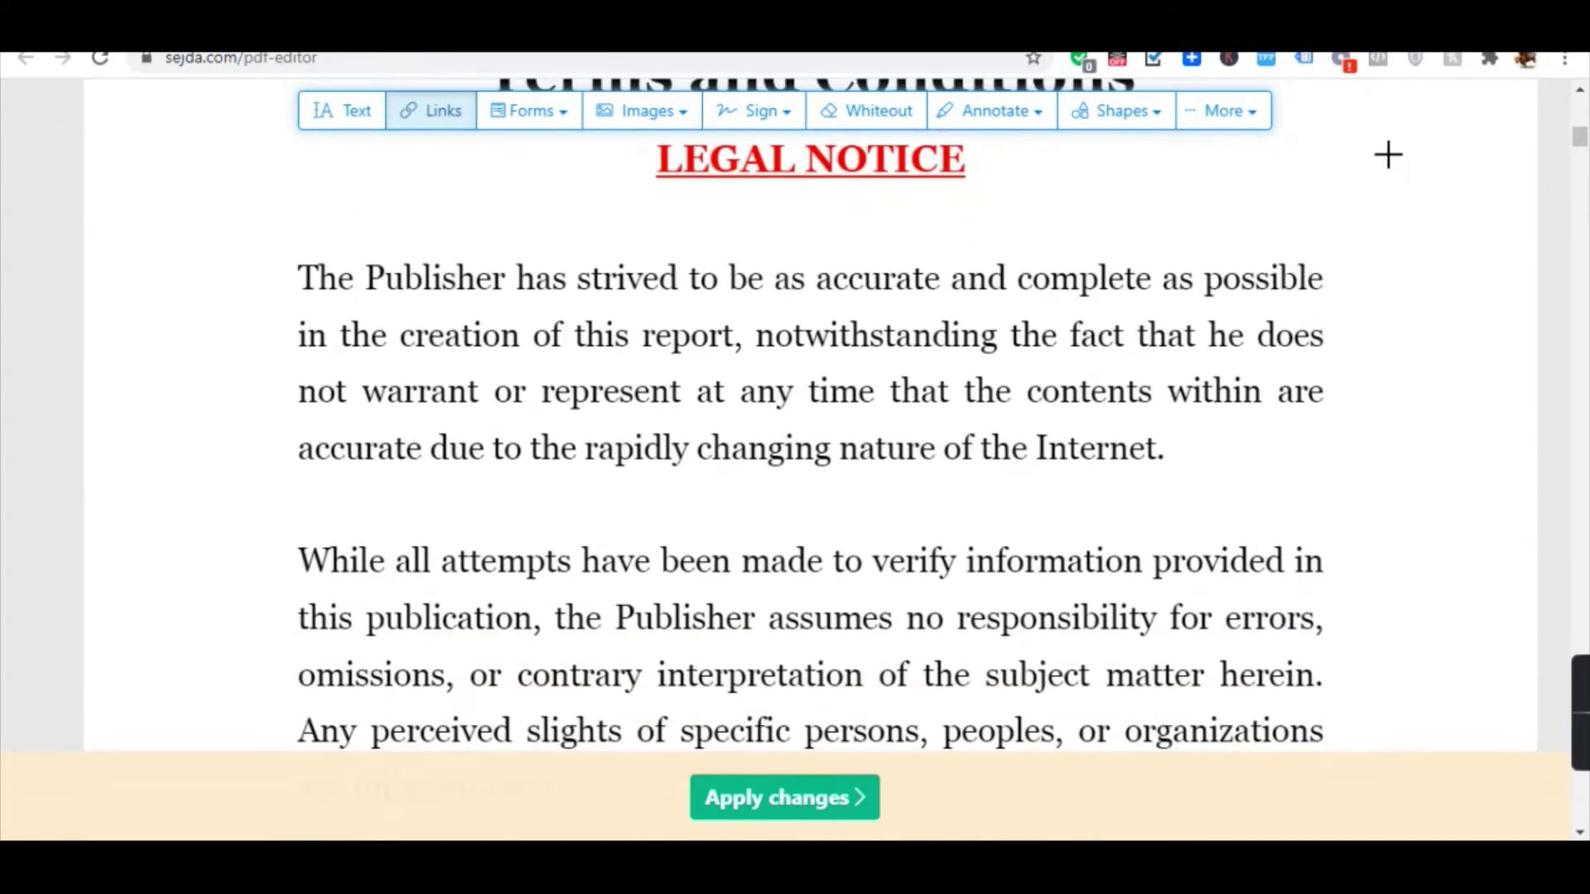
left_click_drag(1581, 137, 1580, 815)
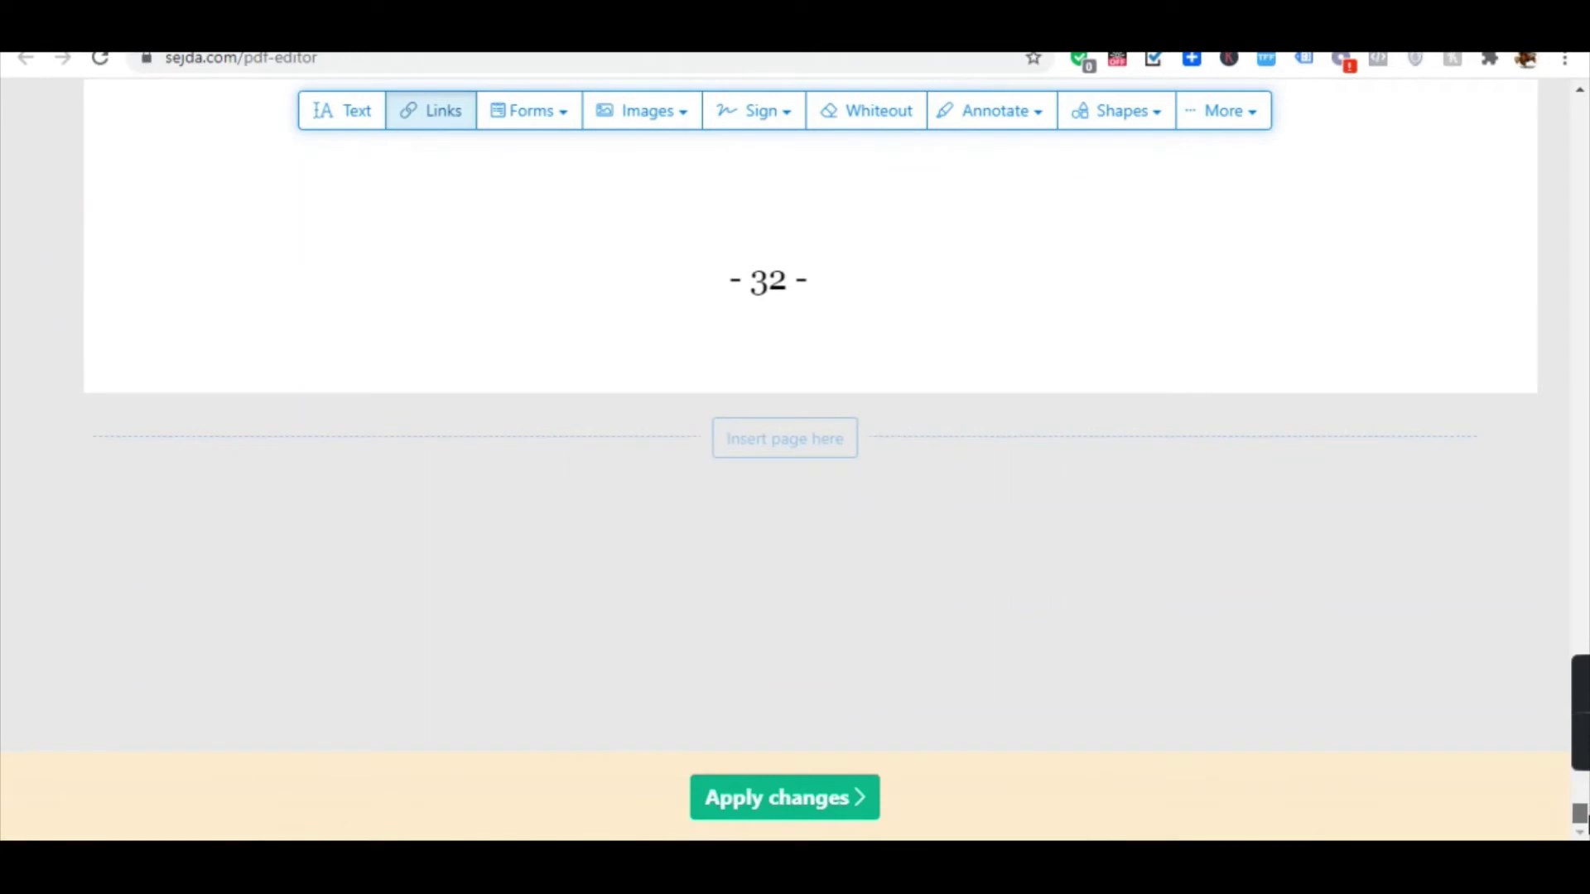
scroll(1281, 629, "up", 8)
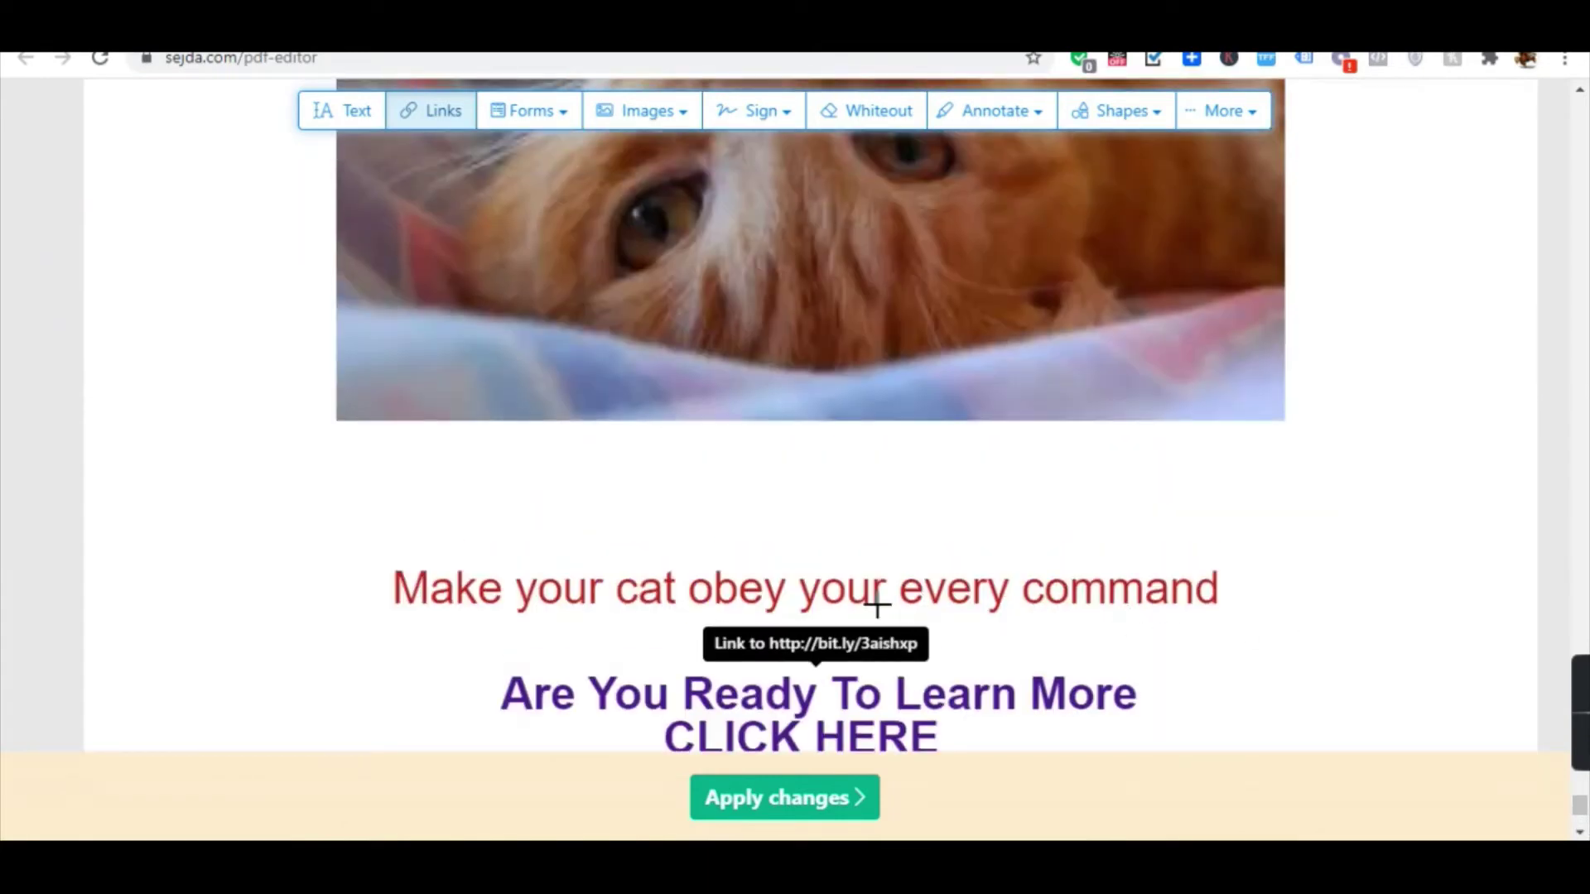
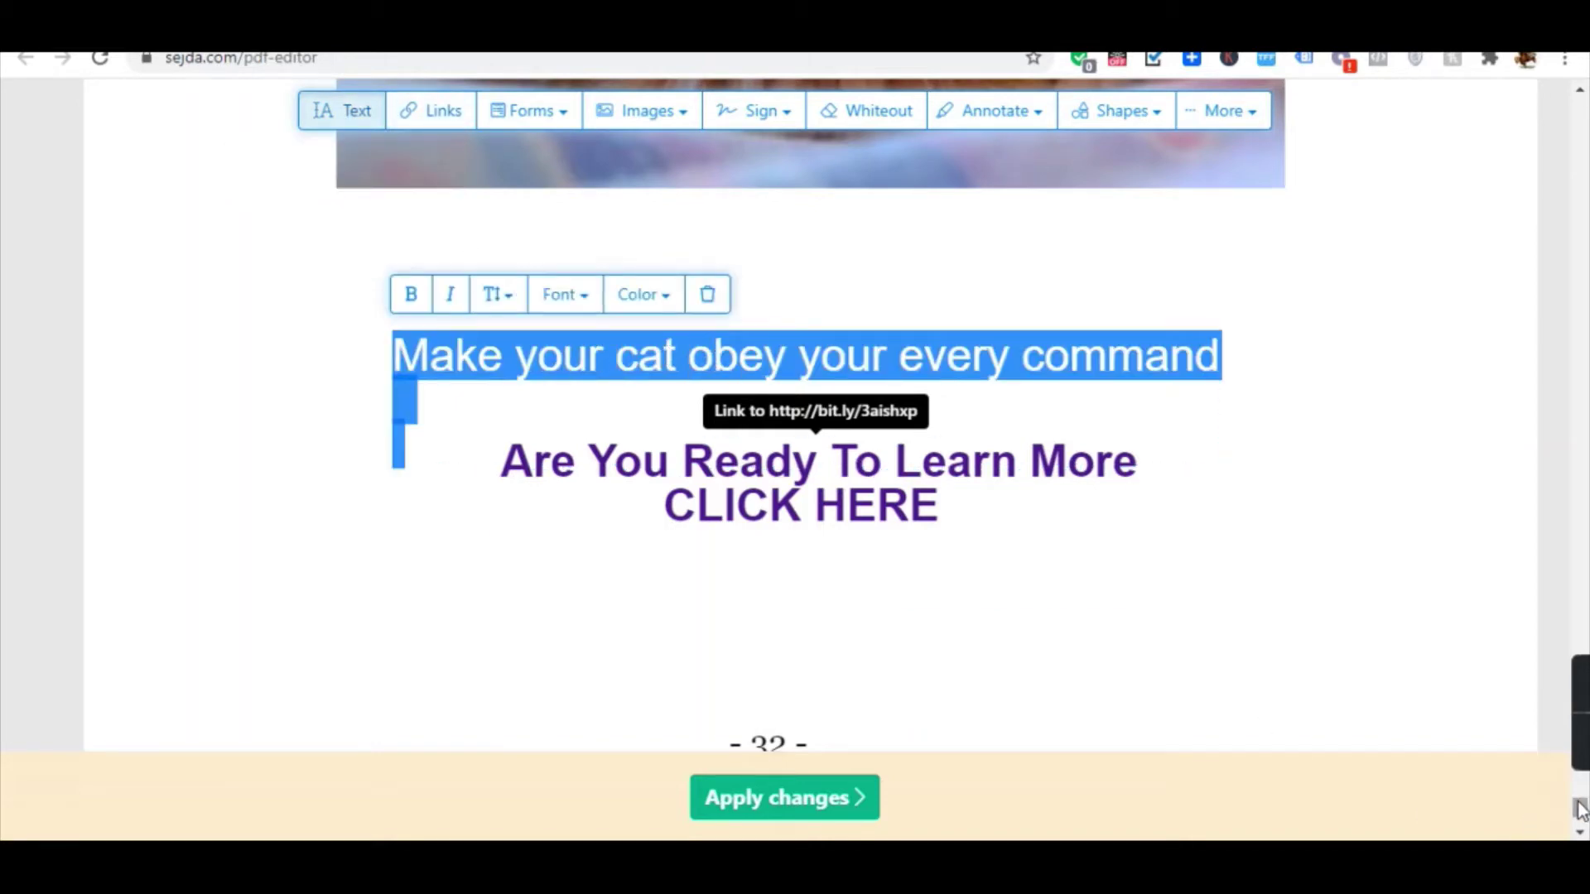
Return the Sejda editor view to the top after fixing page 32's heading.
left_click_drag(1579, 809, 1441, 107)
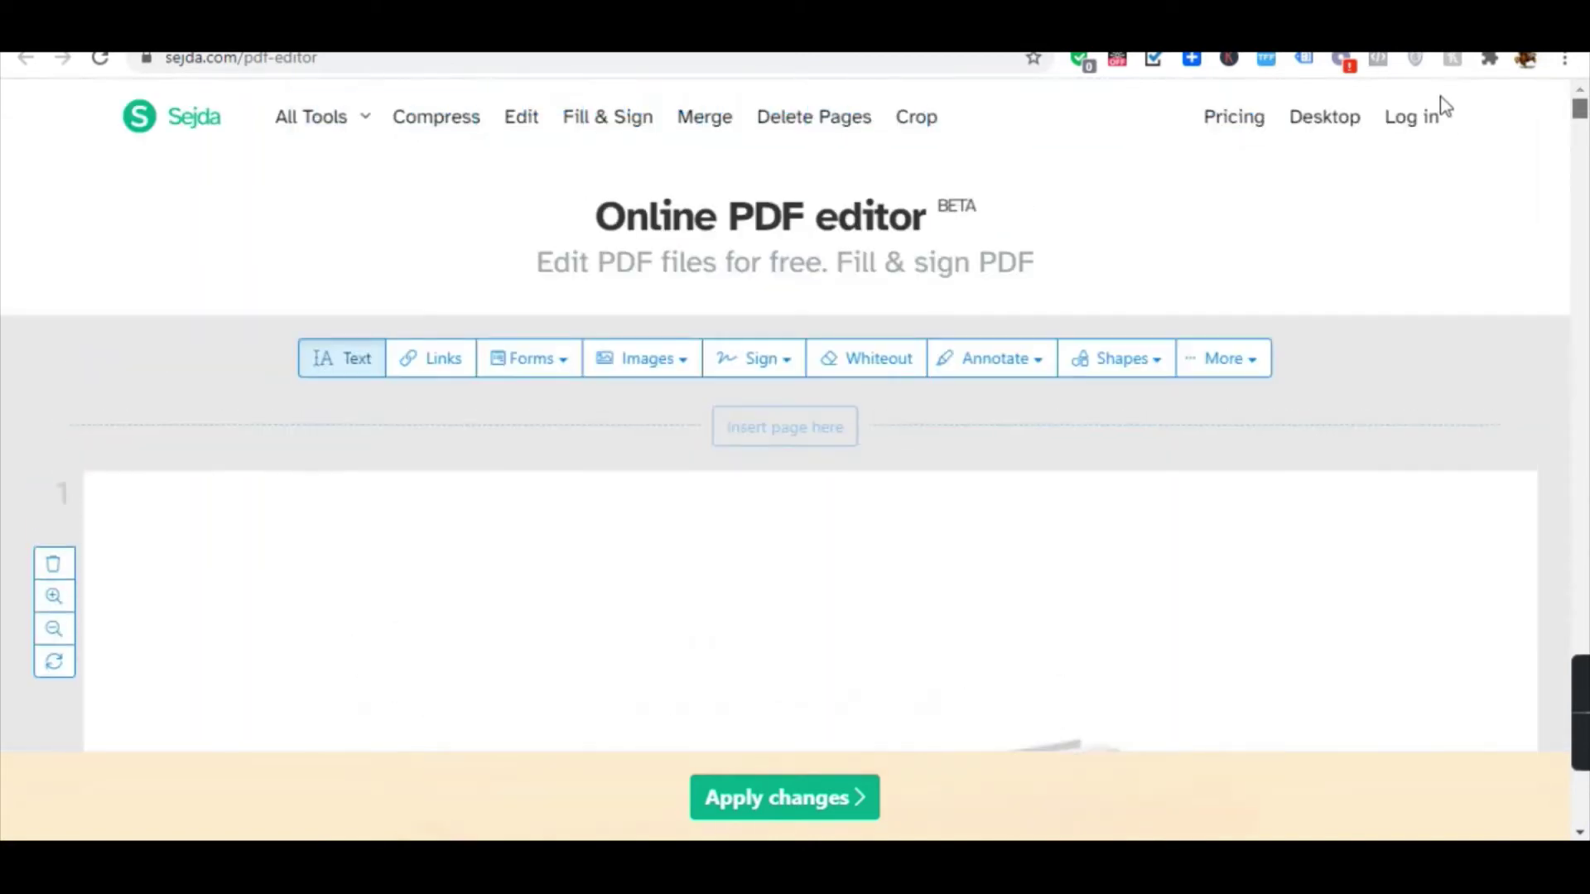
Paste the heading 'Make your cat obey your every command' under page 1's cover and position it.
scroll(1156, 344, "down", 20)
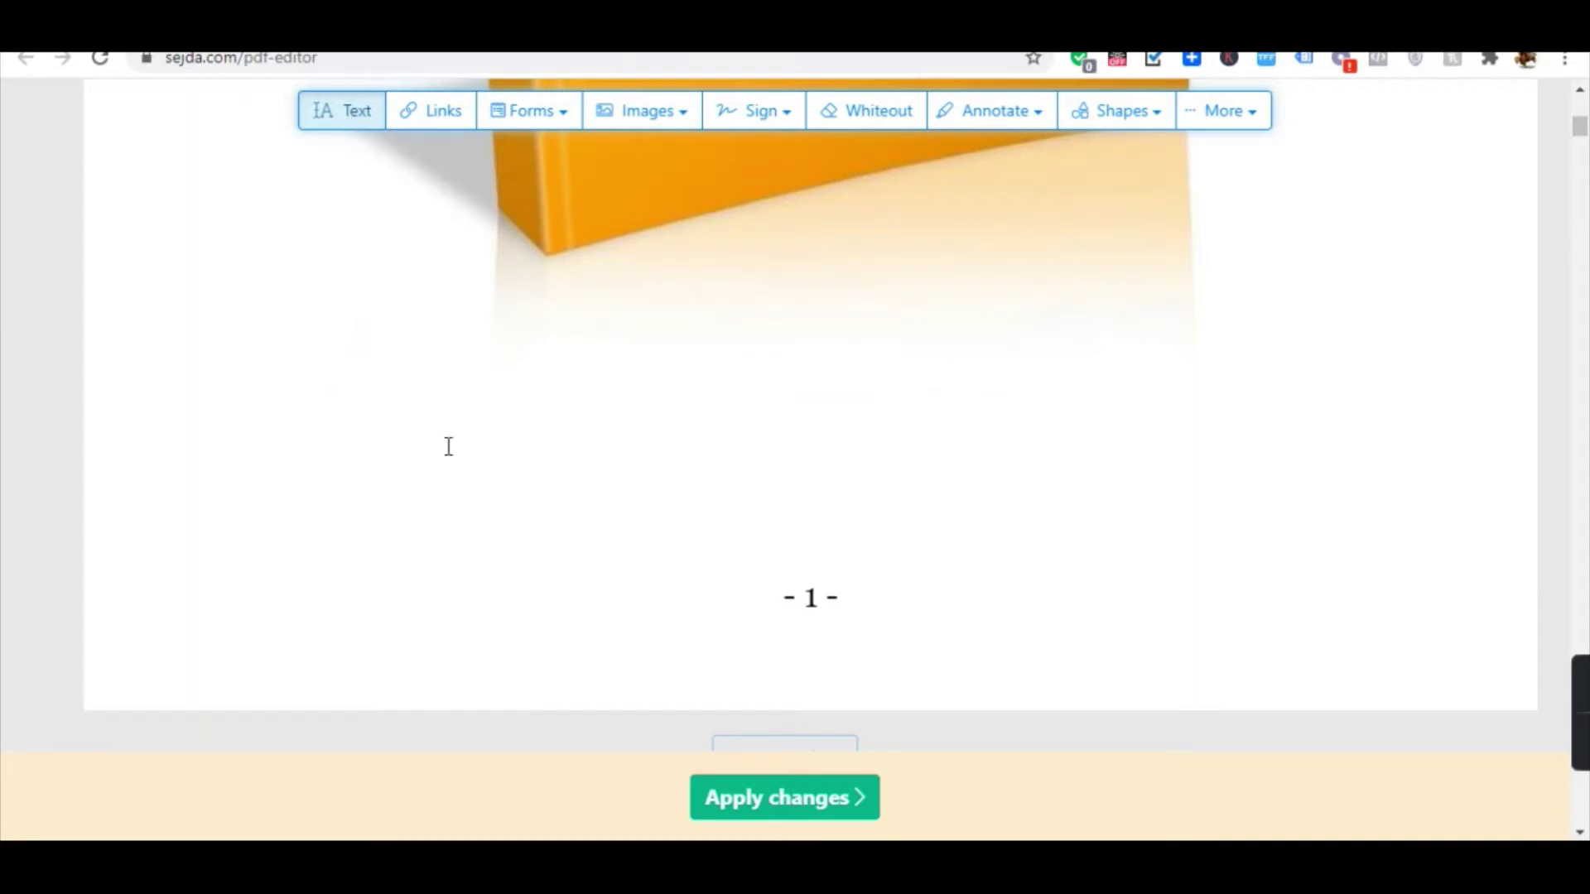
left_click(475, 403)
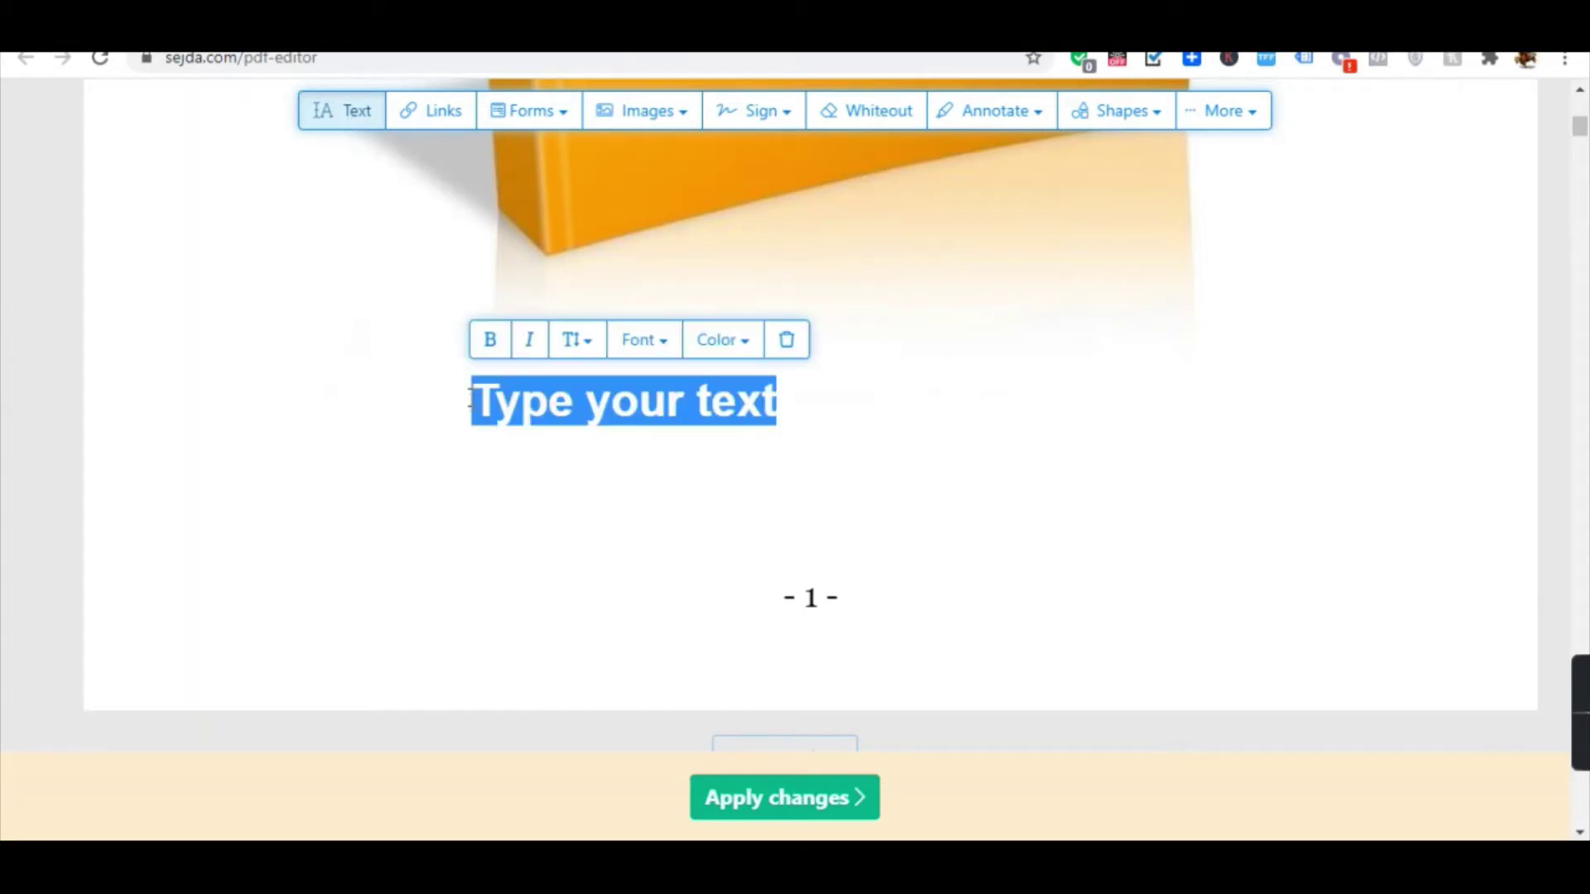
type("Make your cat obey your every command")
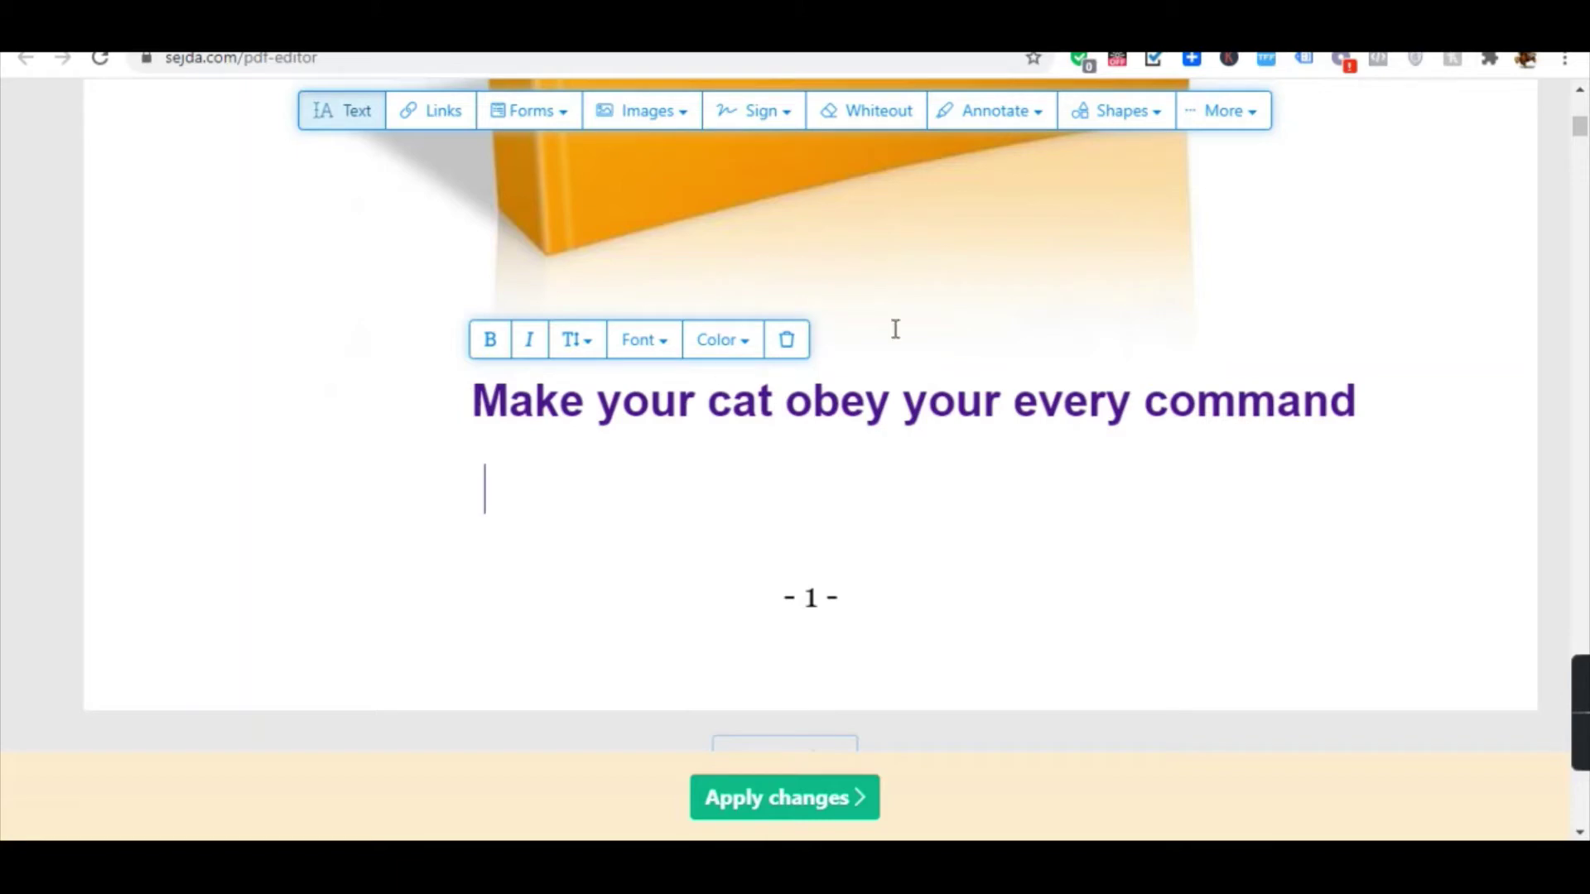
left_click(878, 533)
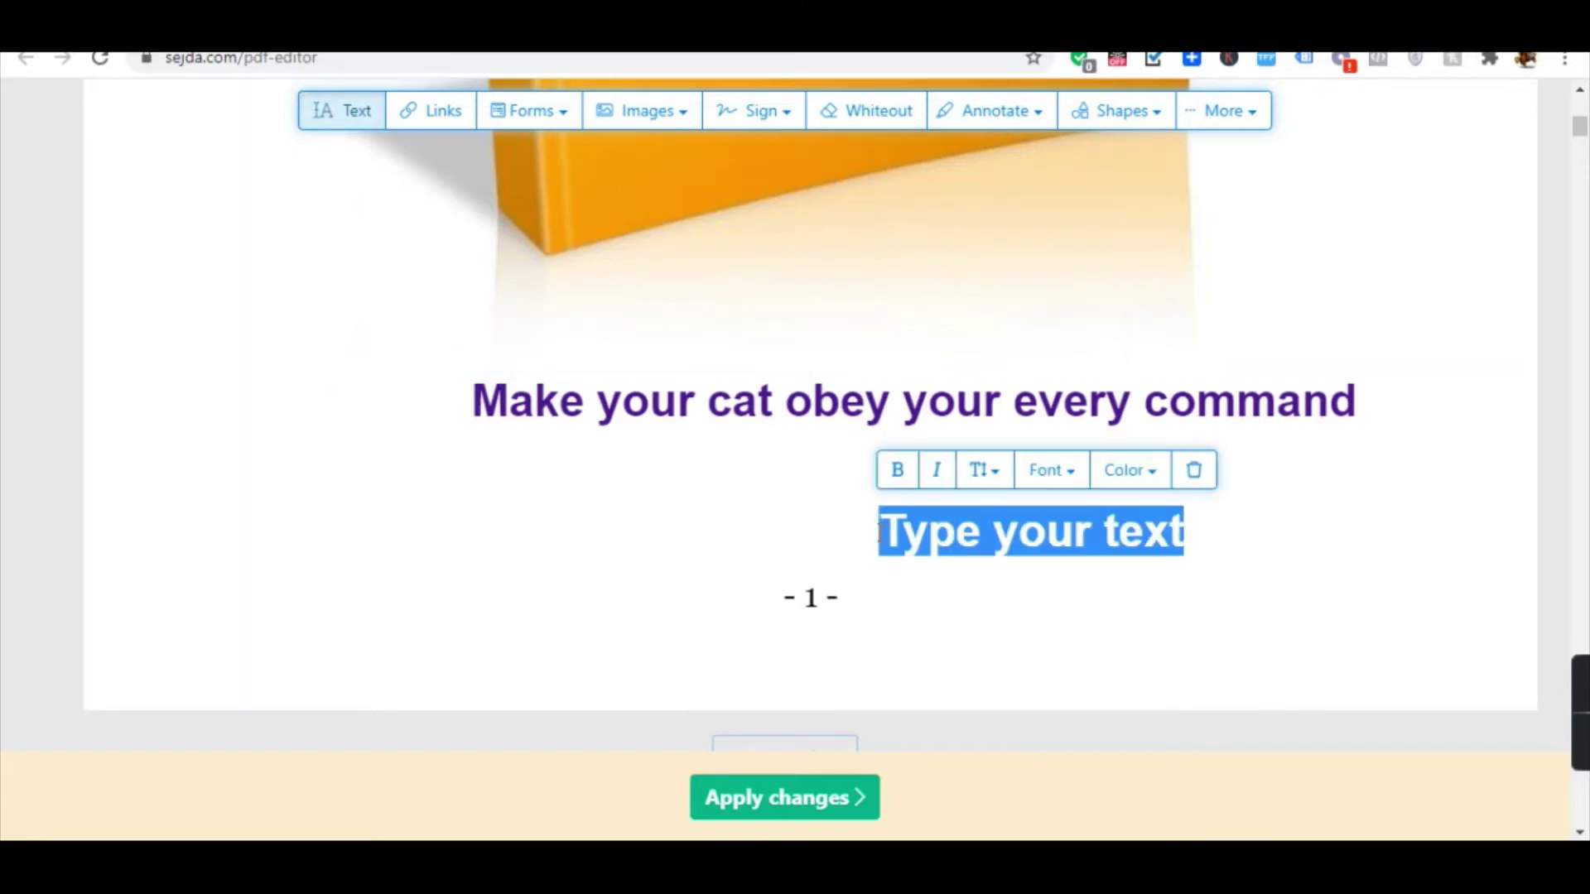
key("BackSpace")
left_click_drag(862, 414, 790, 383)
Make the page 1 heading bold and discard the stray empty text box.
left_click(792, 385)
triple_click(793, 385)
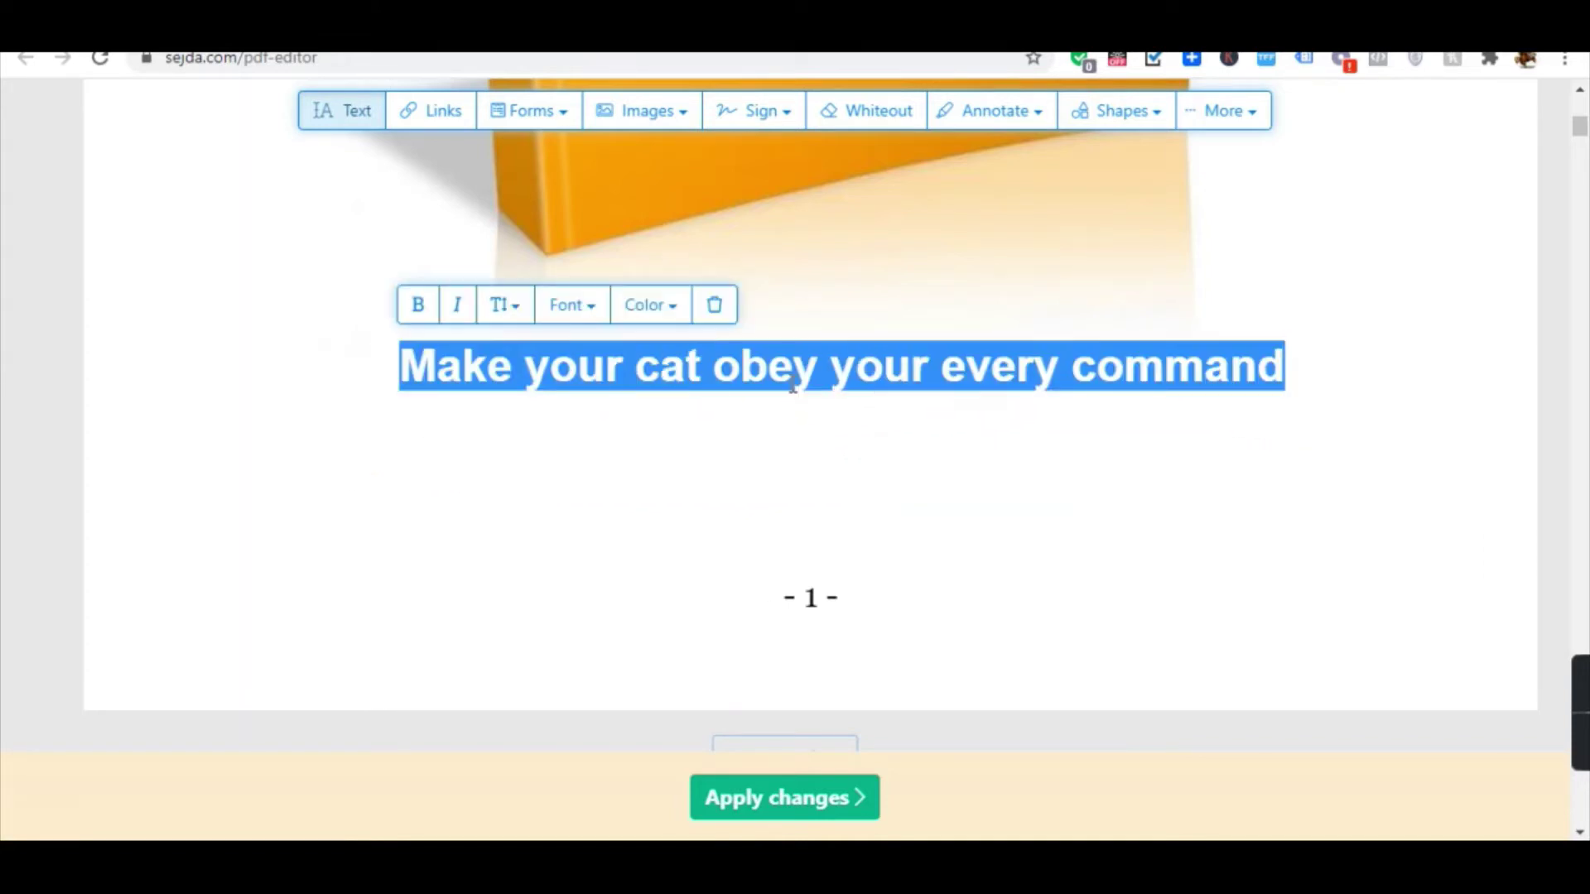
key("ctrl+b")
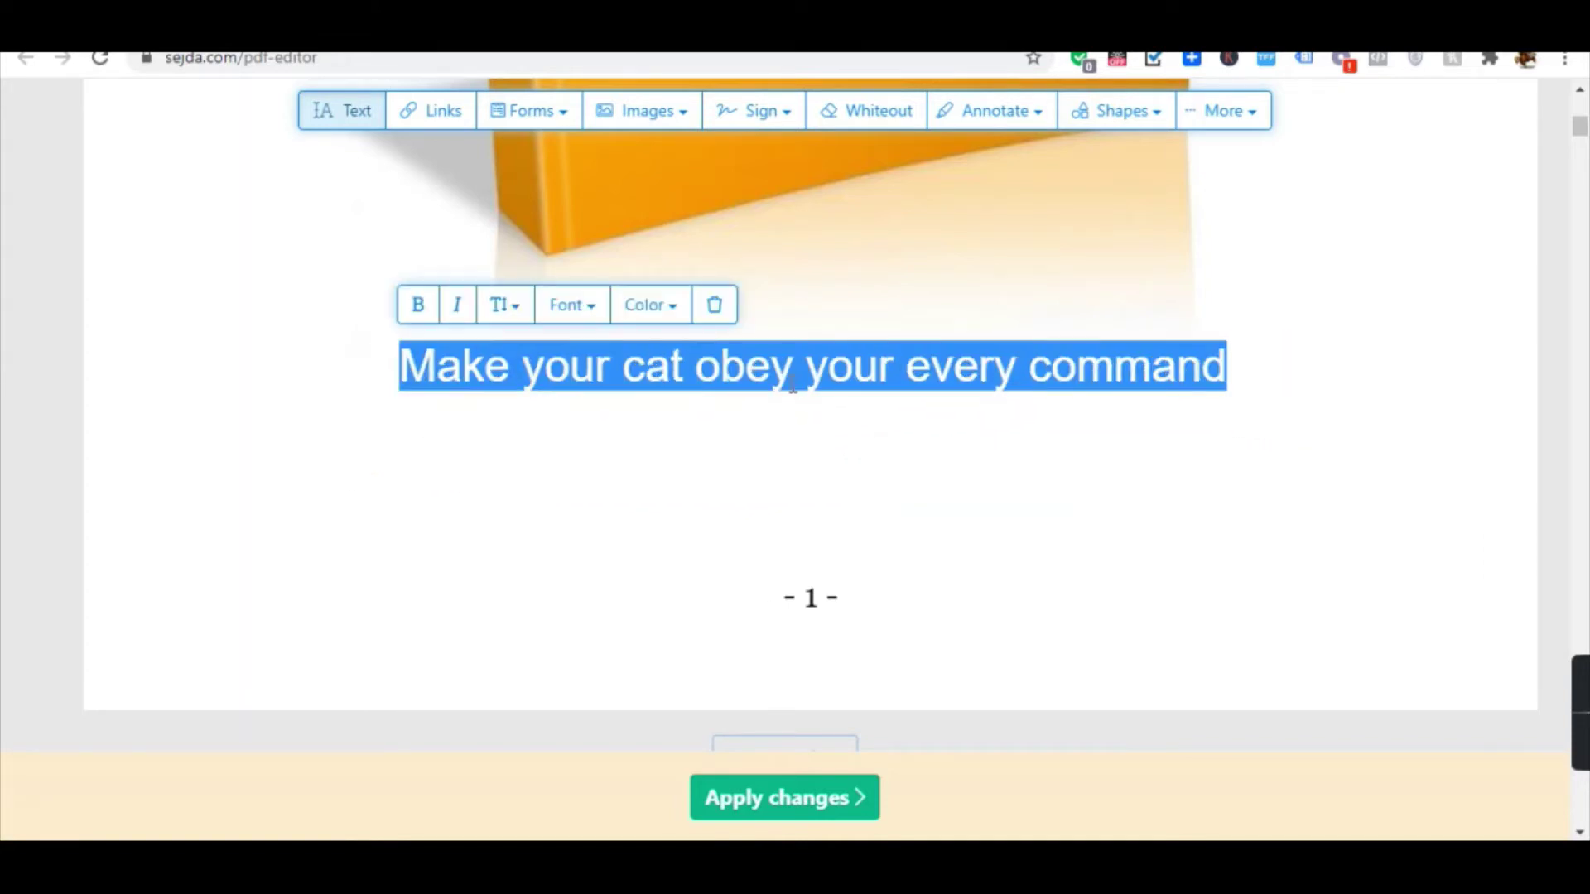
left_click(263, 340)
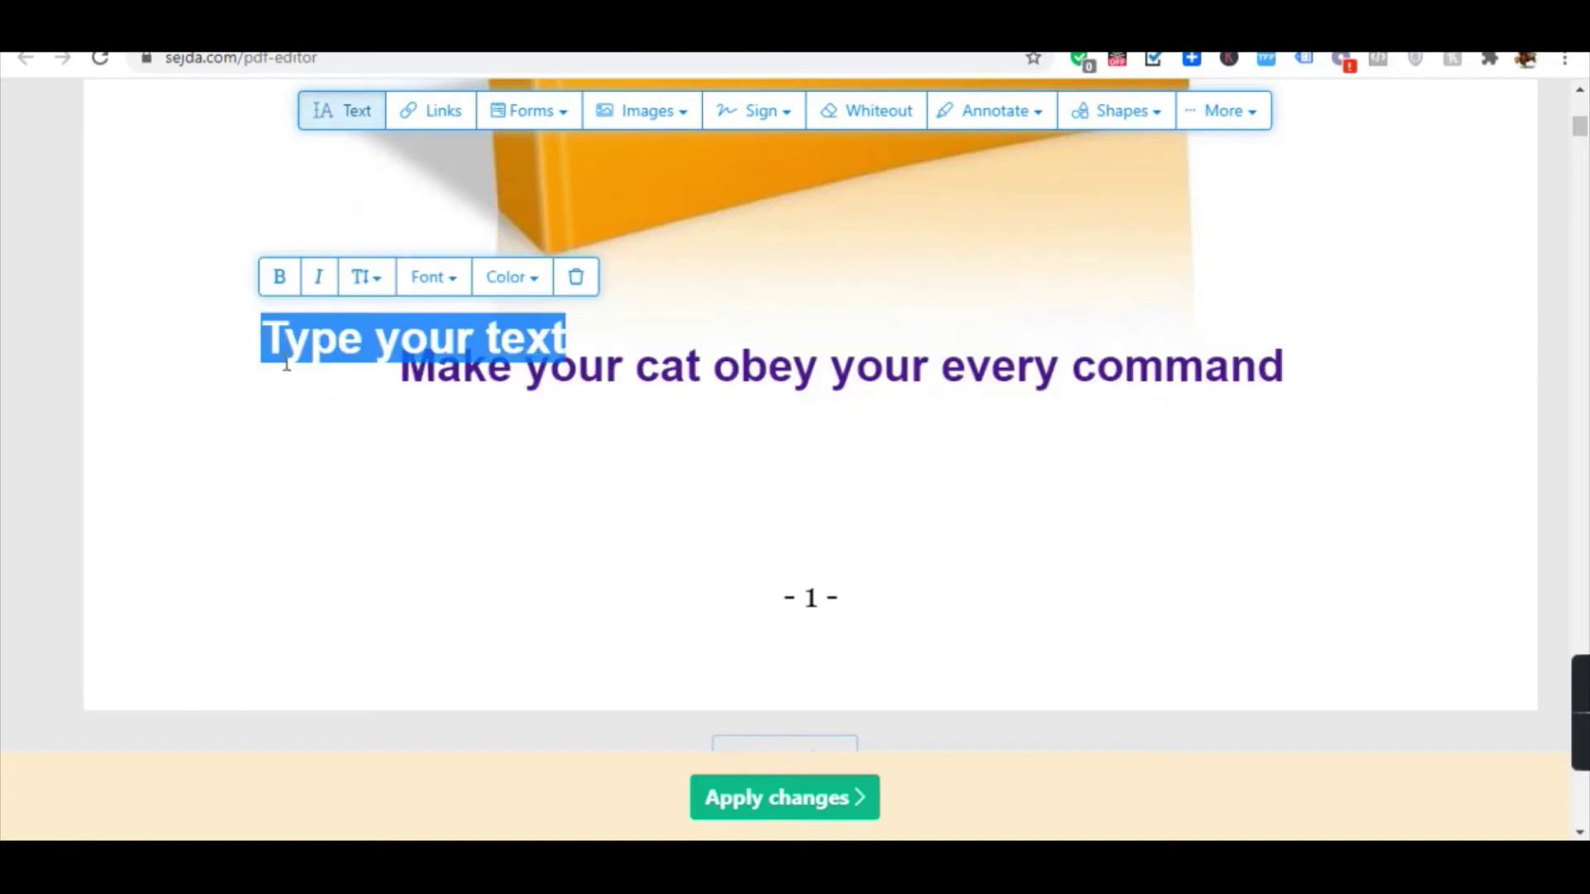
left_click(396, 425)
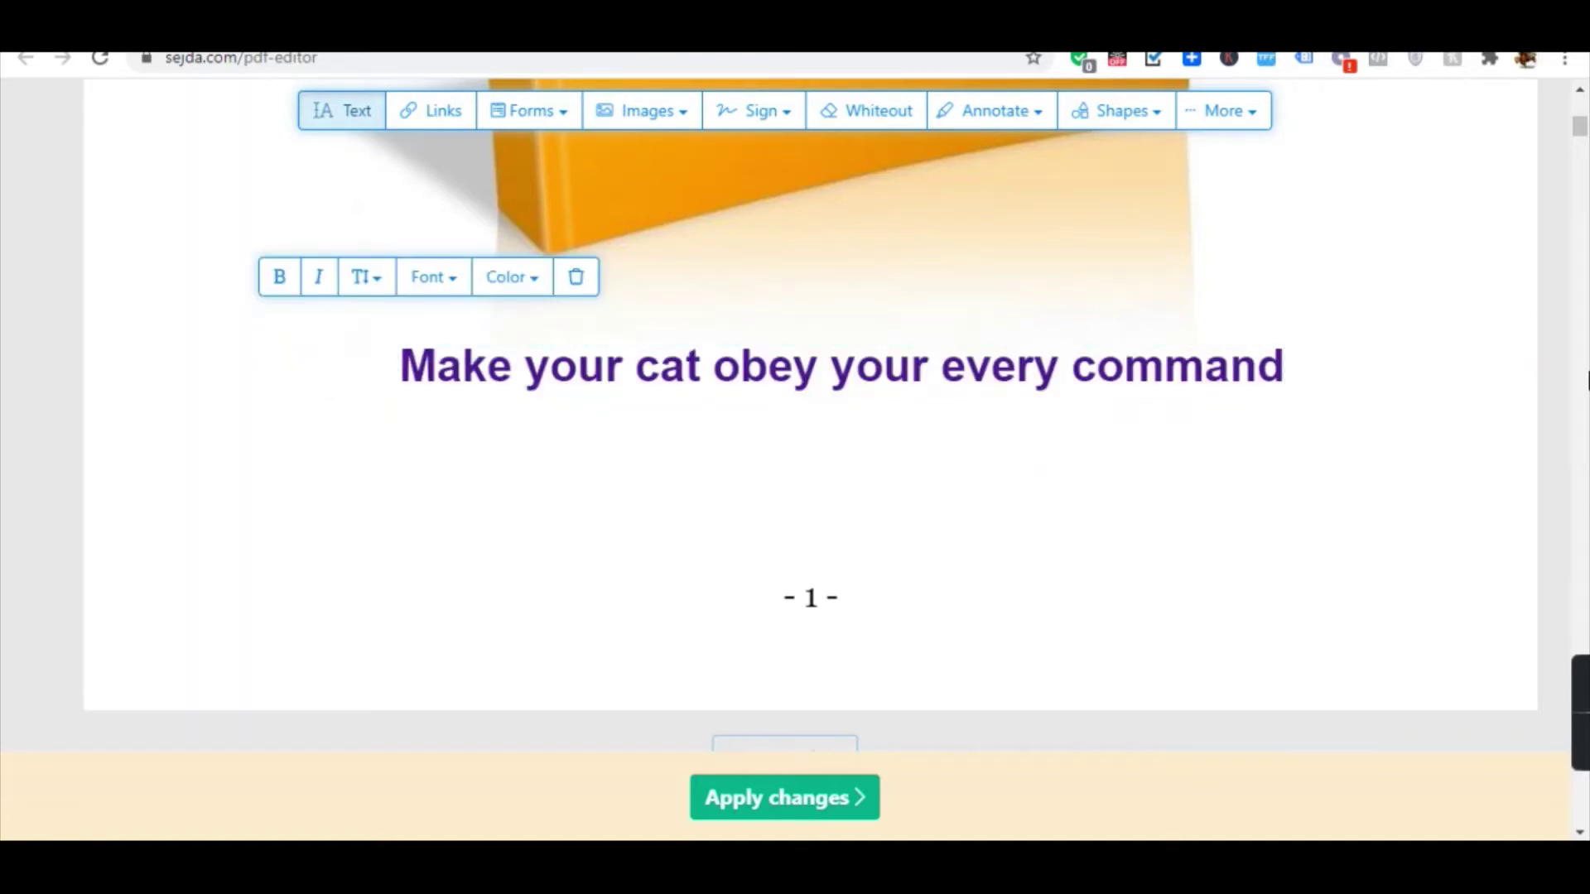
left_click_drag(1579, 128, 1579, 813)
Copy all the 'Are You Ready To Learn More CLICK HERE' text on page 32.
scroll(964, 522, "up", 5)
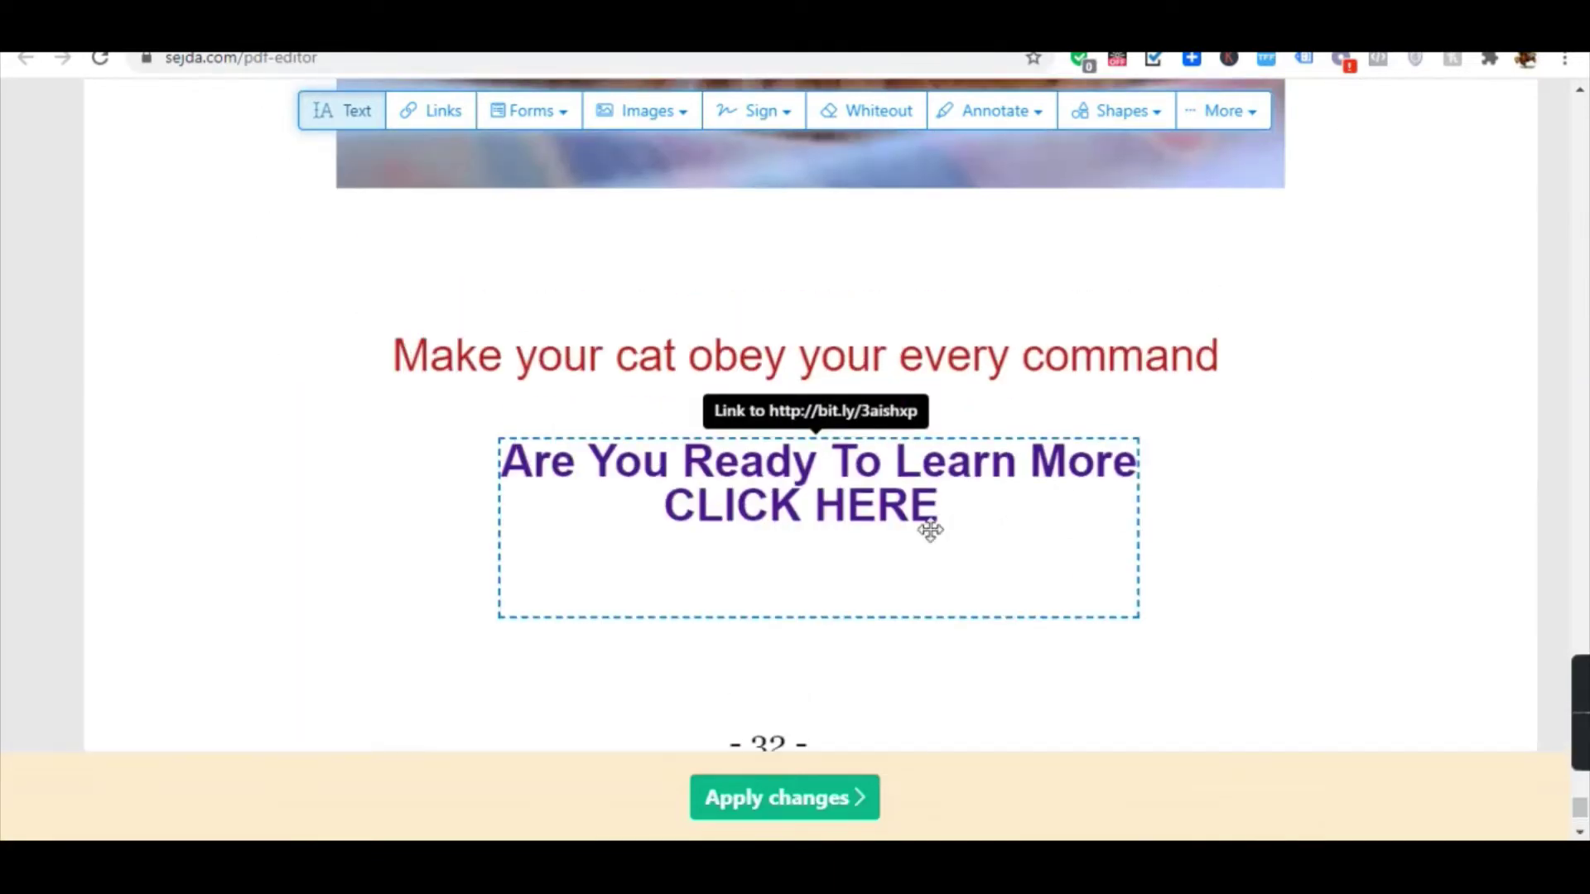
triple_click(841, 477)
key("ctrl+a")
key("ctrl+c")
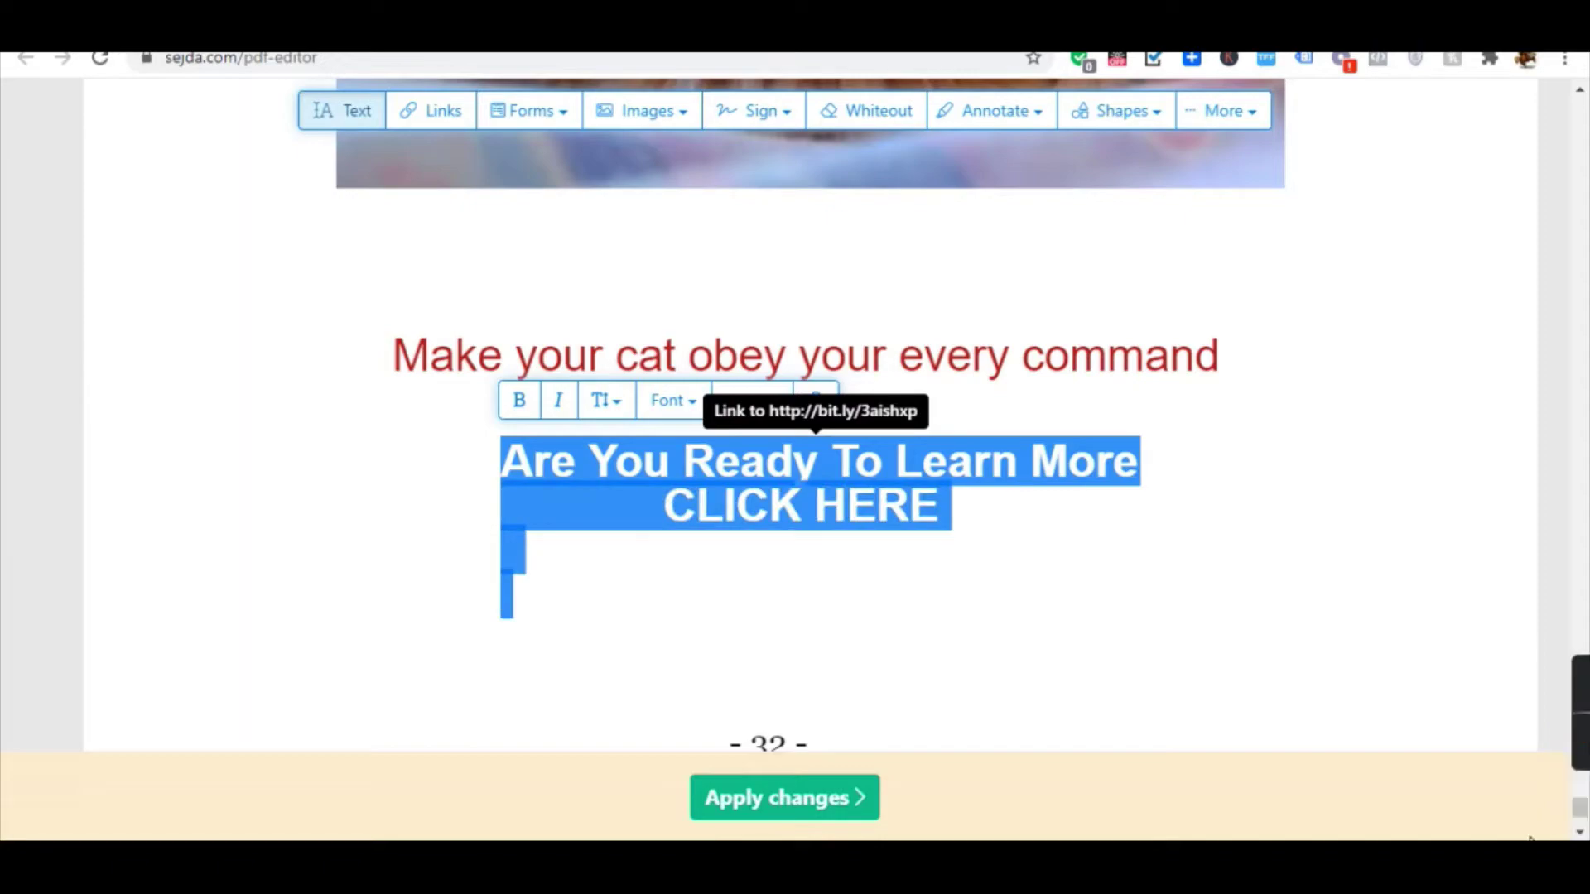
Paste that text below page 1's heading and centre it.
left_click_drag(1578, 807, 1538, 108)
scroll(1170, 359, "down", 15)
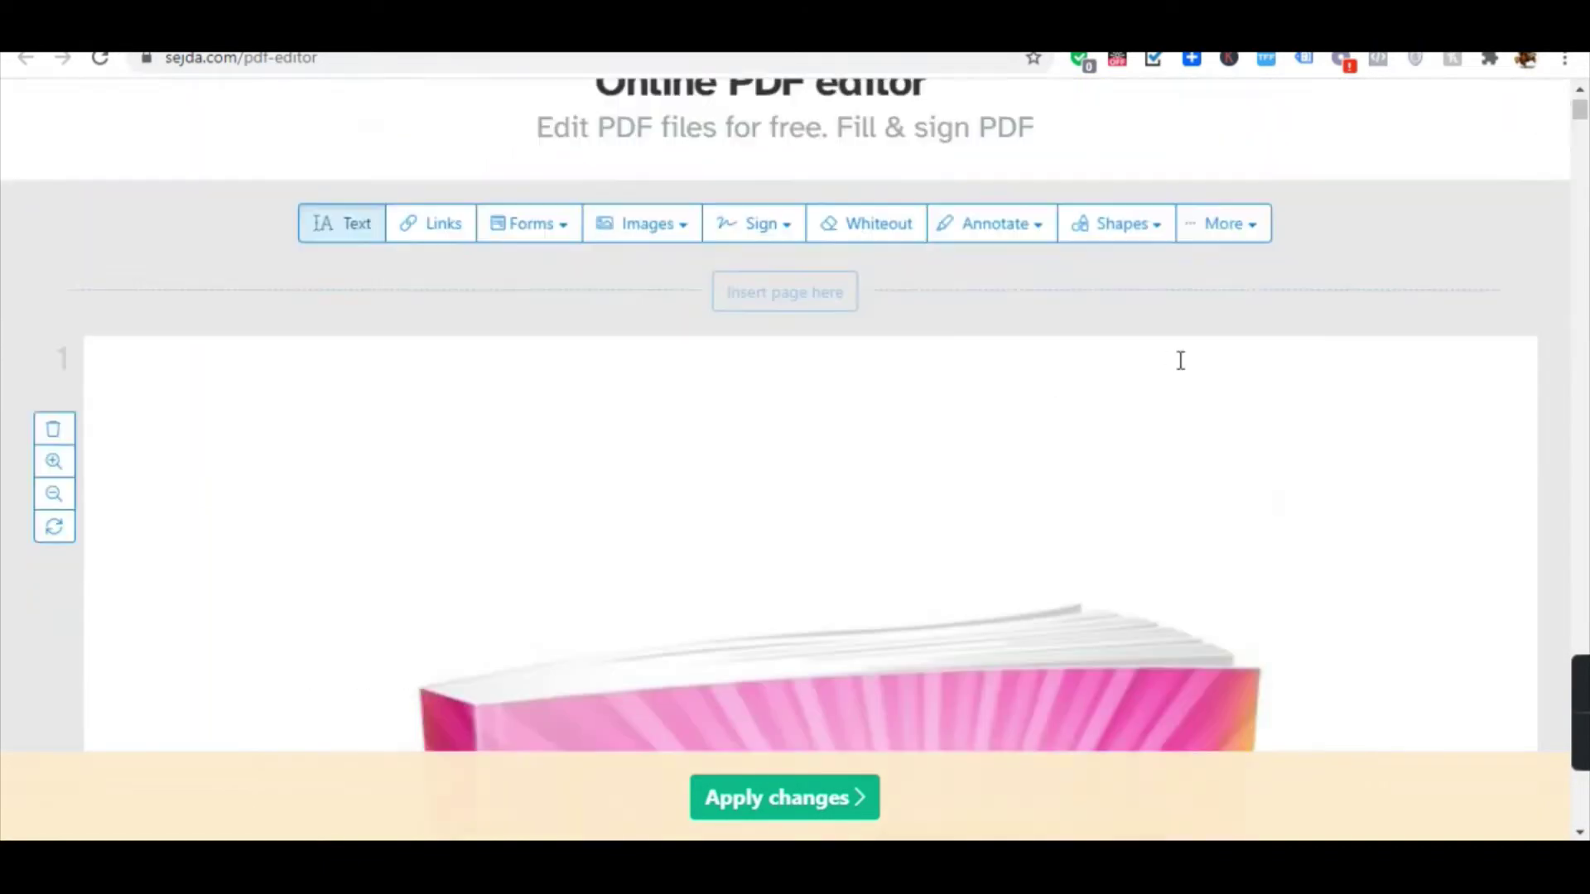
scroll(802, 345, "down", 2)
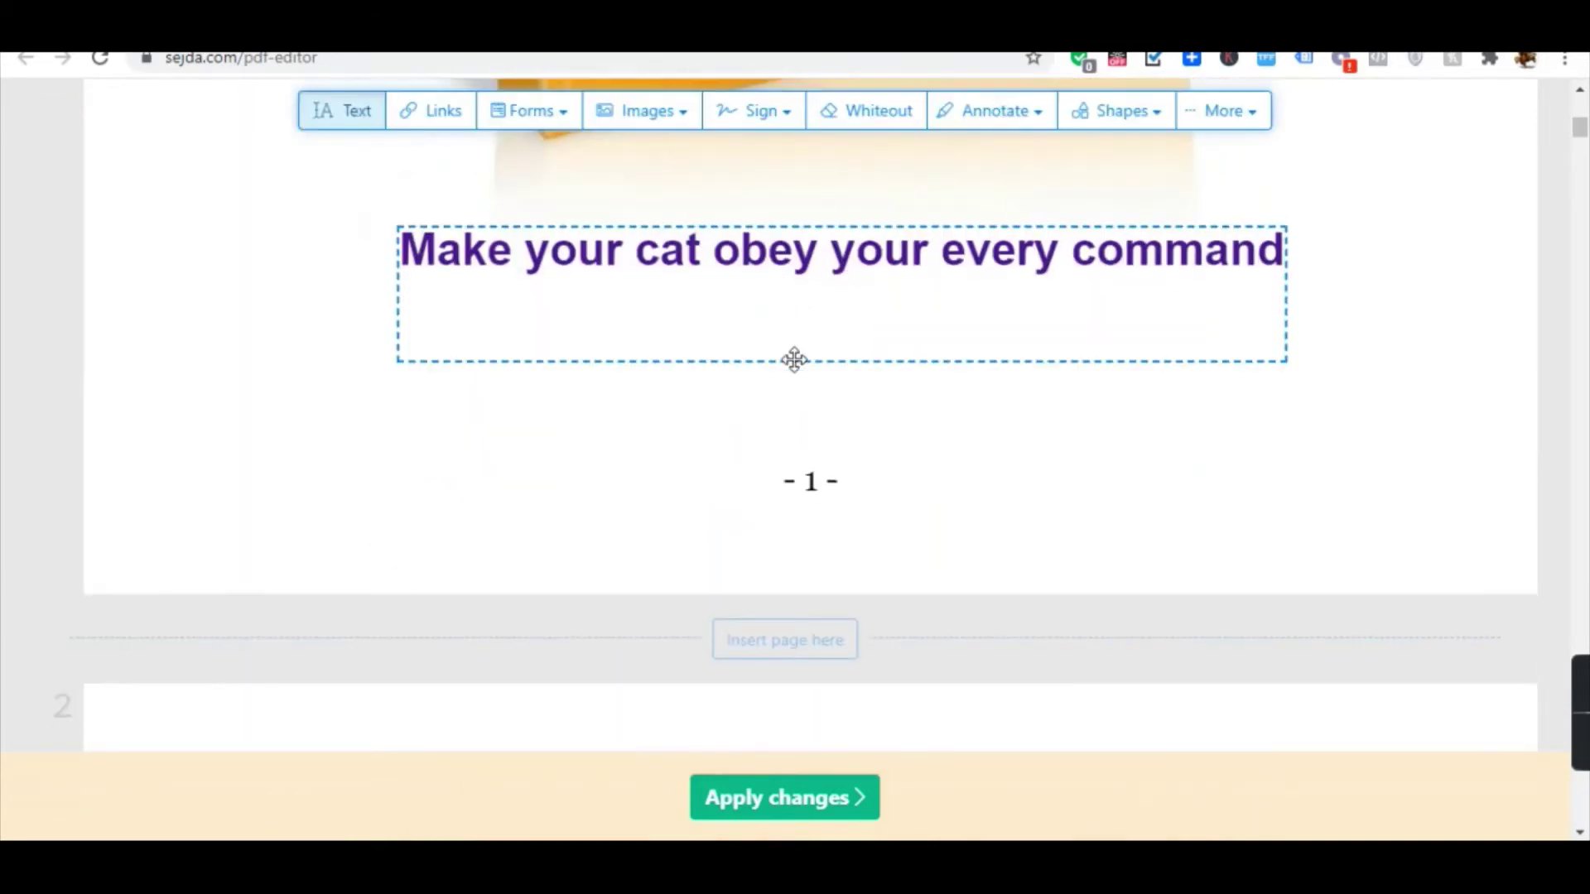
left_click(679, 385)
key("ctrl+v")
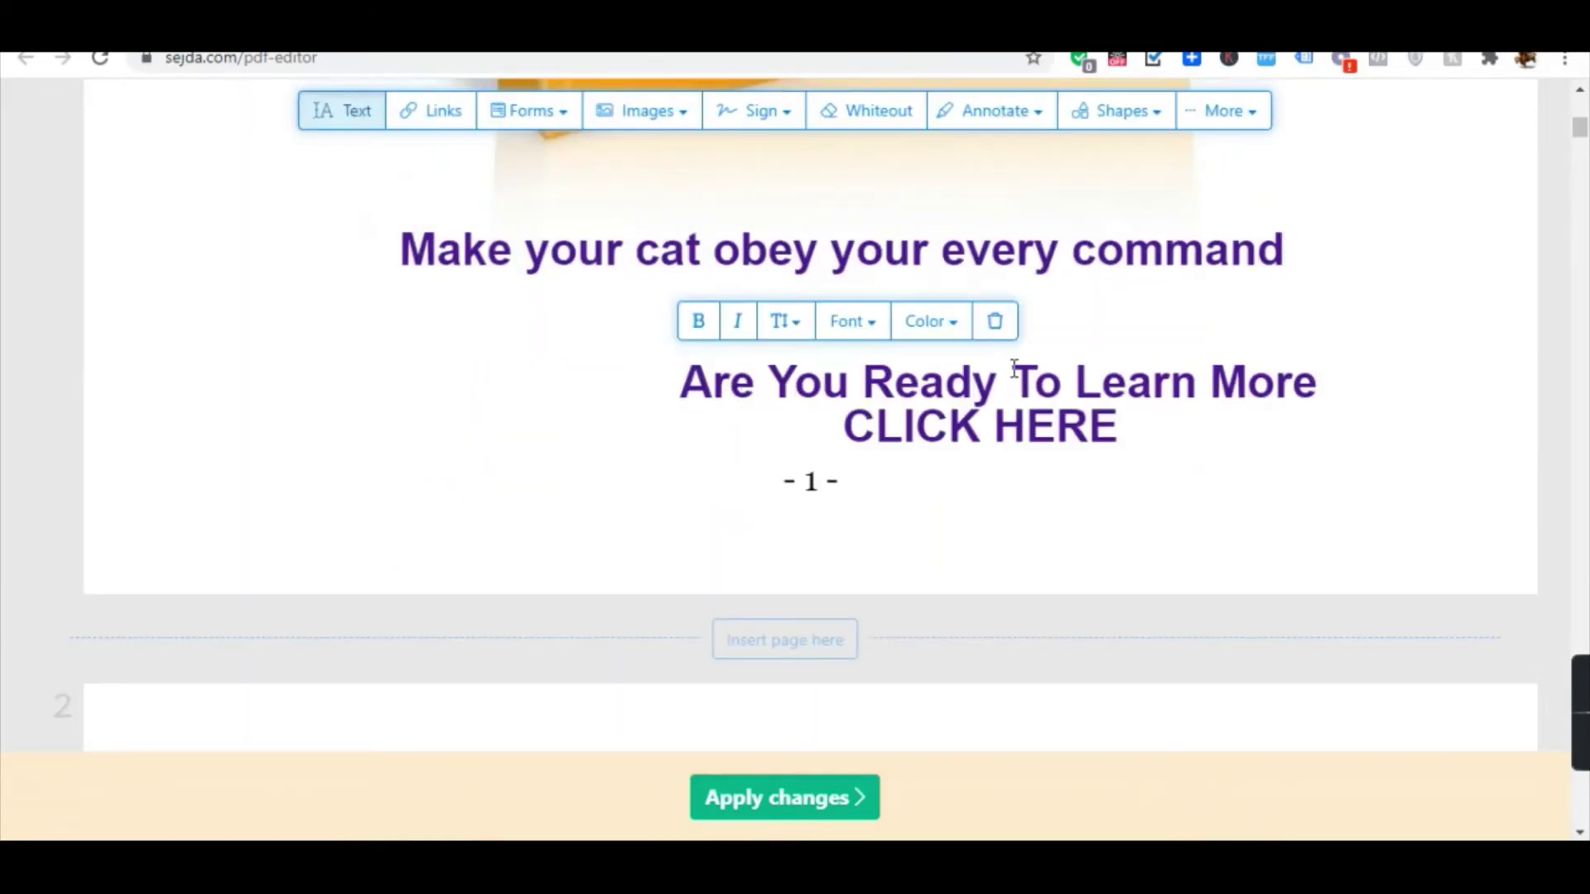
left_click(1217, 642)
left_click_drag(1041, 404, 867, 385)
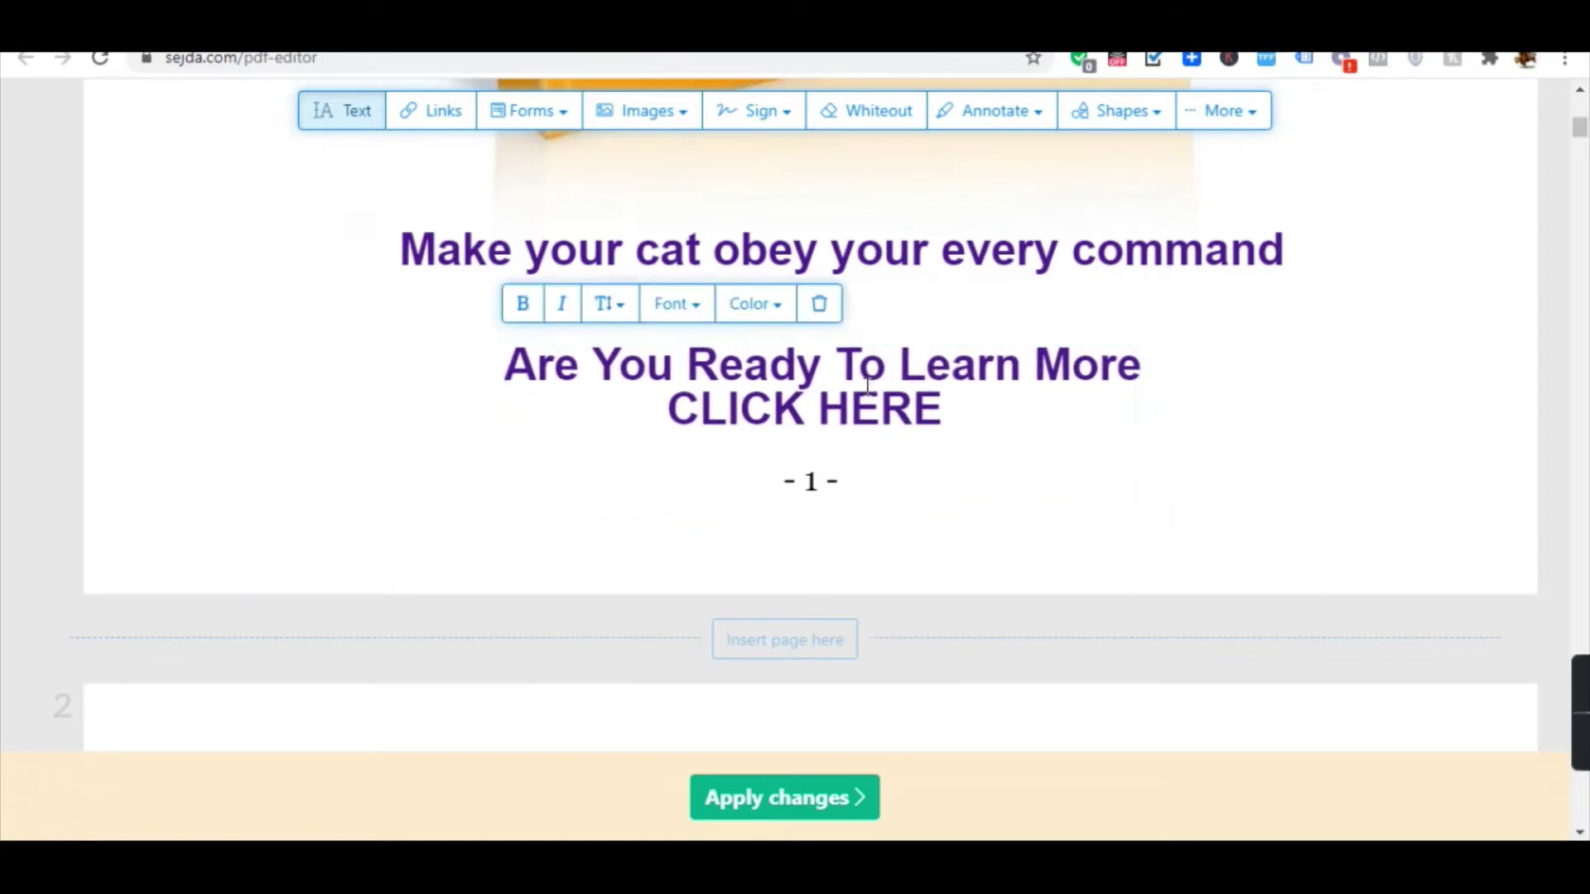
left_click(427, 126)
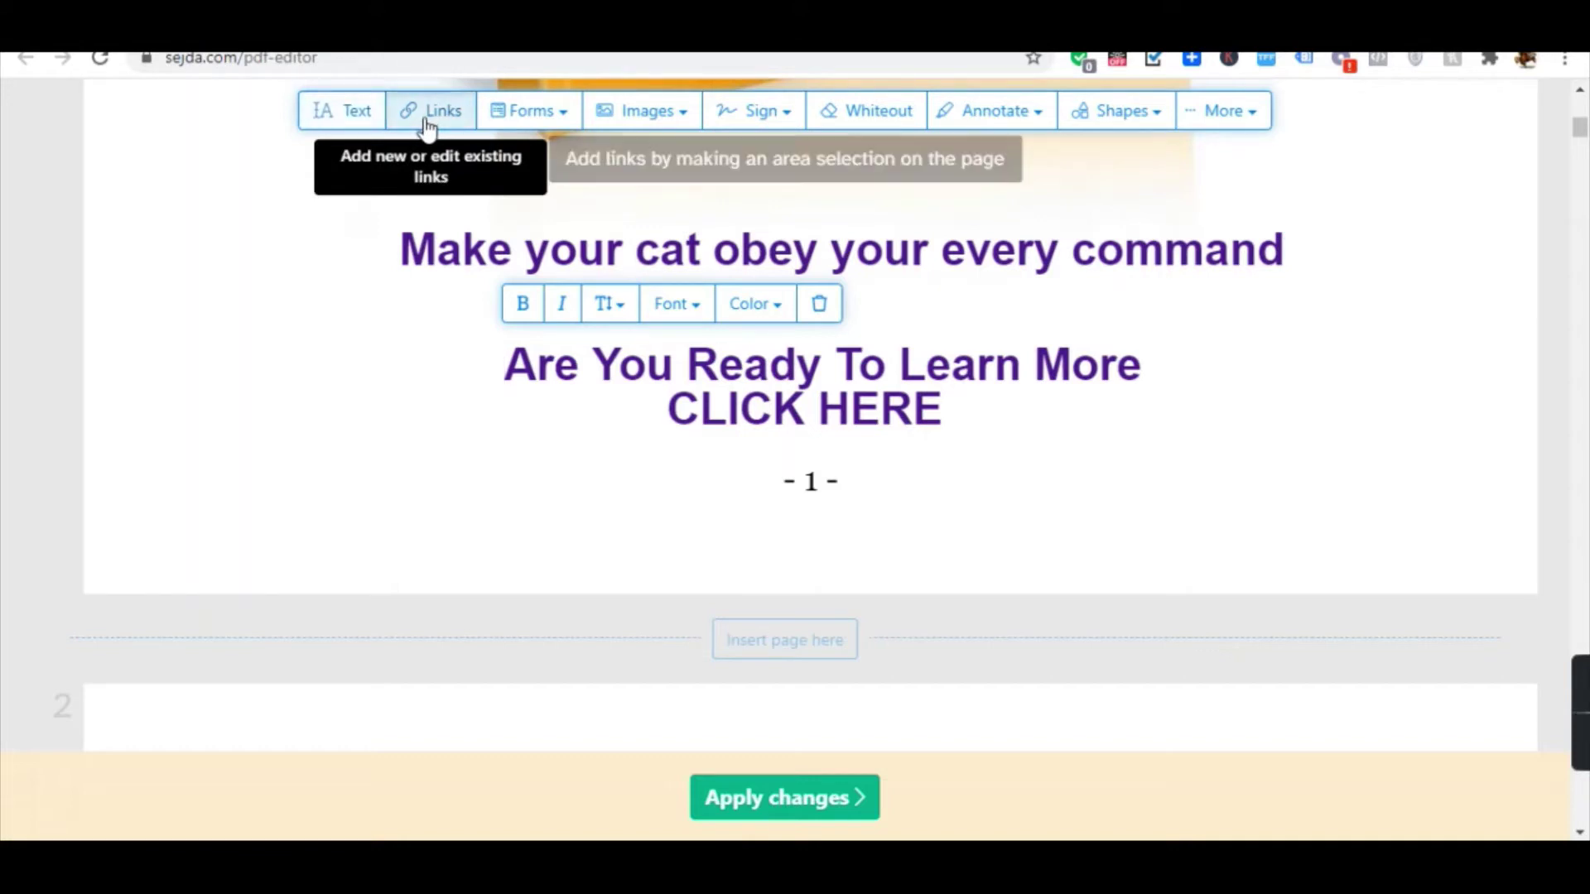
left_click_drag(498, 342, 1148, 440)
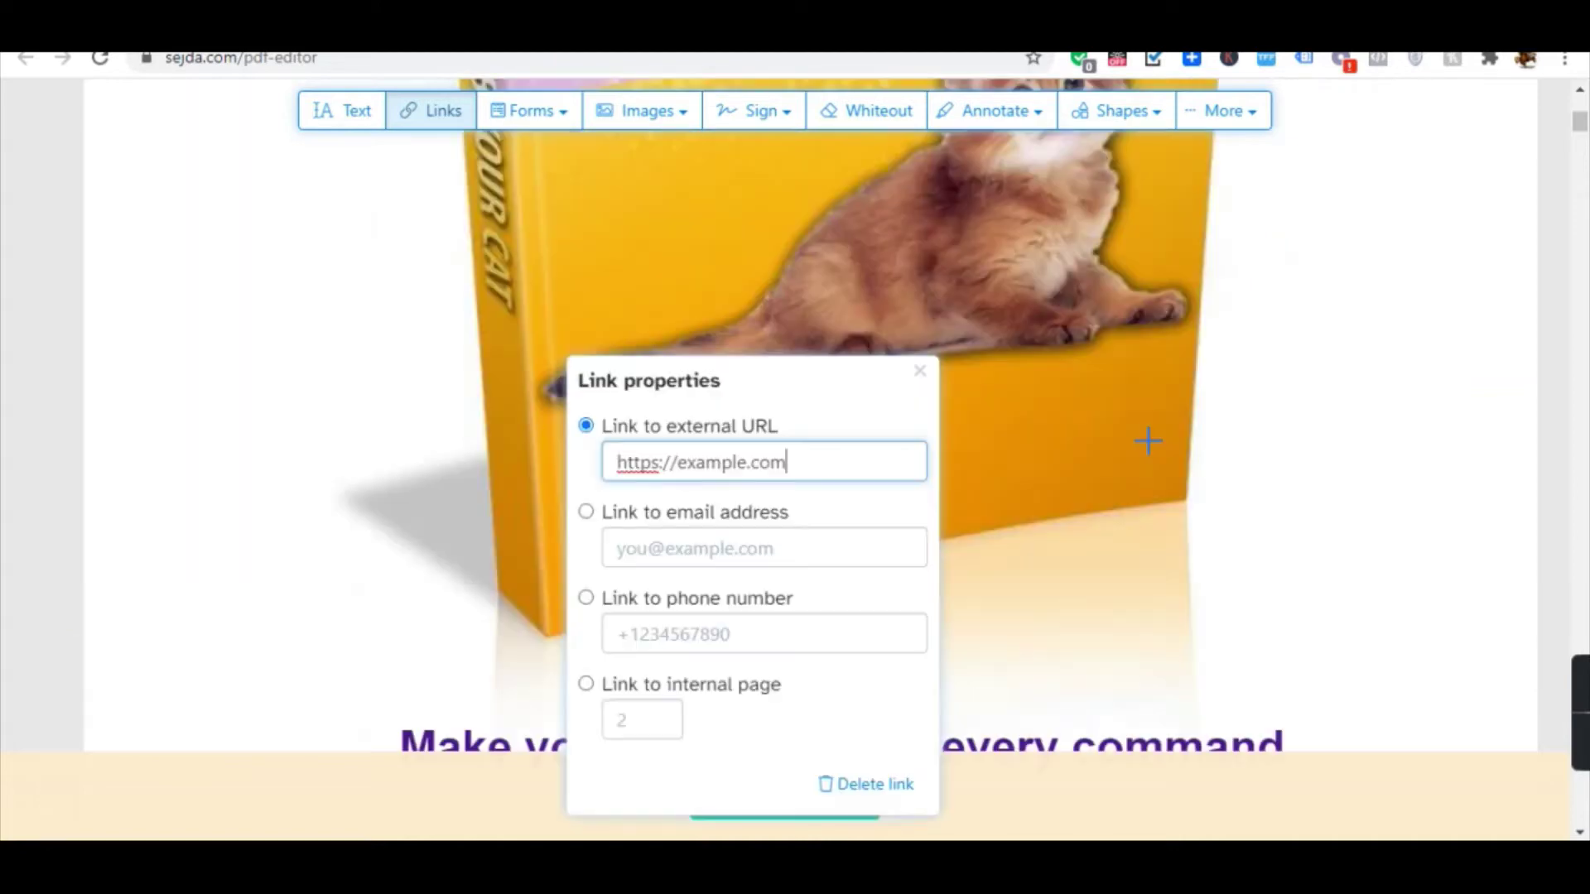
scroll(775, 462, "down", 4)
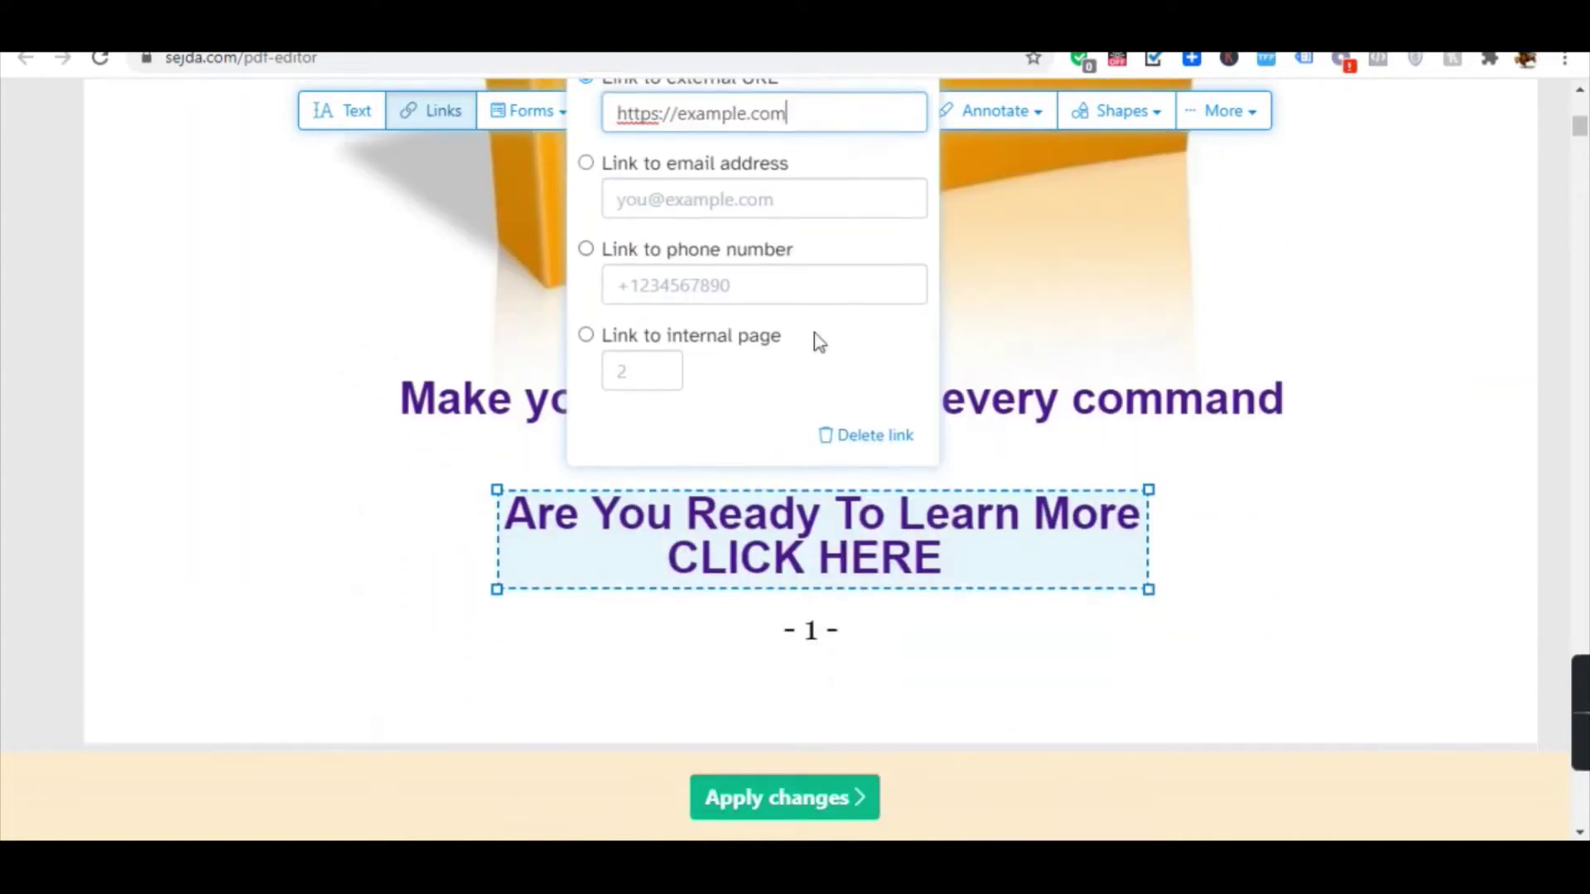
scroll(876, 660, "up", 1)
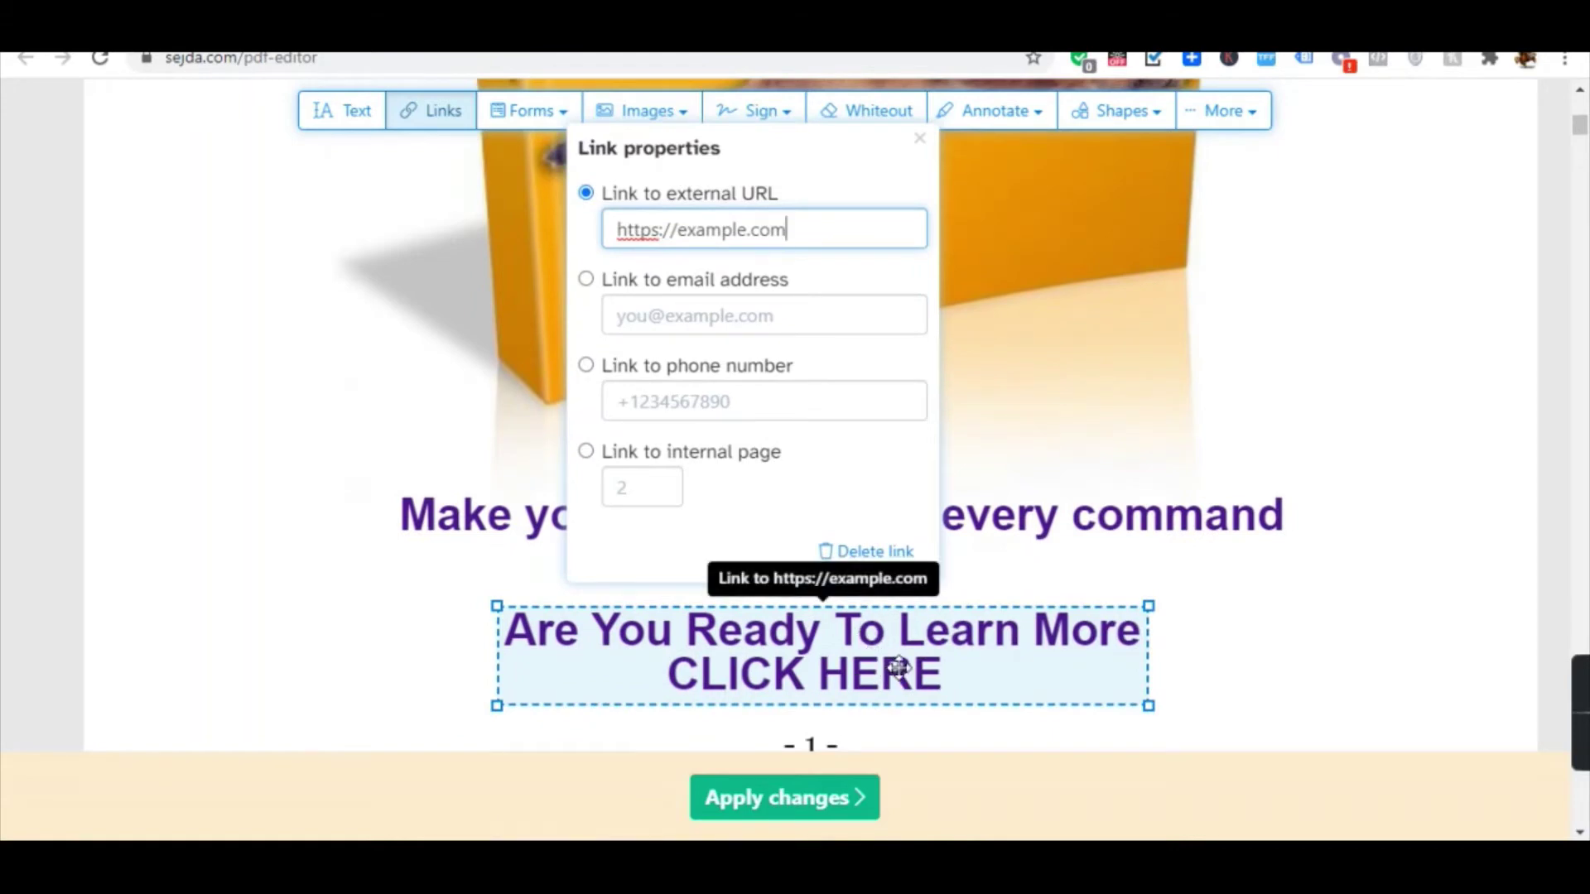
key("alt+Tab")
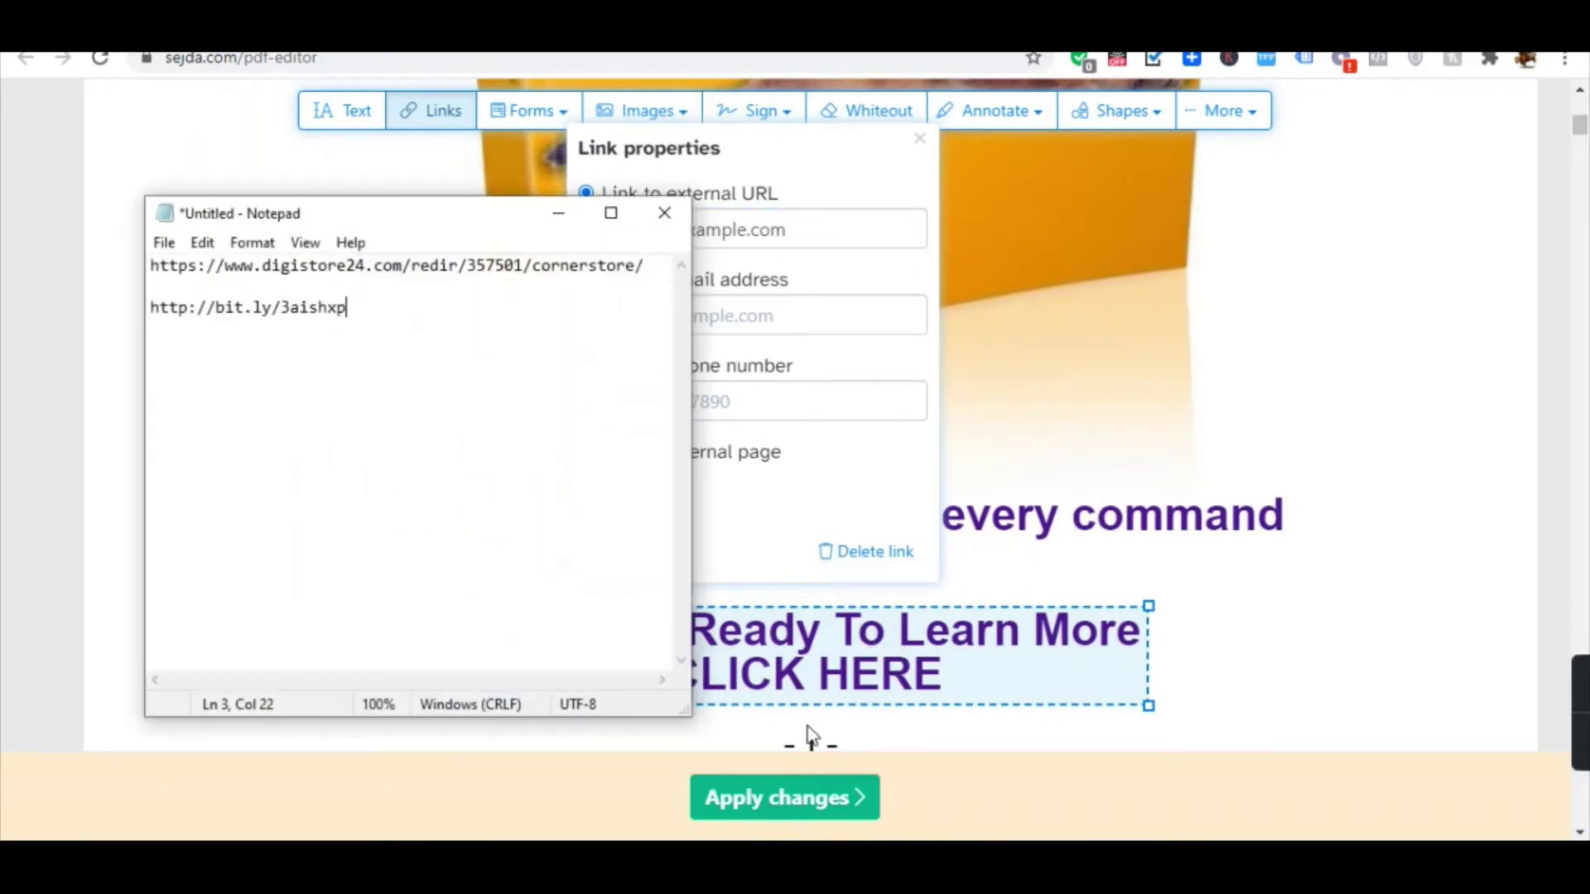
double_click(326, 308)
key("ctrl+c")
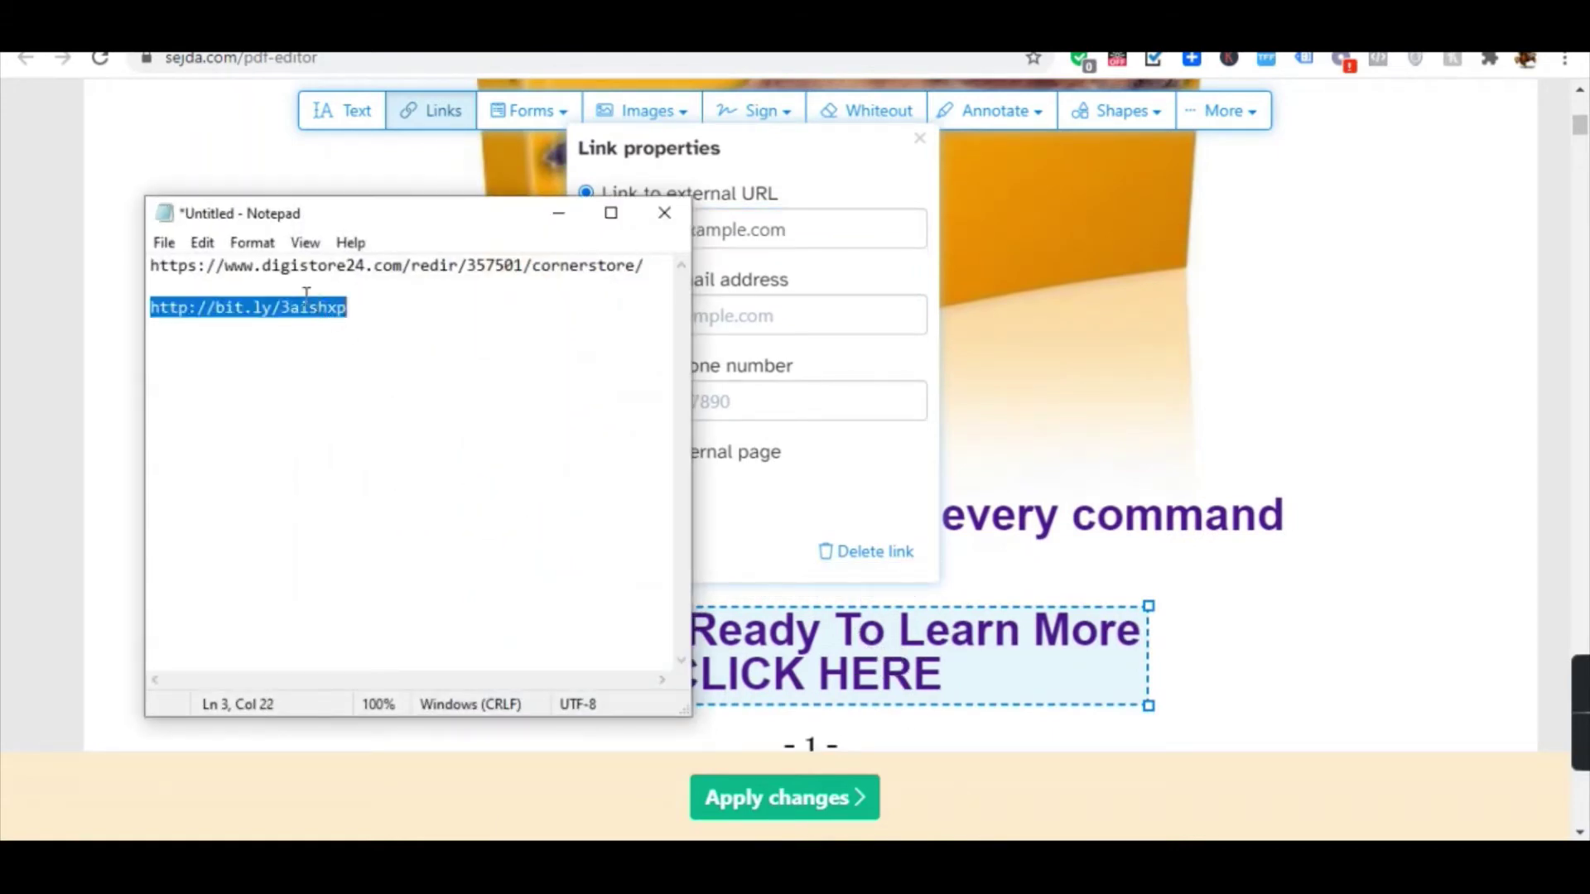
left_click(841, 227)
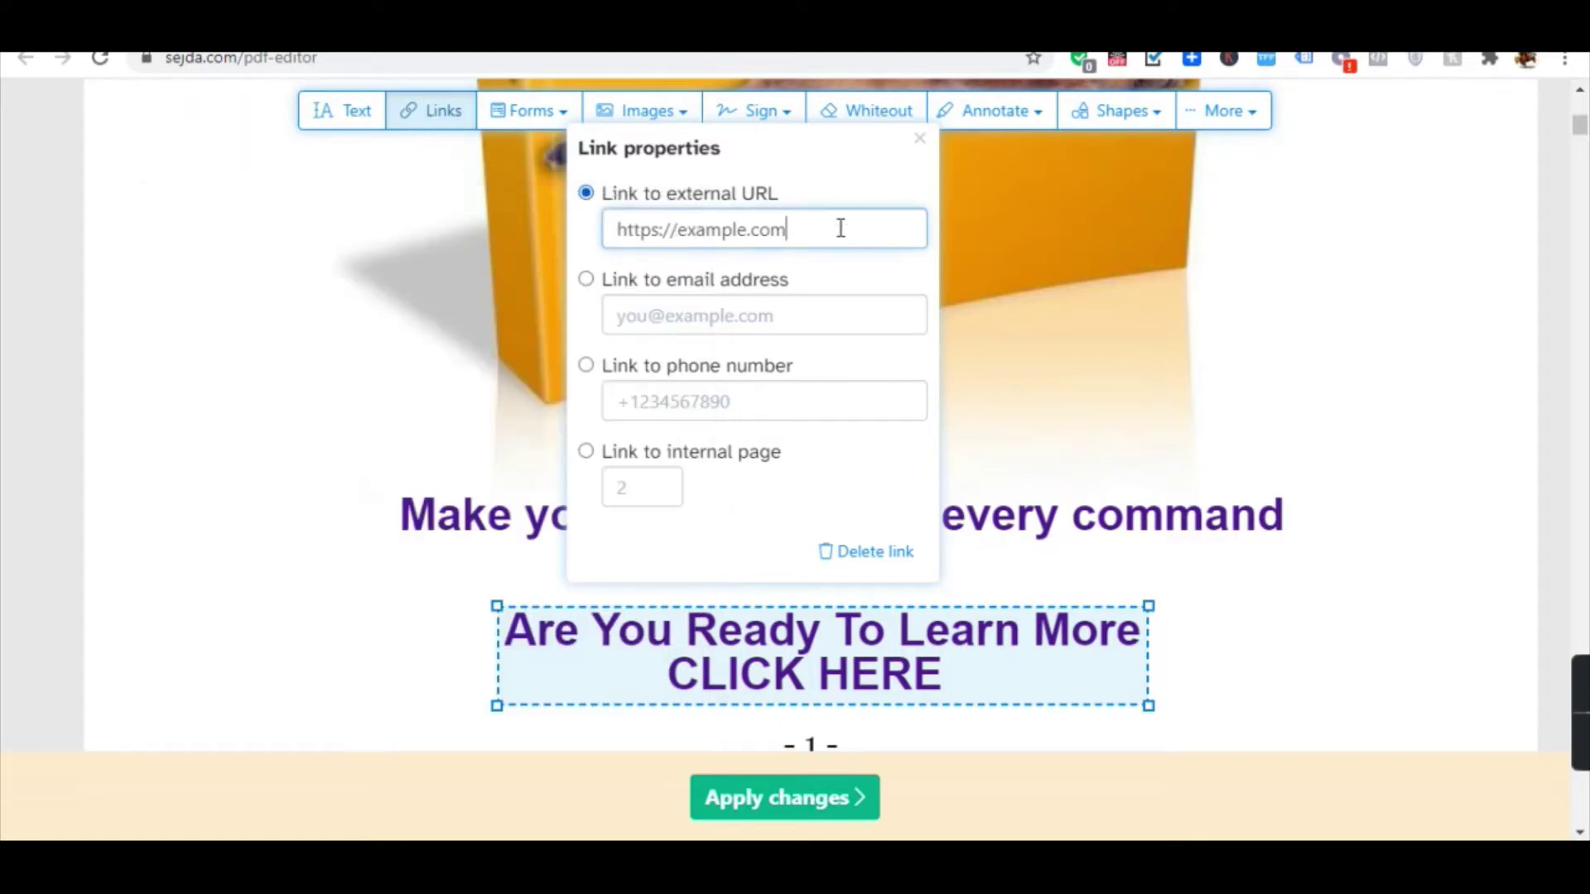
triple_click(838, 227)
key("ctrl+v")
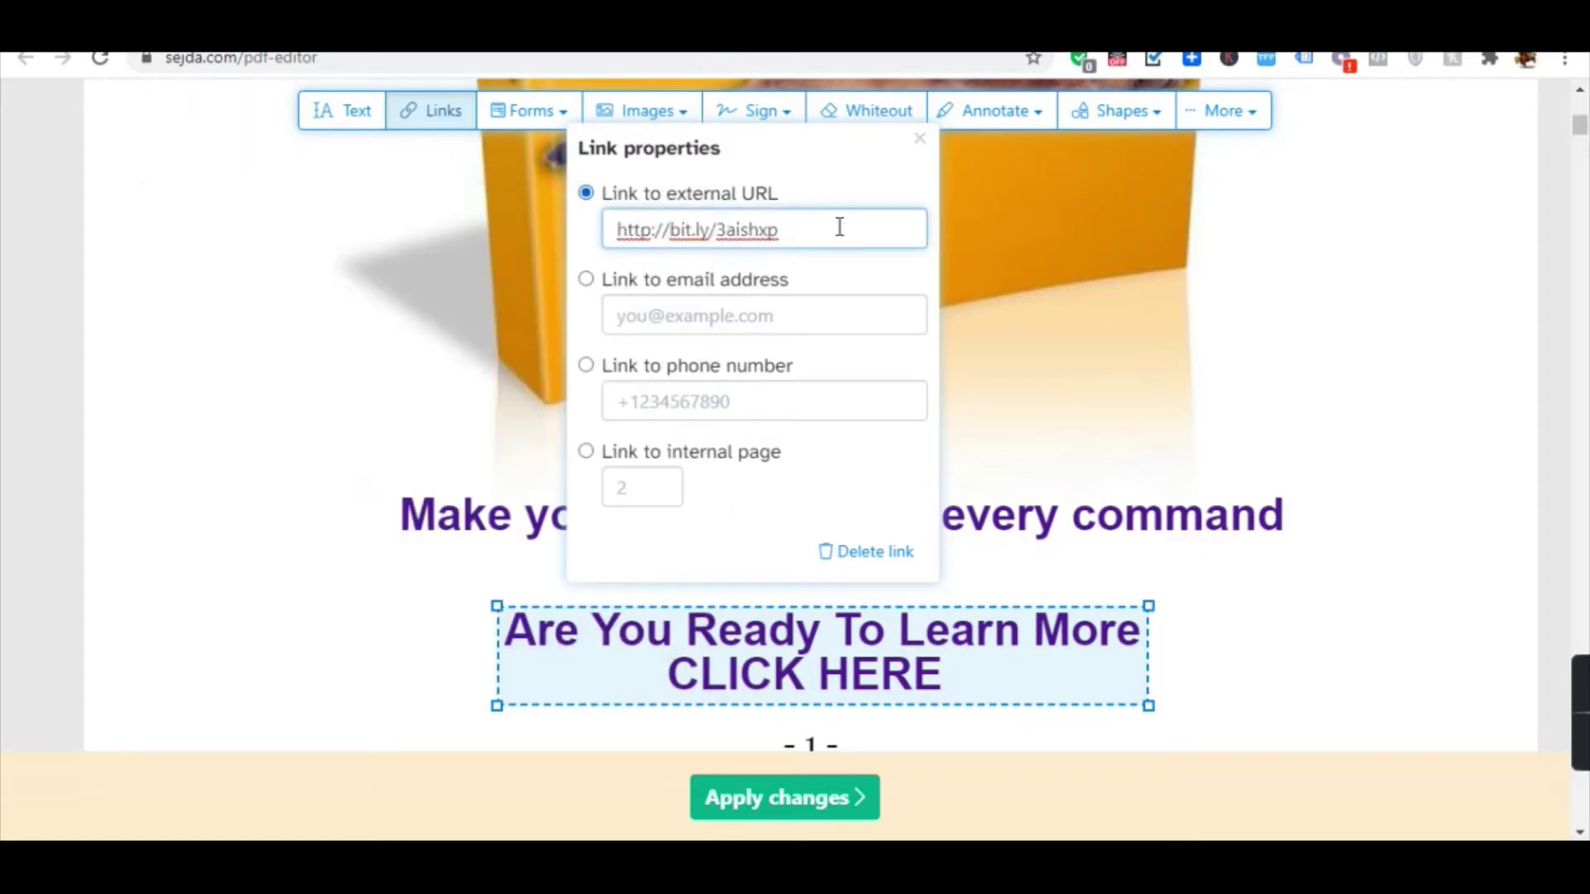
key("Return")
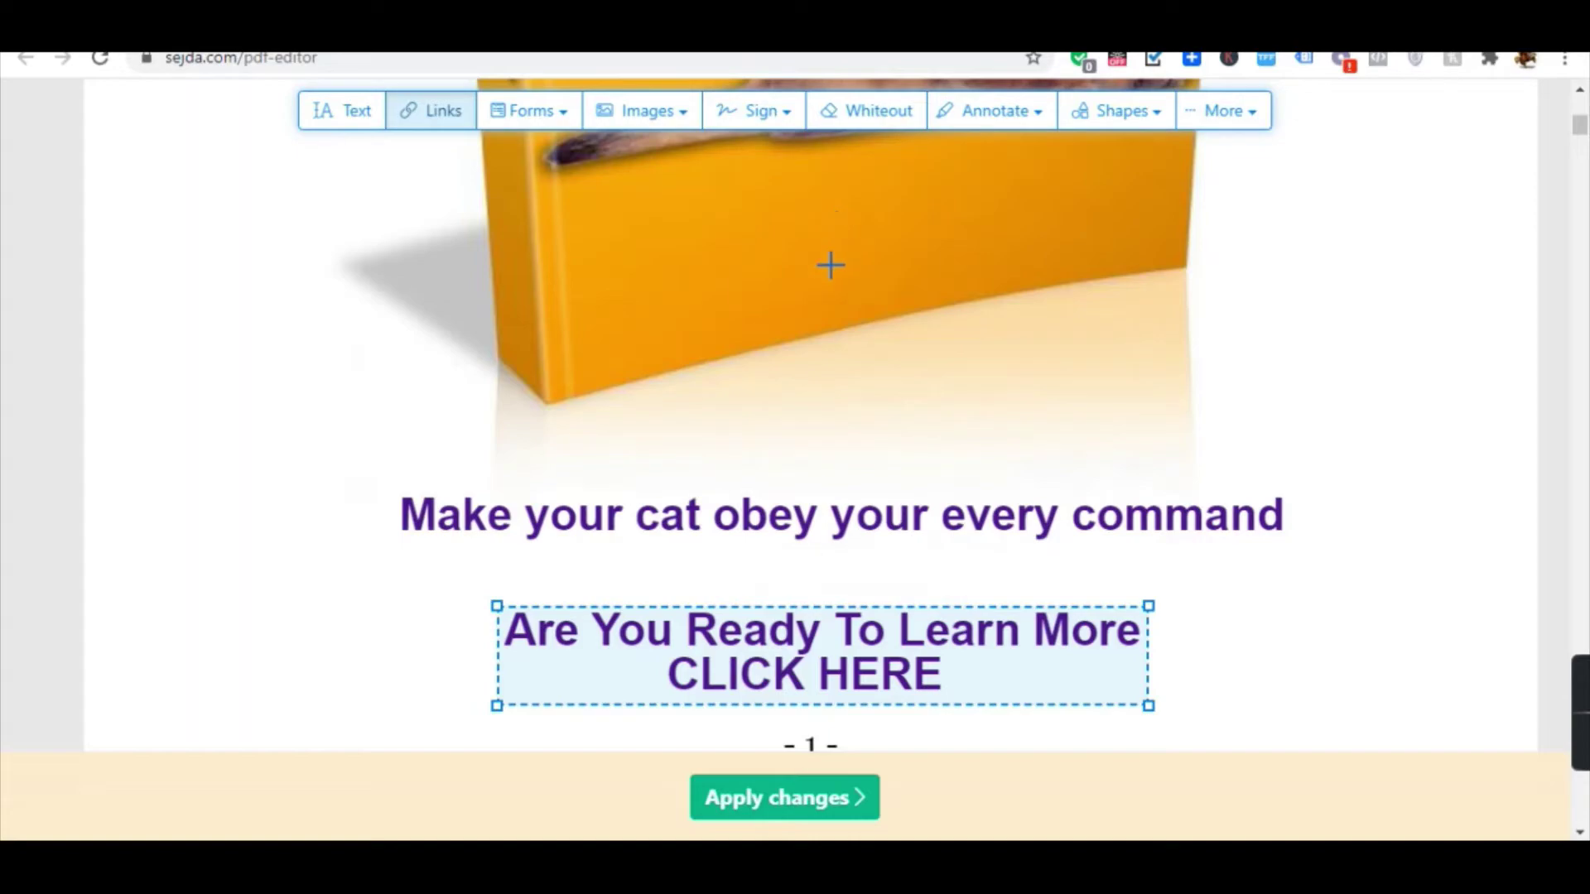
Apply all the changes to the PDF.
scroll(911, 430, "down", 3)
scroll(816, 419, "down", 2)
scroll(837, 390, "up", 3)
scroll(941, 419, "down", 9)
scroll(941, 436, "down", 1)
scroll(877, 356, "up", 9)
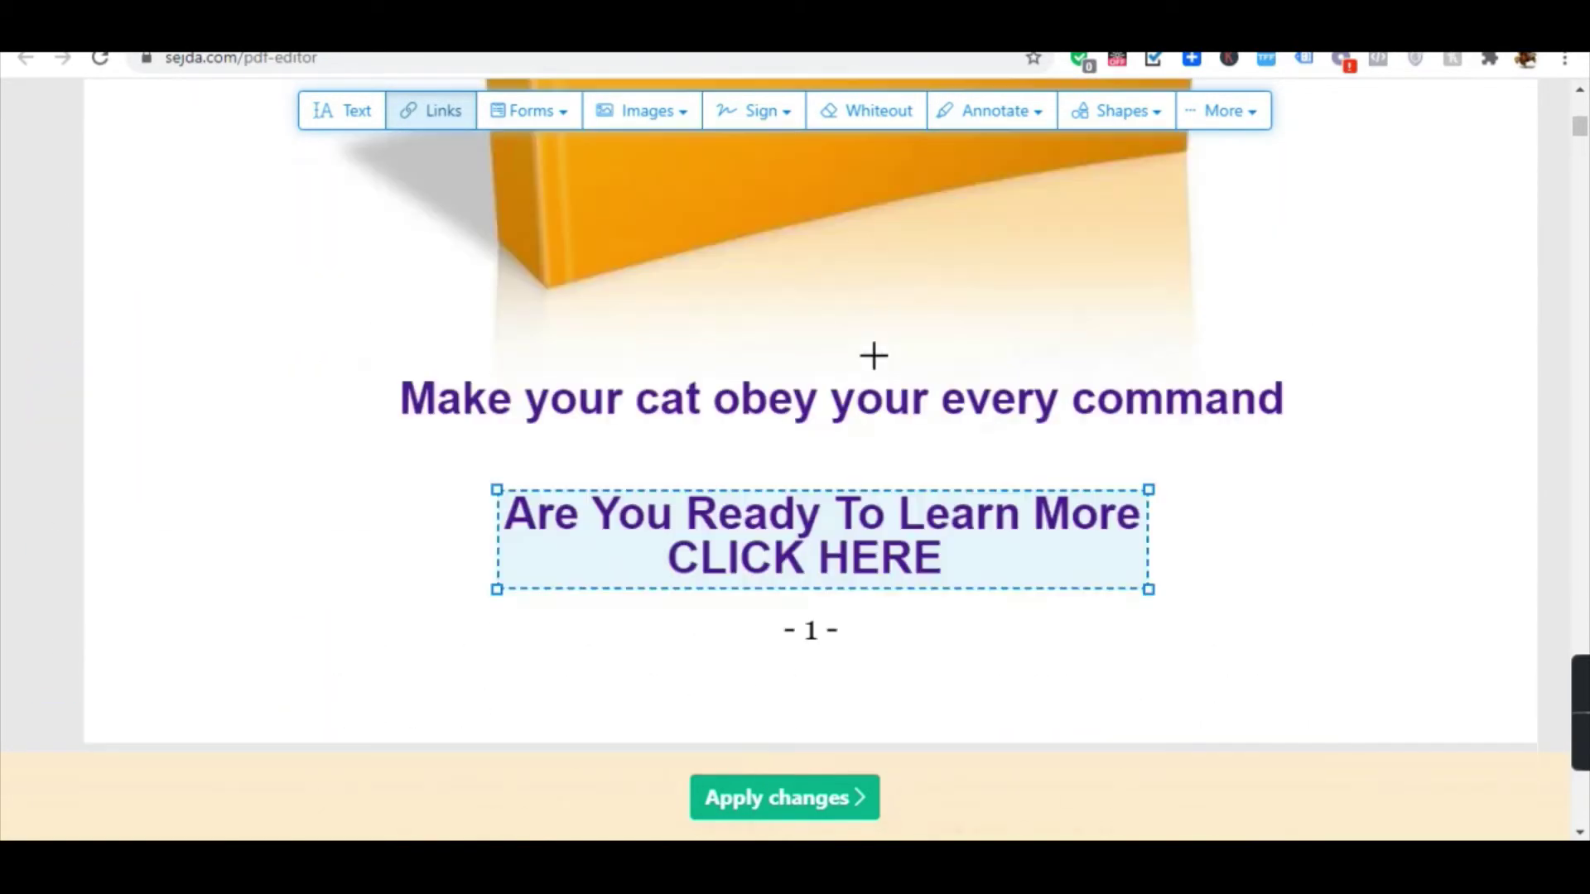
scroll(827, 335, "up", 4)
scroll(812, 663, "down", 3)
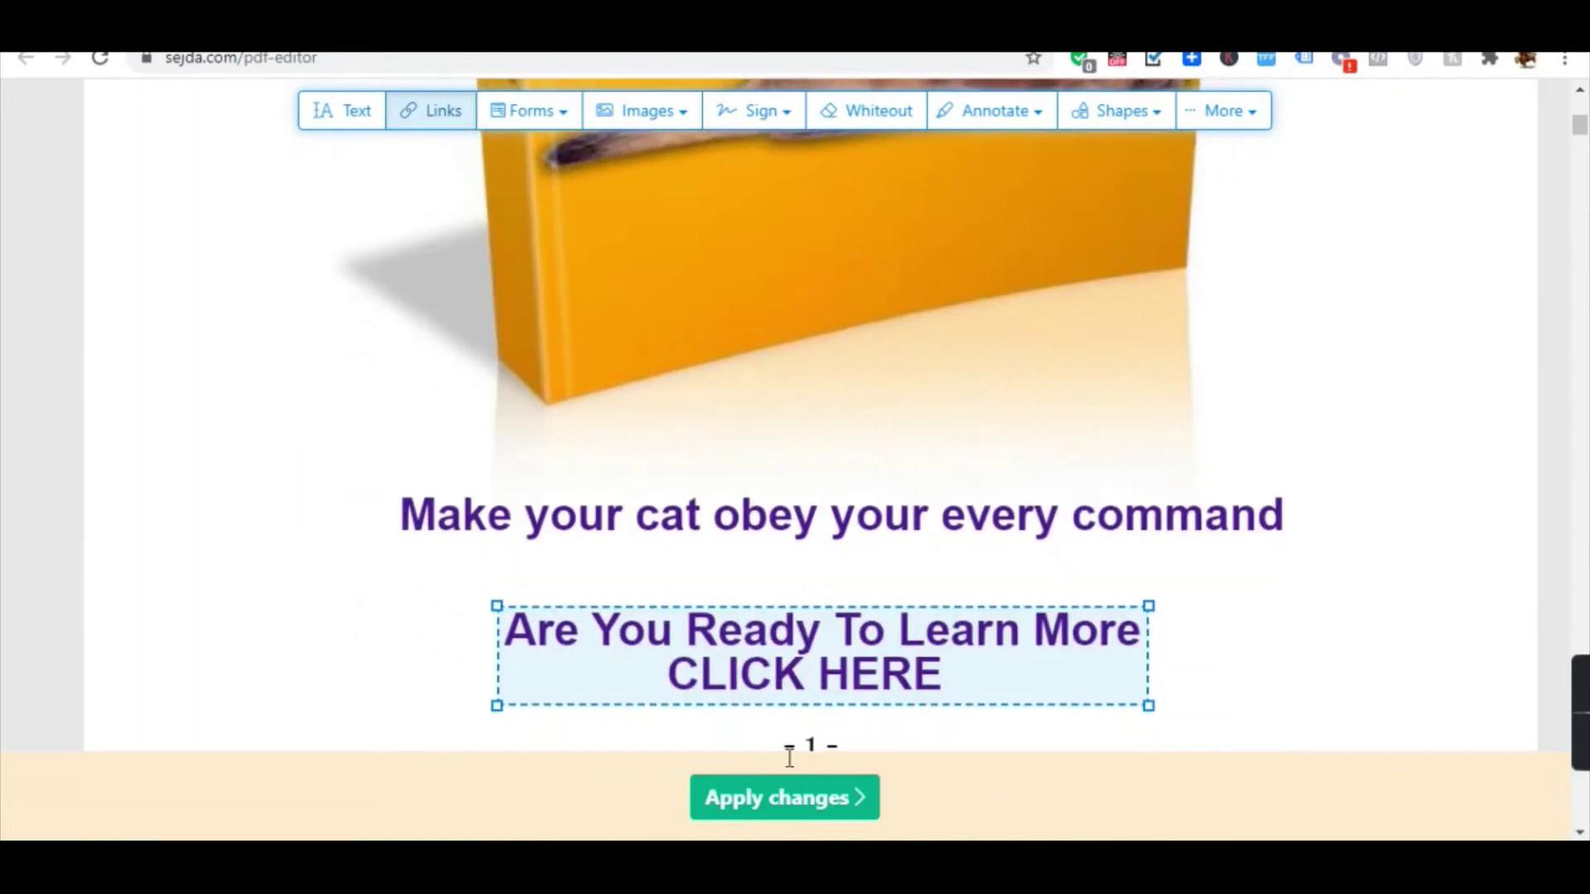
left_click(801, 819)
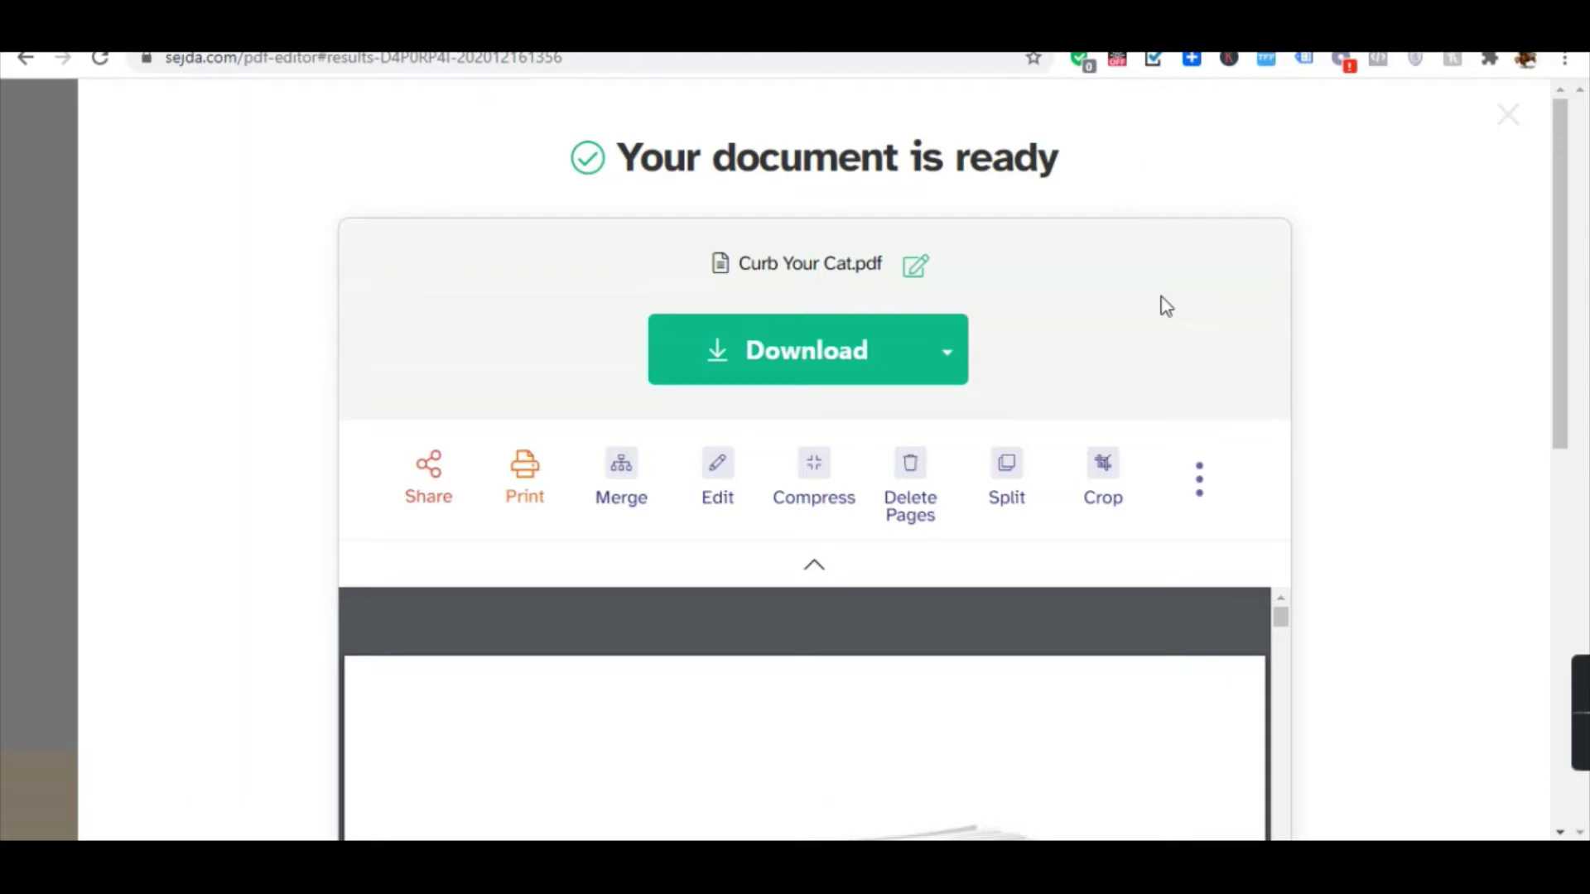
Download the finished Curb Your Cat.pdf.
left_click(797, 364)
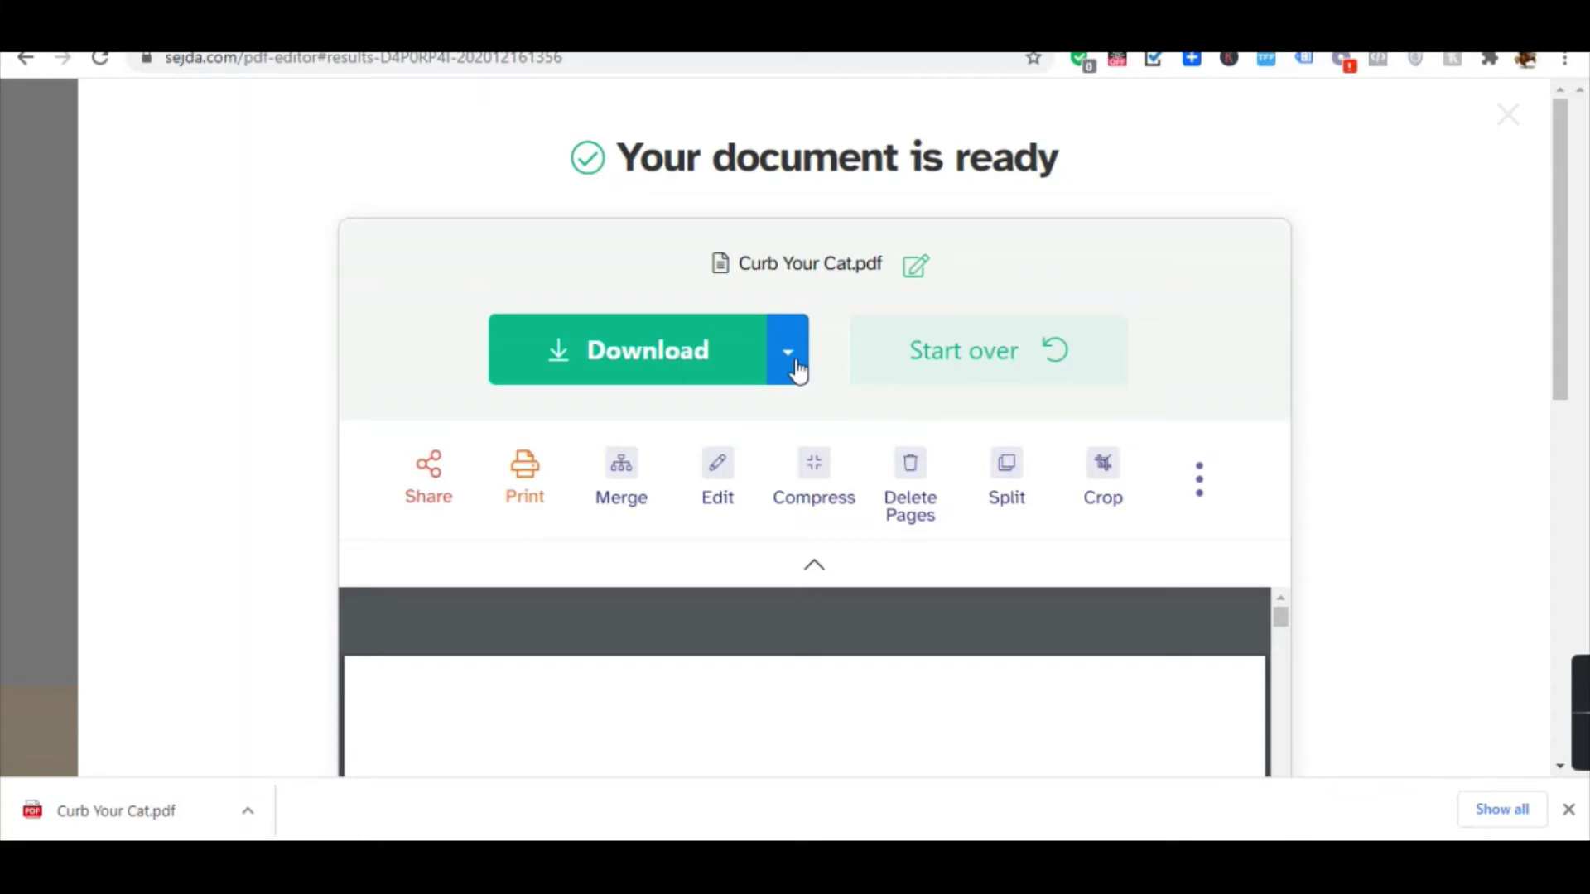
Test the ebook's CLICK HERE link, confirming it opens the Curb The Cat sales page.
scroll(696, 365, "down", 1)
scroll(708, 373, "down", 4)
scroll(762, 438, "down", 6)
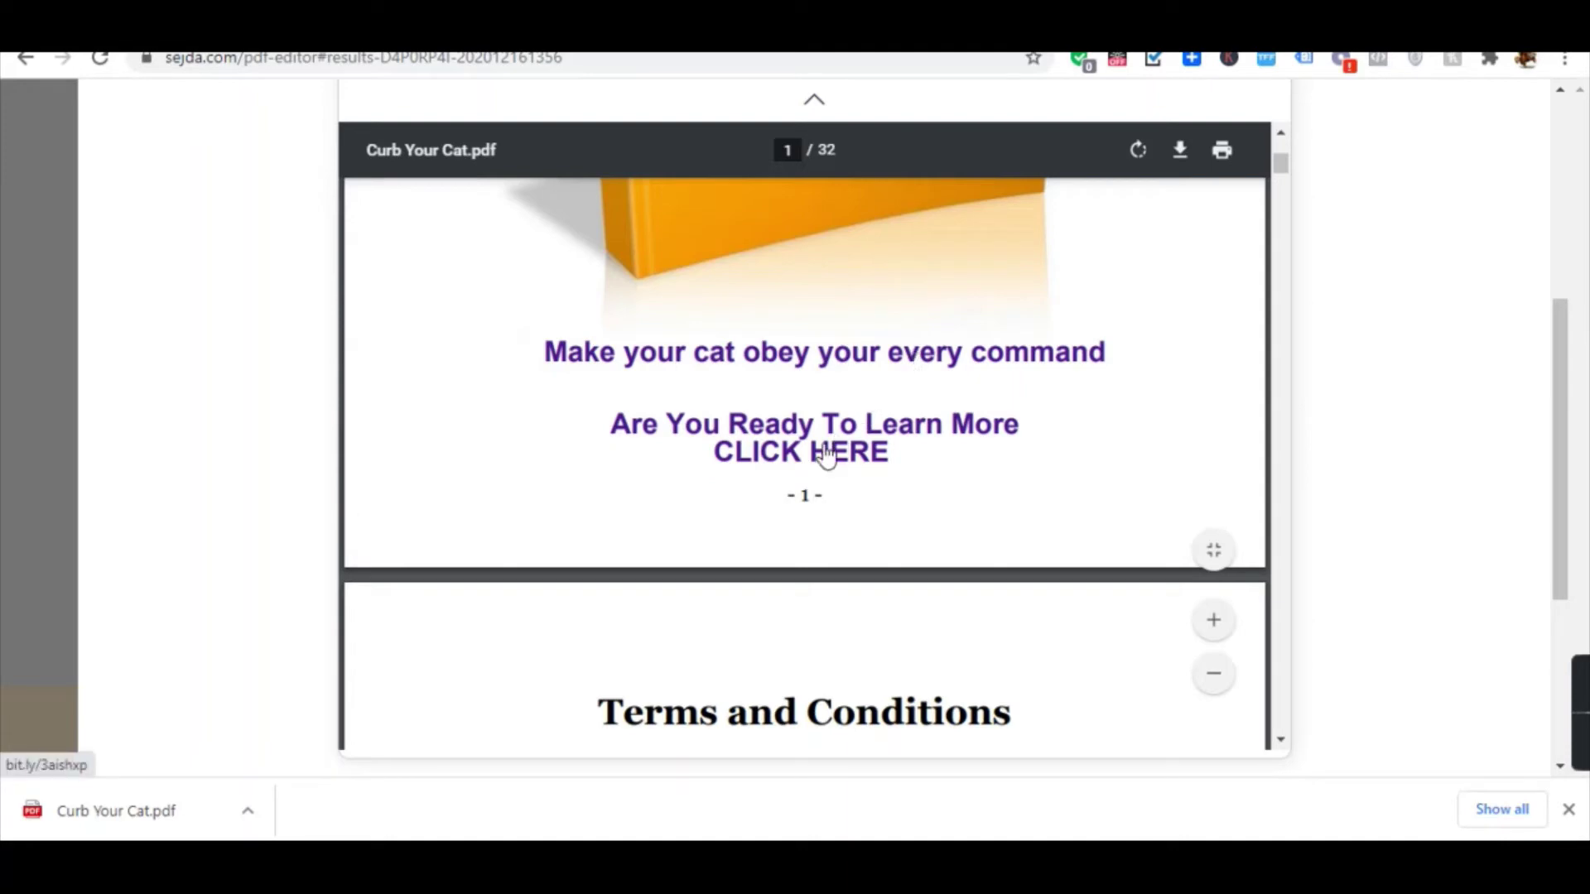
left_click(809, 448)
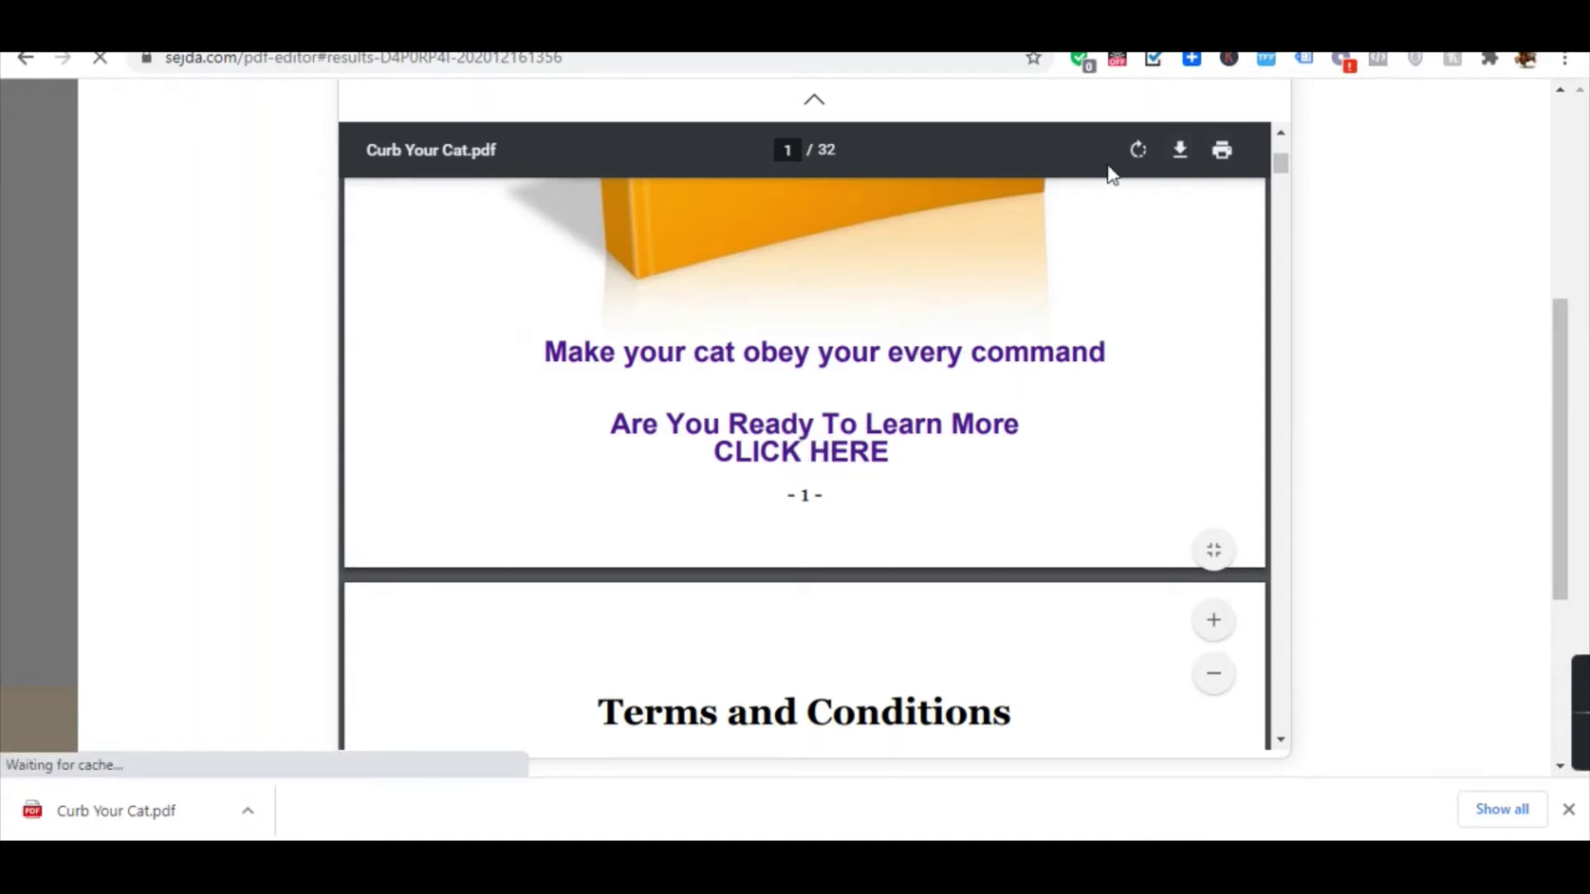
left_click(750, 354)
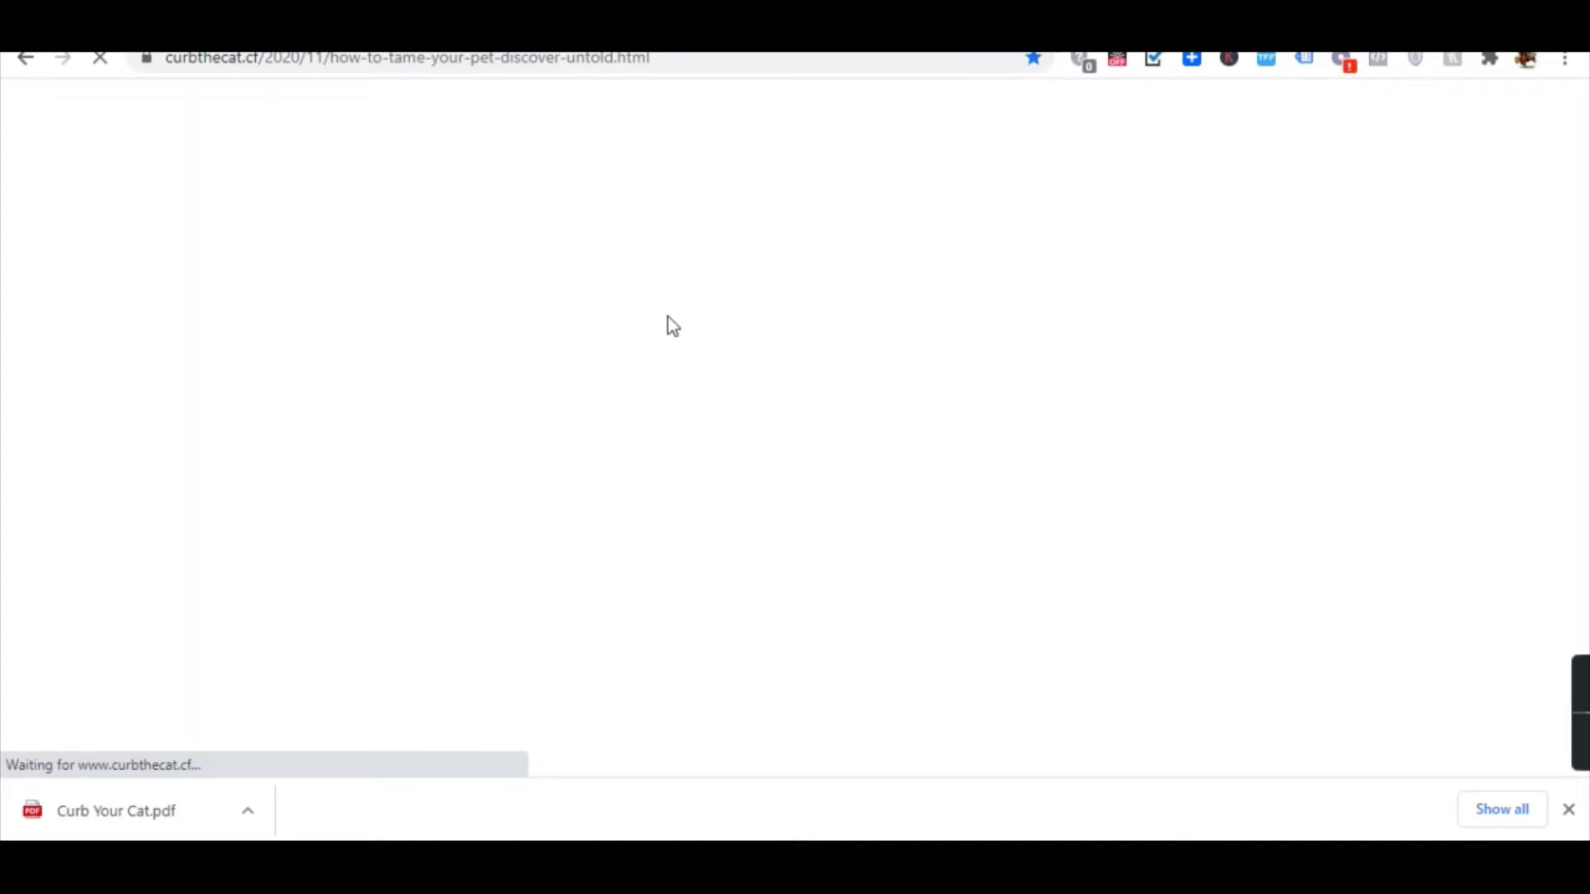
scroll(810, 375, "down", 15)
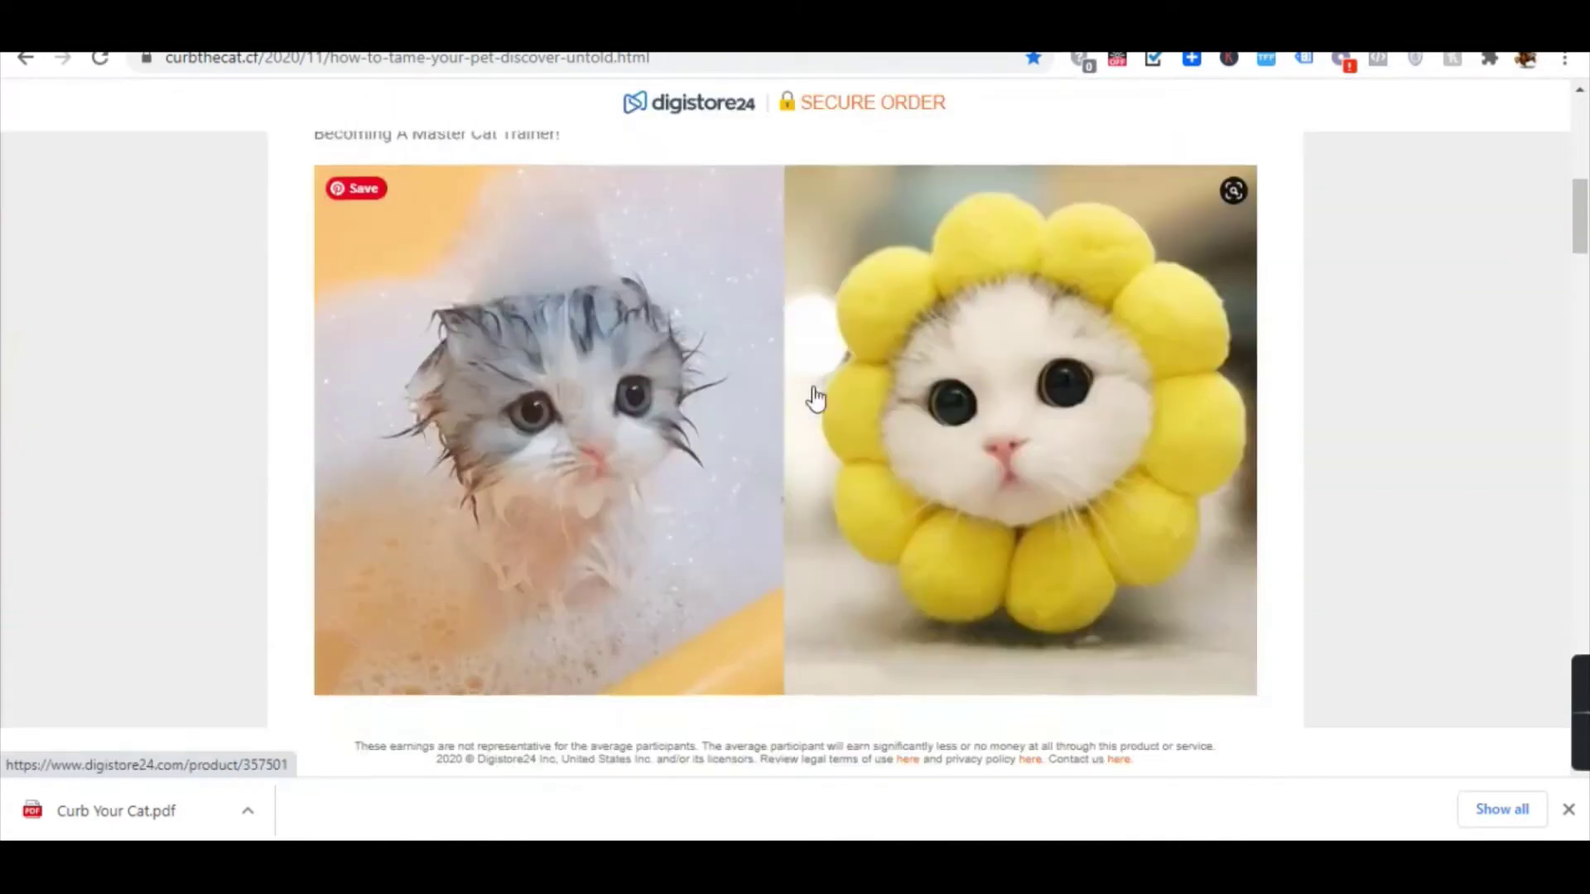
scroll(823, 420, "up", 15)
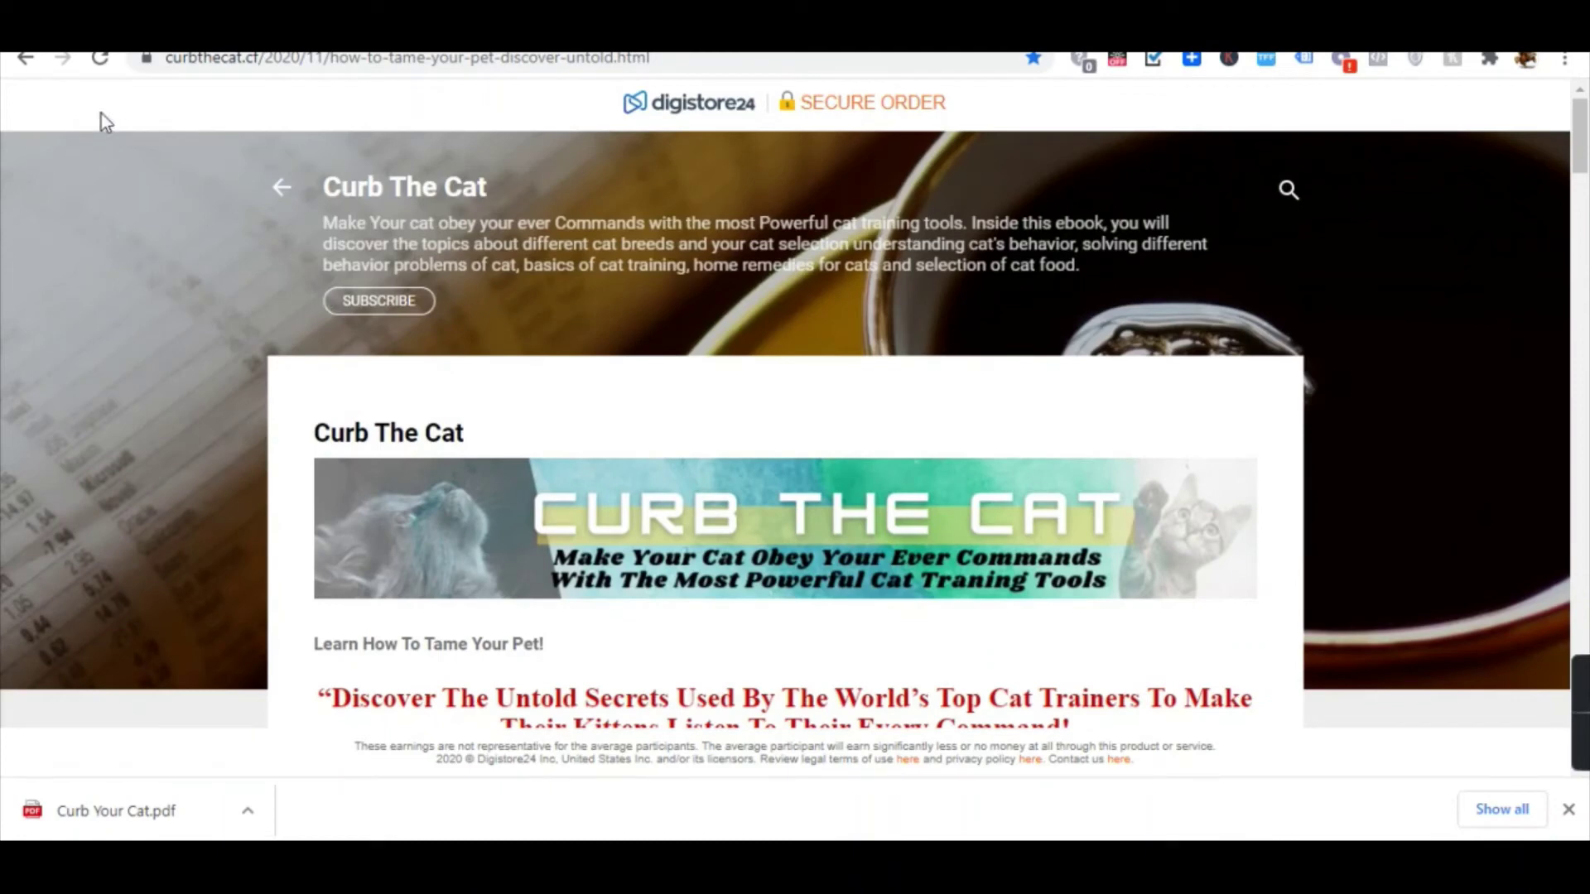
Go back to Sejda and download the edited Curb Your Cat.pdf again.
left_click(23, 62)
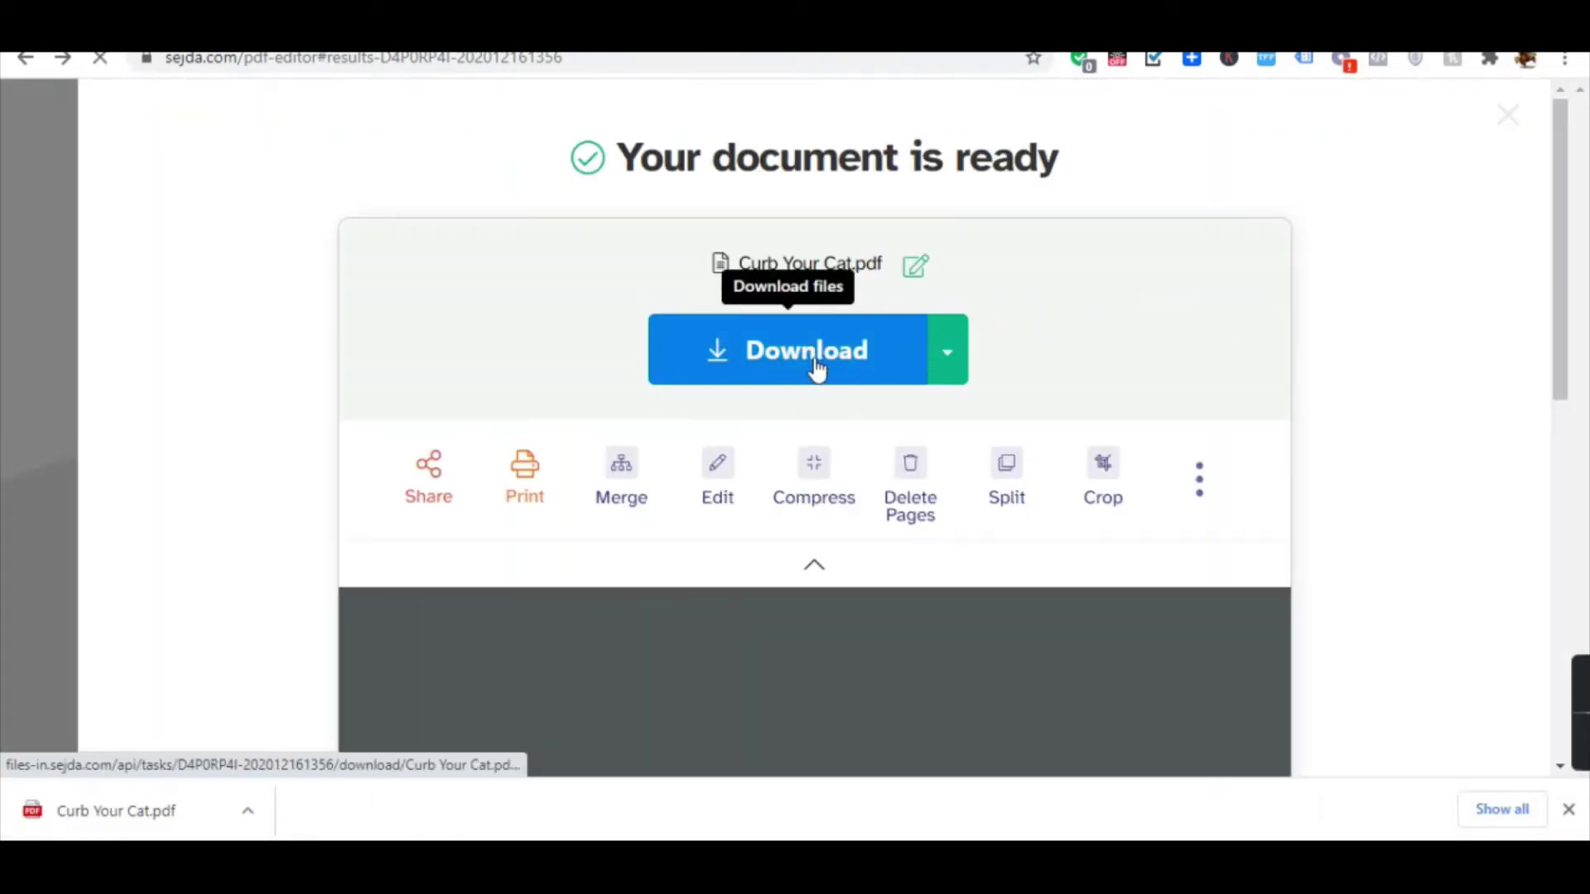
scroll(793, 362, "down", 1)
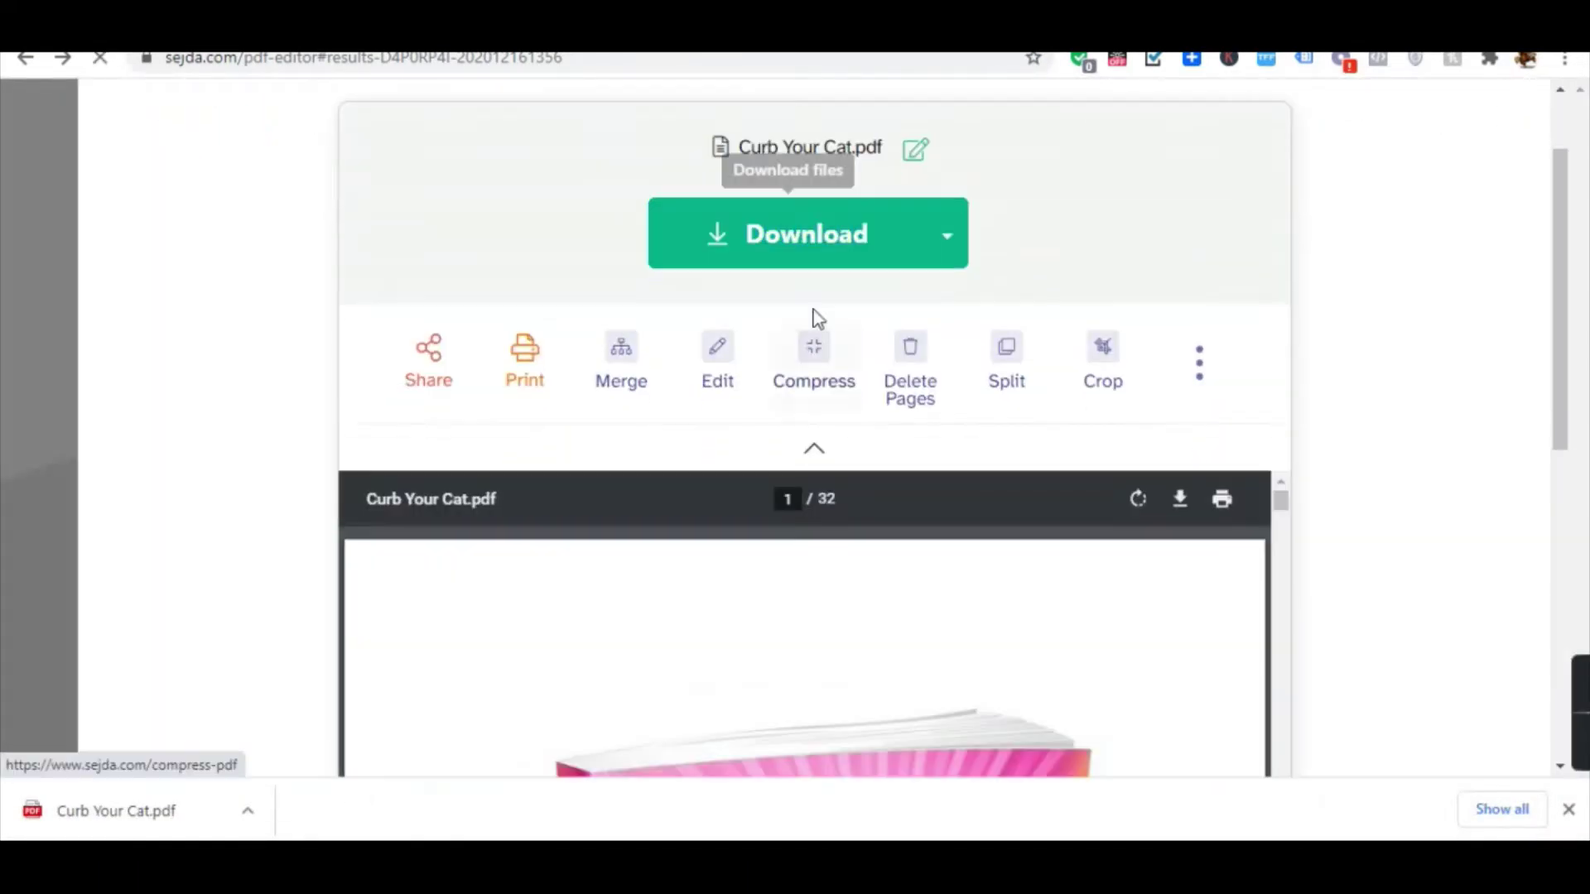
left_click(843, 241)
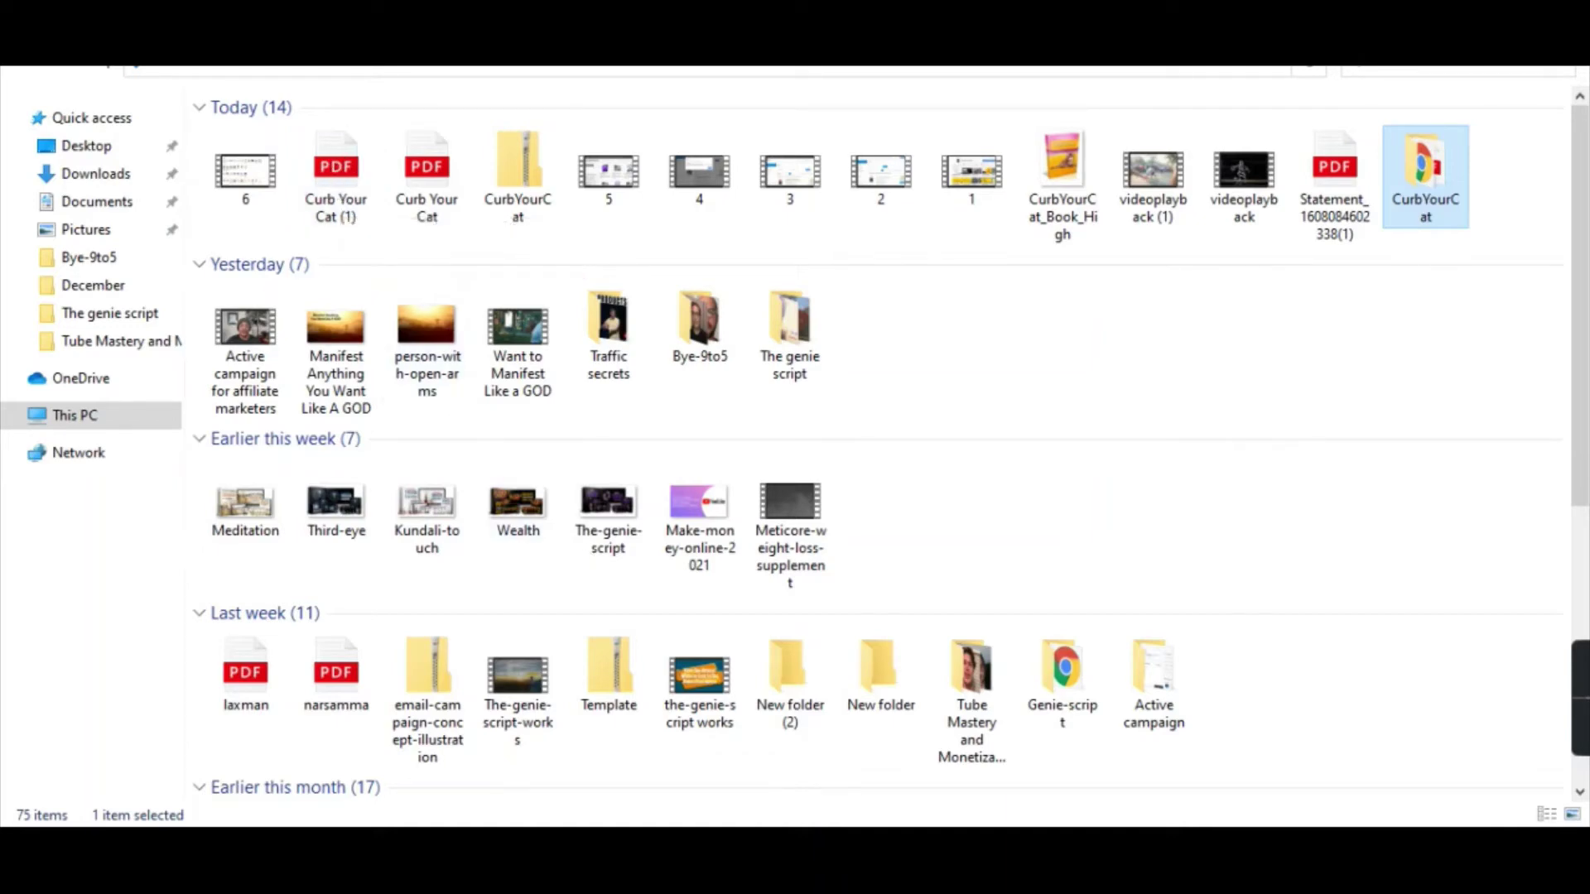
Switch to Google Drive and check the options for CurbYourCat.zip in 'curb the cat'.
left_click(965, 753)
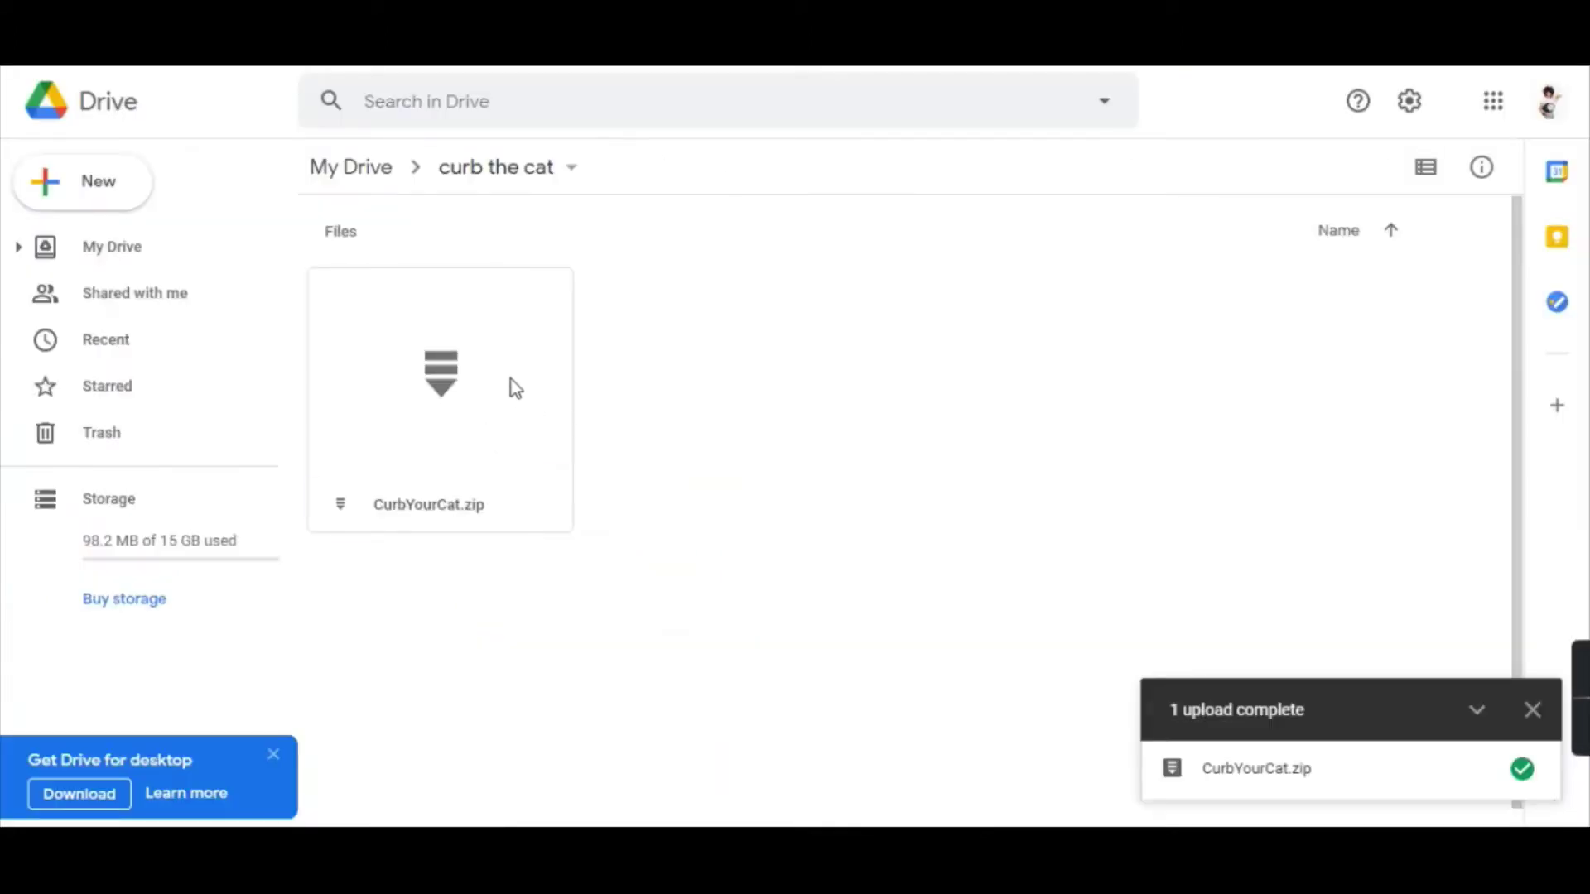
right_click(528, 402)
left_click(1104, 398)
Create a new folder 'Curb your cat' inside 'curb the cat' and open it.
right_click(855, 346)
left_click(677, 400)
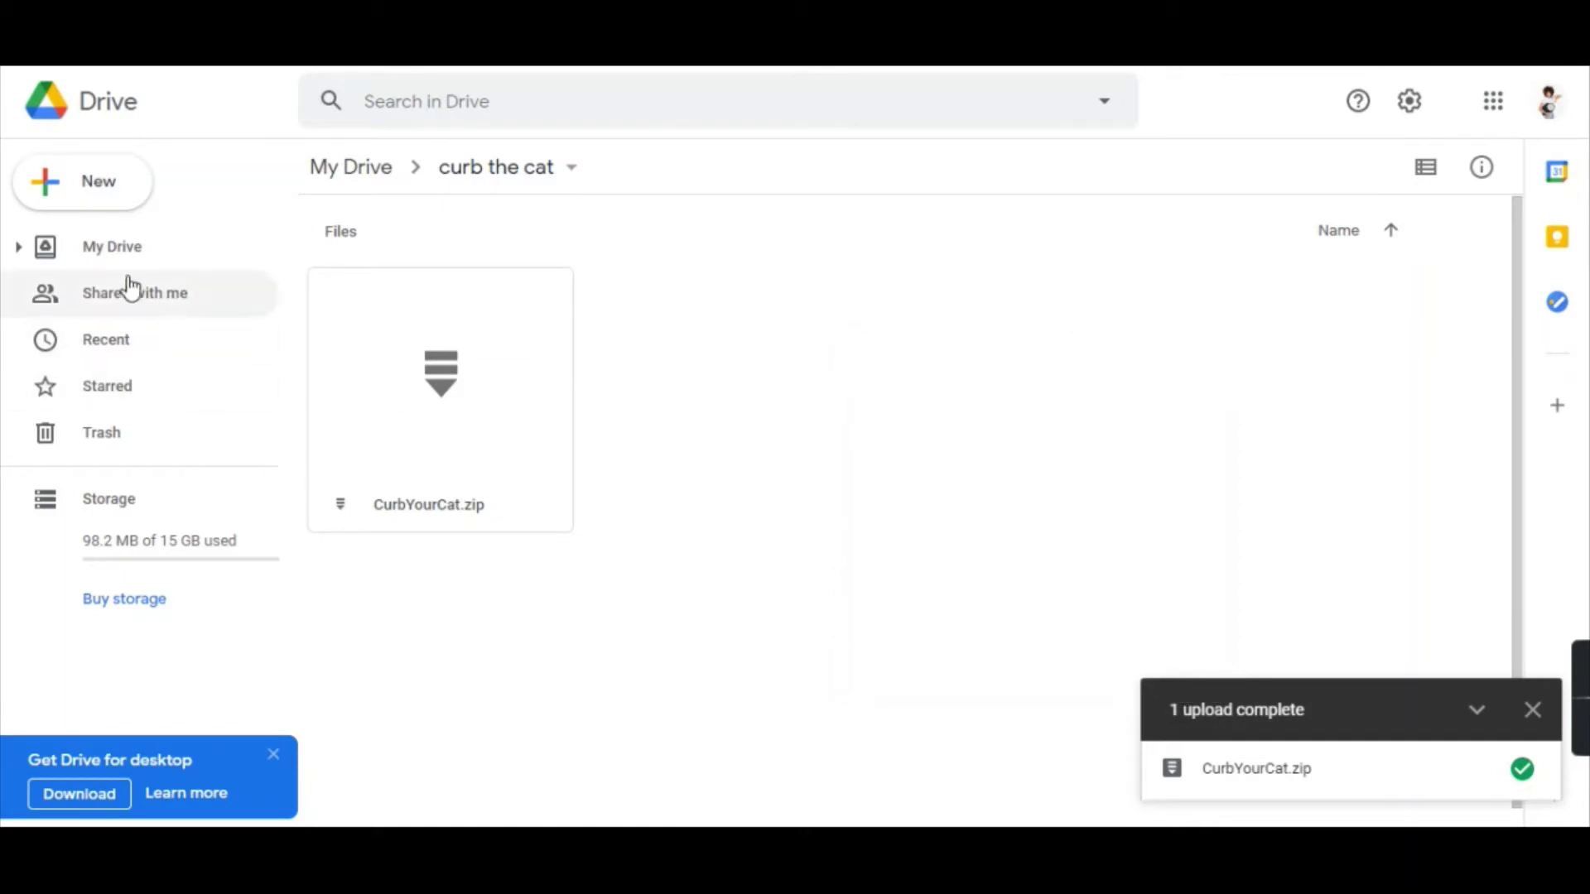
right_click(731, 376)
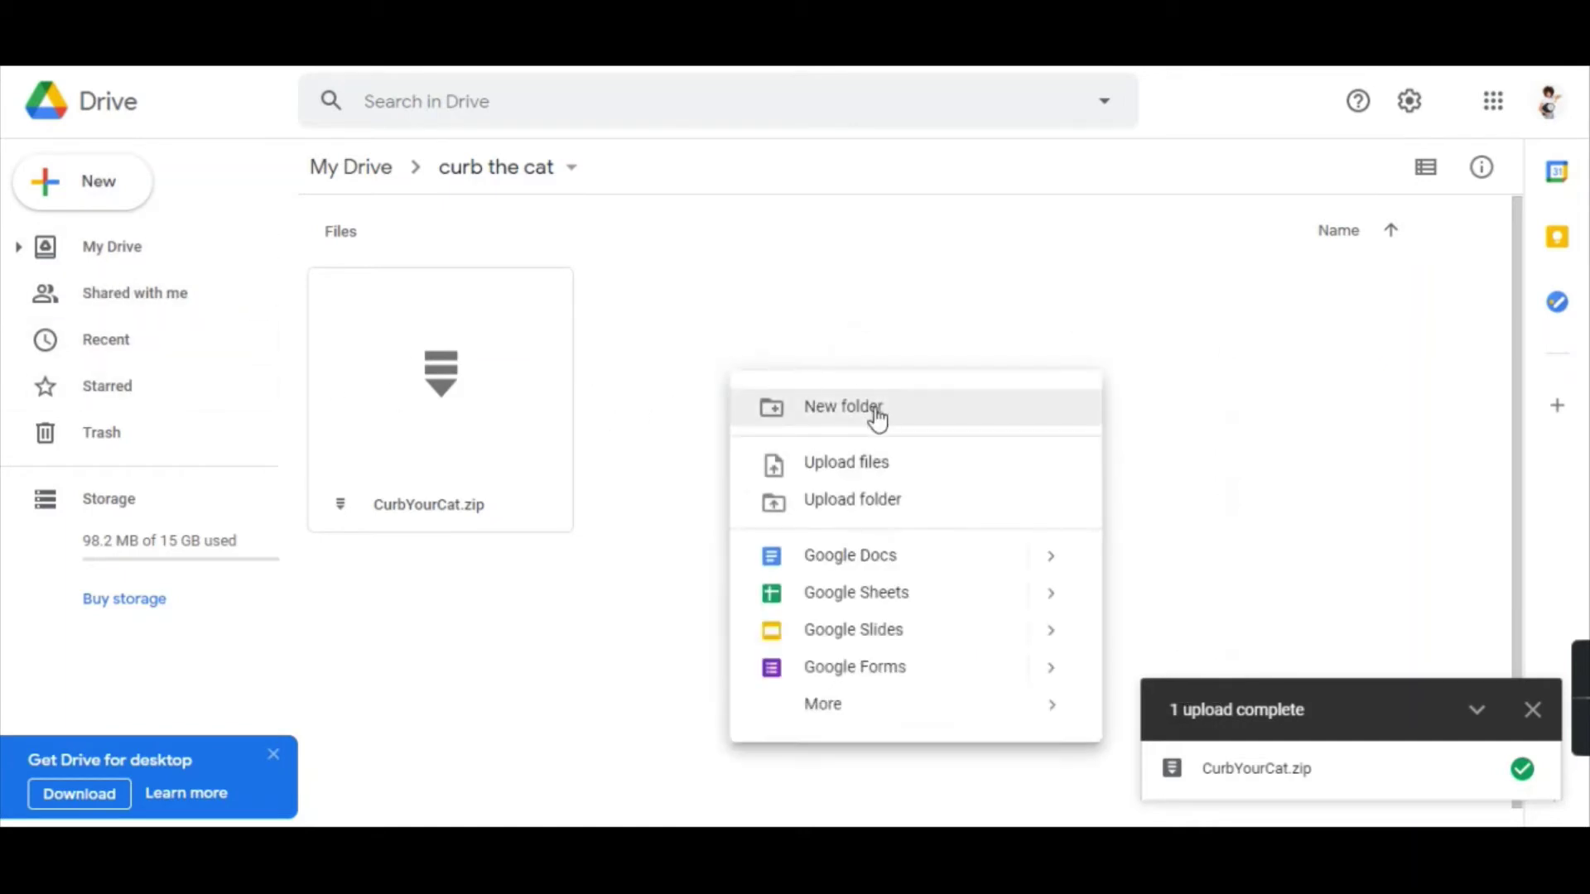
left_click(871, 414)
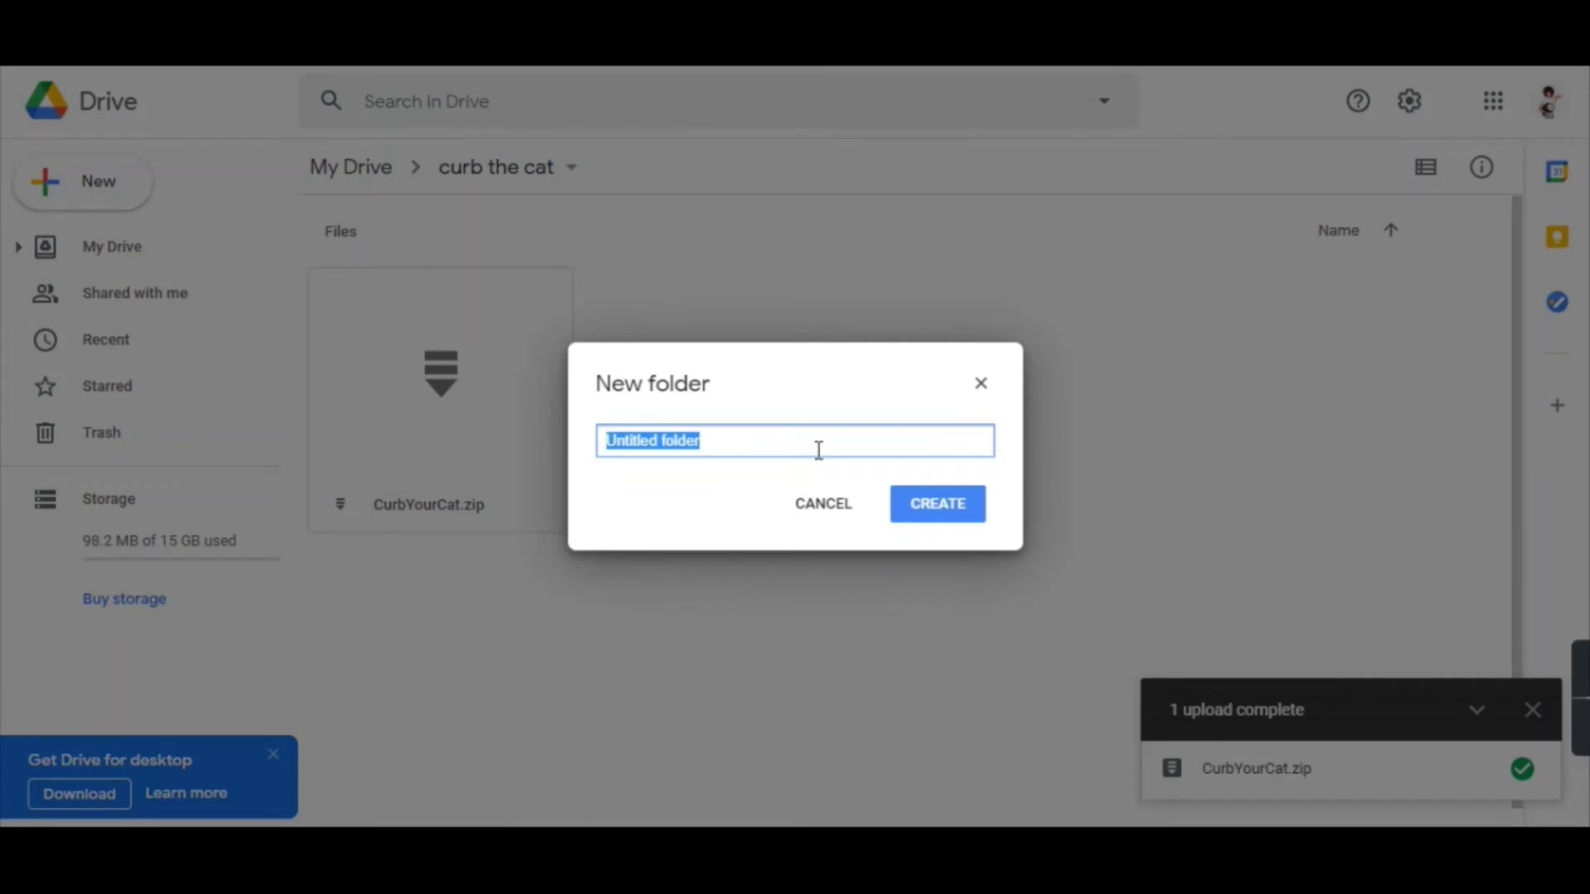
type("Curb your cat")
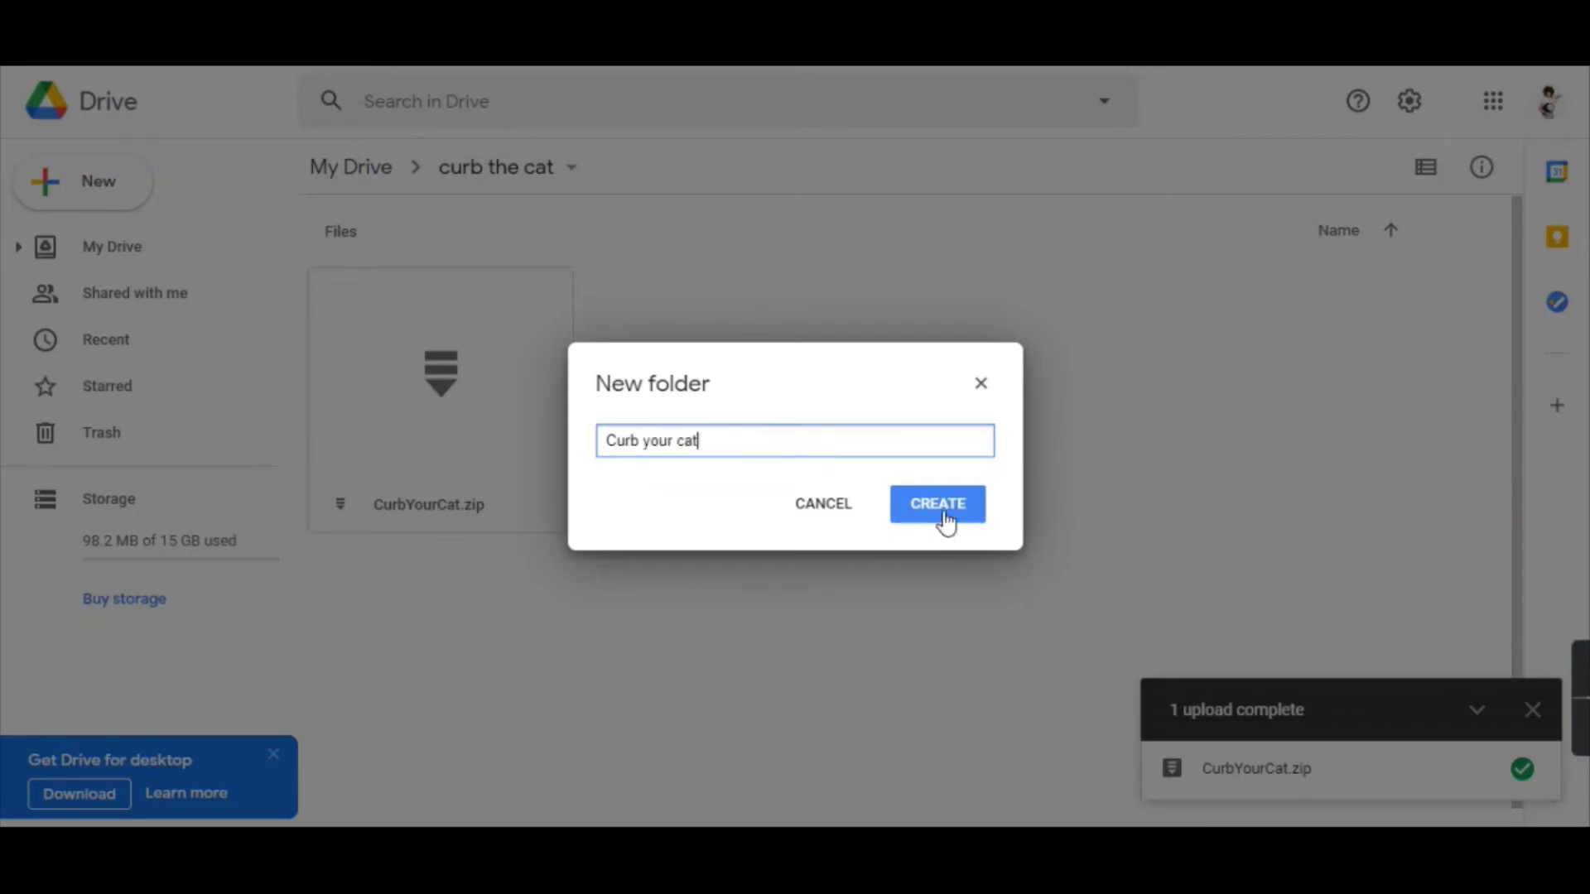
left_click(944, 520)
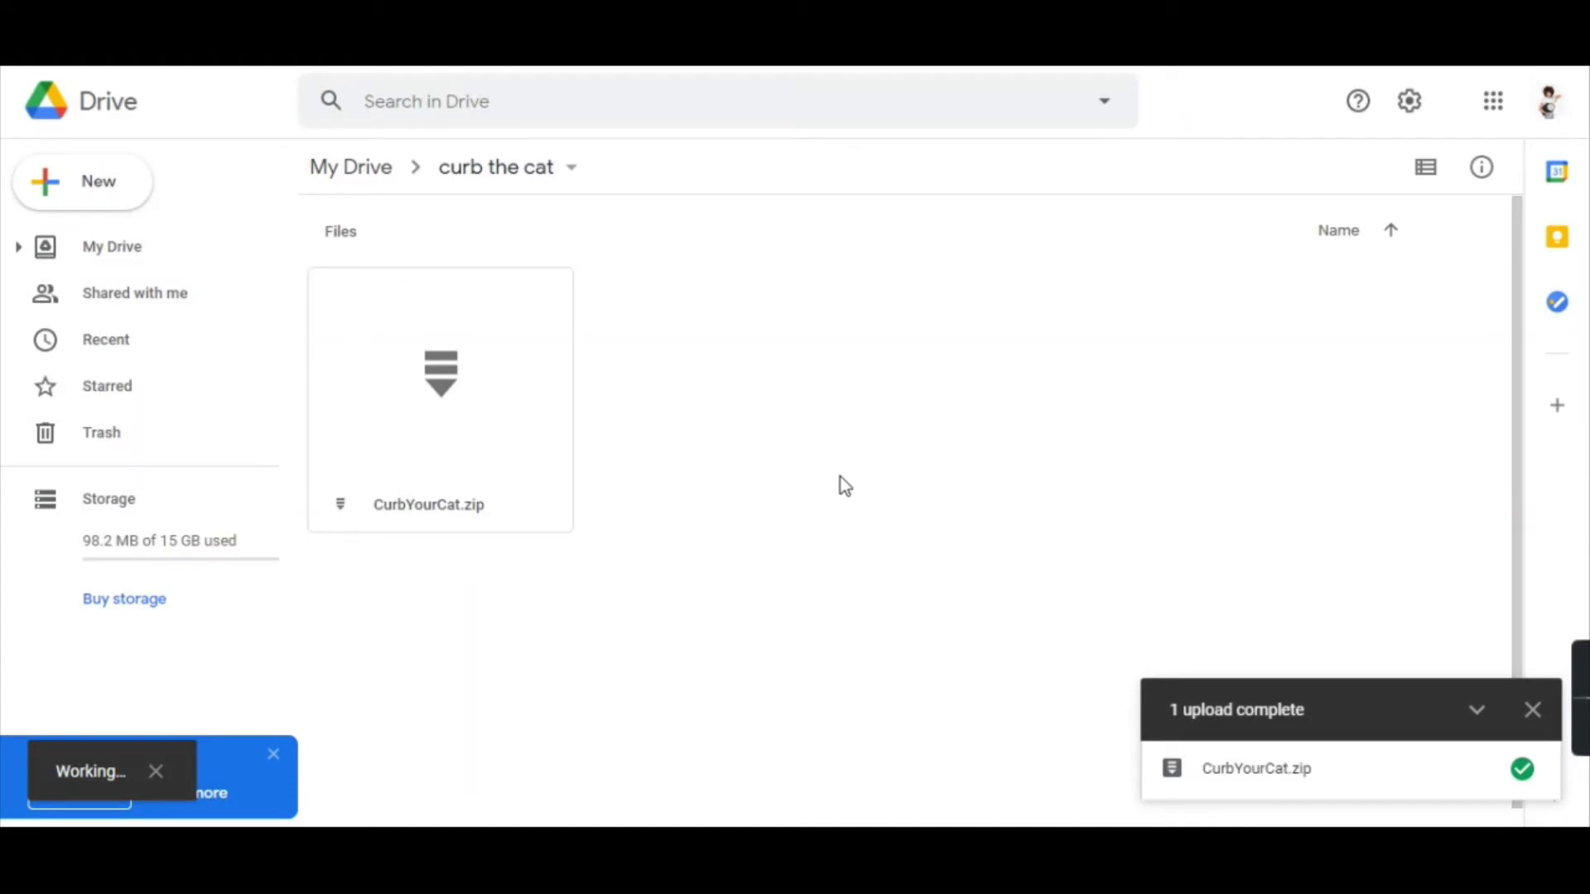
double_click(449, 306)
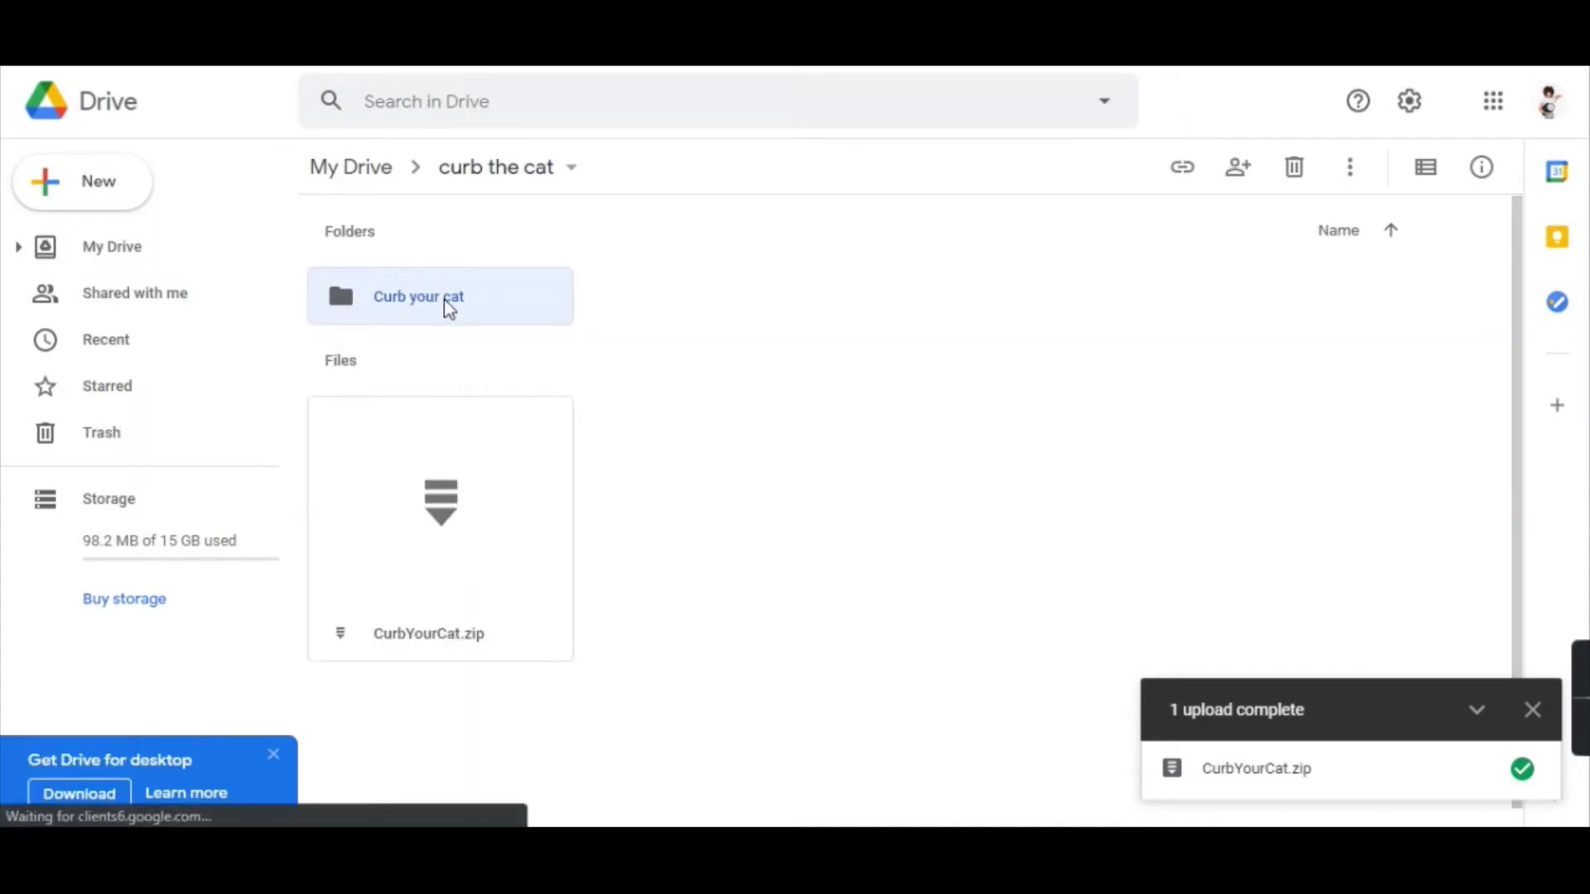
right_click(883, 425)
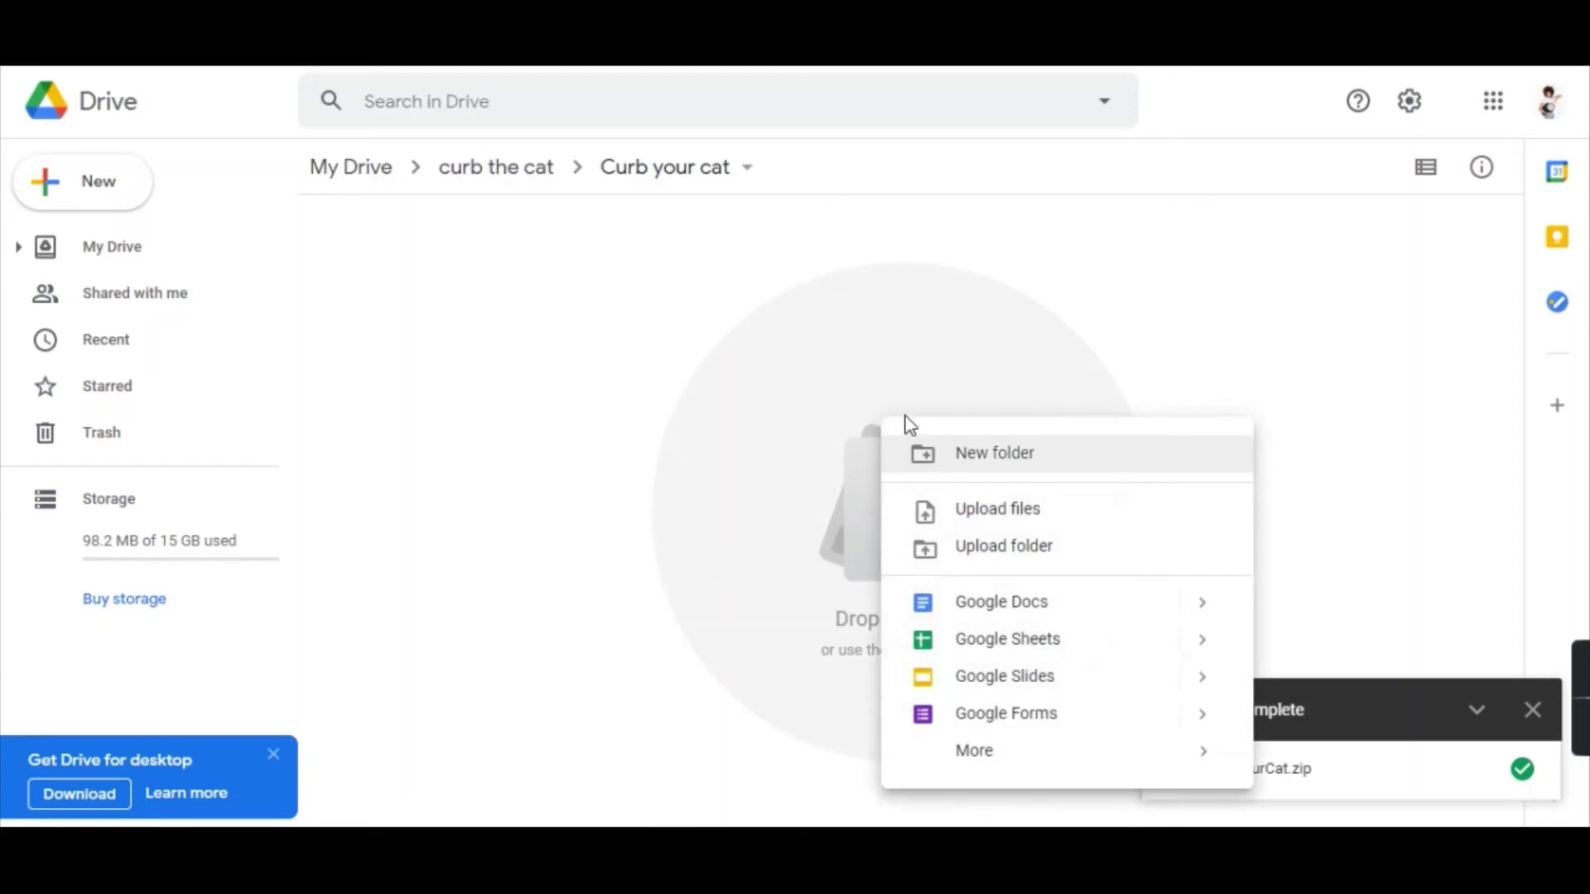
Upload Curb Your Cat (1).pdf from Downloads and select it in the folder.
left_click(1018, 507)
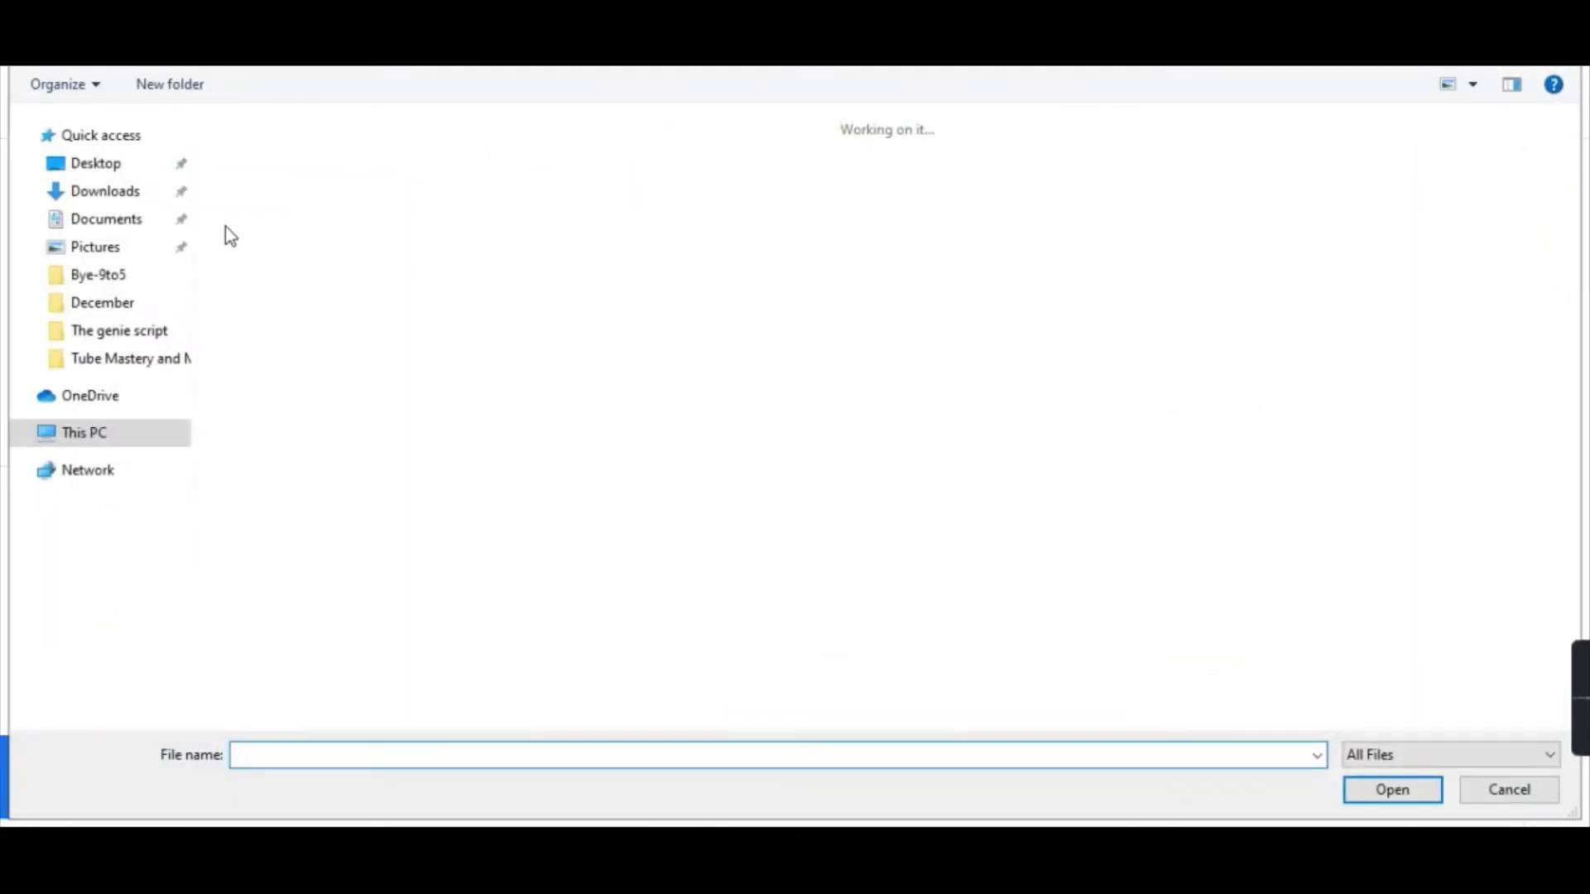
left_click(1208, 217)
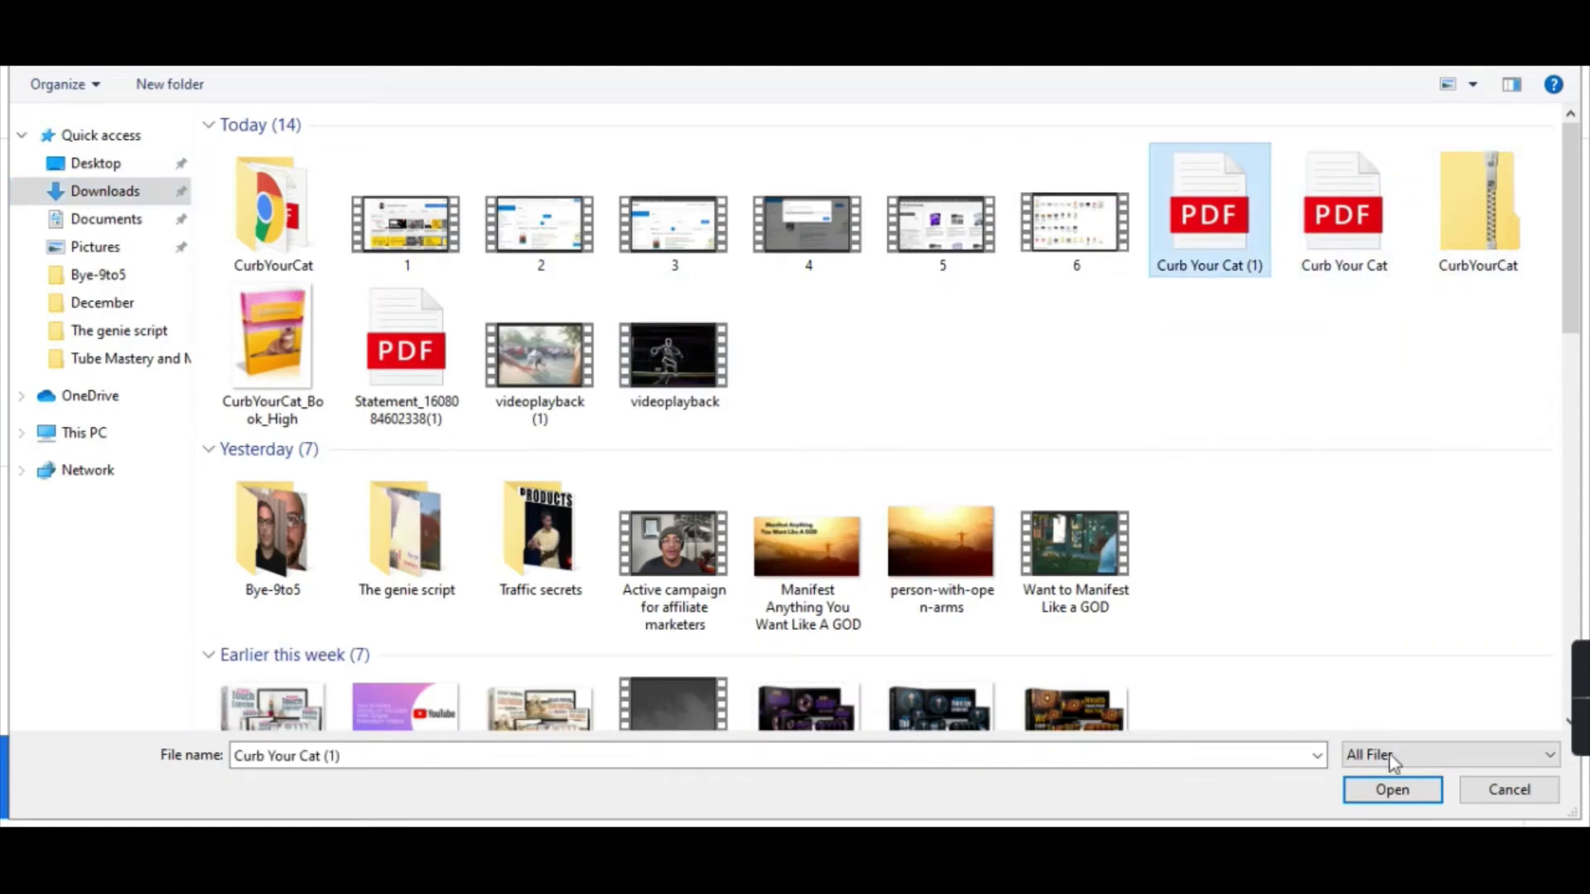
left_click(1417, 792)
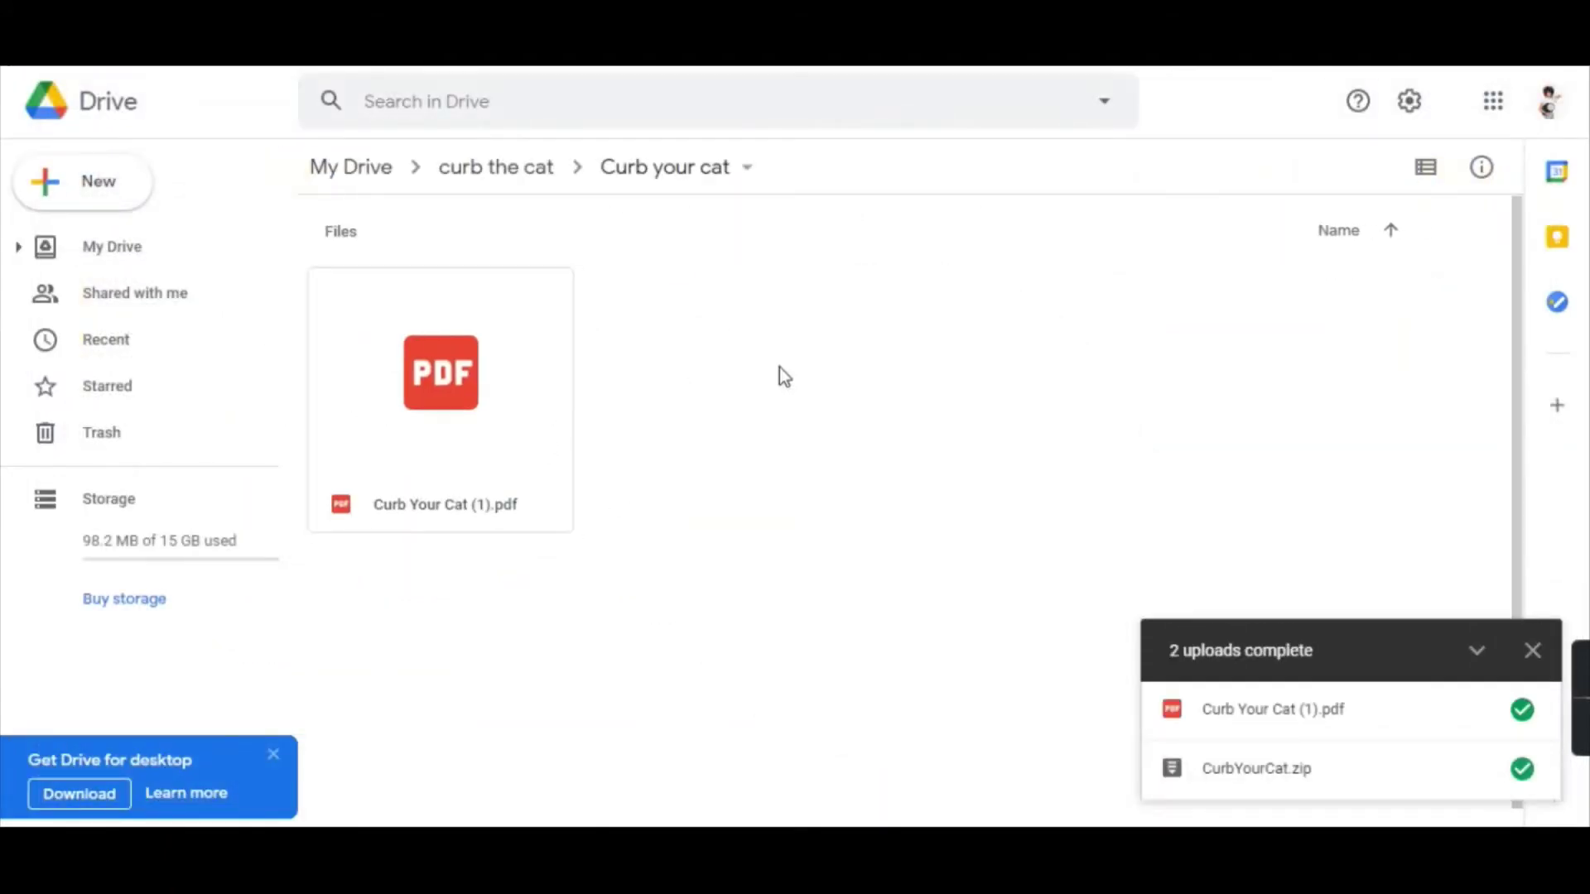
left_click(457, 445)
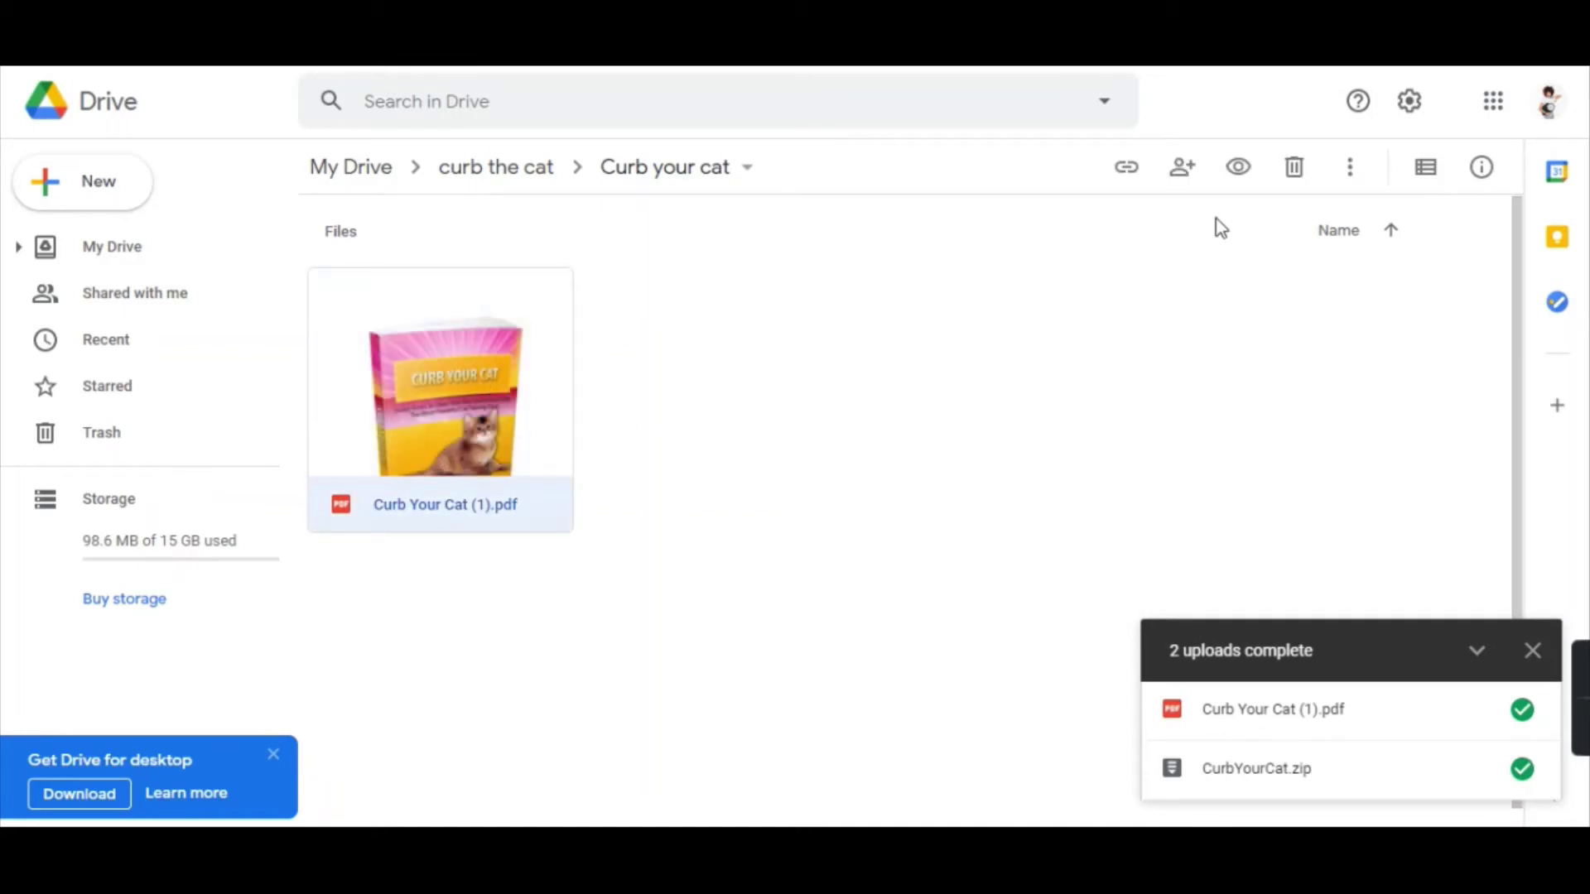
Set the PDF's link sharing to 'Anyone with the link' and select the share URL.
left_click(1127, 169)
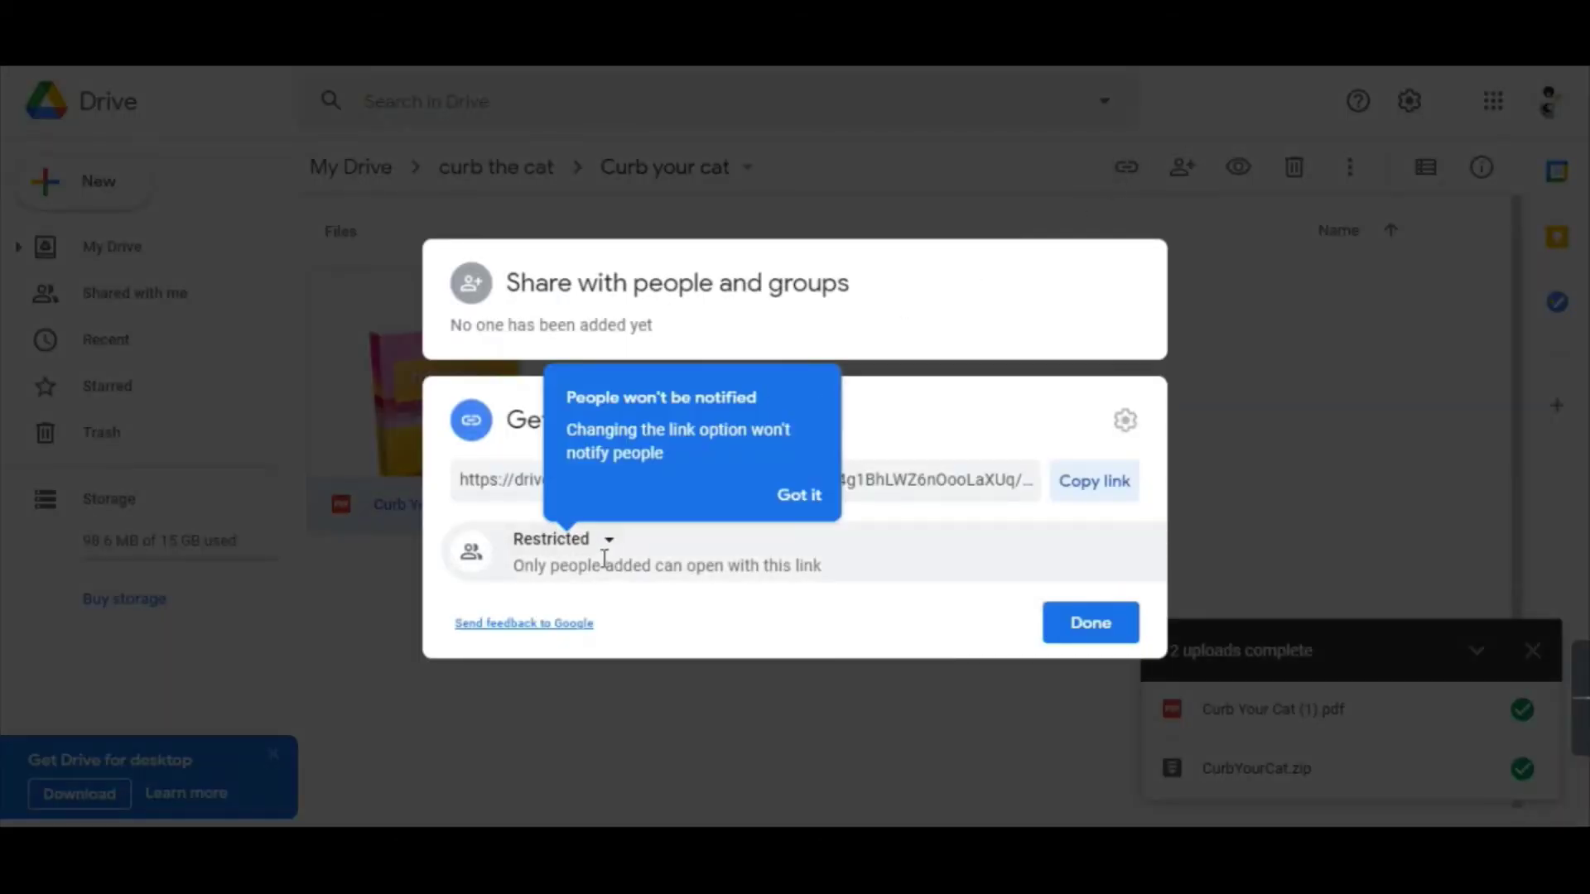
left_click(601, 541)
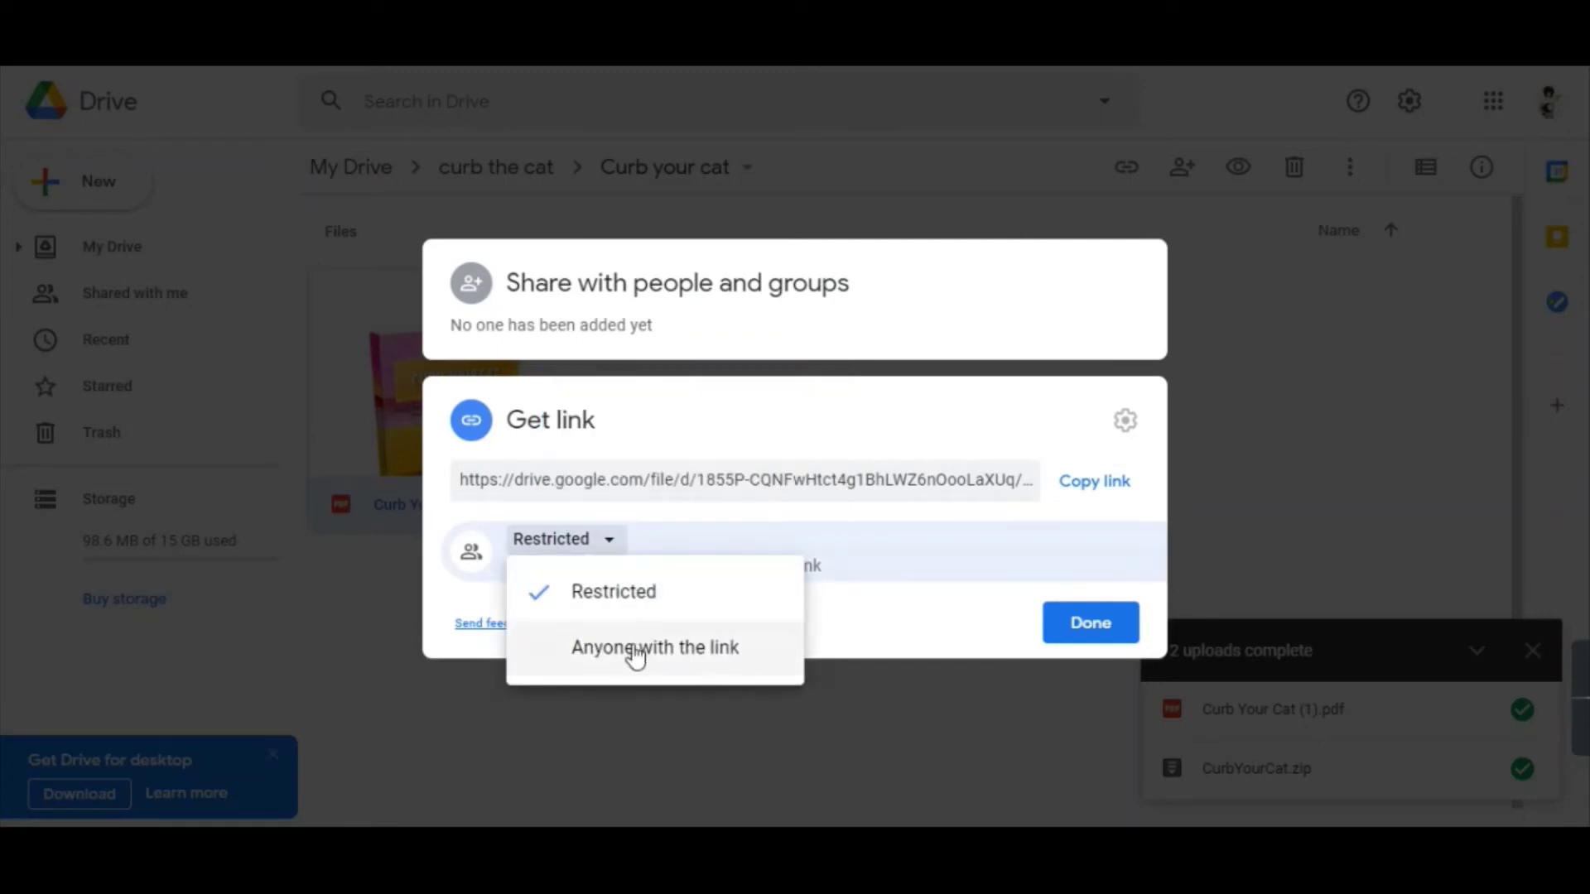
left_click(633, 651)
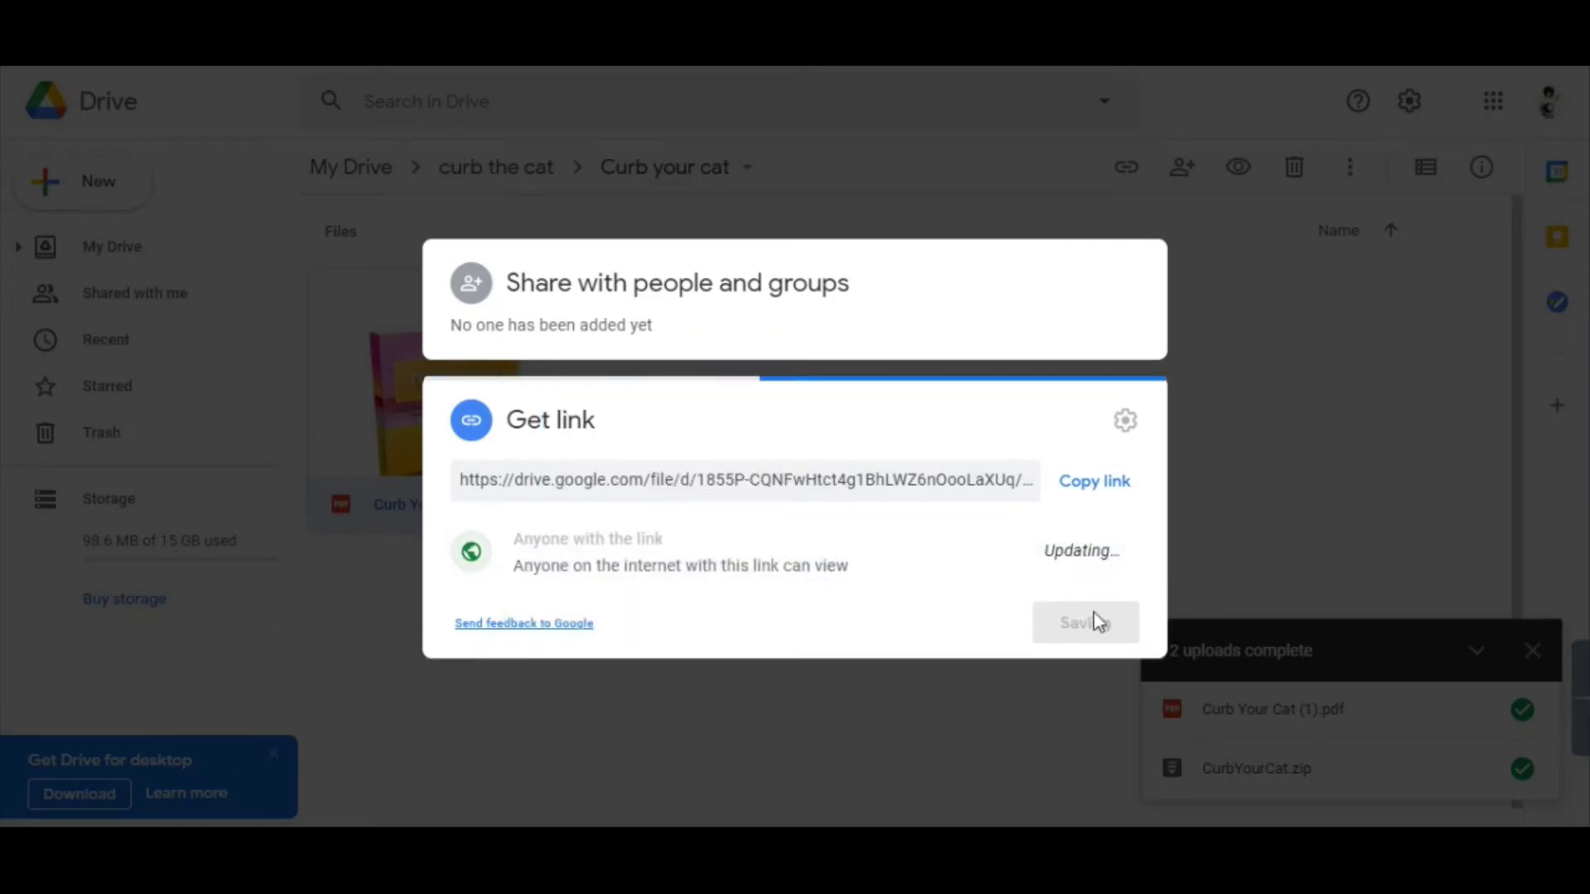
left_click(900, 444)
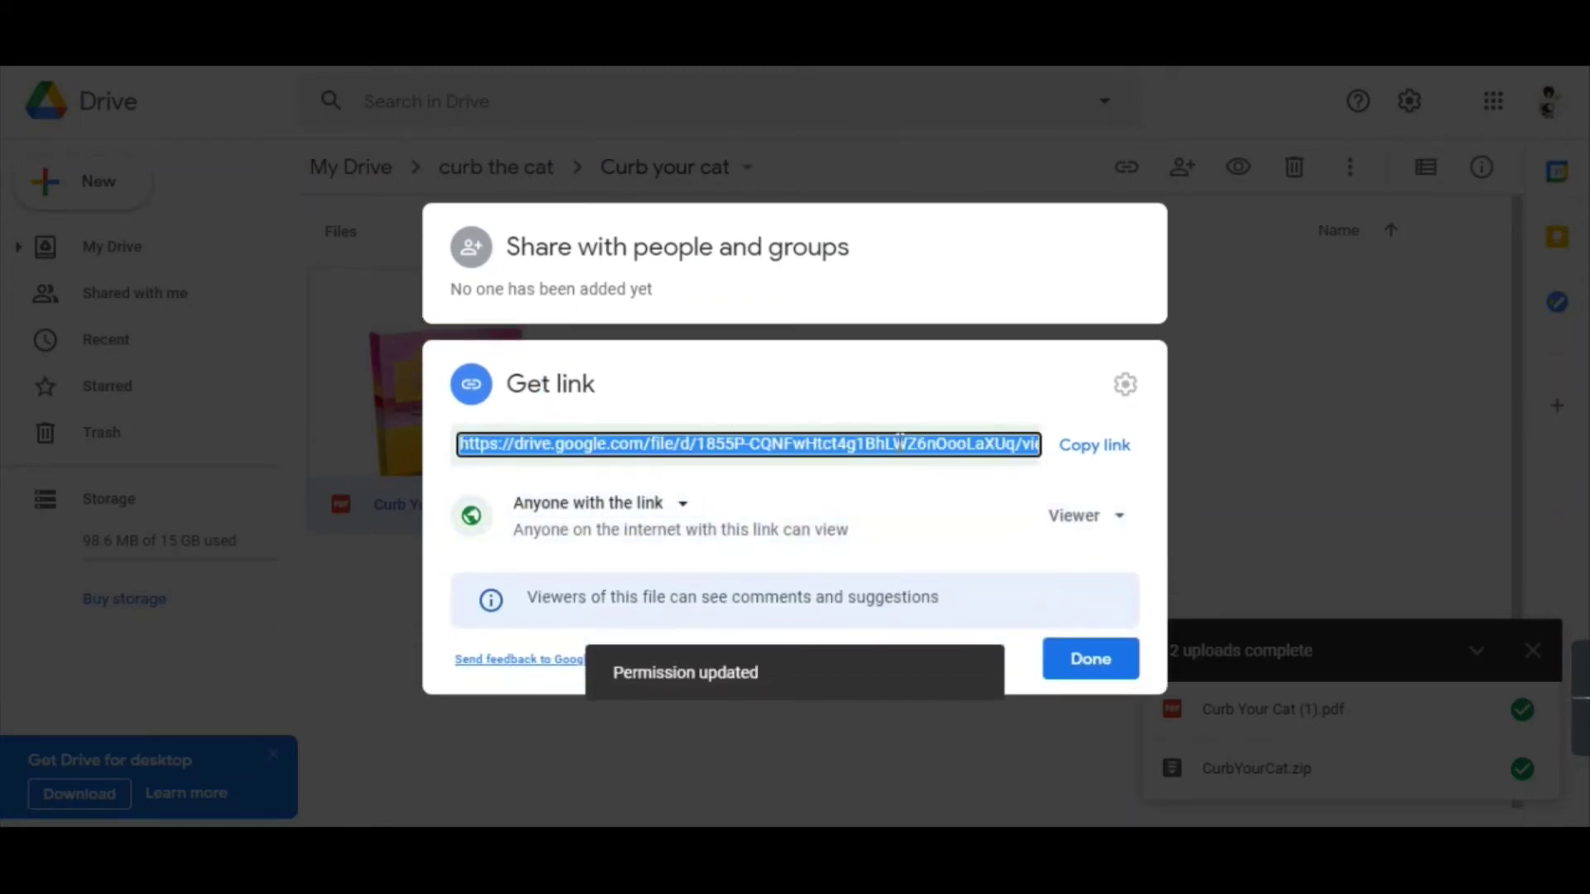
Paste the Drive share link on its own line below 'sejda' in Notepad and close sharing.
key("alt+Tab")
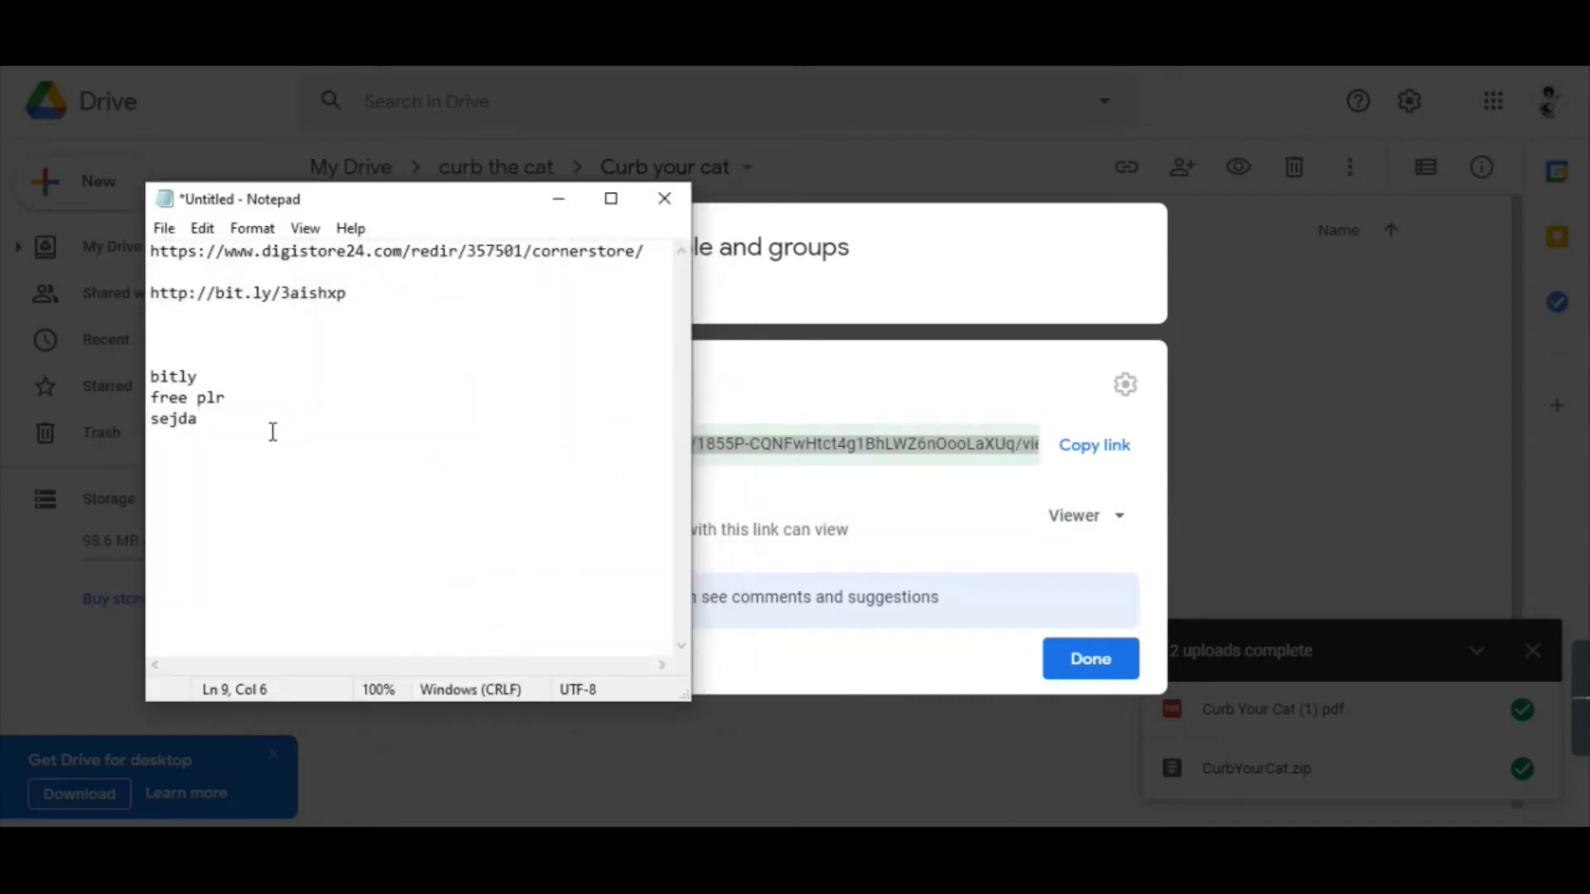
key("Return")
key("Return")
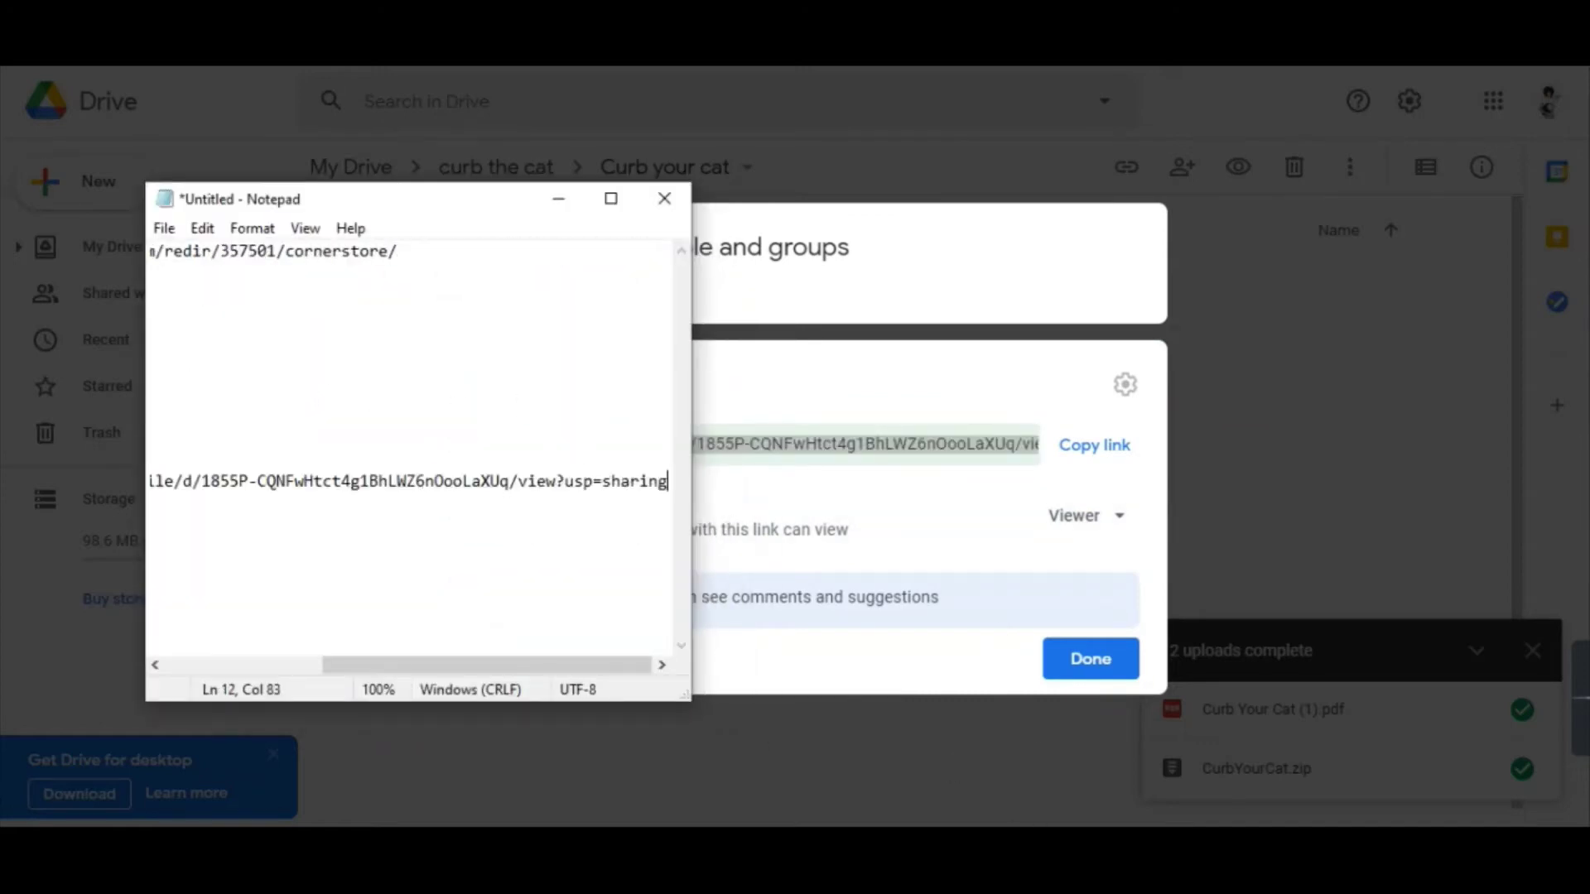
left_click(610, 199)
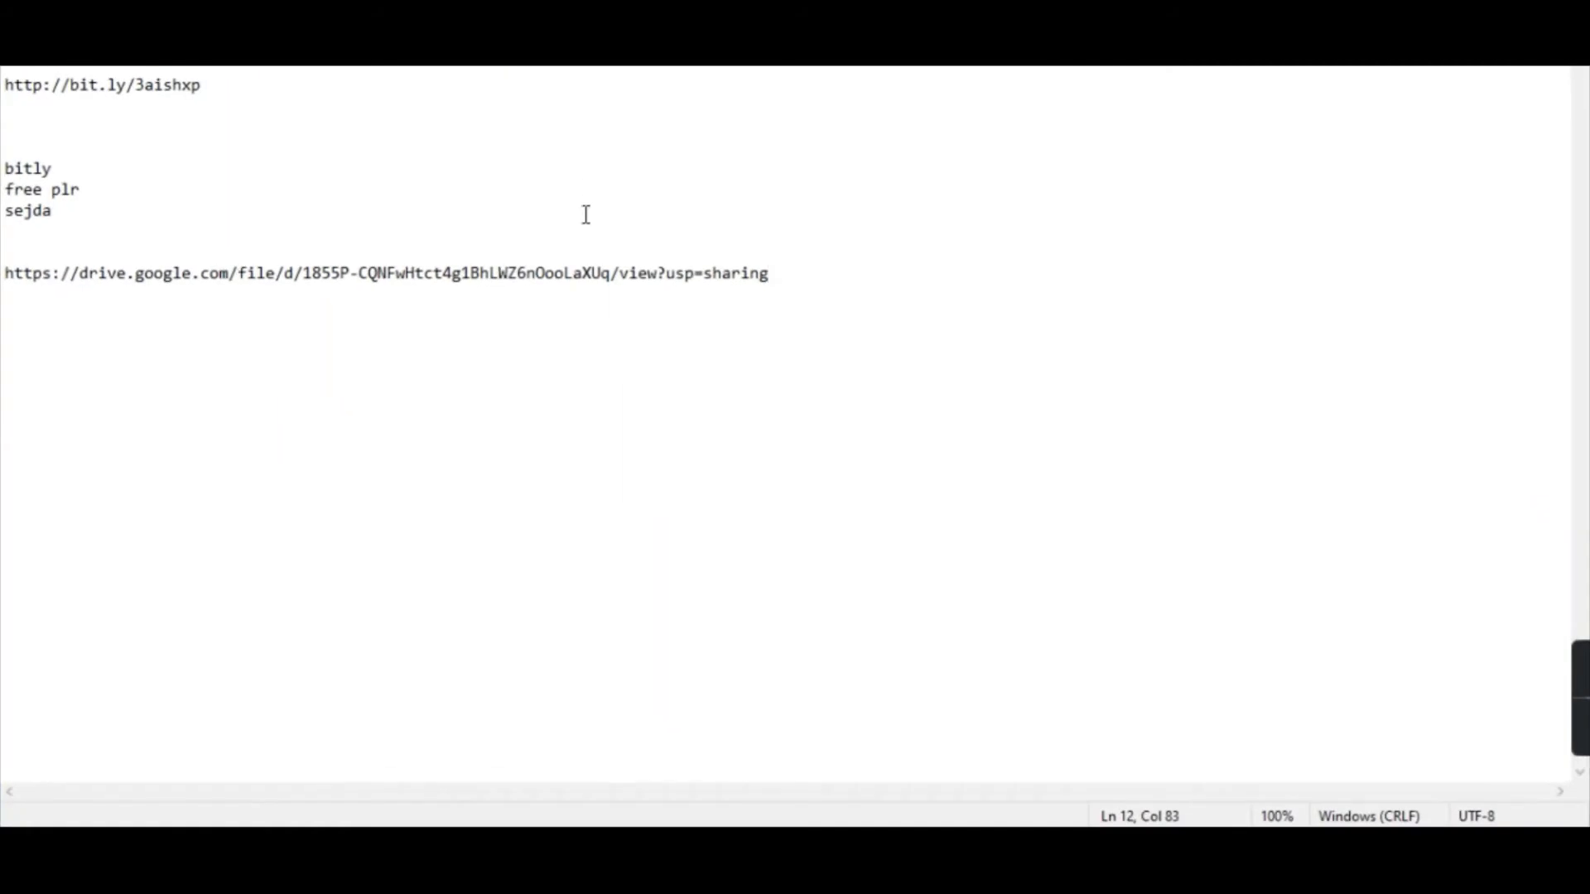
key("ctrl+z")
key("Return")
key("Return")
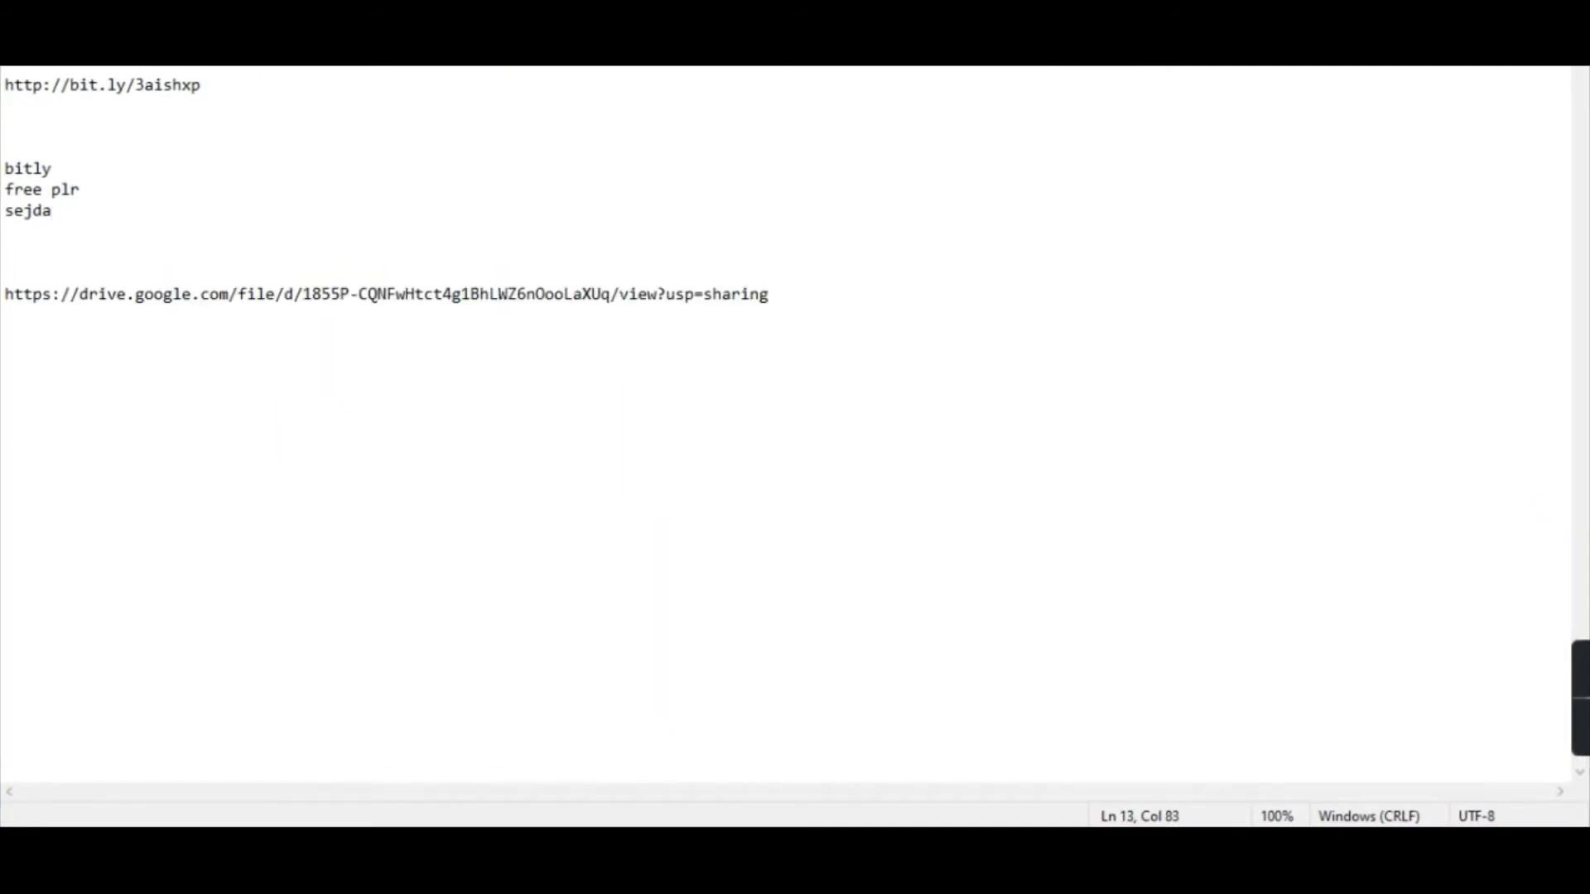
key("alt+Tab")
left_click(1120, 656)
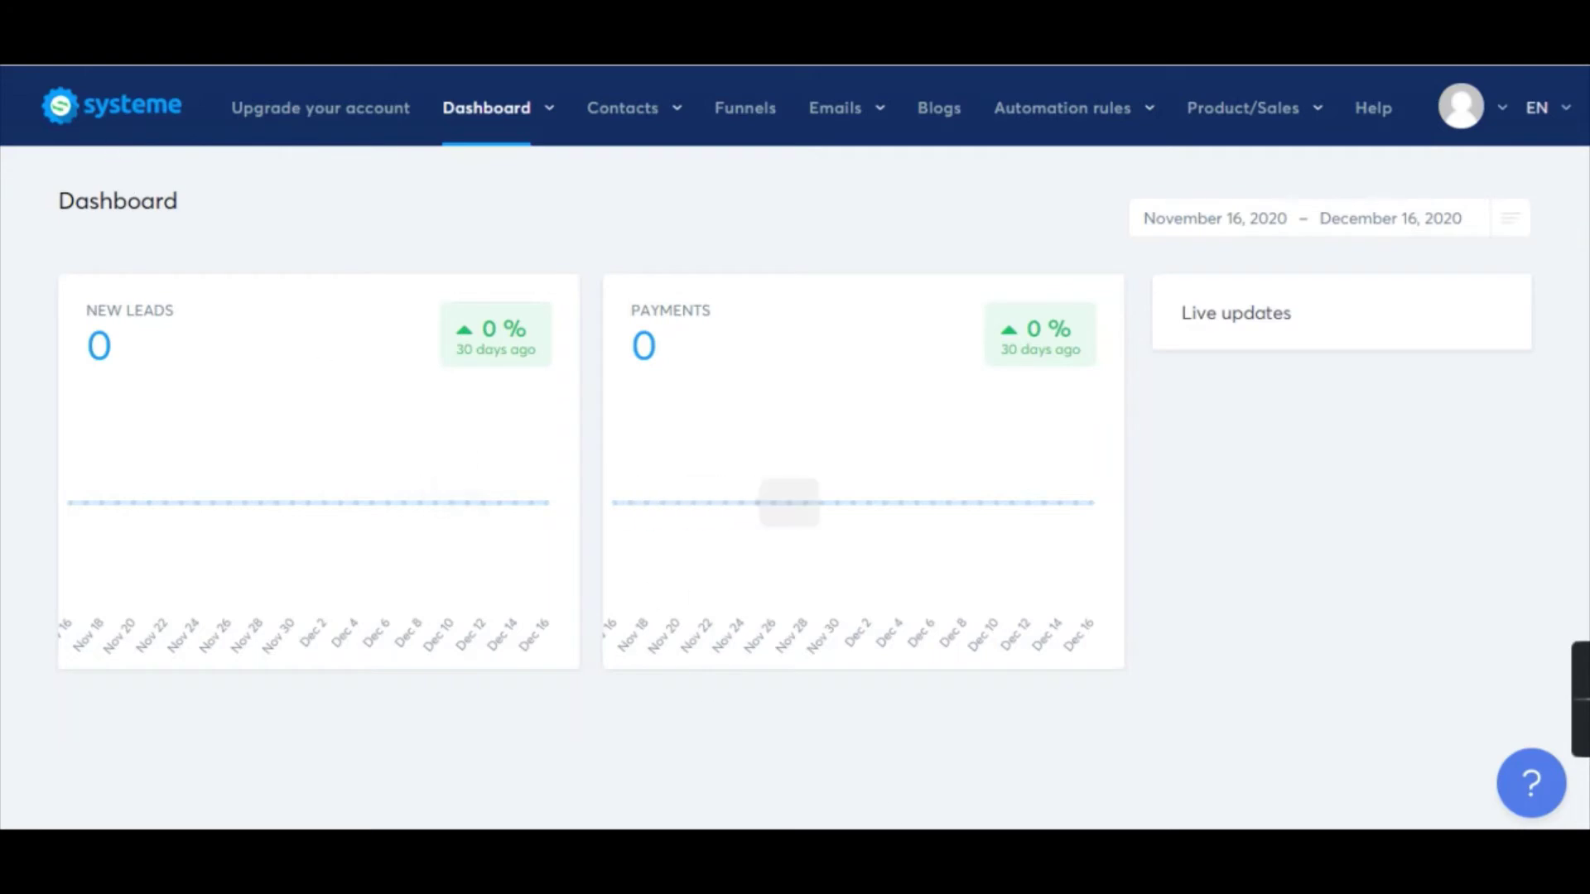
Glance over the Curb Your Cat page, then list the funnels curb the cat 2, Curb The Cat1 and Curb The Cat.
left_click(977, 729)
scroll(863, 431, "down", 3)
scroll(863, 431, "up", 3)
left_click(206, 313)
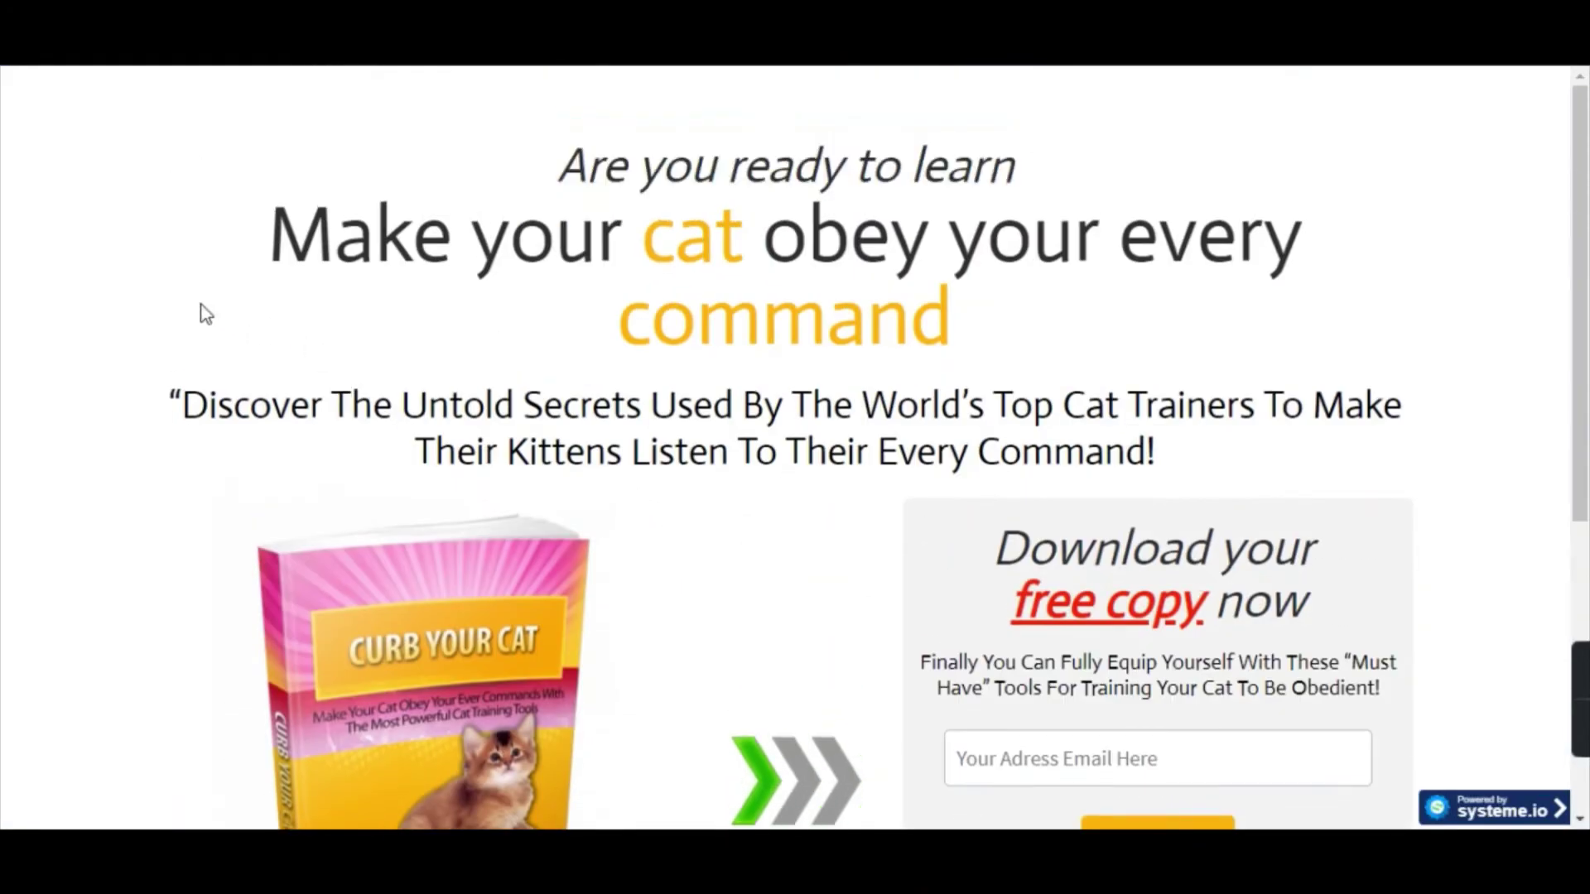
scroll(505, 207, "down", 1)
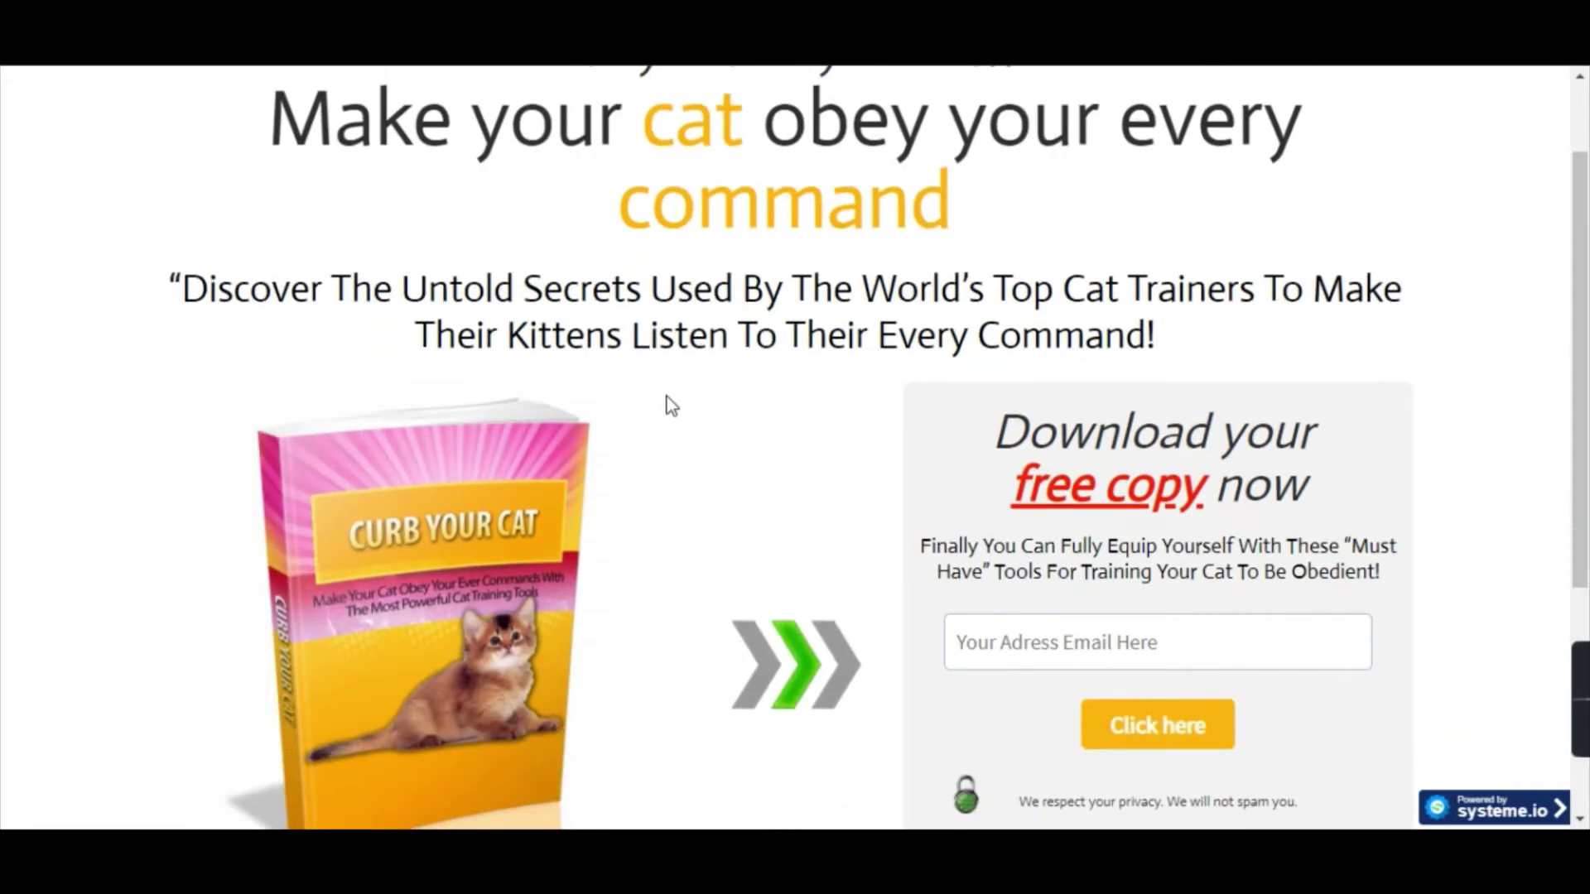
scroll(667, 396, "up", 1)
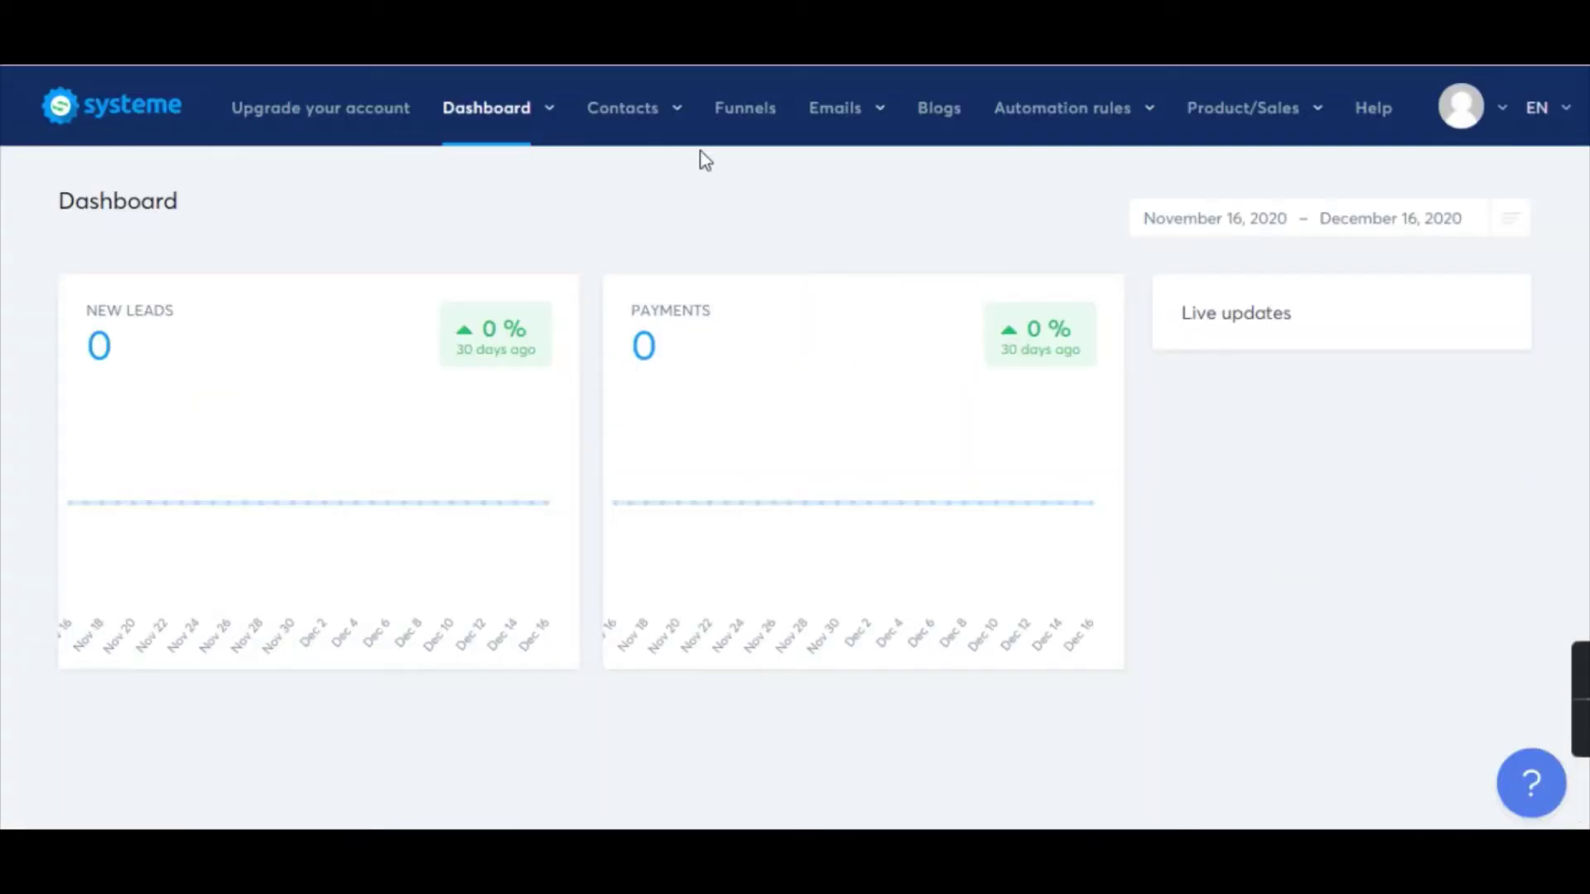
left_click(755, 124)
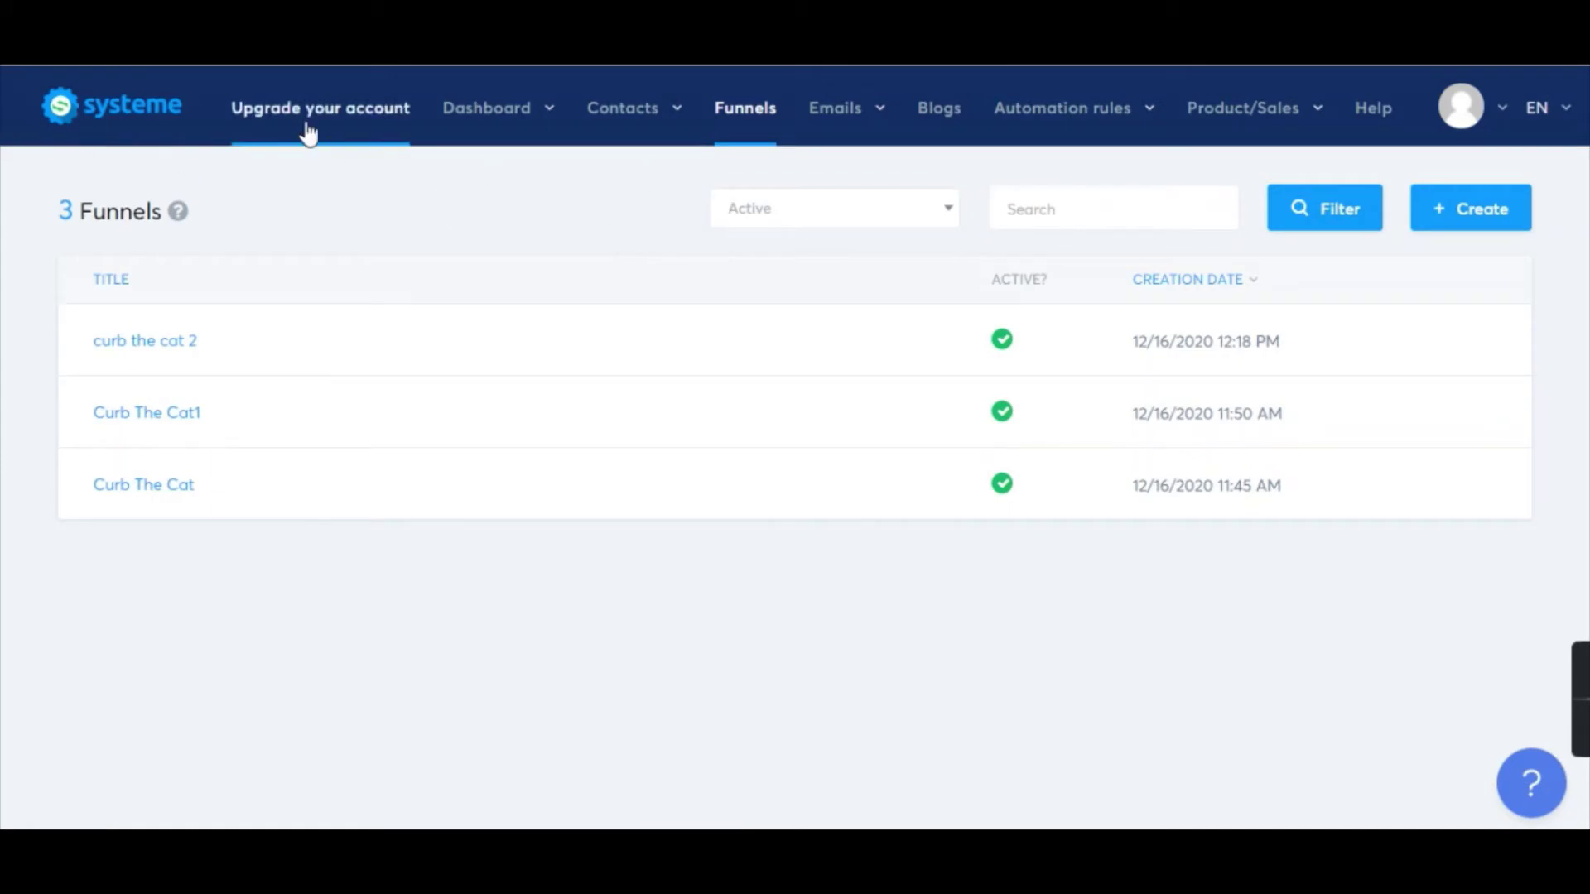
mouse_move(488, 135)
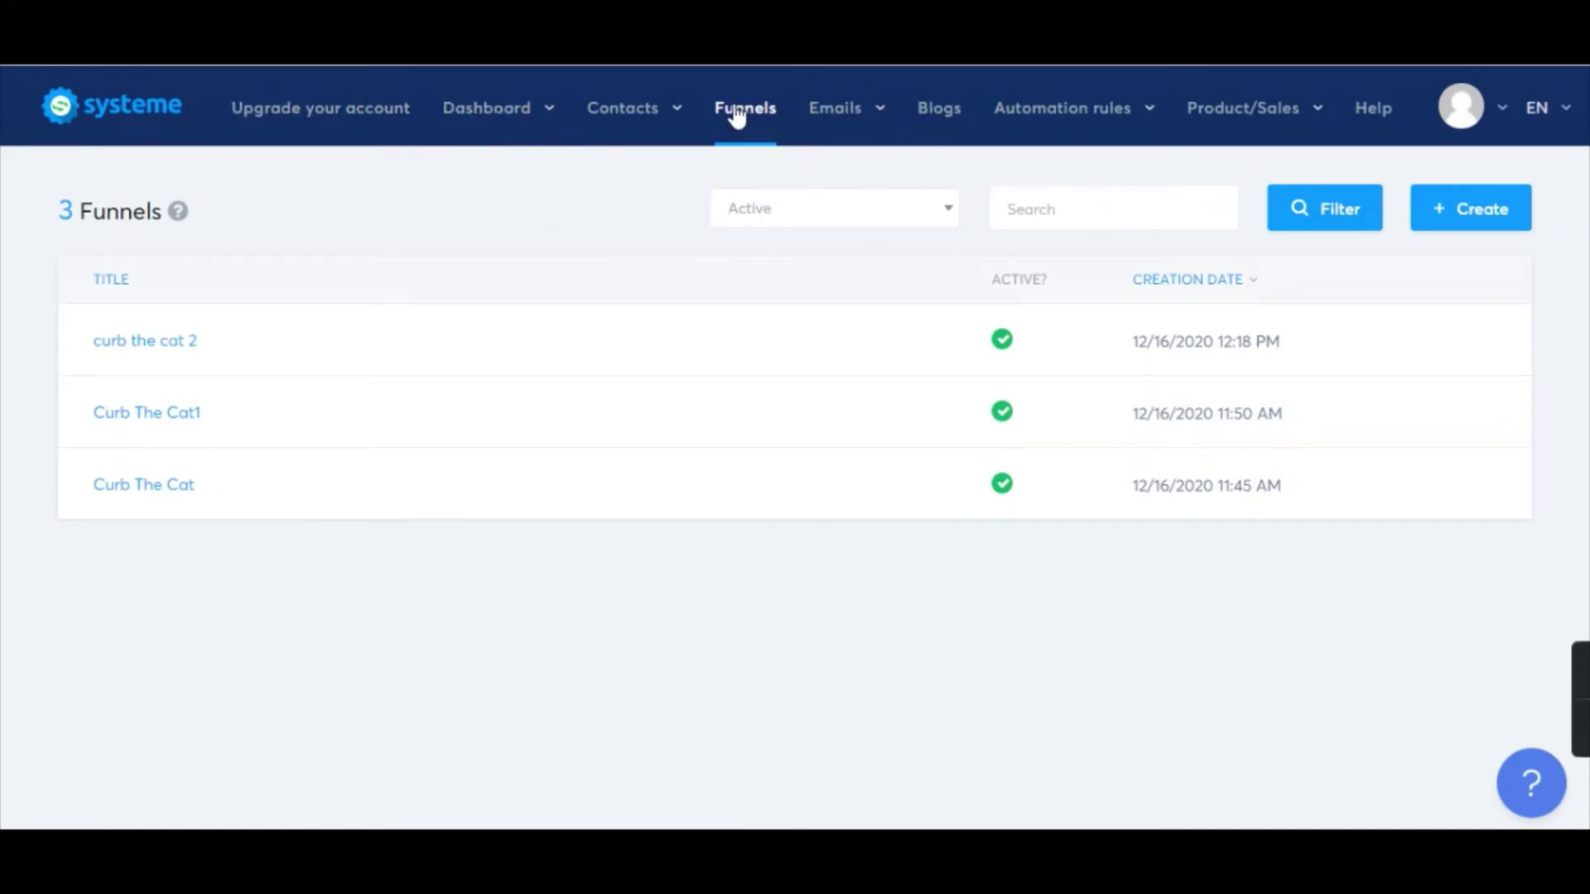
Create a new funnel of type Build an audience named 'curb your cat'.
left_click(1484, 214)
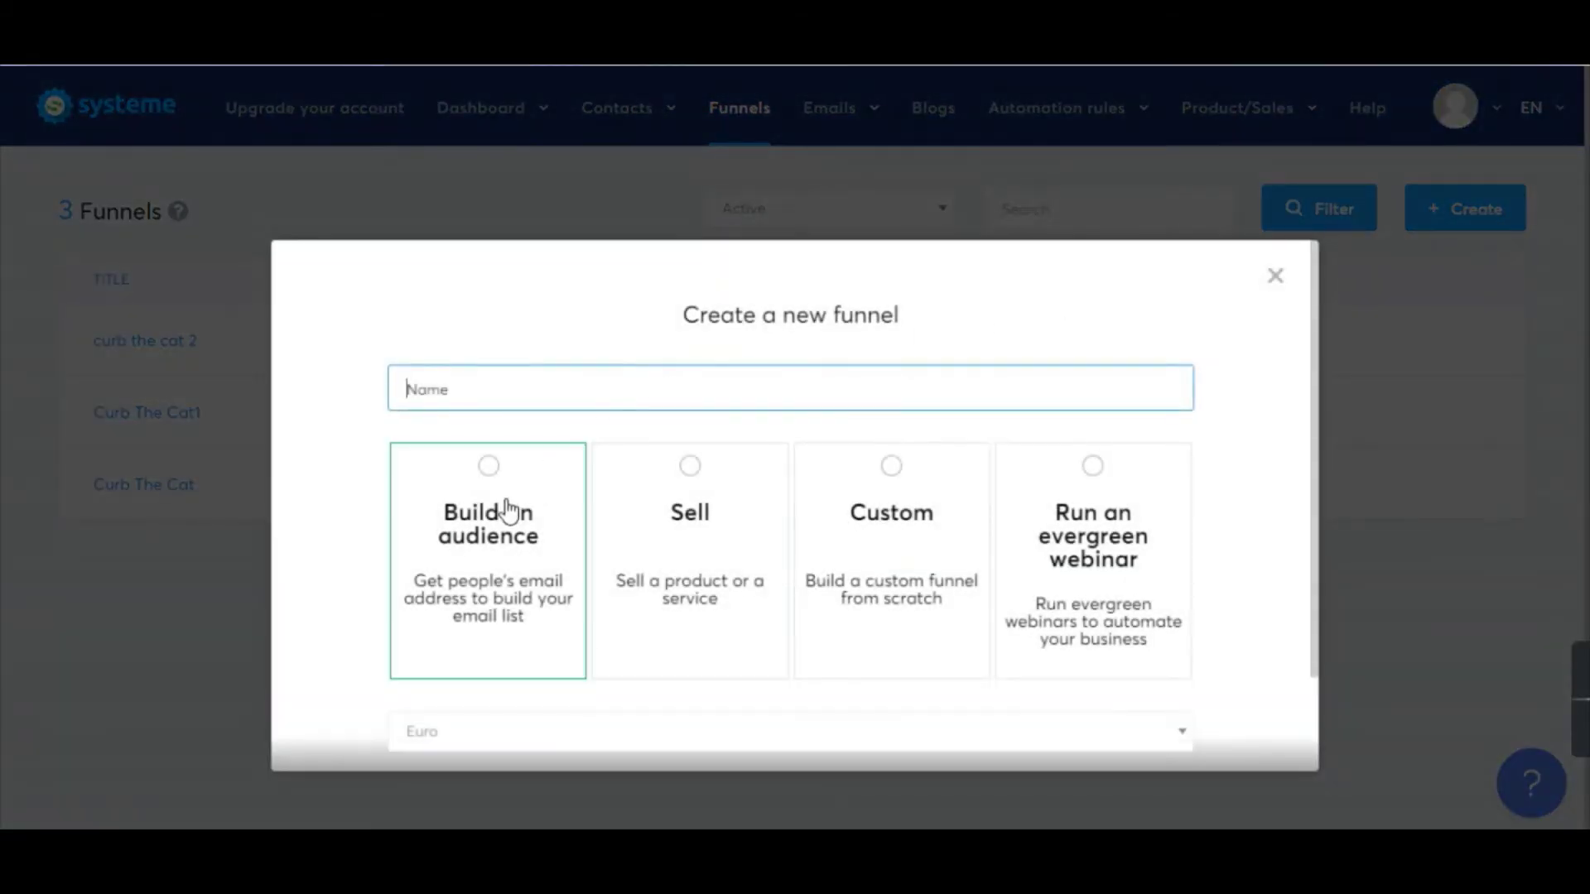
left_click(502, 482)
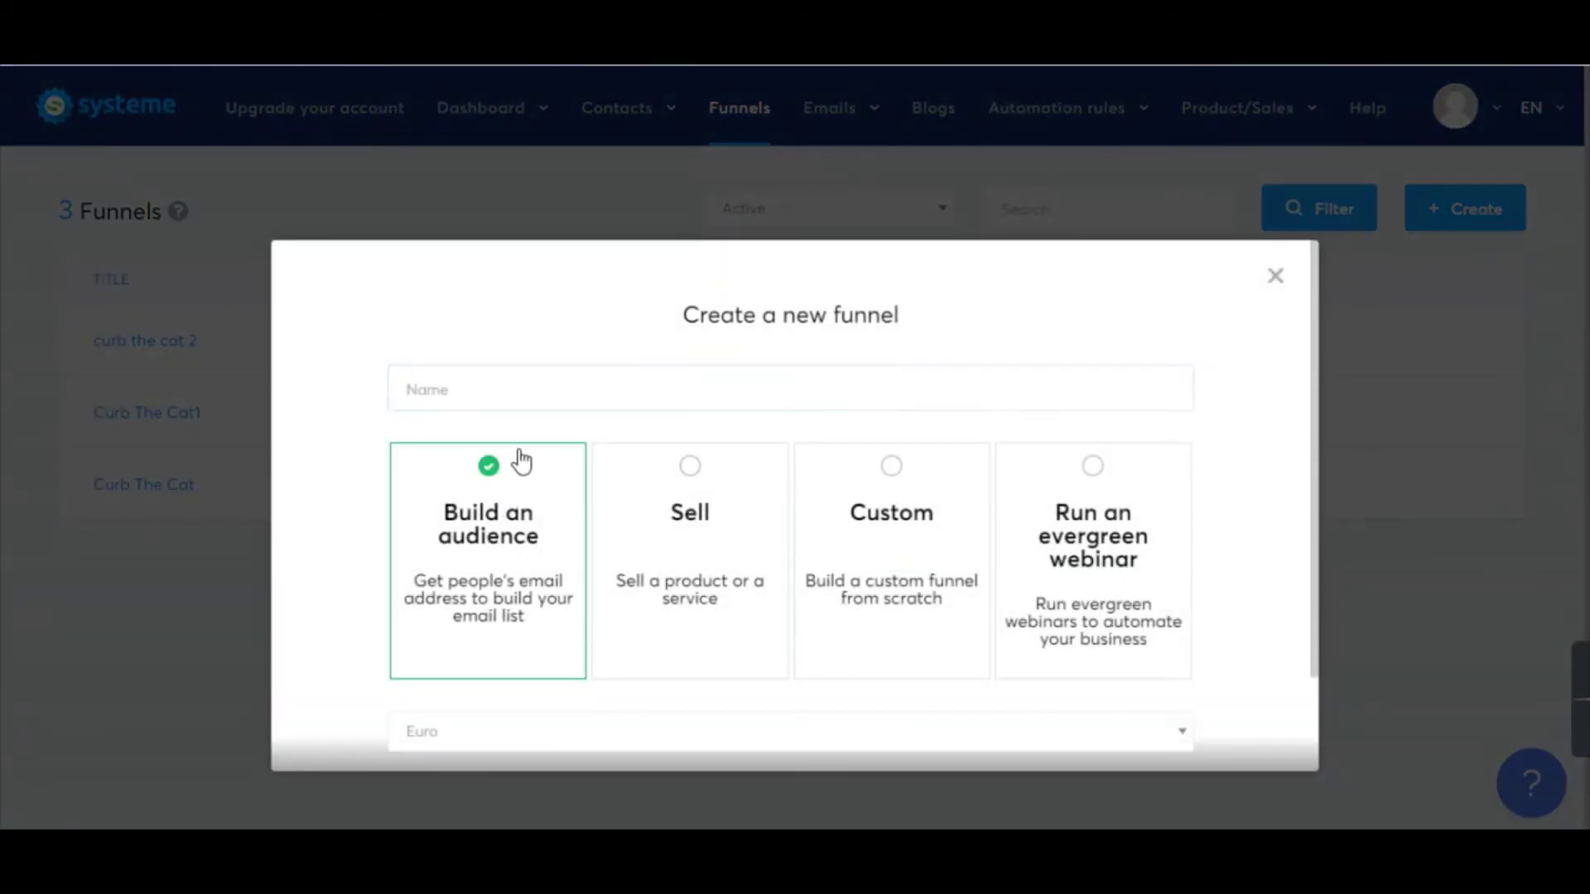
left_click(537, 396)
type("cur")
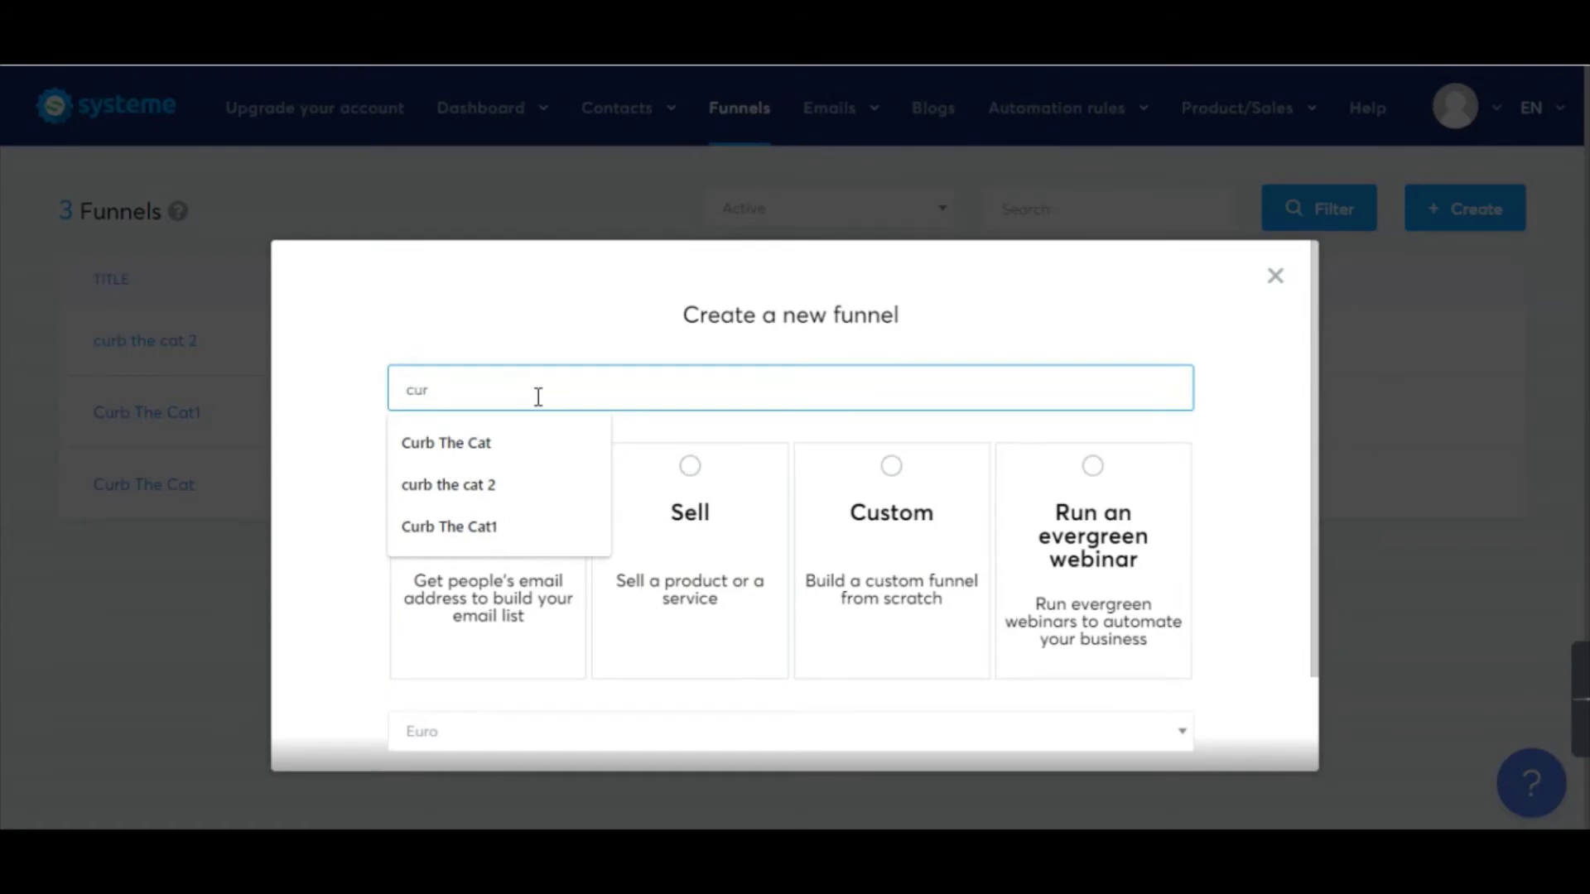
type("b your cat")
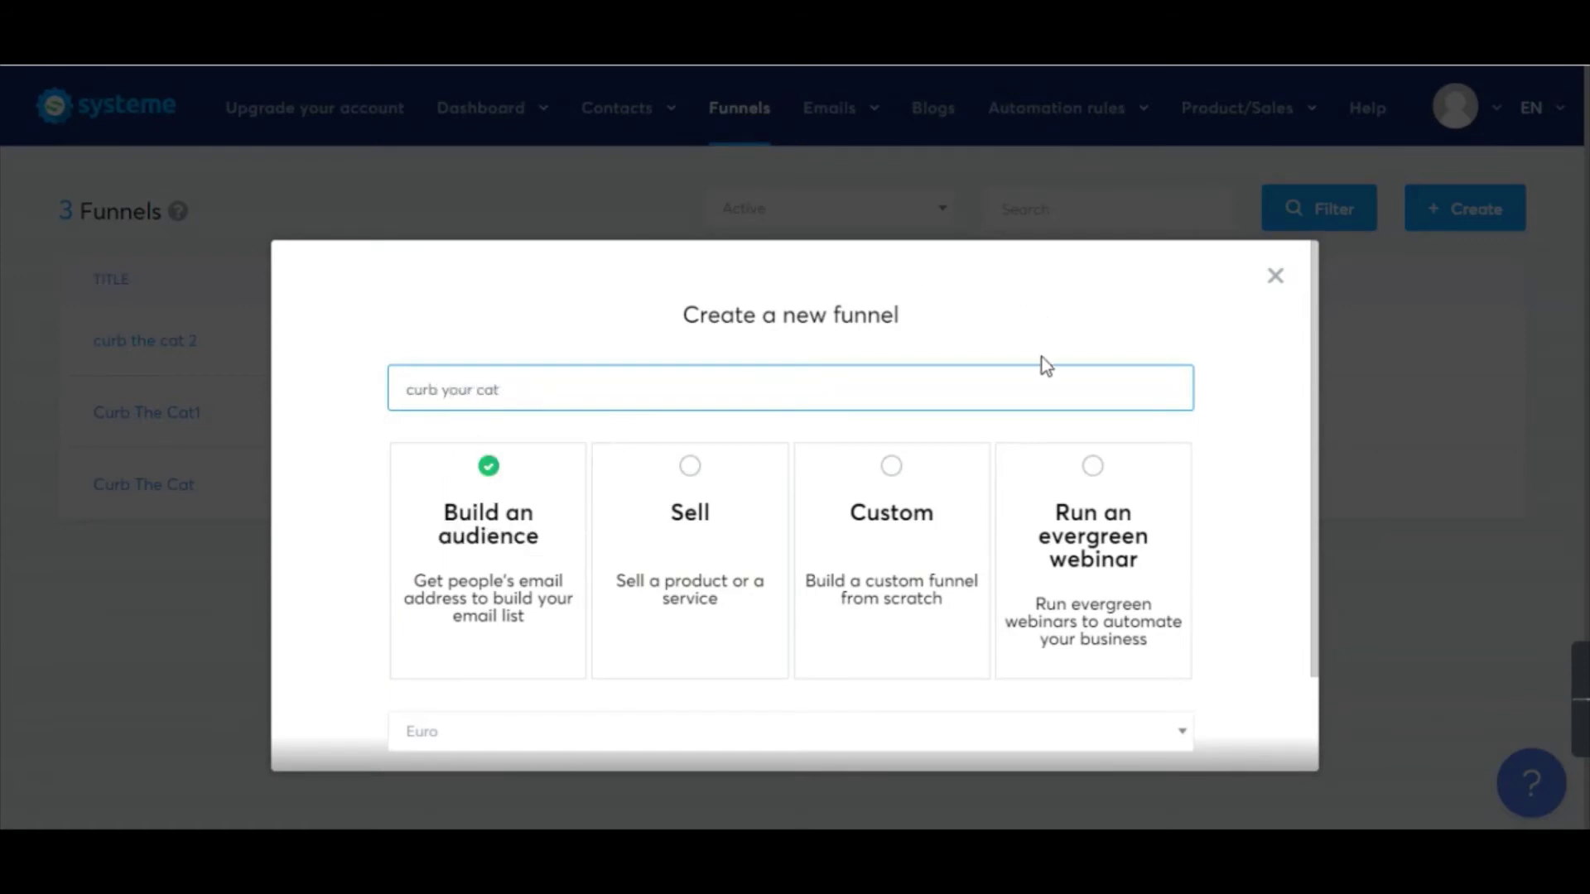
scroll(1045, 439, "down", 2)
left_click(810, 692)
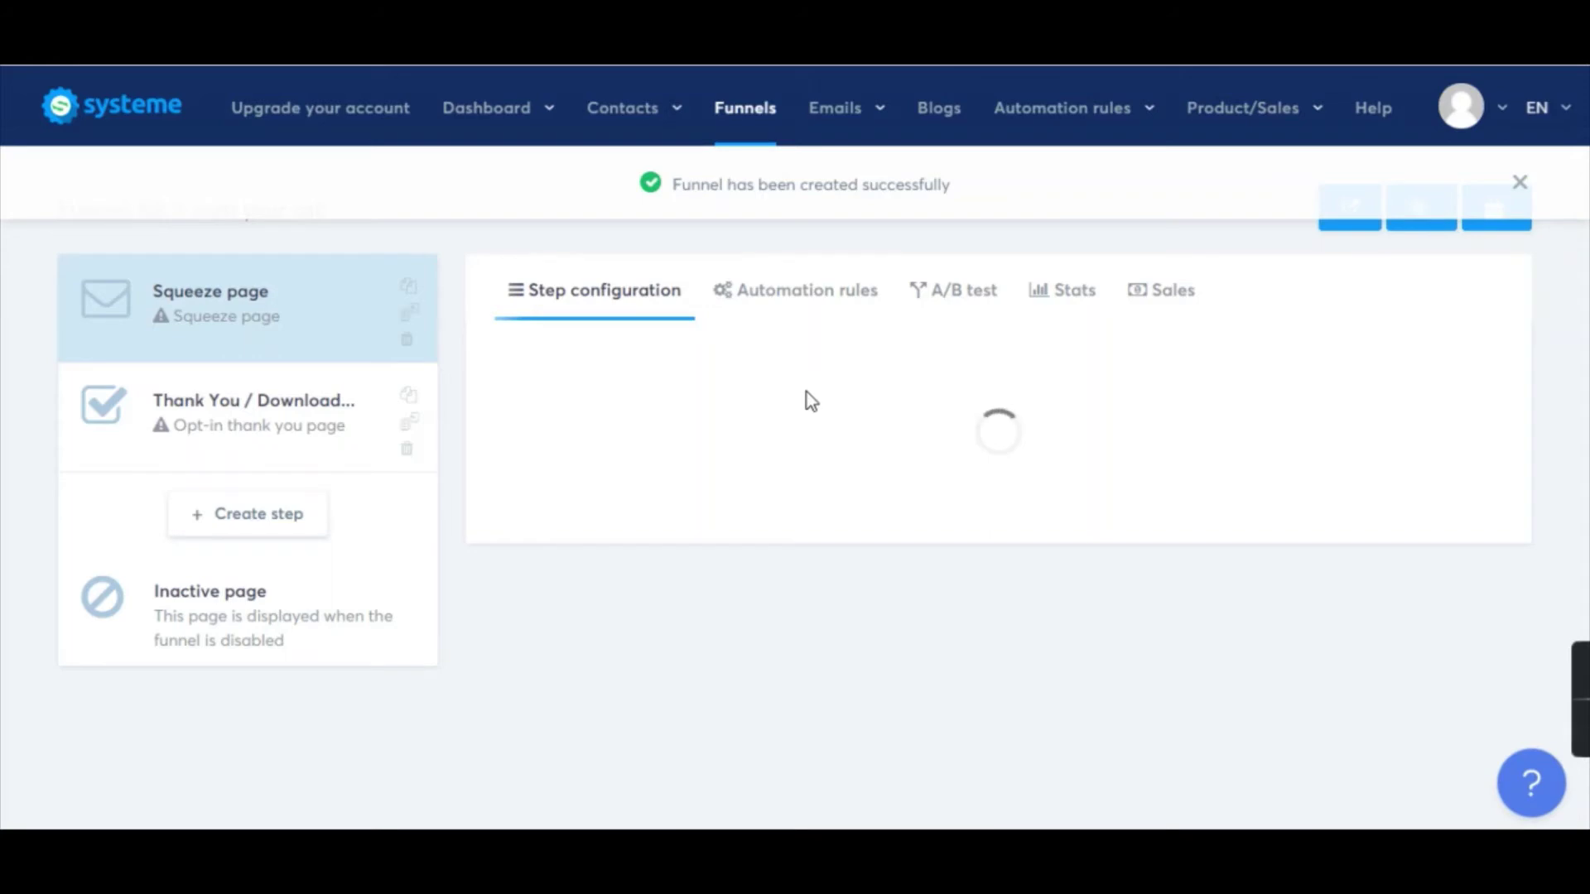
Apply 'The best way to create squeeze pages?' template to the squeeze step and open it for editing.
mouse_move(977, 404)
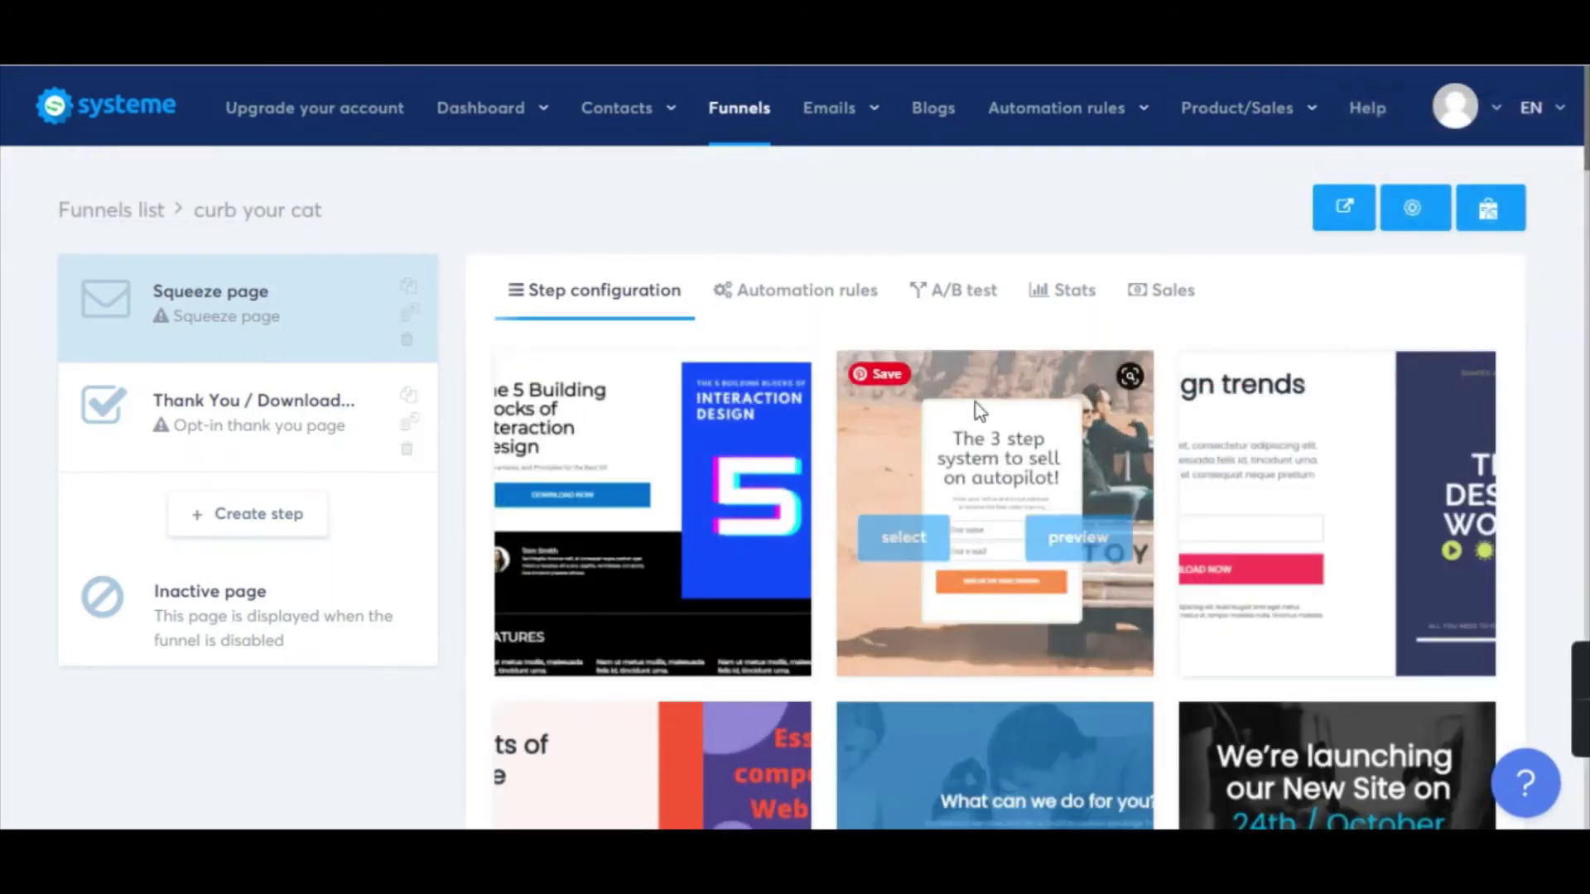
scroll(972, 404, "down", 15)
scroll(1017, 458, "up", 6)
scroll(1036, 458, "down", 5)
scroll(1039, 465, "down", 3)
scroll(1040, 535, "down", 15)
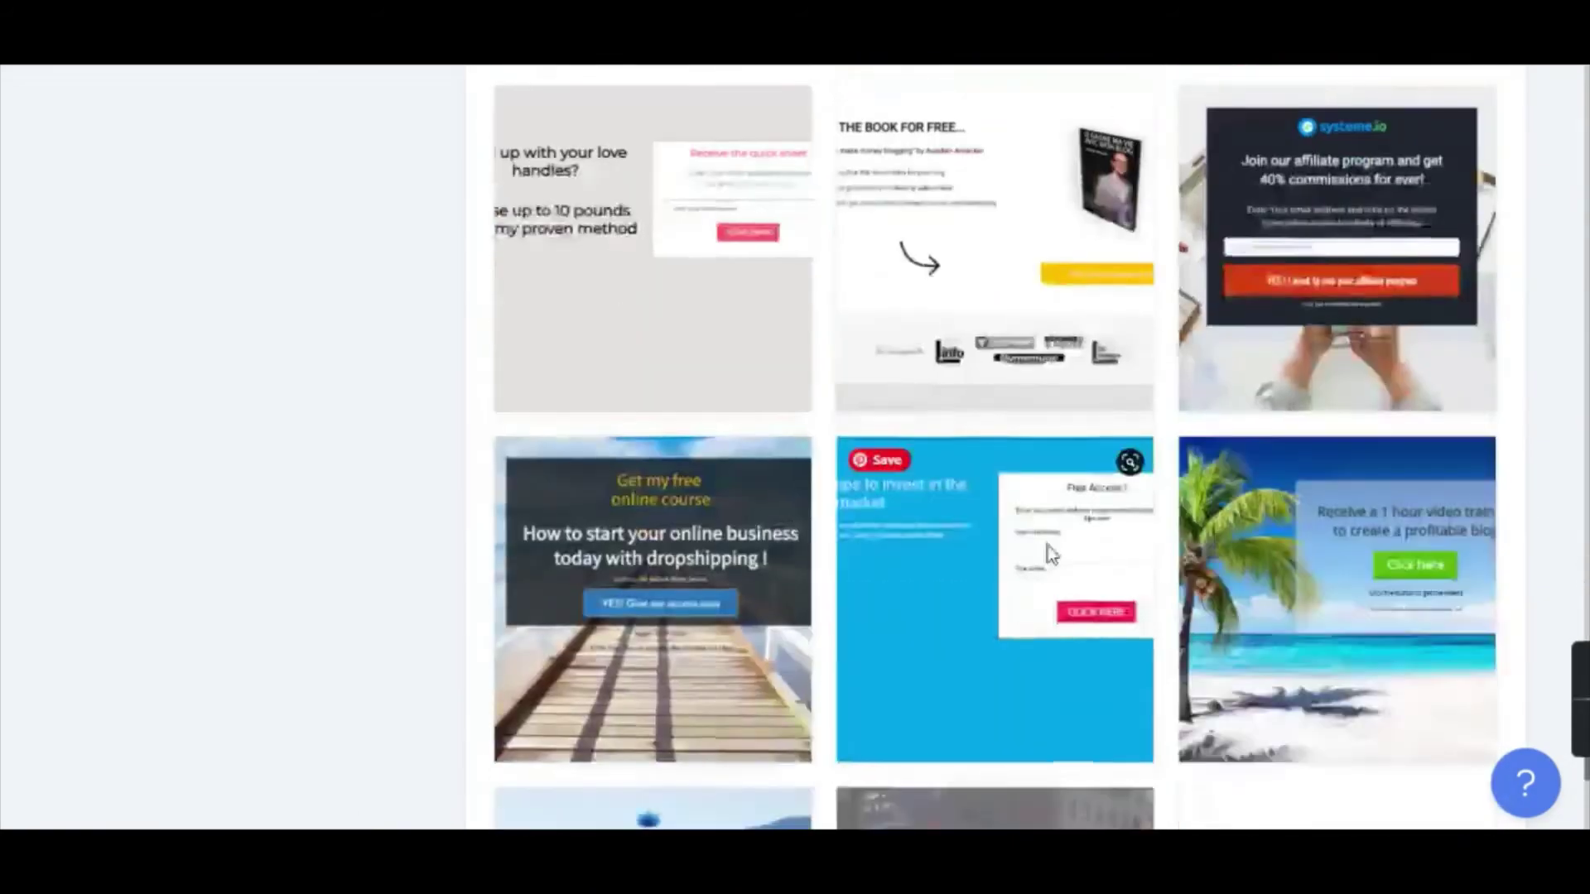
scroll(1046, 545, "down", 4)
scroll(1042, 524, "up", 20)
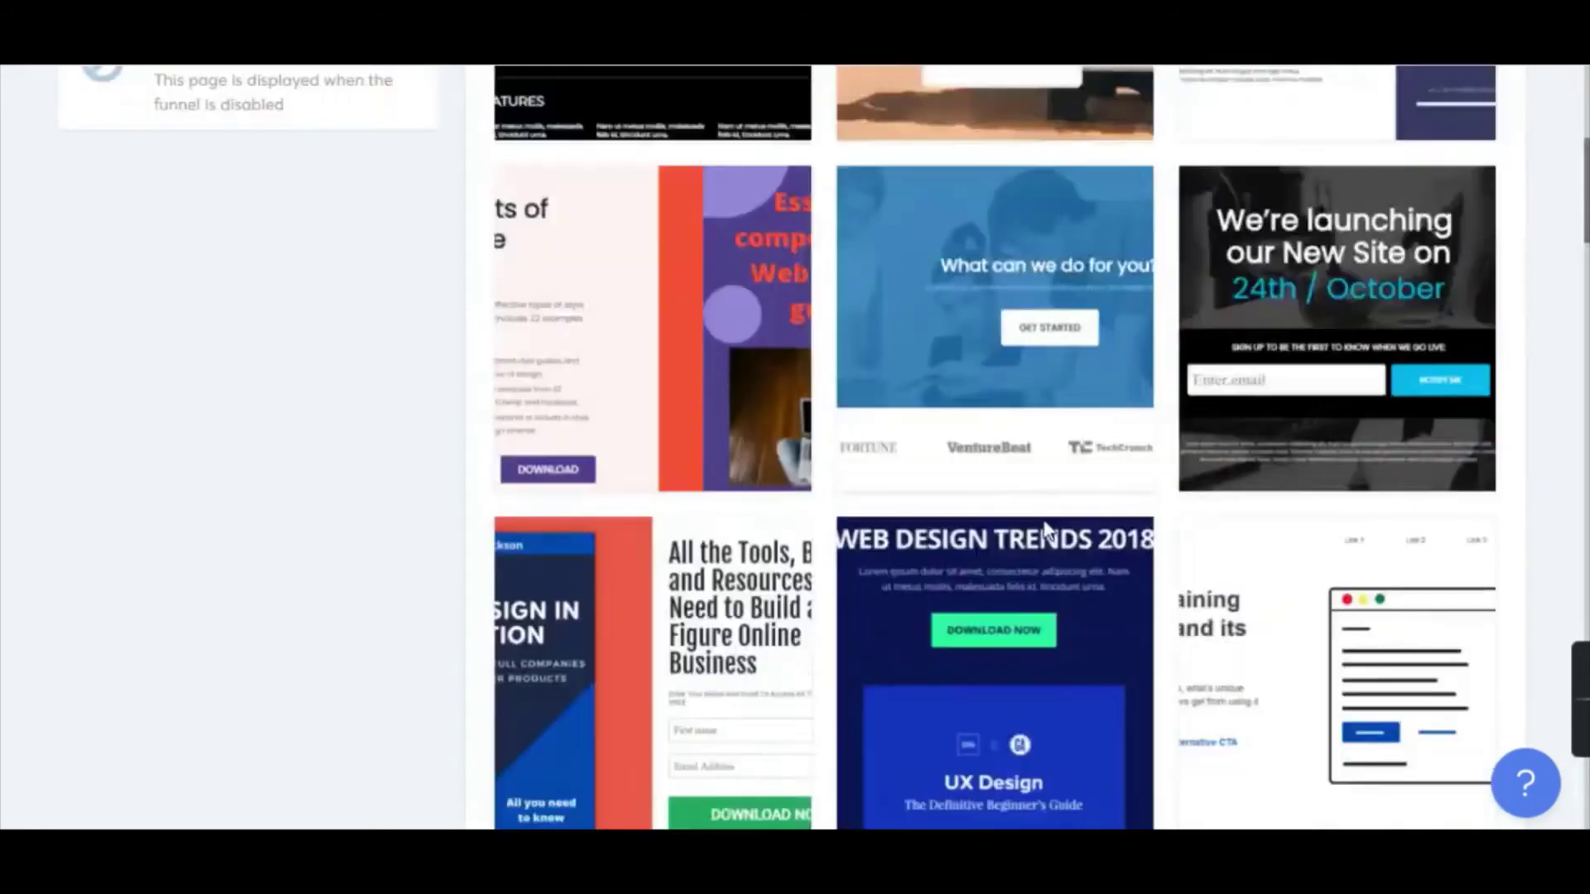
scroll(1045, 520, "up", 6)
scroll(1007, 504, "down", 8)
mouse_move(1068, 446)
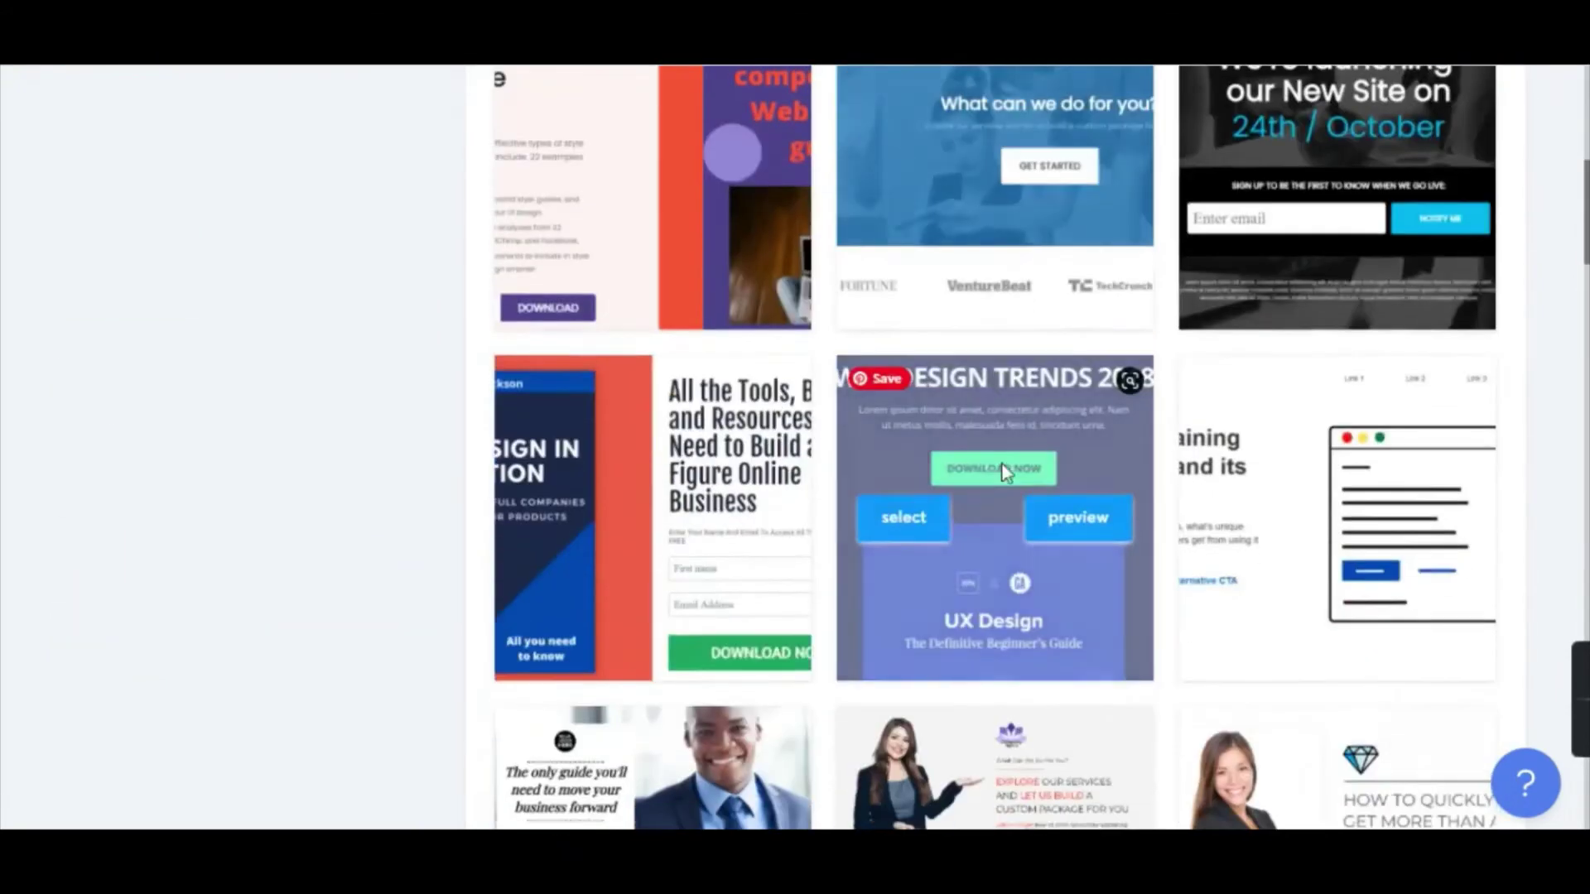
scroll(1068, 447, "down", 8)
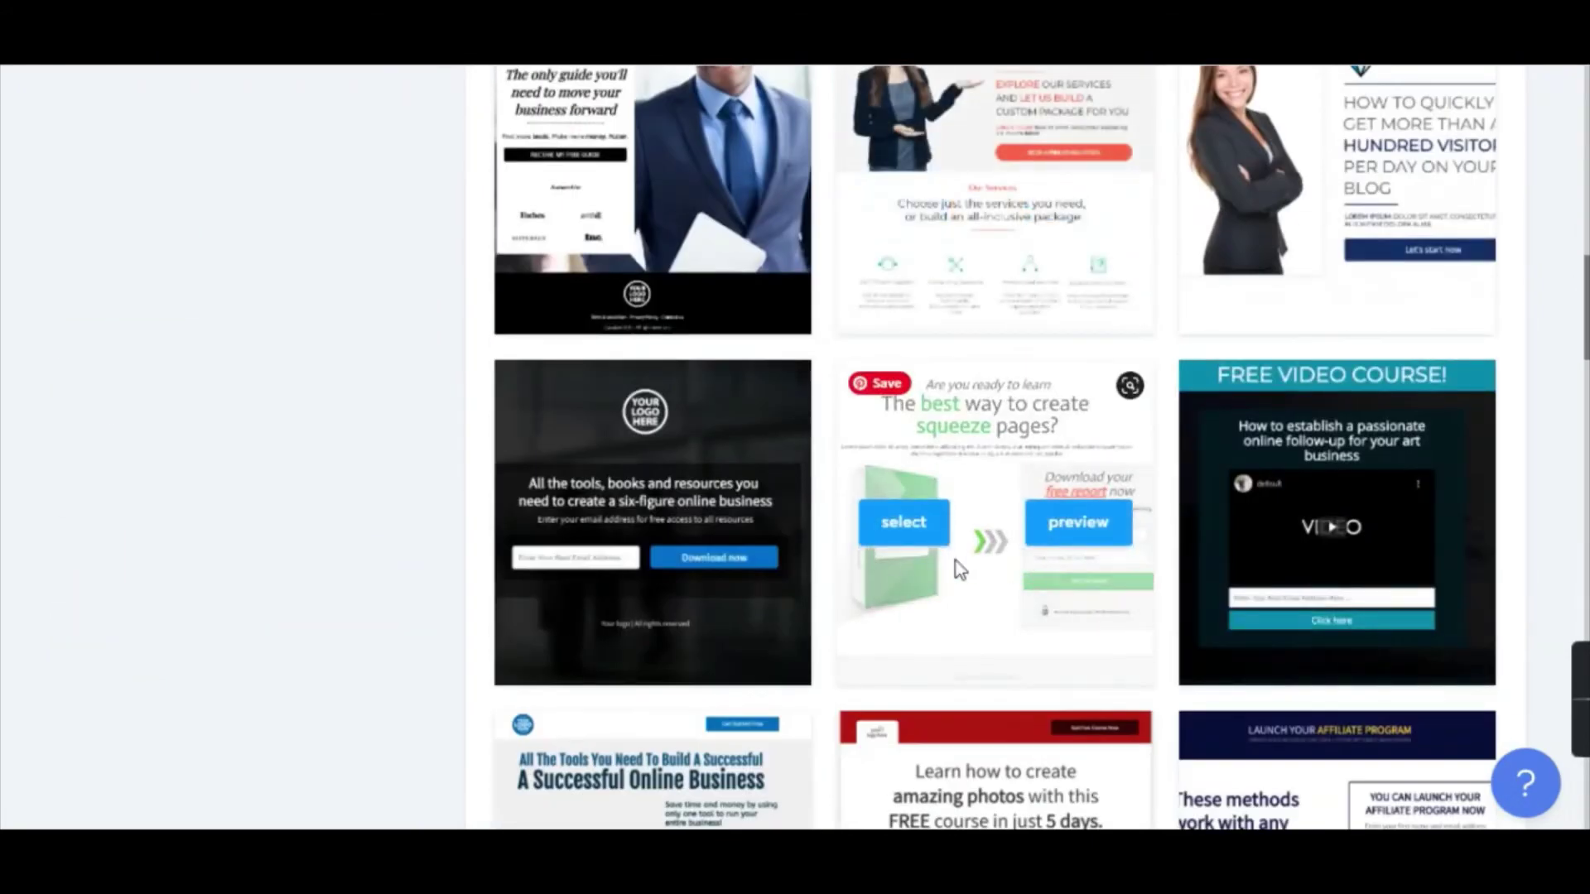
left_click(918, 541)
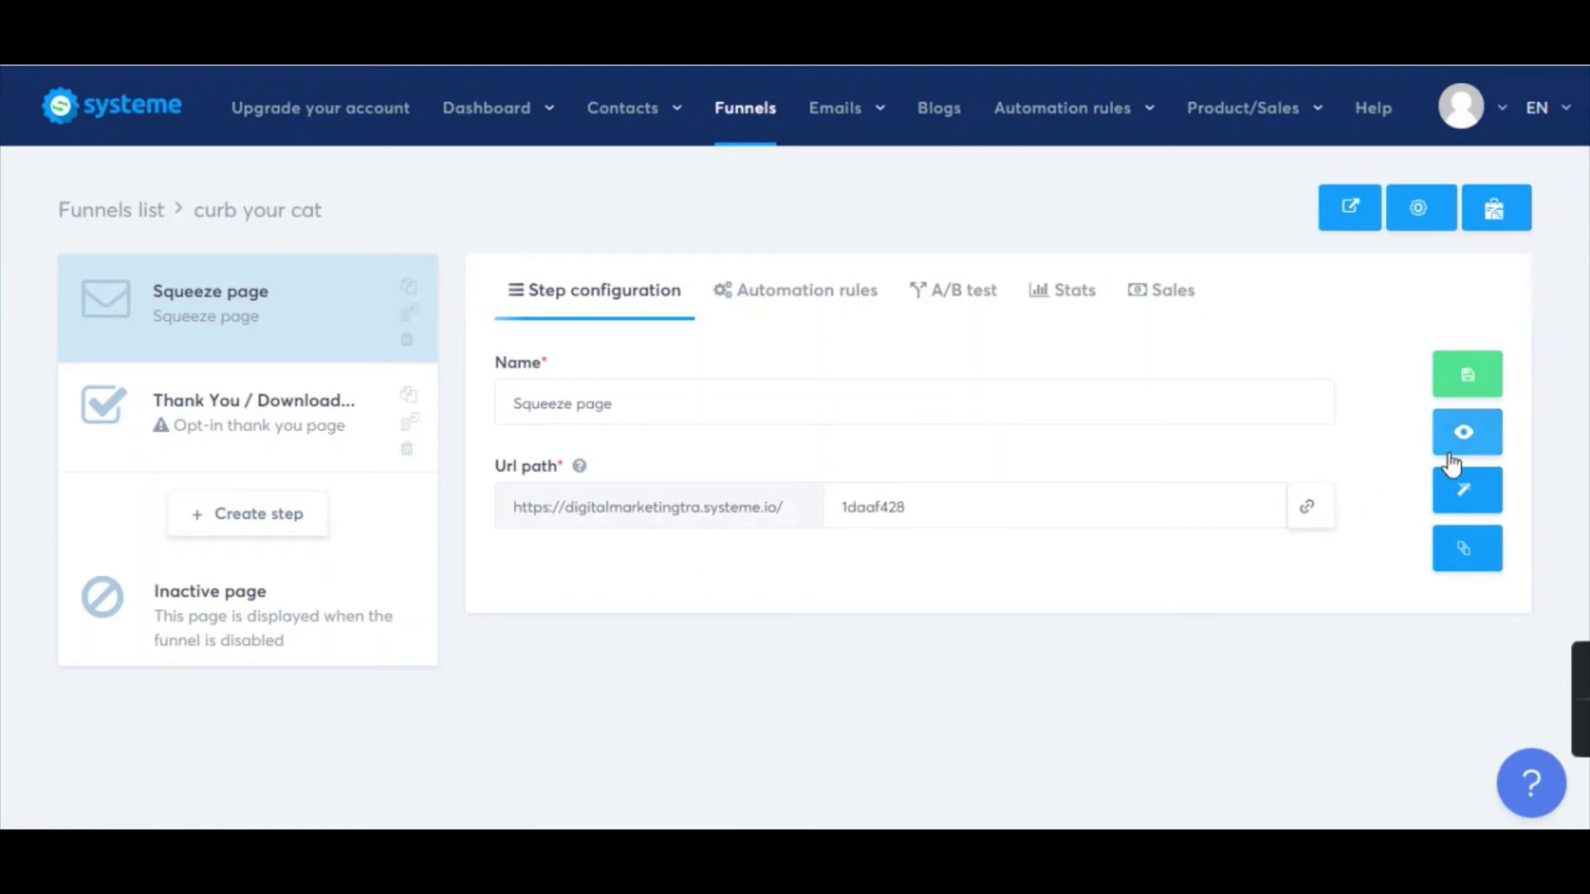
left_click(1471, 507)
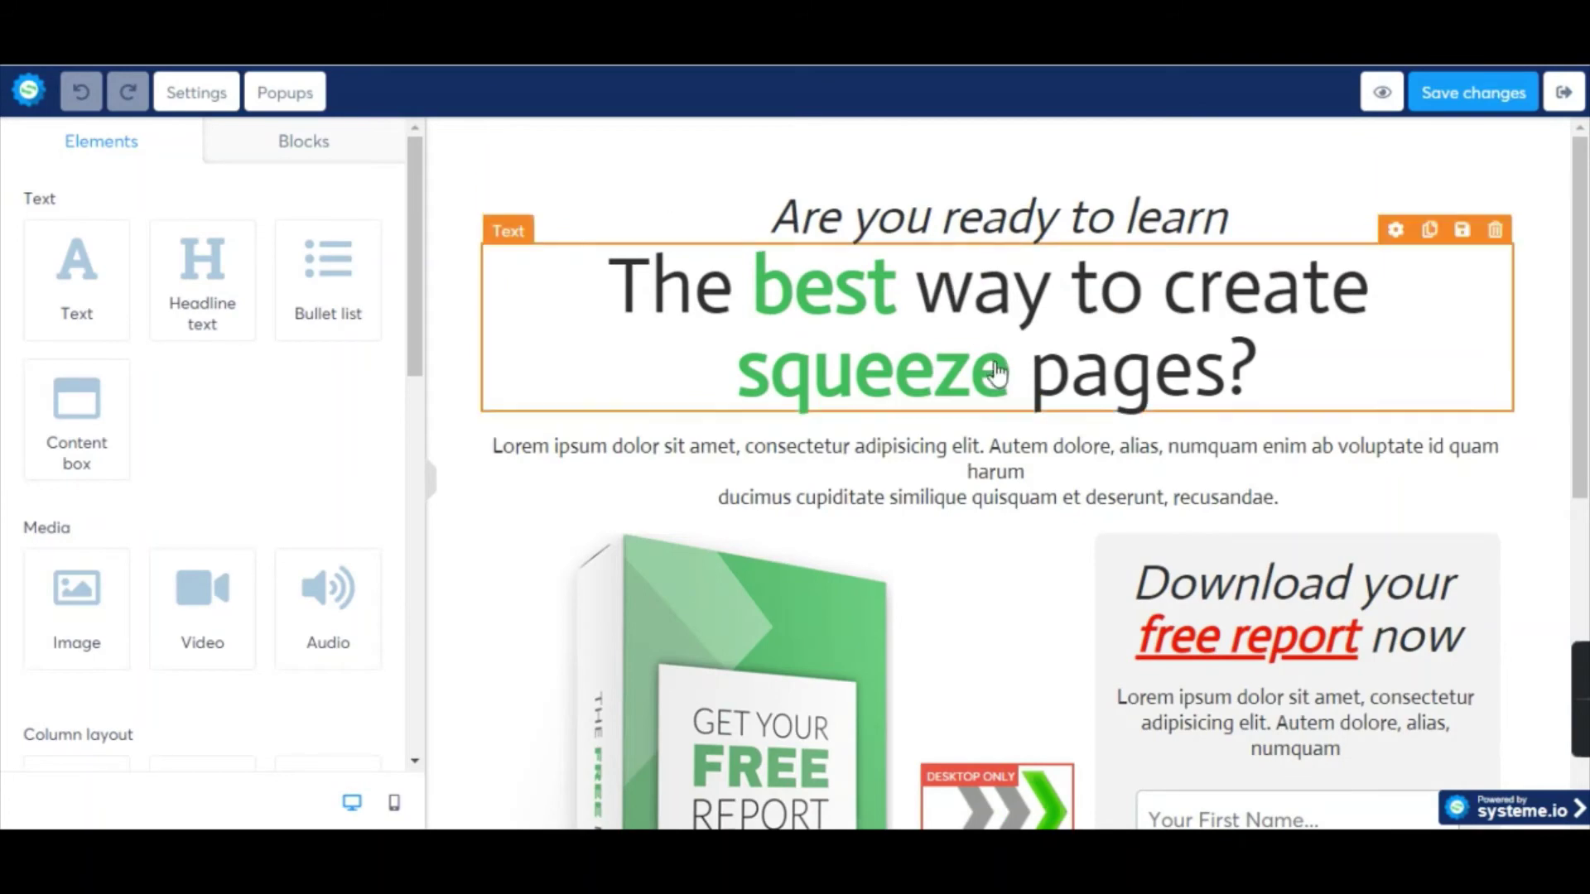
Replace the template's 'Are you ready to learn' line with the matching line from the cat landing page.
scroll(996, 369, "down", 5)
scroll(1073, 404, "up", 5)
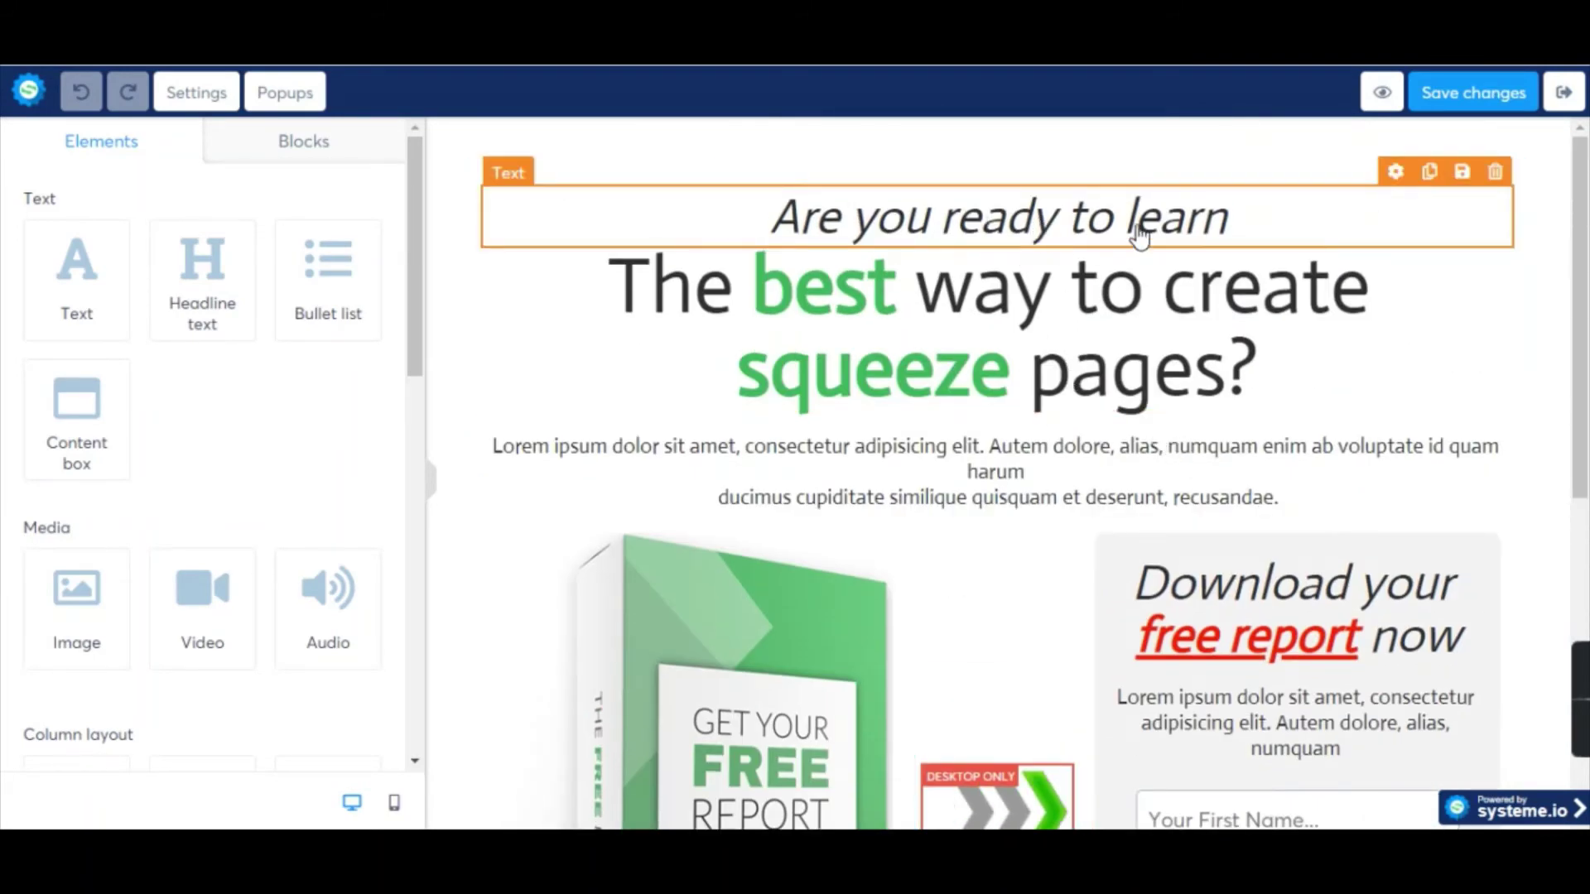
key("alt+Tab")
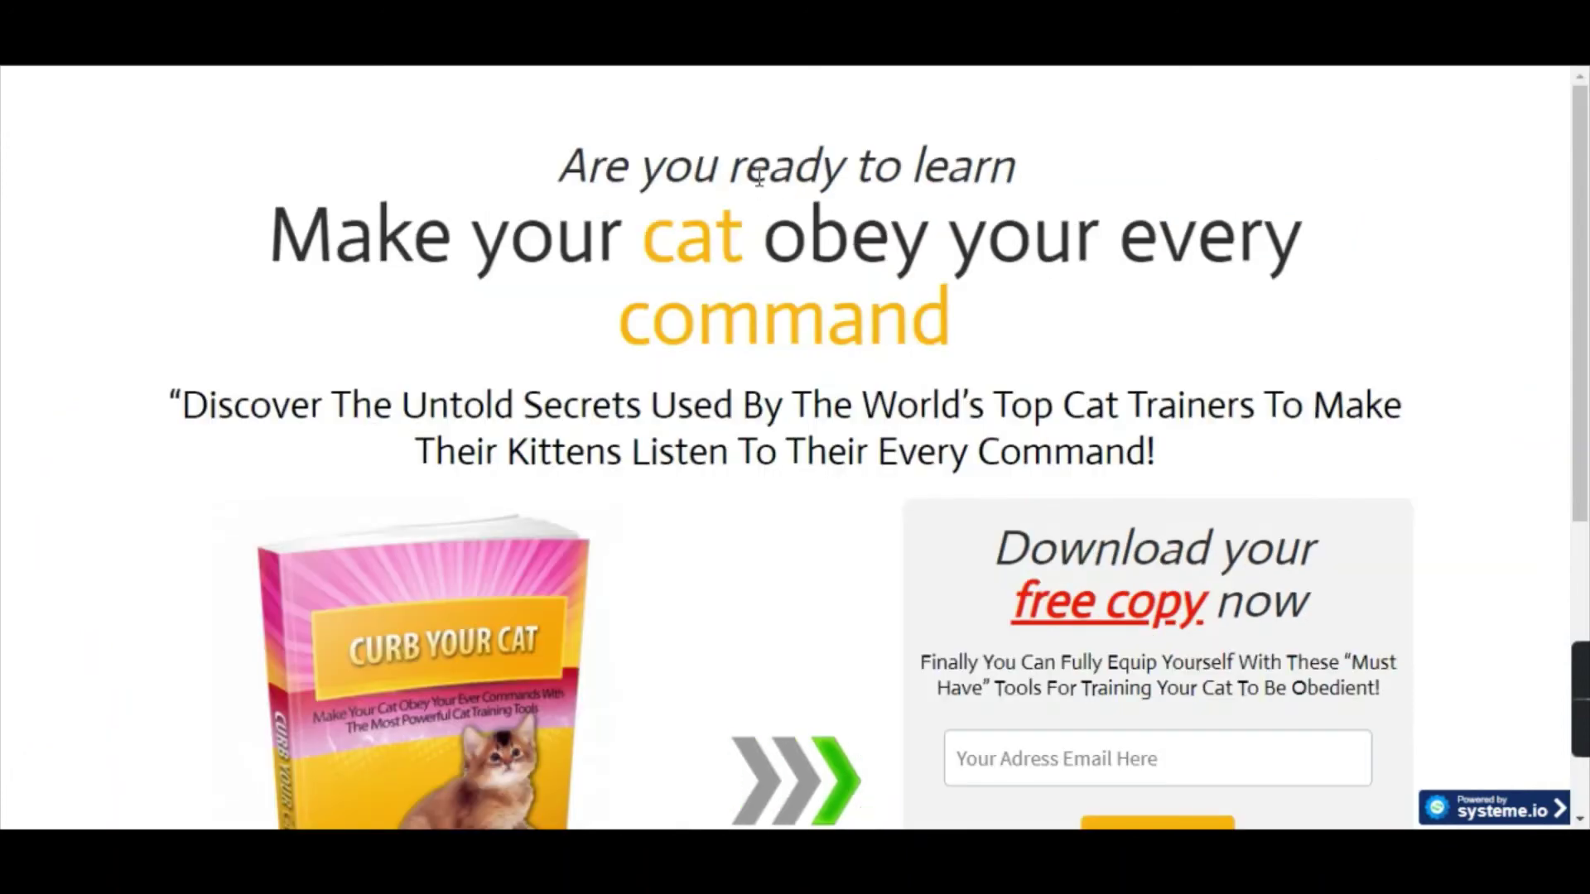
triple_click(779, 165)
key("ctrl+c")
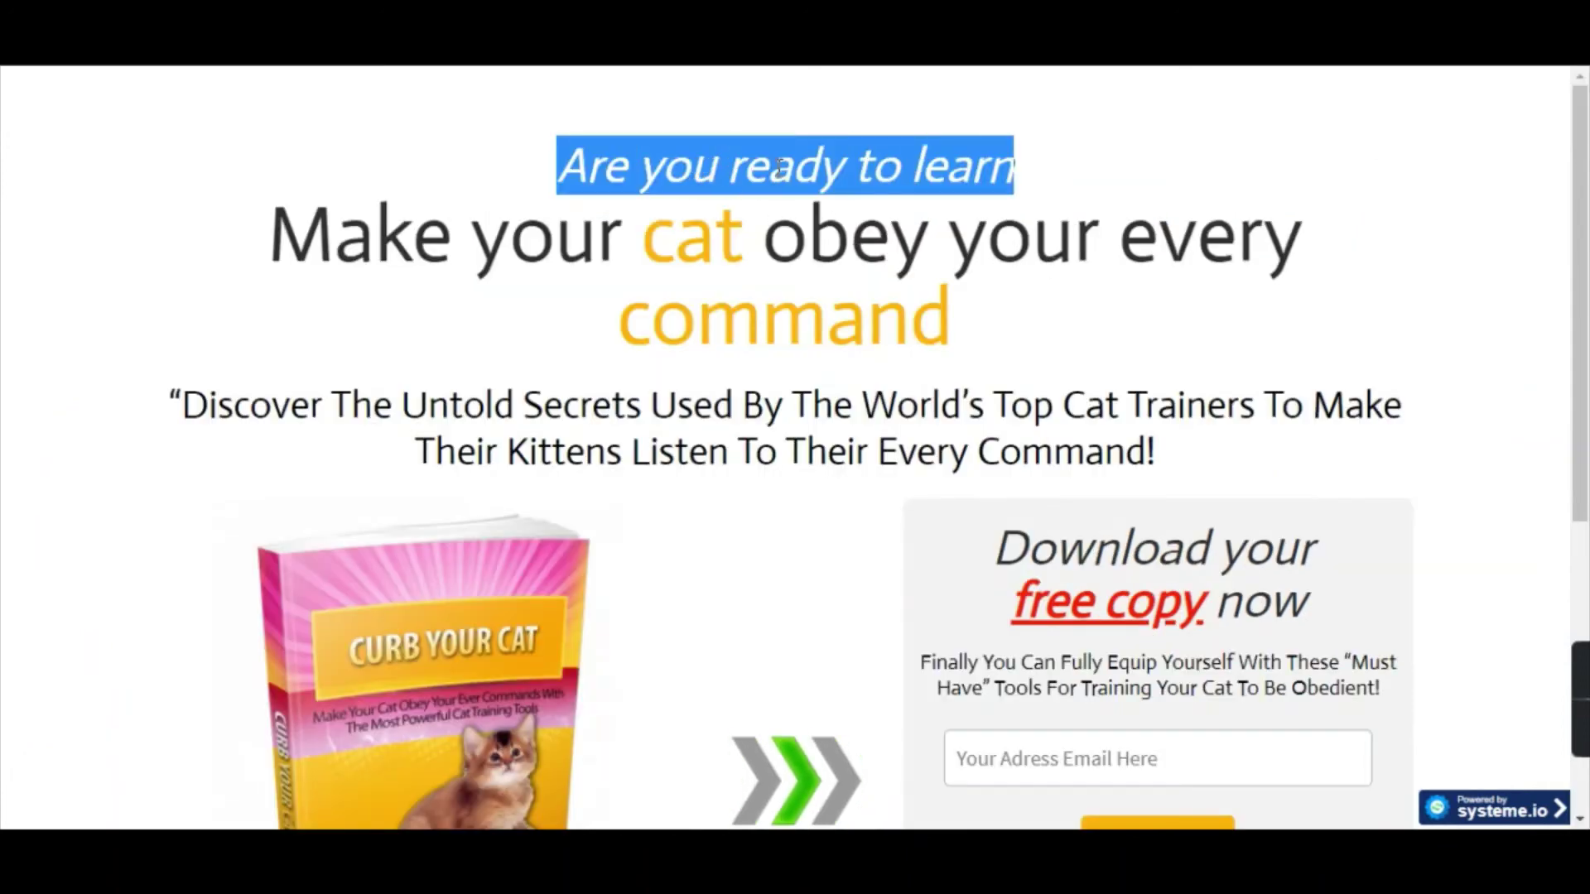
key("alt+Tab")
triple_click(947, 221)
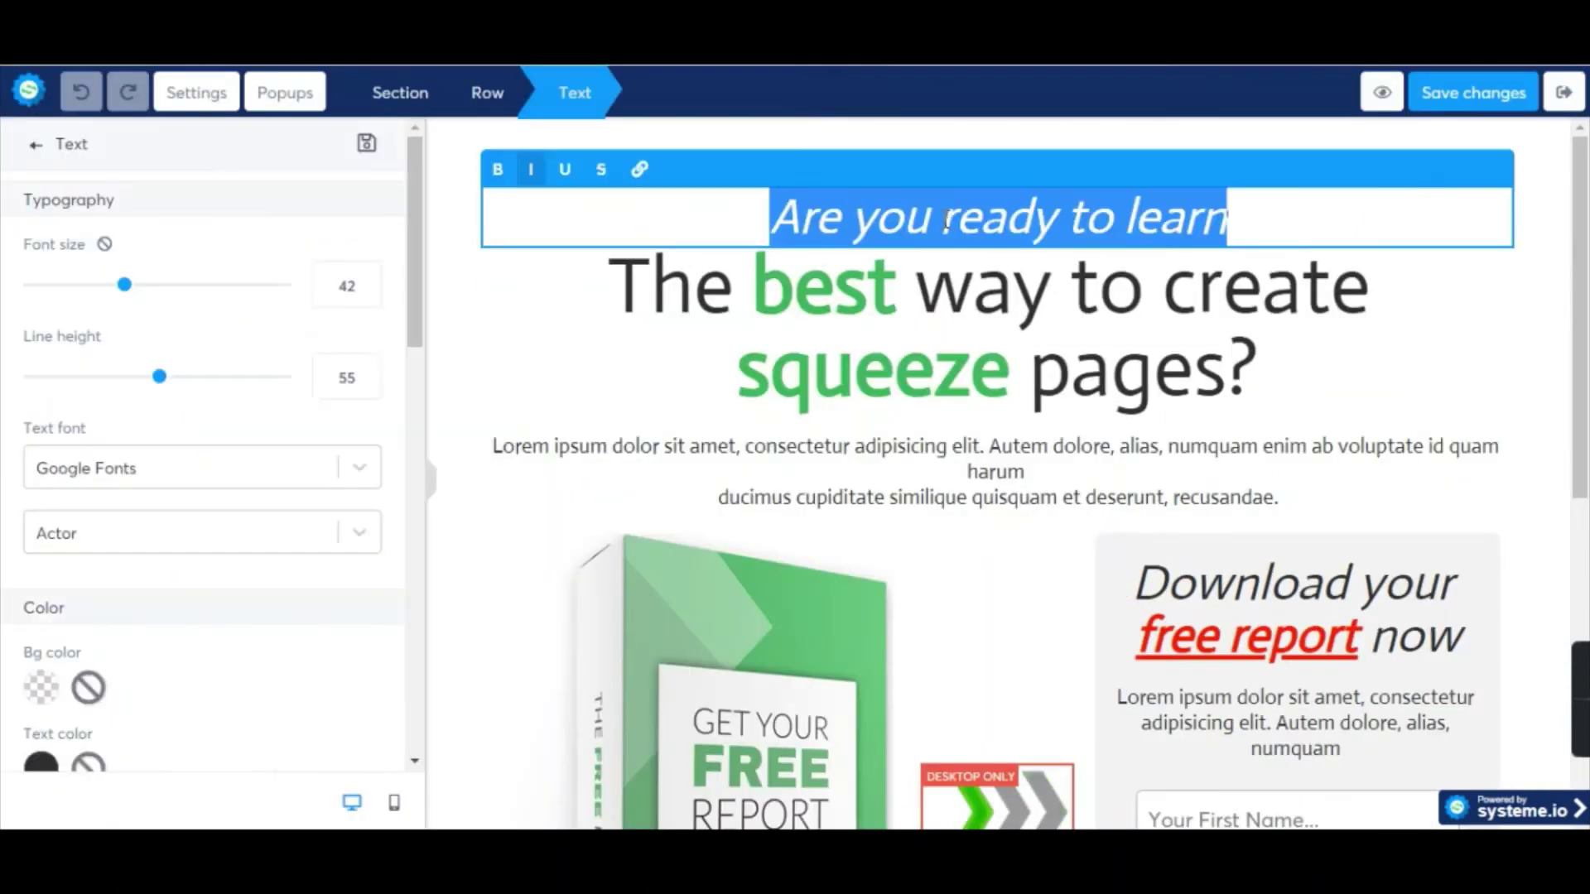
key("ctrl+v")
Replace the template headline with the bold cat headline 'Make your cat obey your every command'.
key("alt+Tab")
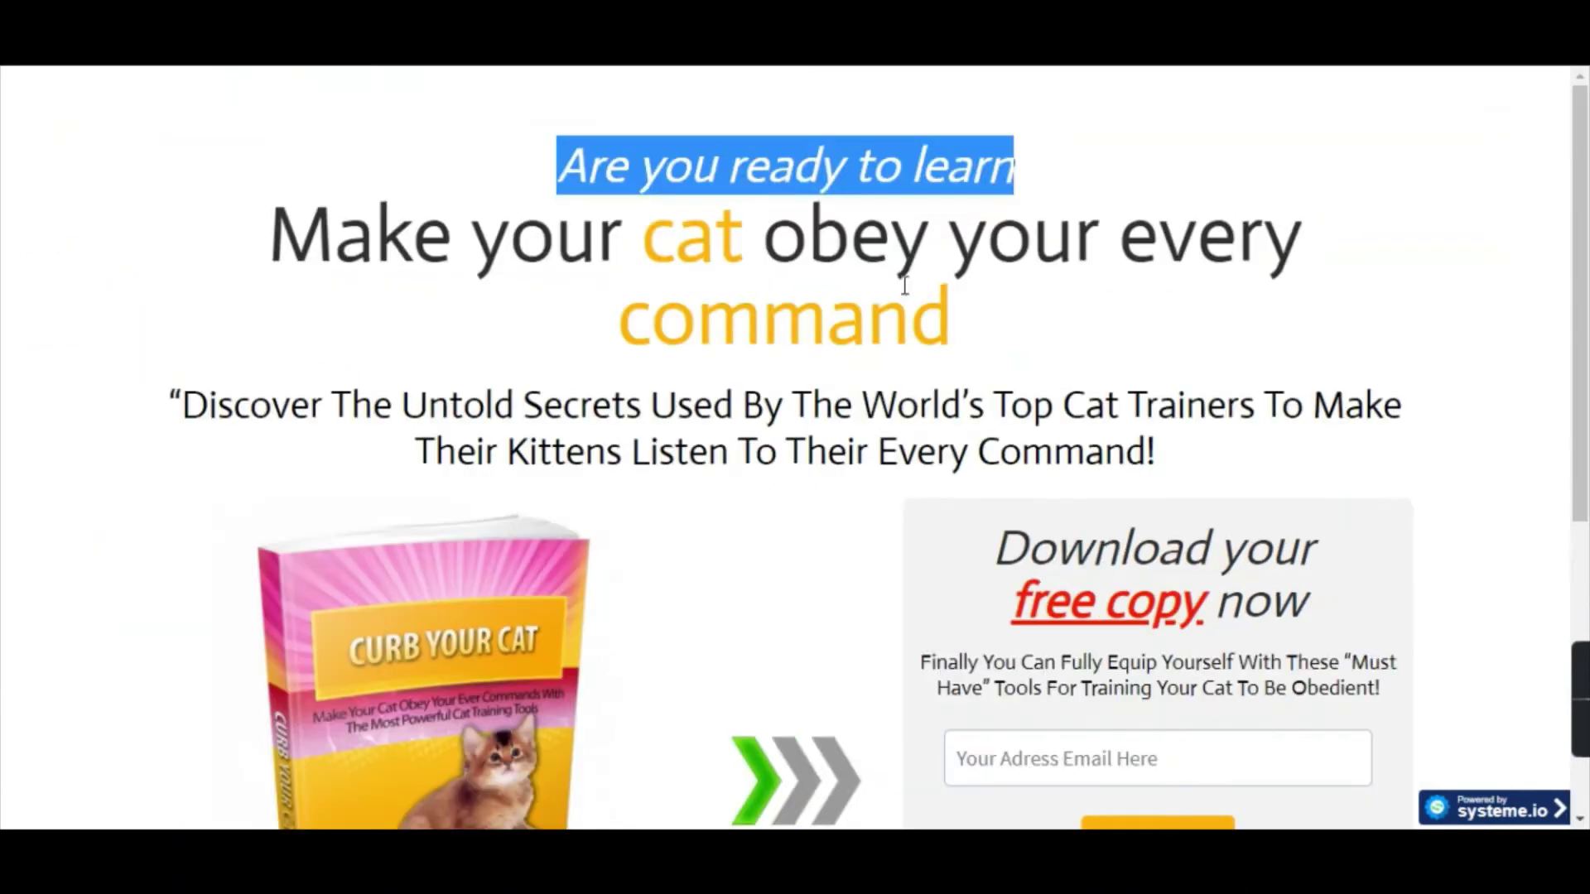
scroll(861, 303, "down", 1)
scroll(828, 308, "up", 1)
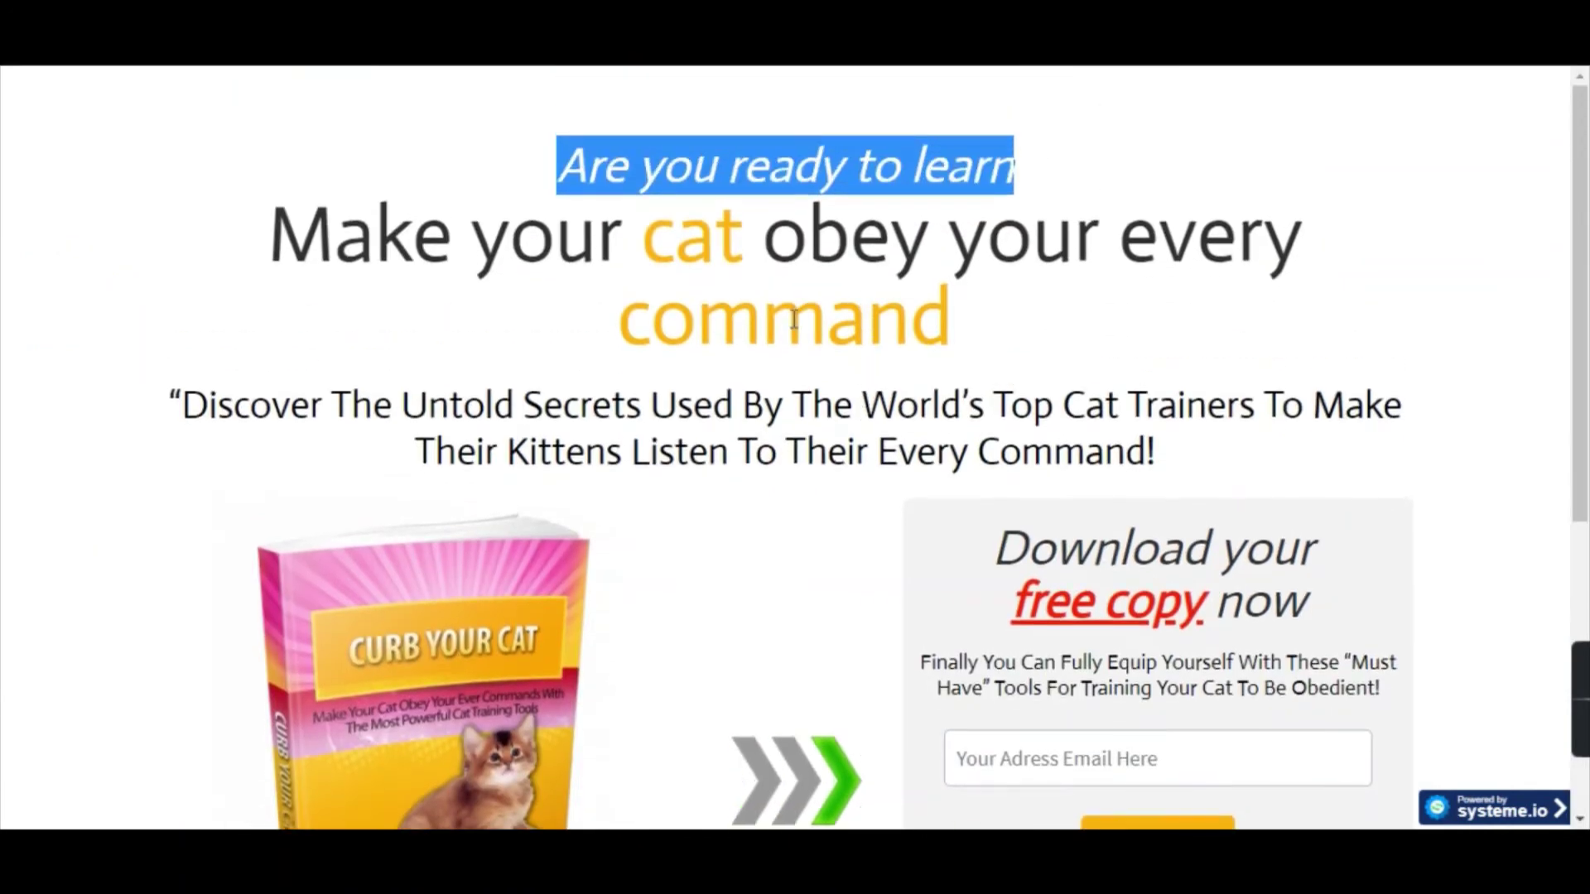
key("alt+Tab")
triple_click(987, 302)
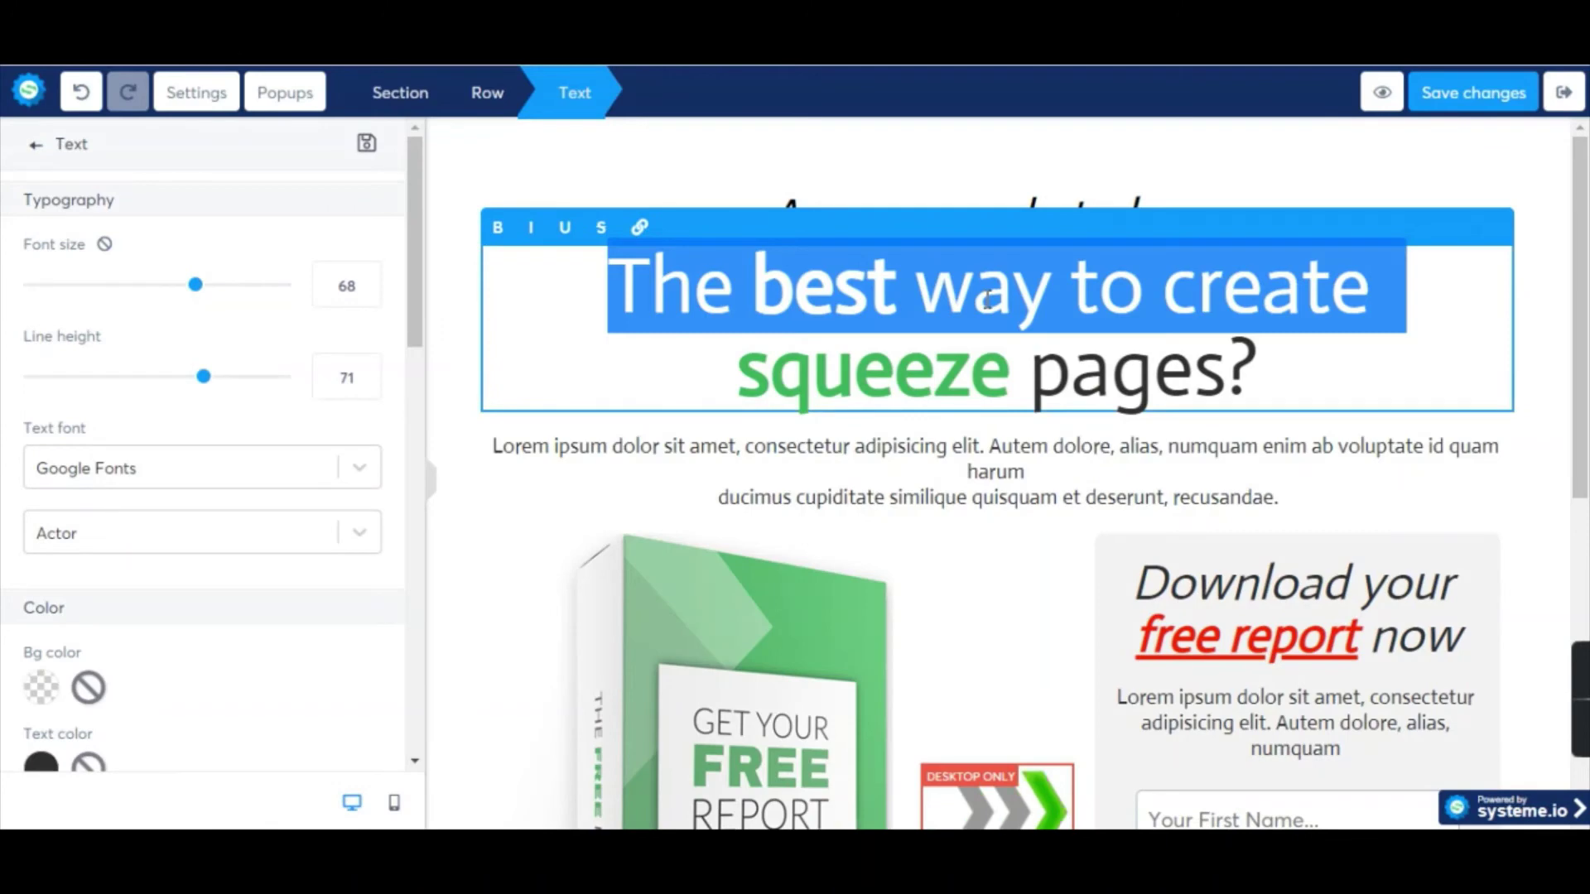
key("alt+Tab")
triple_click(847, 300)
key("ctrl+c")
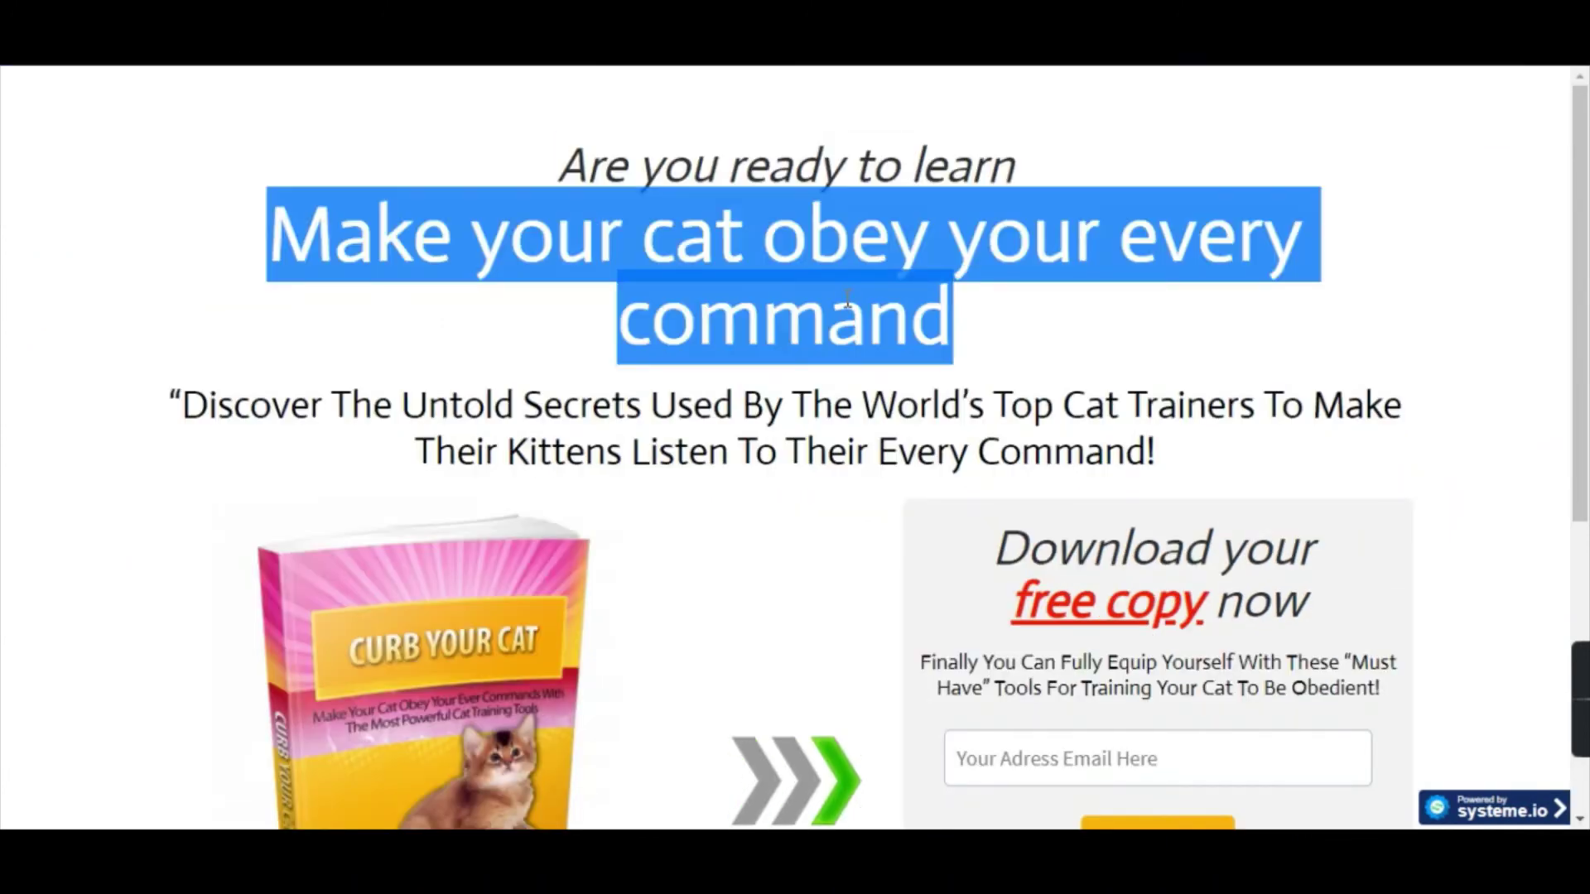
key("alt+Tab")
left_click(914, 331)
triple_click(914, 331)
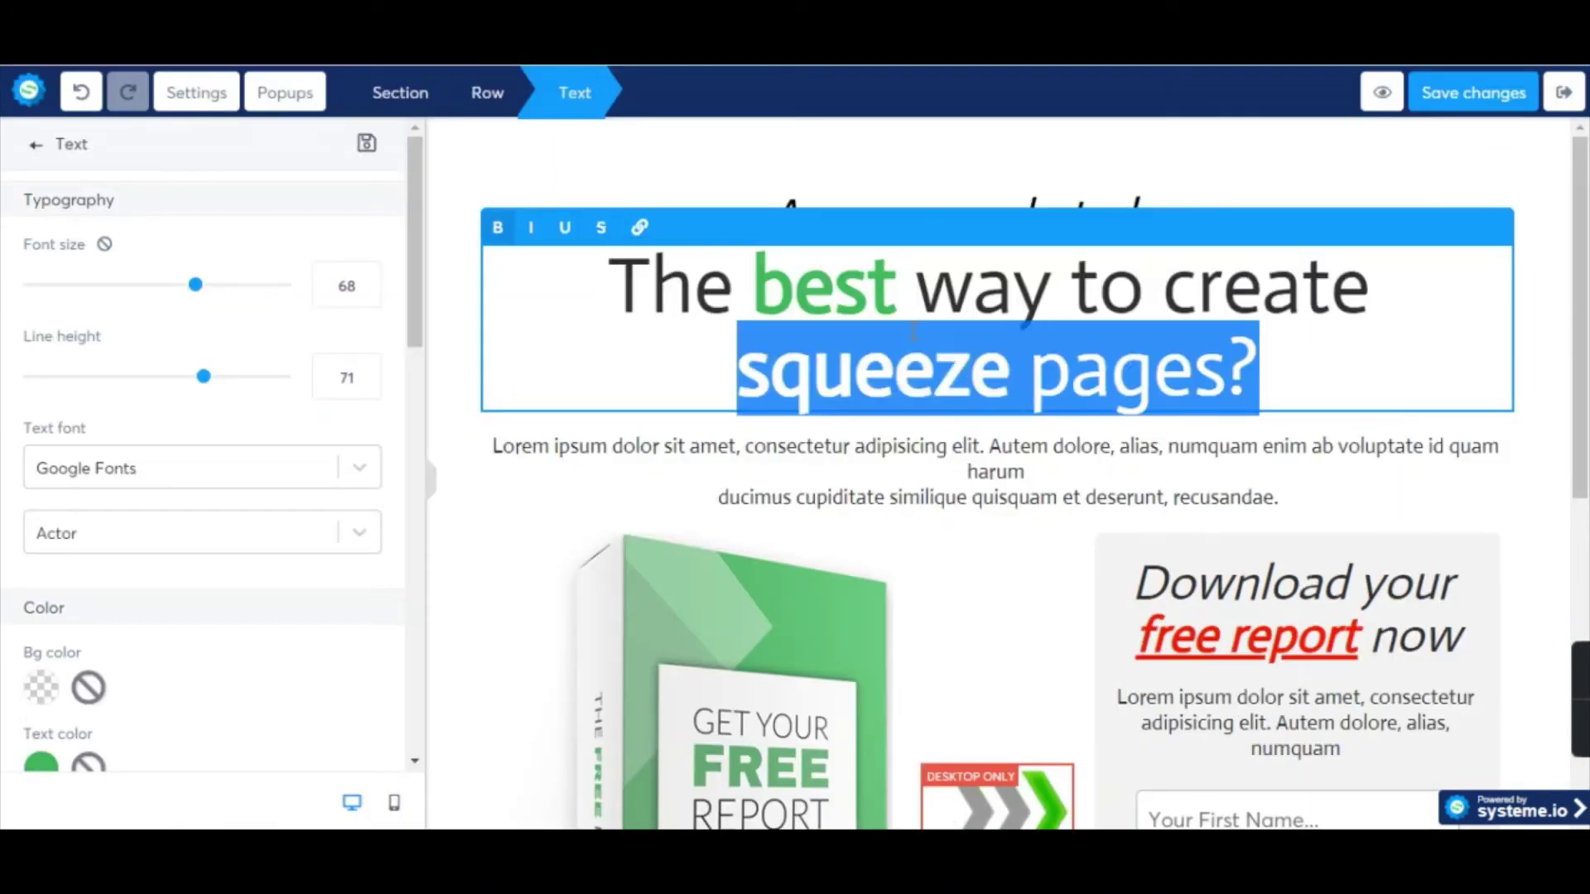
key("ctrl+a")
key("ctrl+v")
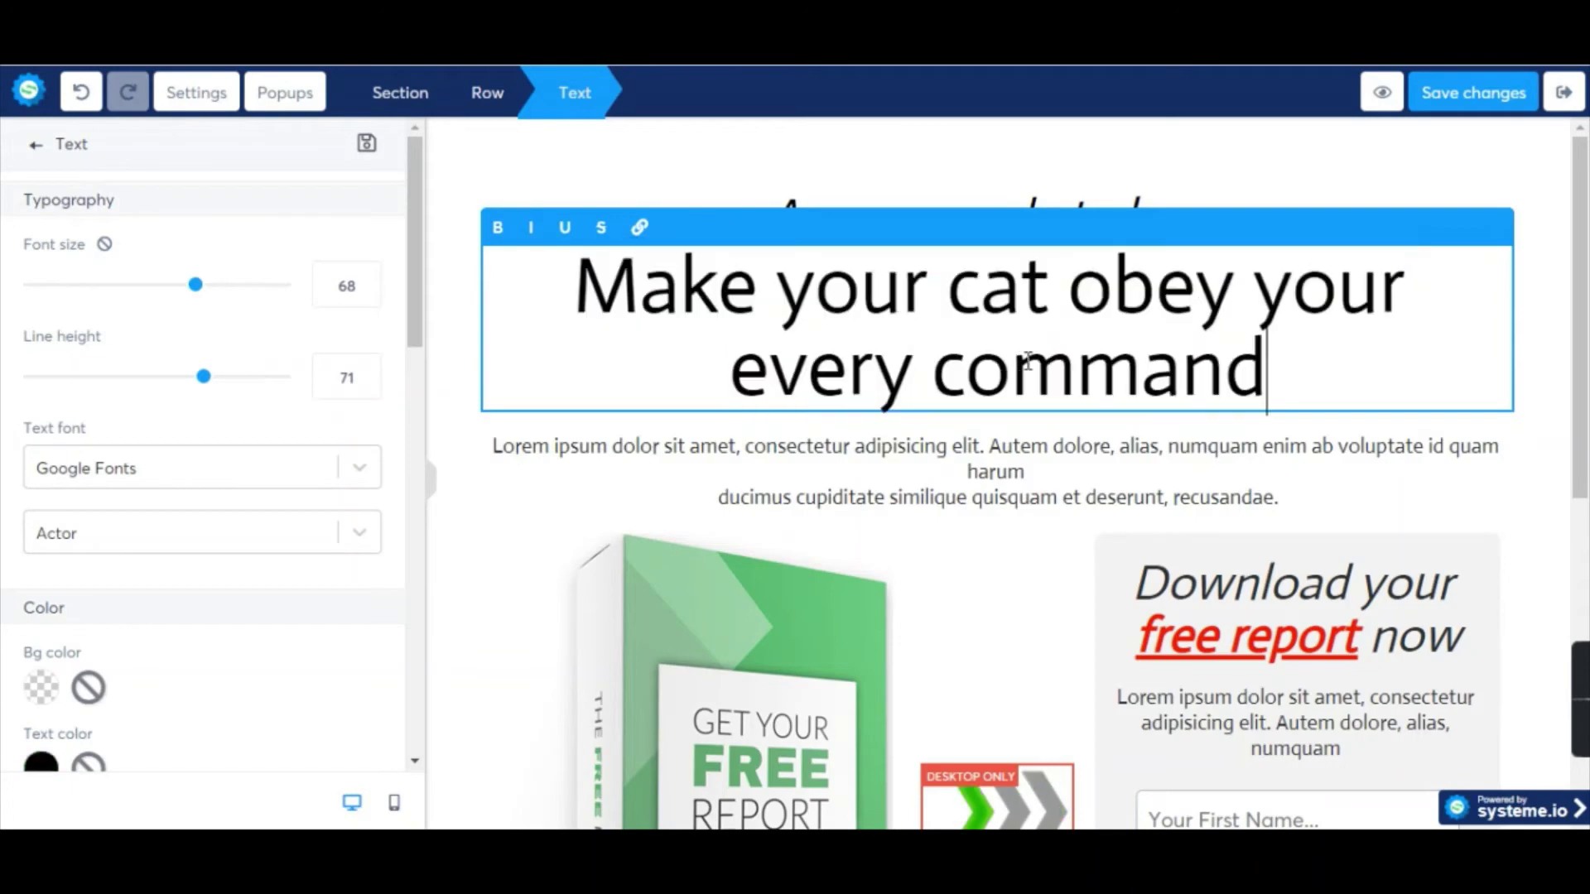
key("ctrl+a")
key("ctrl+b")
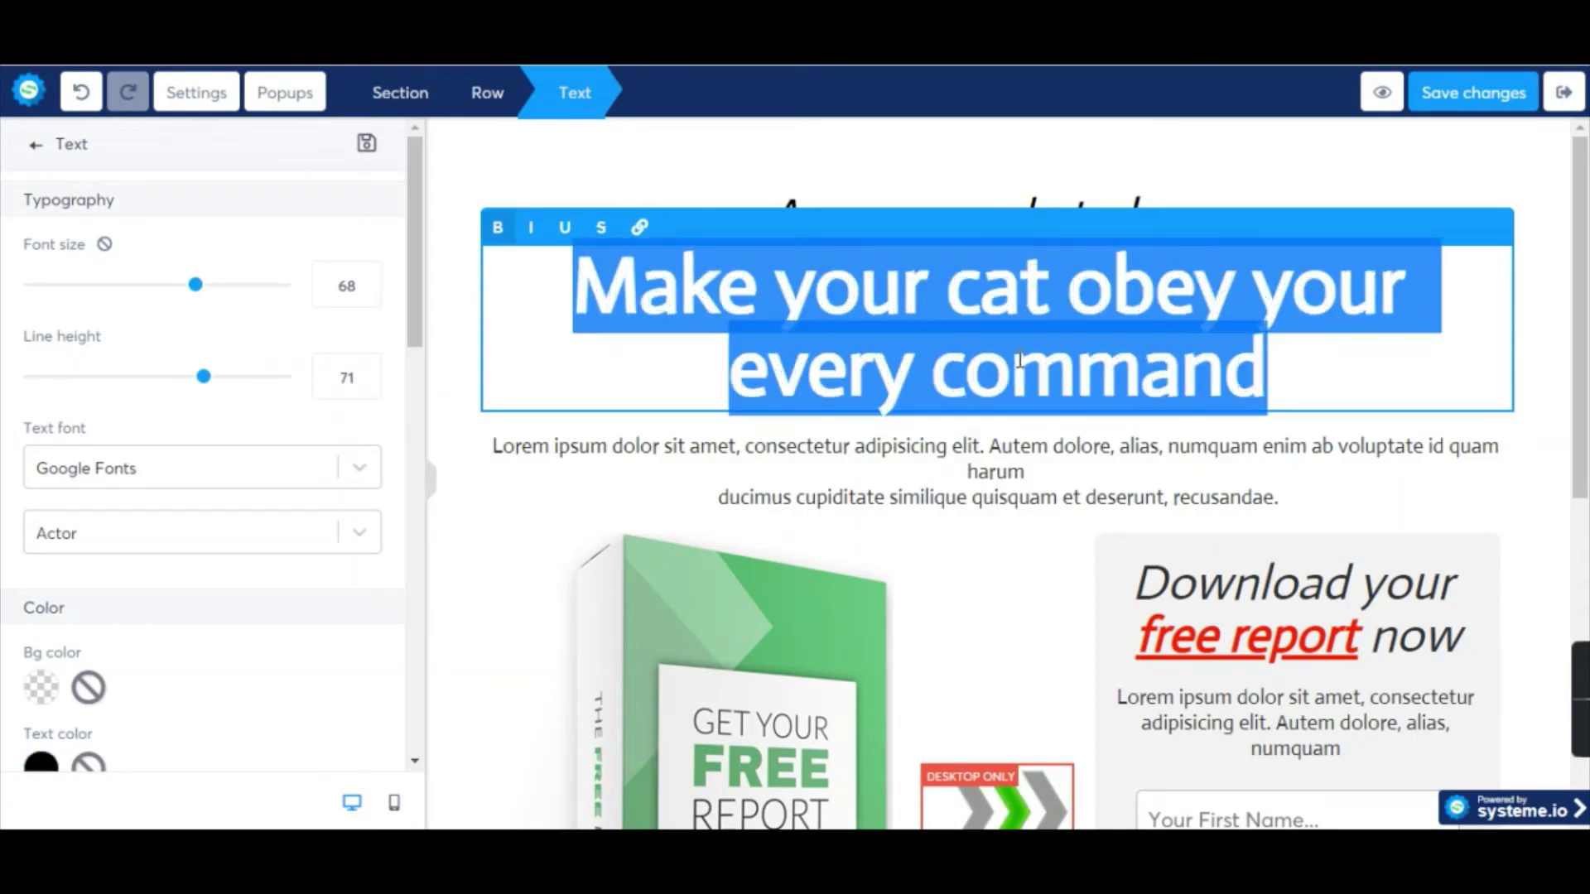
left_click(540, 406)
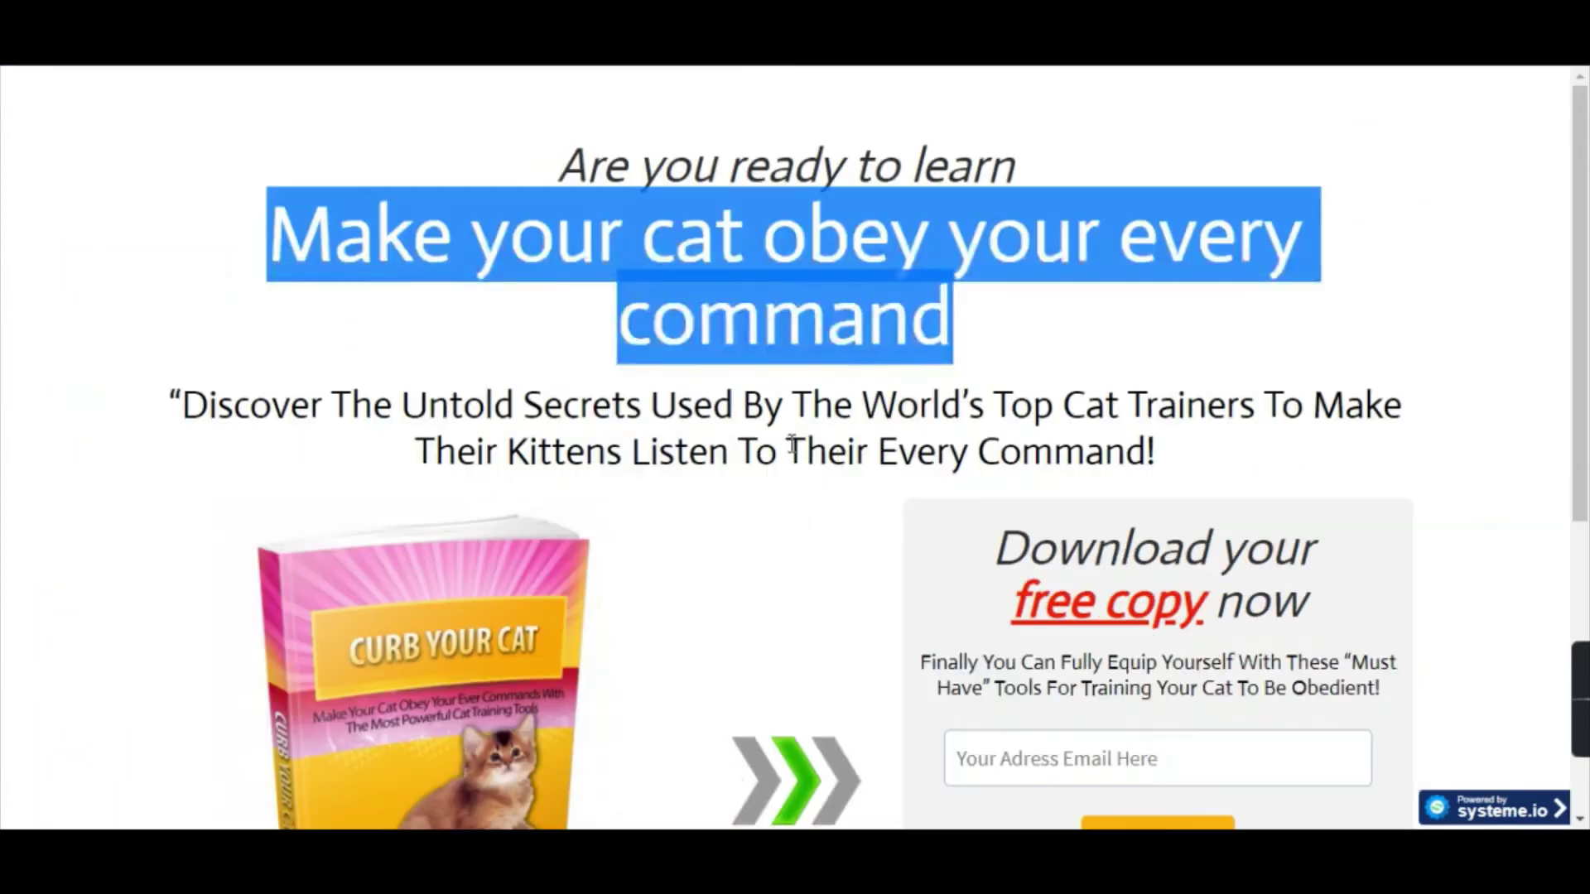
Put the 'Discover The Untold Secrets…' line in place of the lorem ipsum subheading at font size 32.
double_click(807, 414)
triple_click(808, 406)
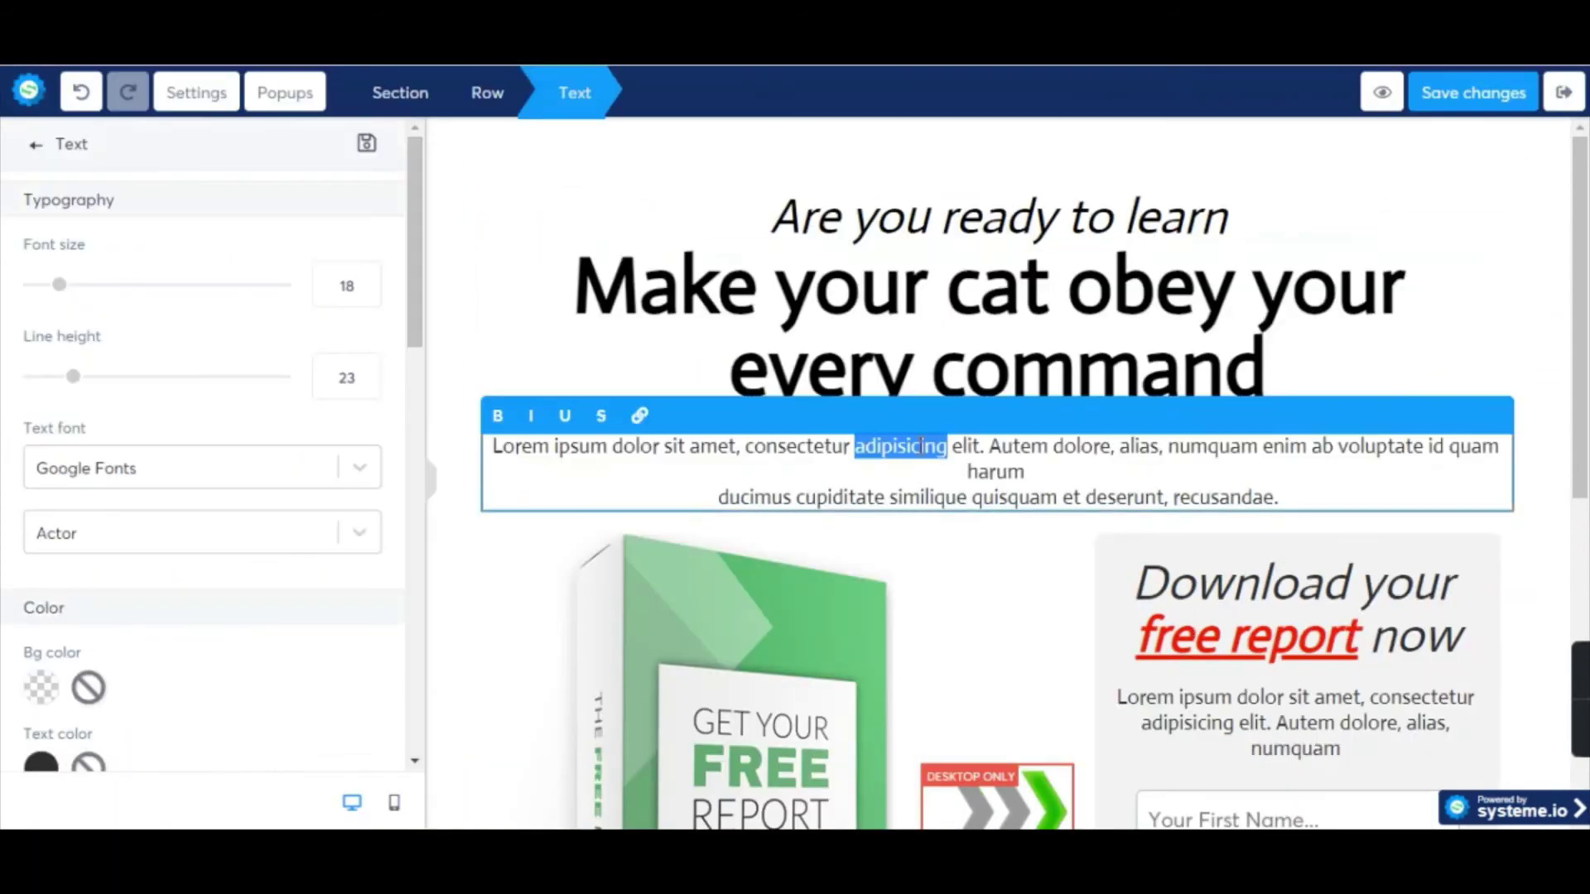
triple_click(921, 452)
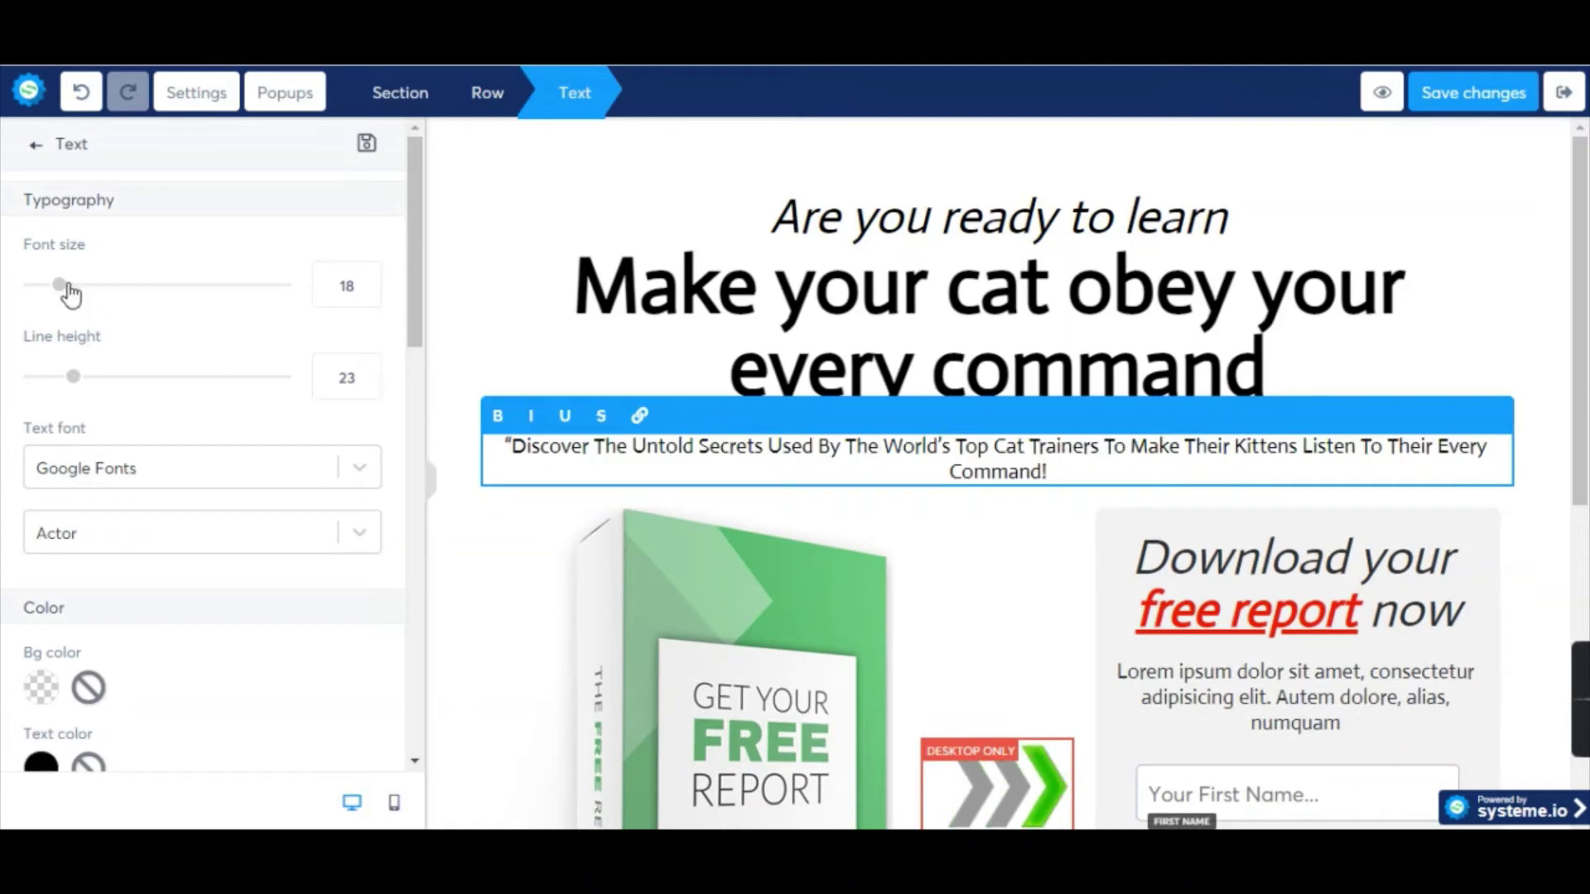
left_click_drag(60, 286, 98, 285)
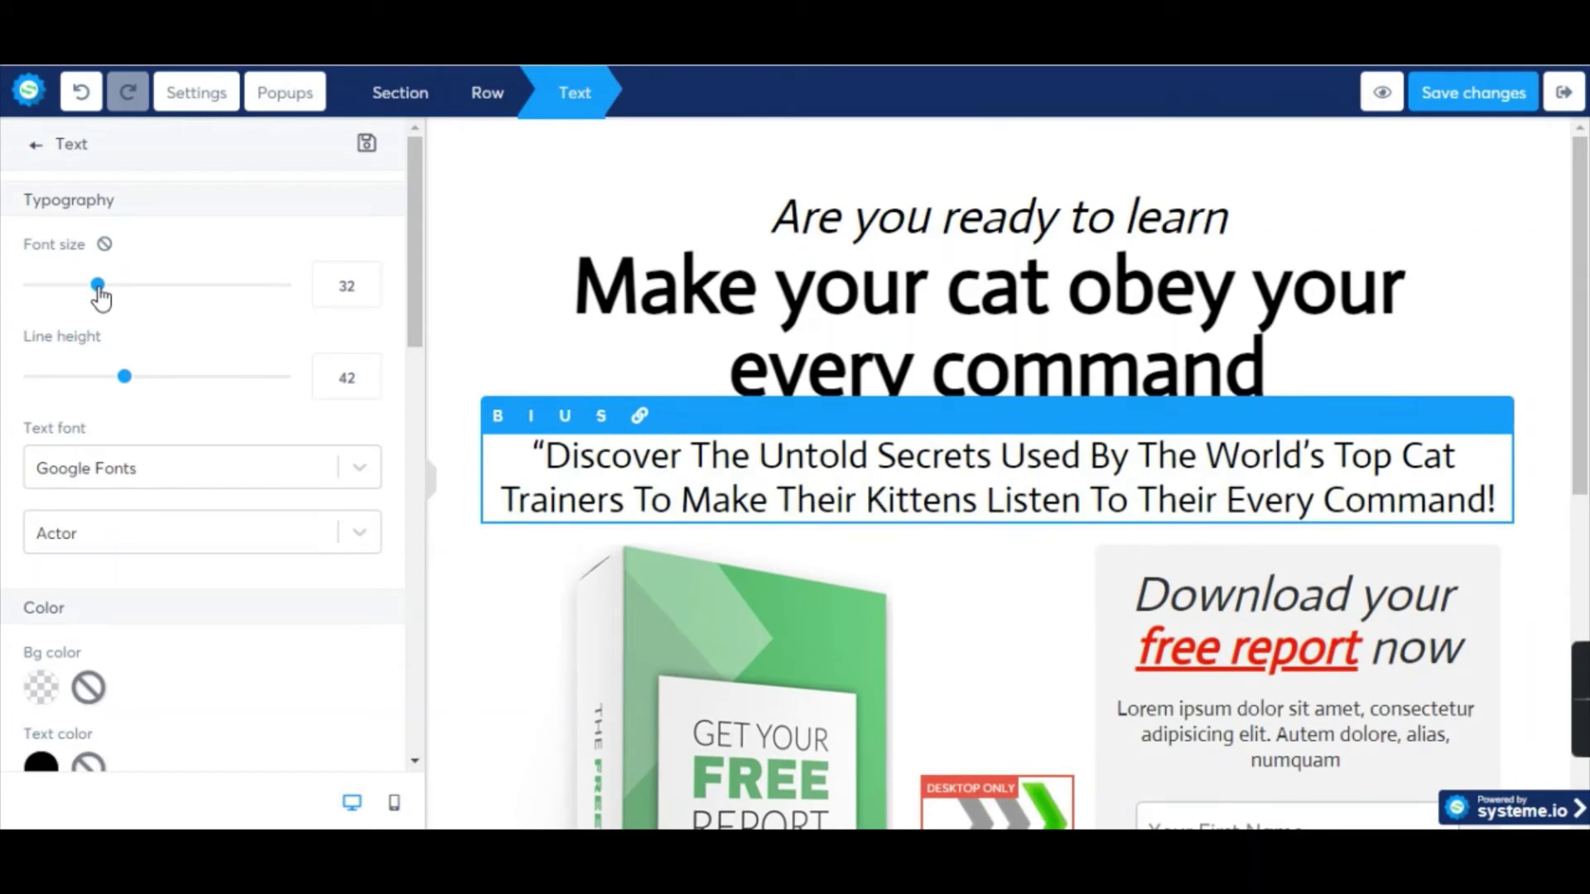
scroll(513, 212, "down", 3)
left_click(795, 497)
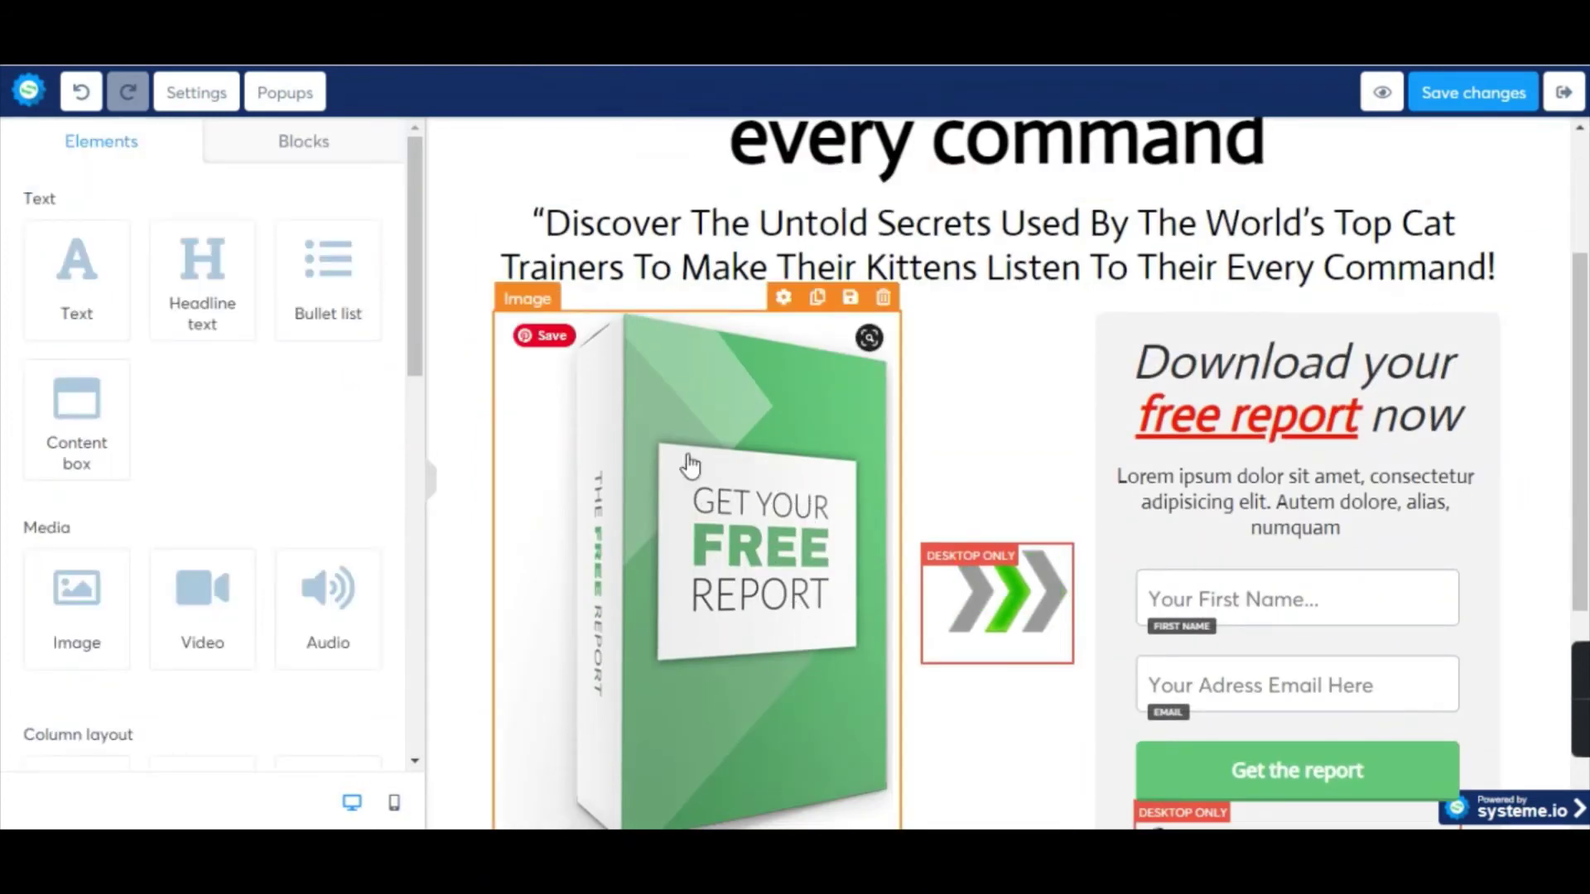
scroll(776, 472, "down", 1)
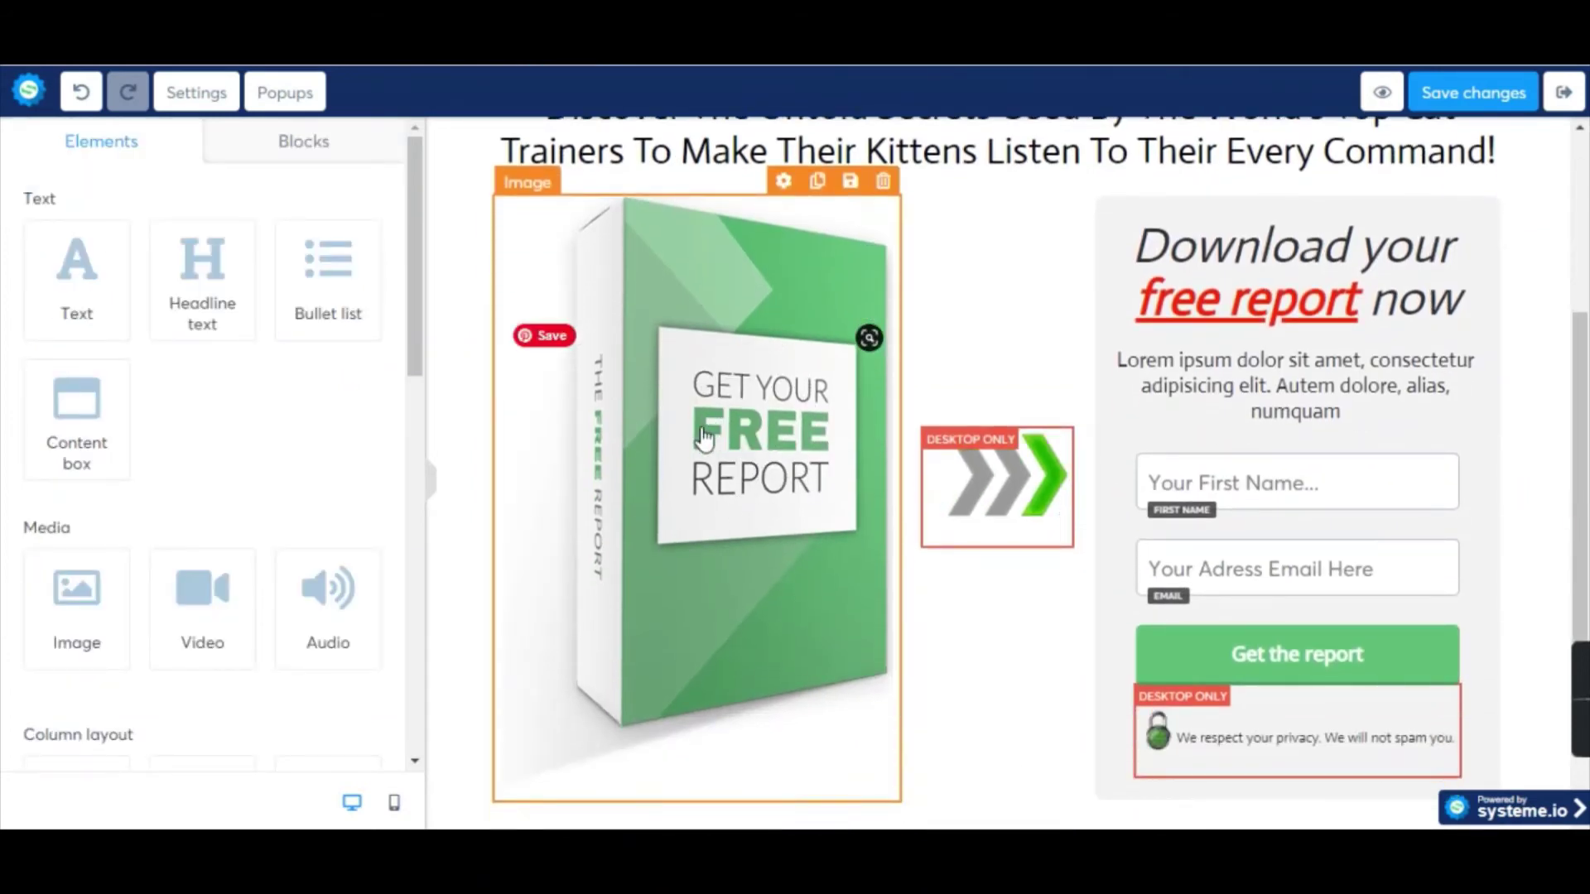
key("alt+Tab")
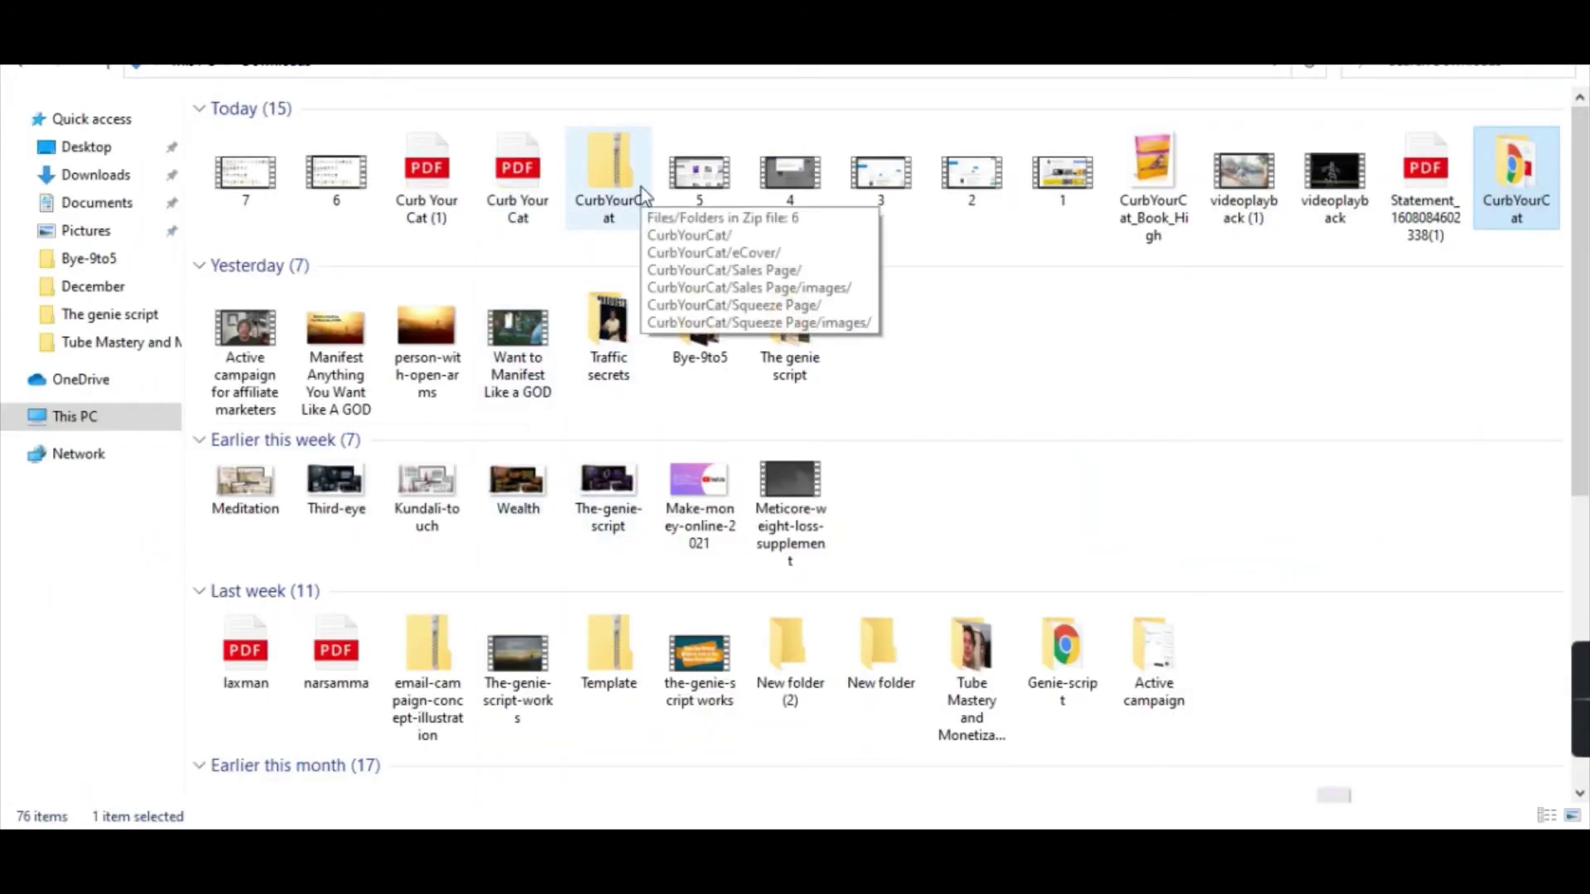
double_click(1525, 167)
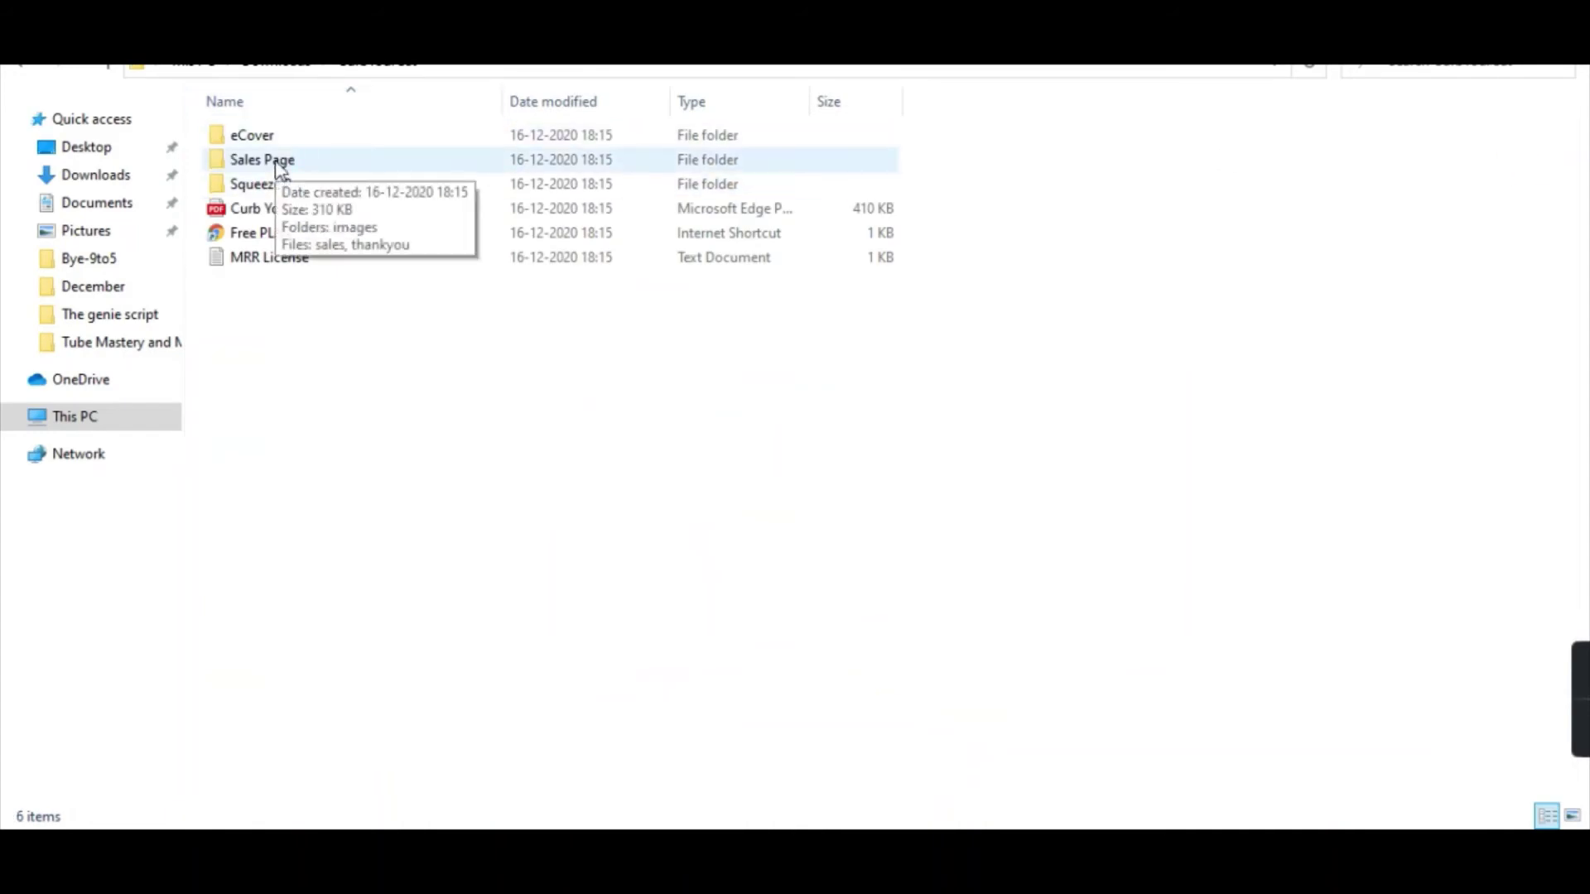
double_click(259, 137)
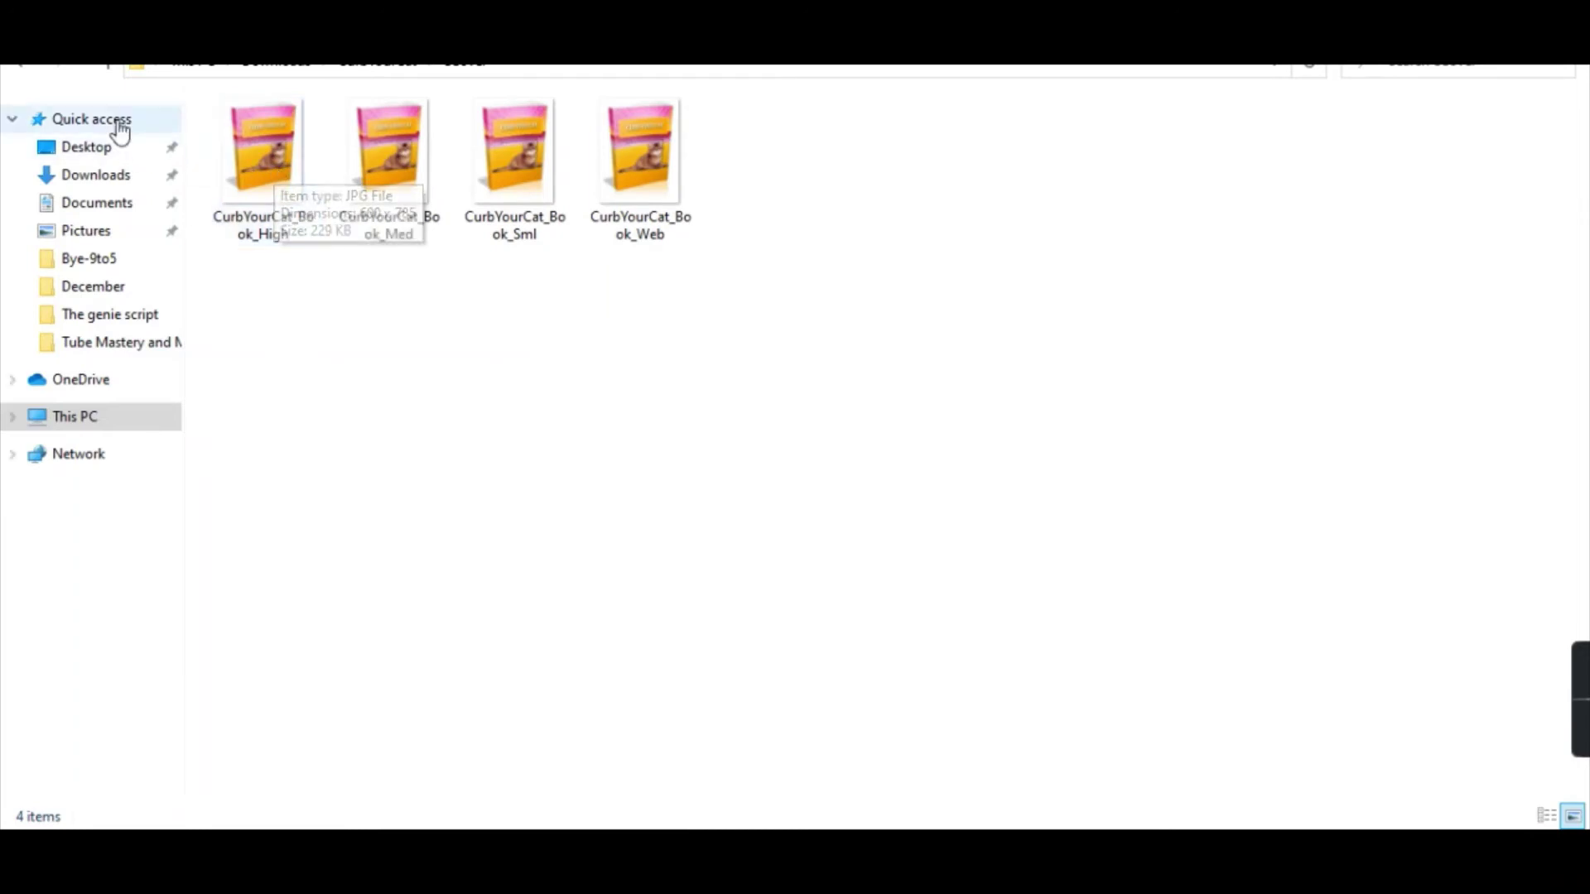
key("alt+Up")
key("alt+Up")
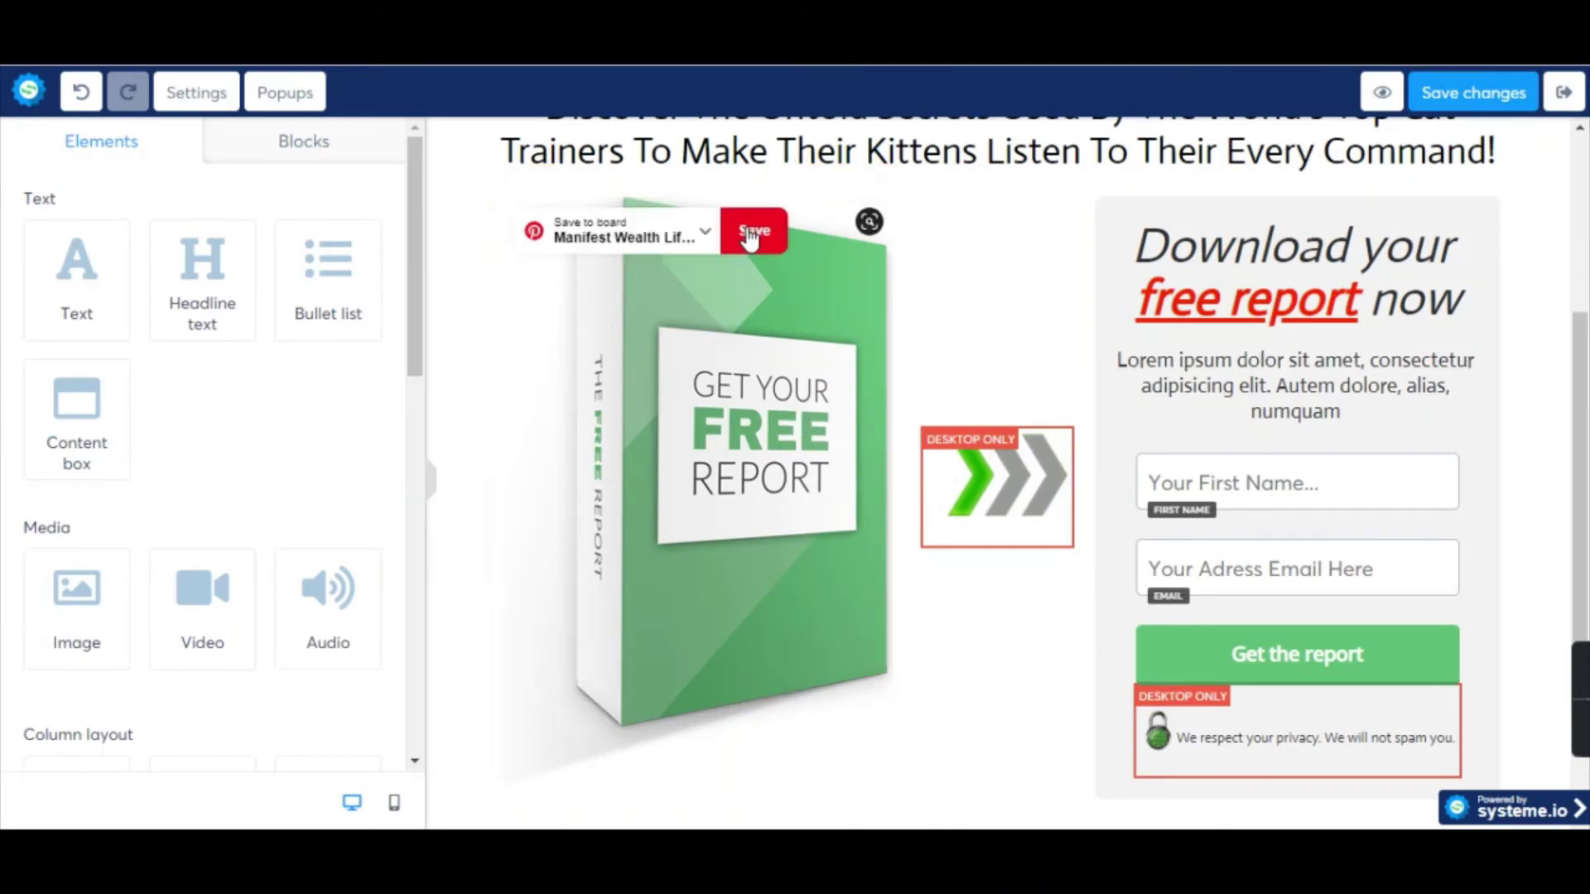
Swap the free report box picture for the uploaded CurbYourCat_Book_High.jpg ebook cover.
left_click(678, 252)
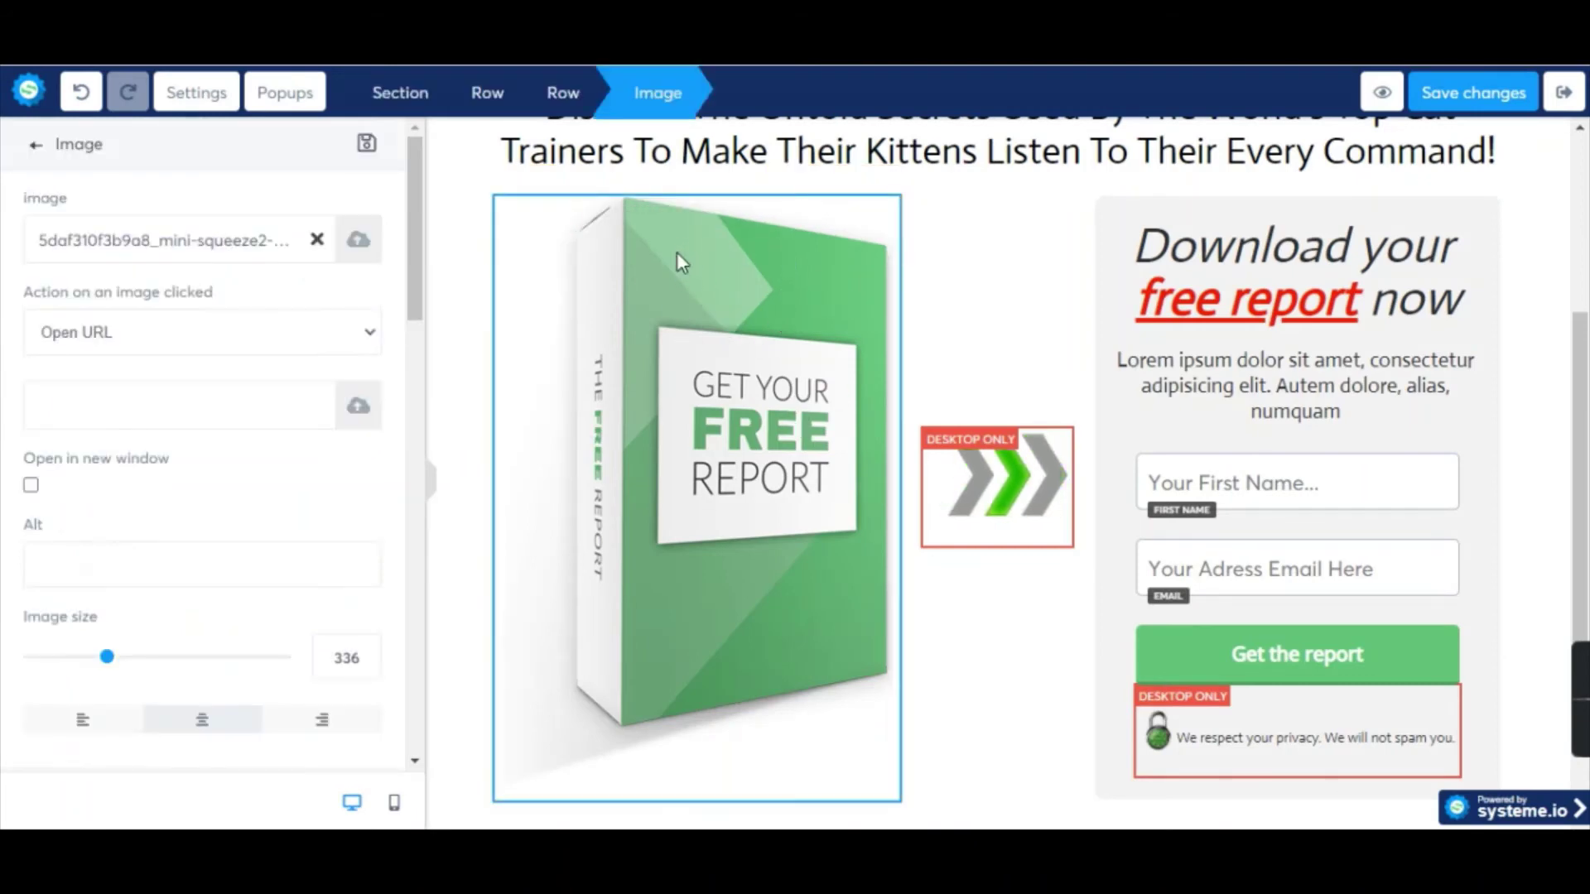
left_click(318, 240)
left_click(357, 243)
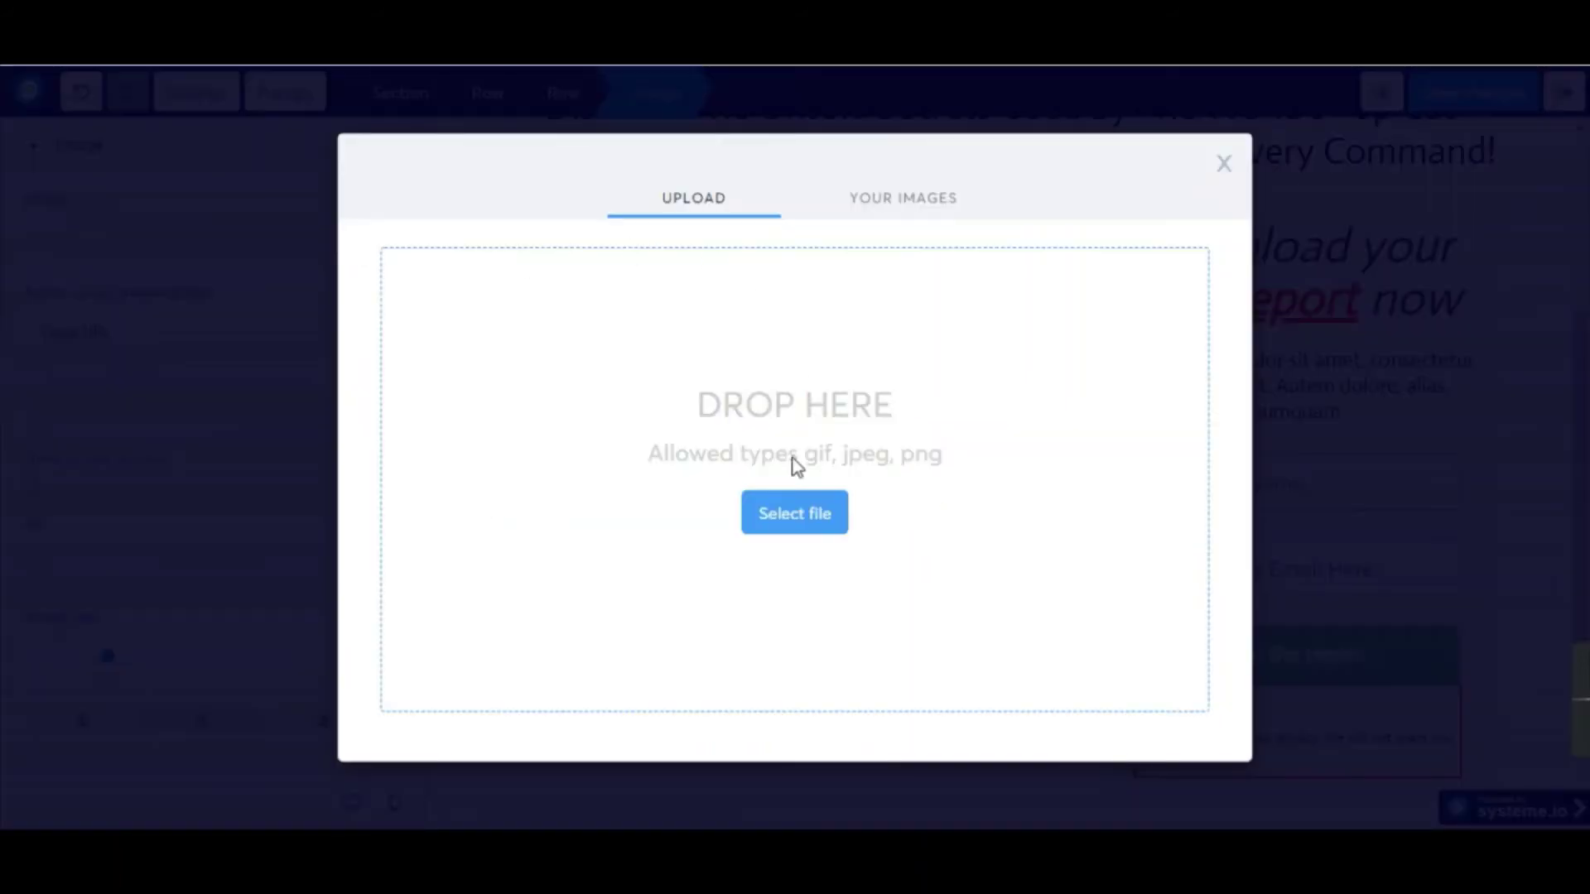
left_click(576, 370)
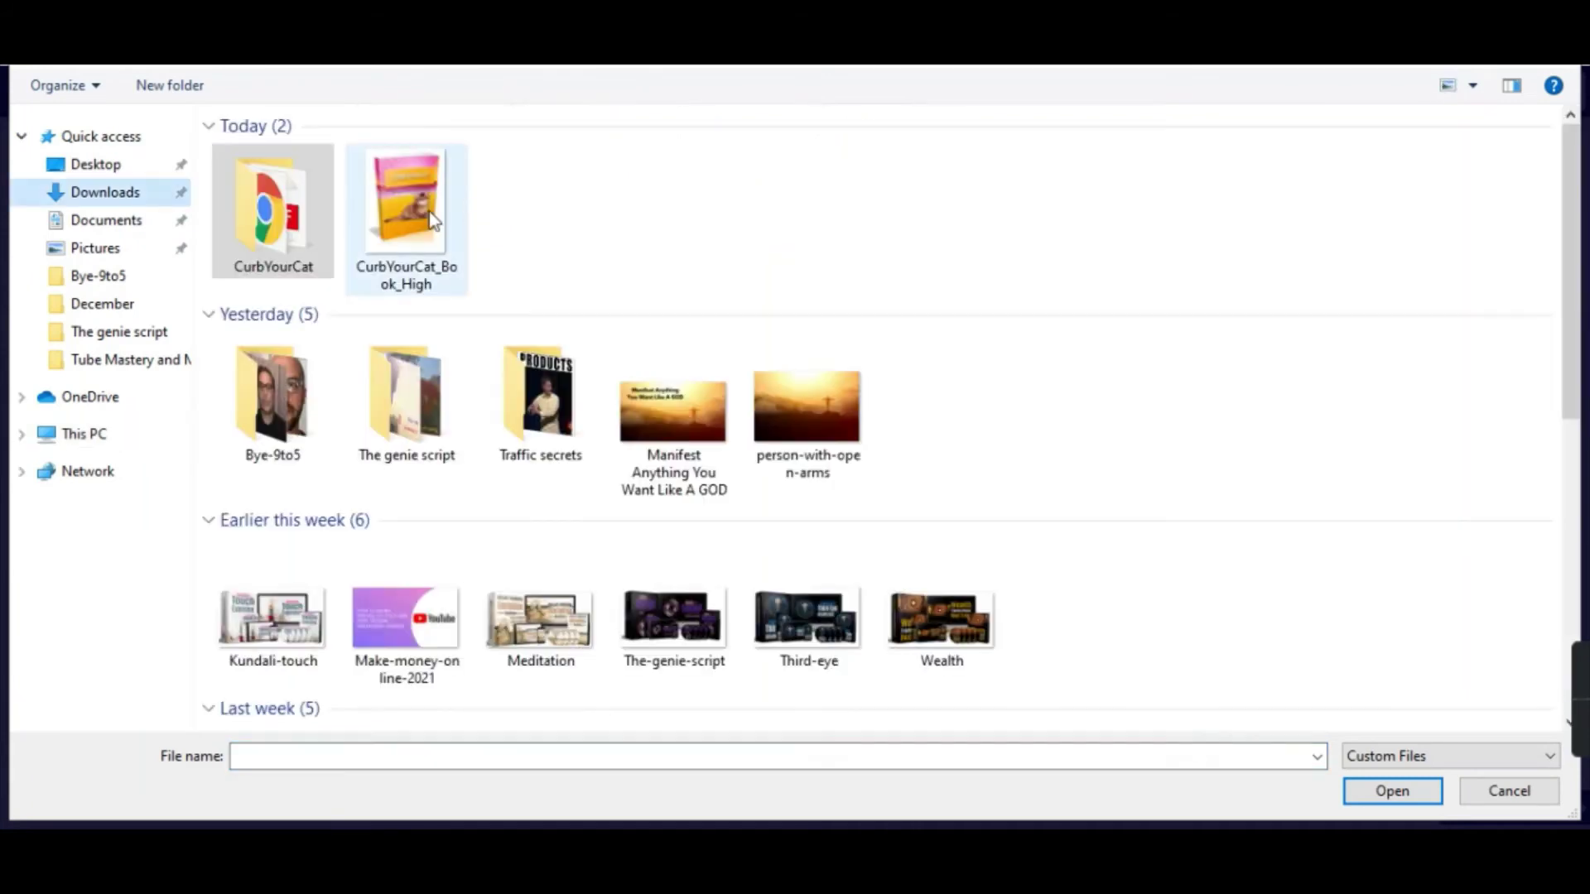
left_click(400, 205)
left_click(1389, 795)
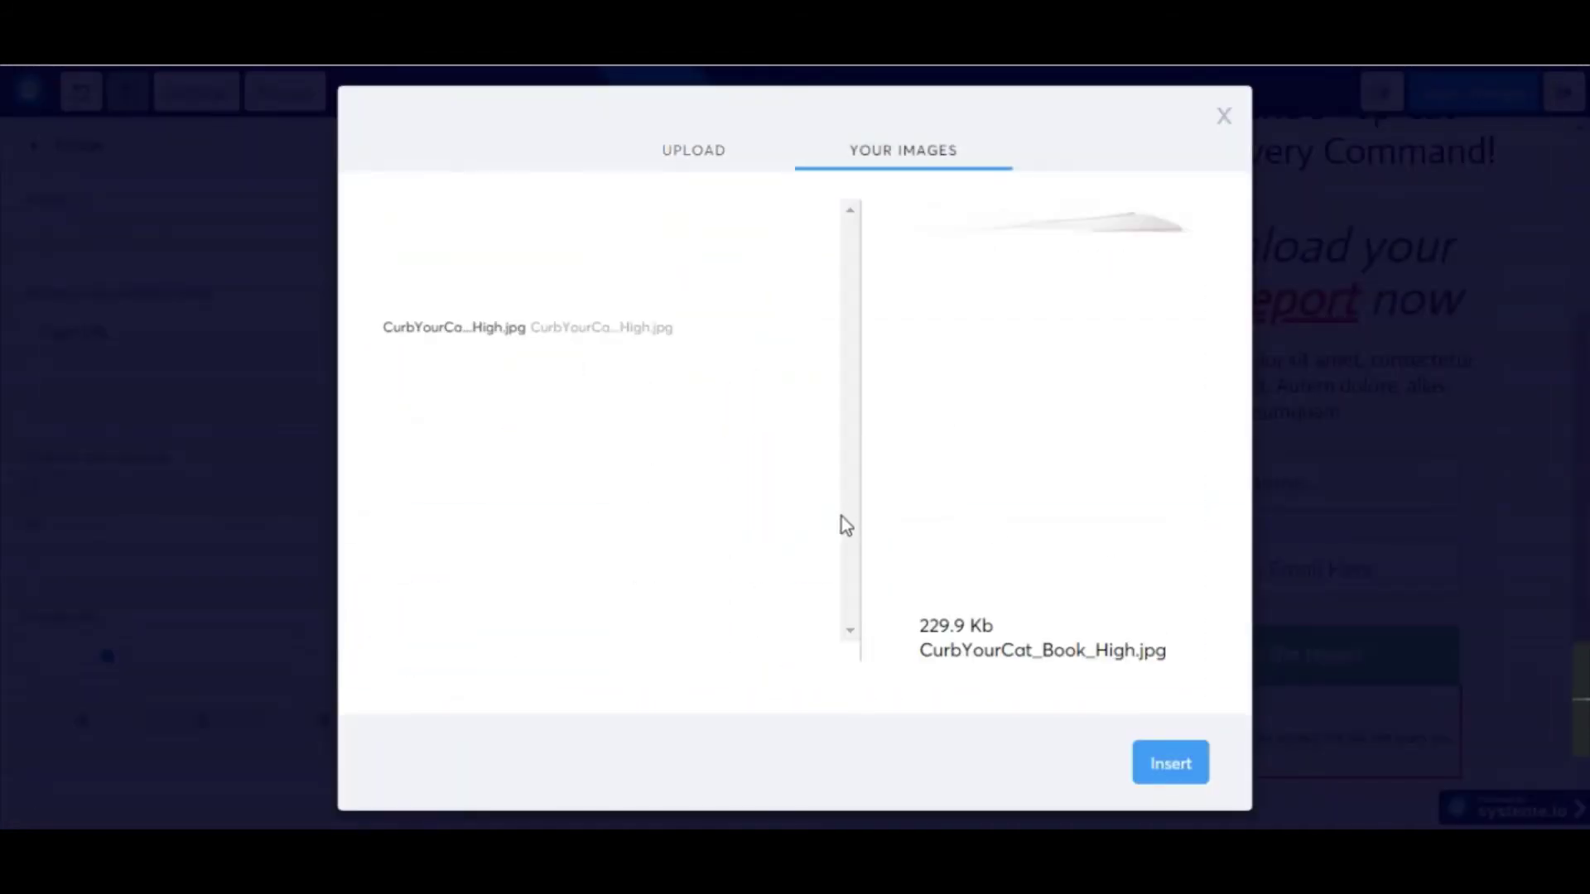
left_click(1159, 766)
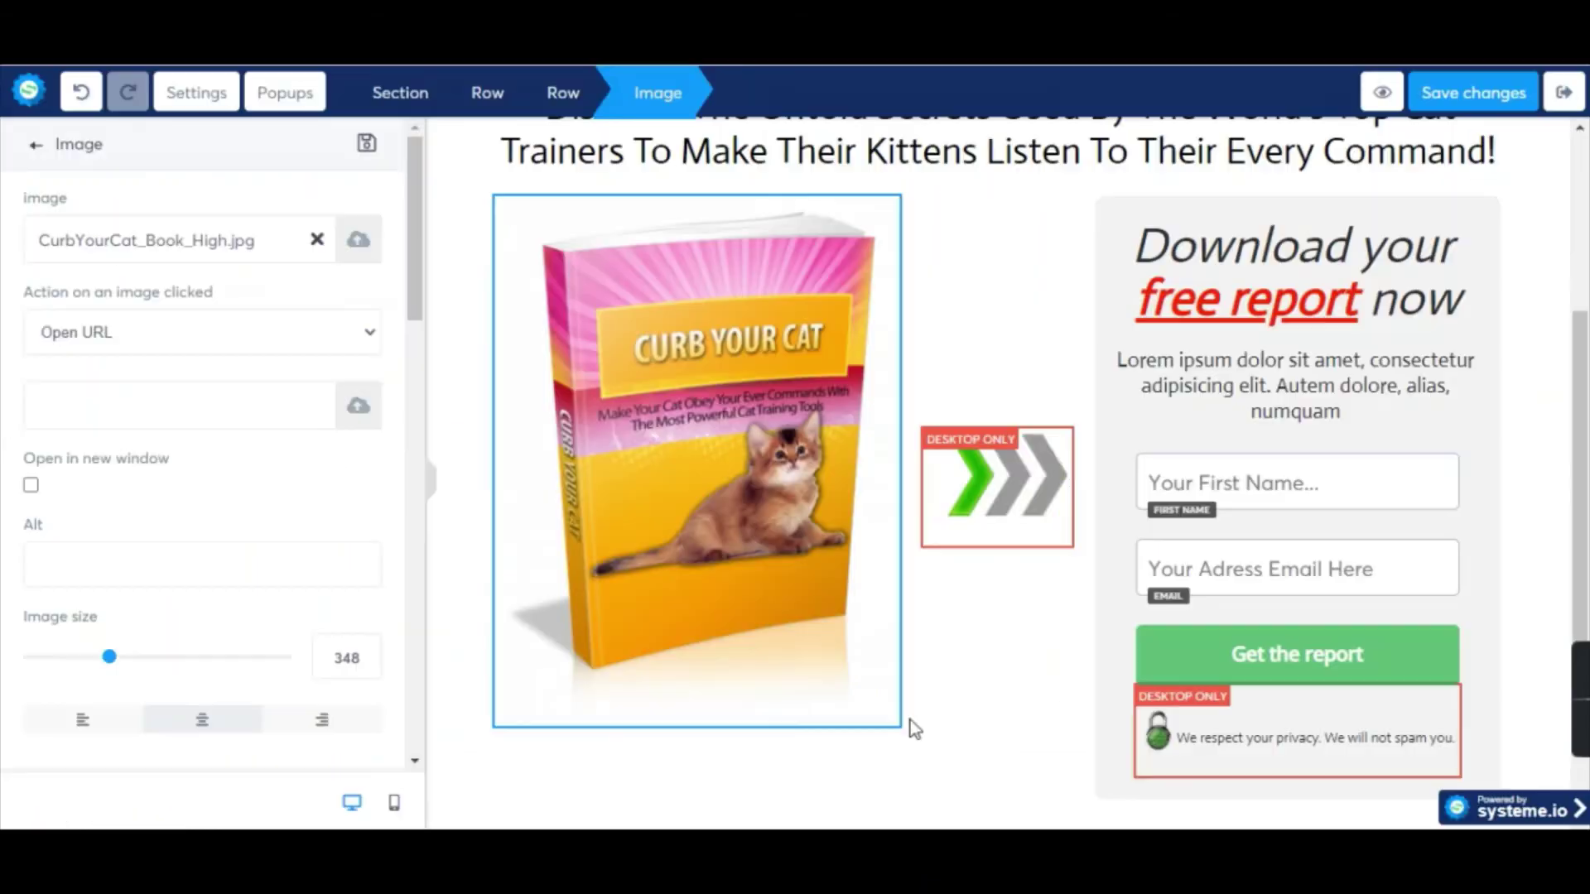
Change the form heading from 'free report' to 'Download your free copy now'.
left_click(952, 800)
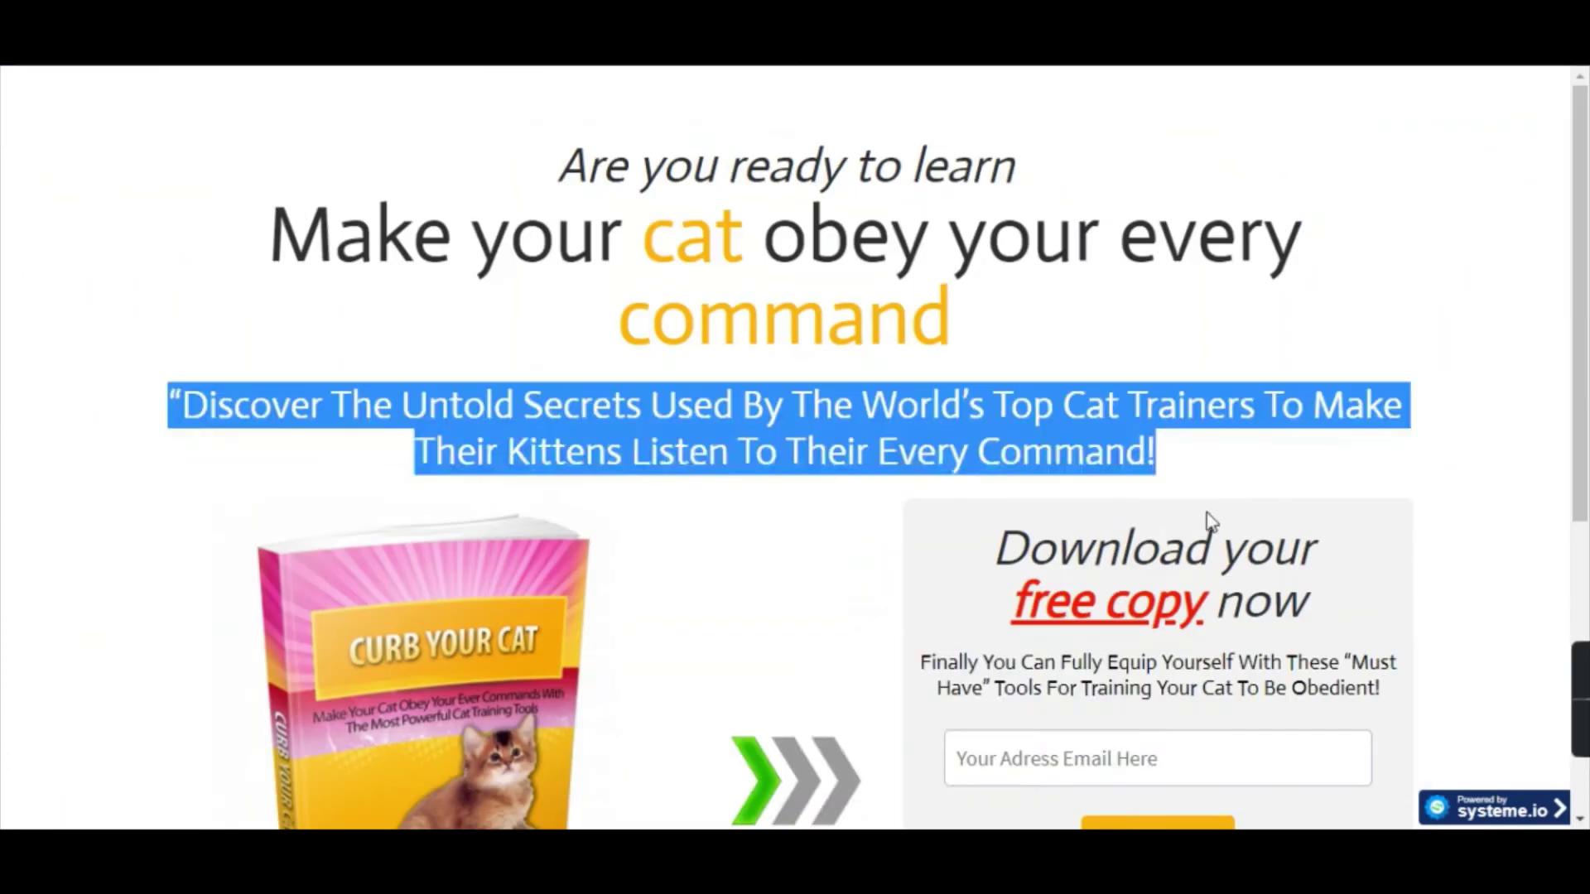
scroll(1124, 506, "down", 1)
scroll(1123, 507, "down", 2)
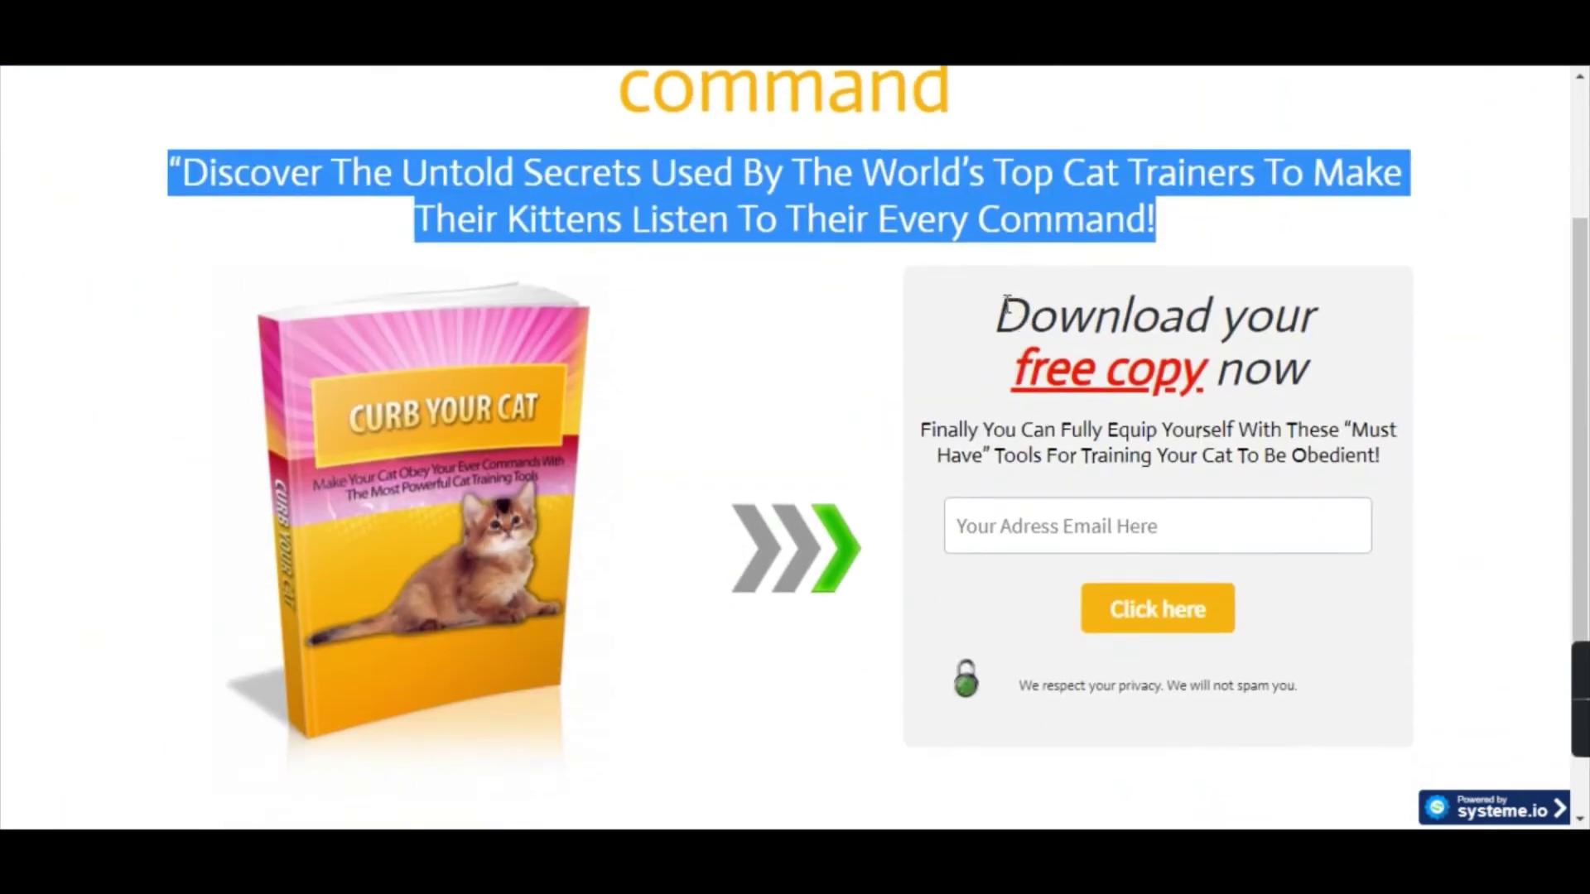
left_click(1102, 350)
triple_click(1102, 350)
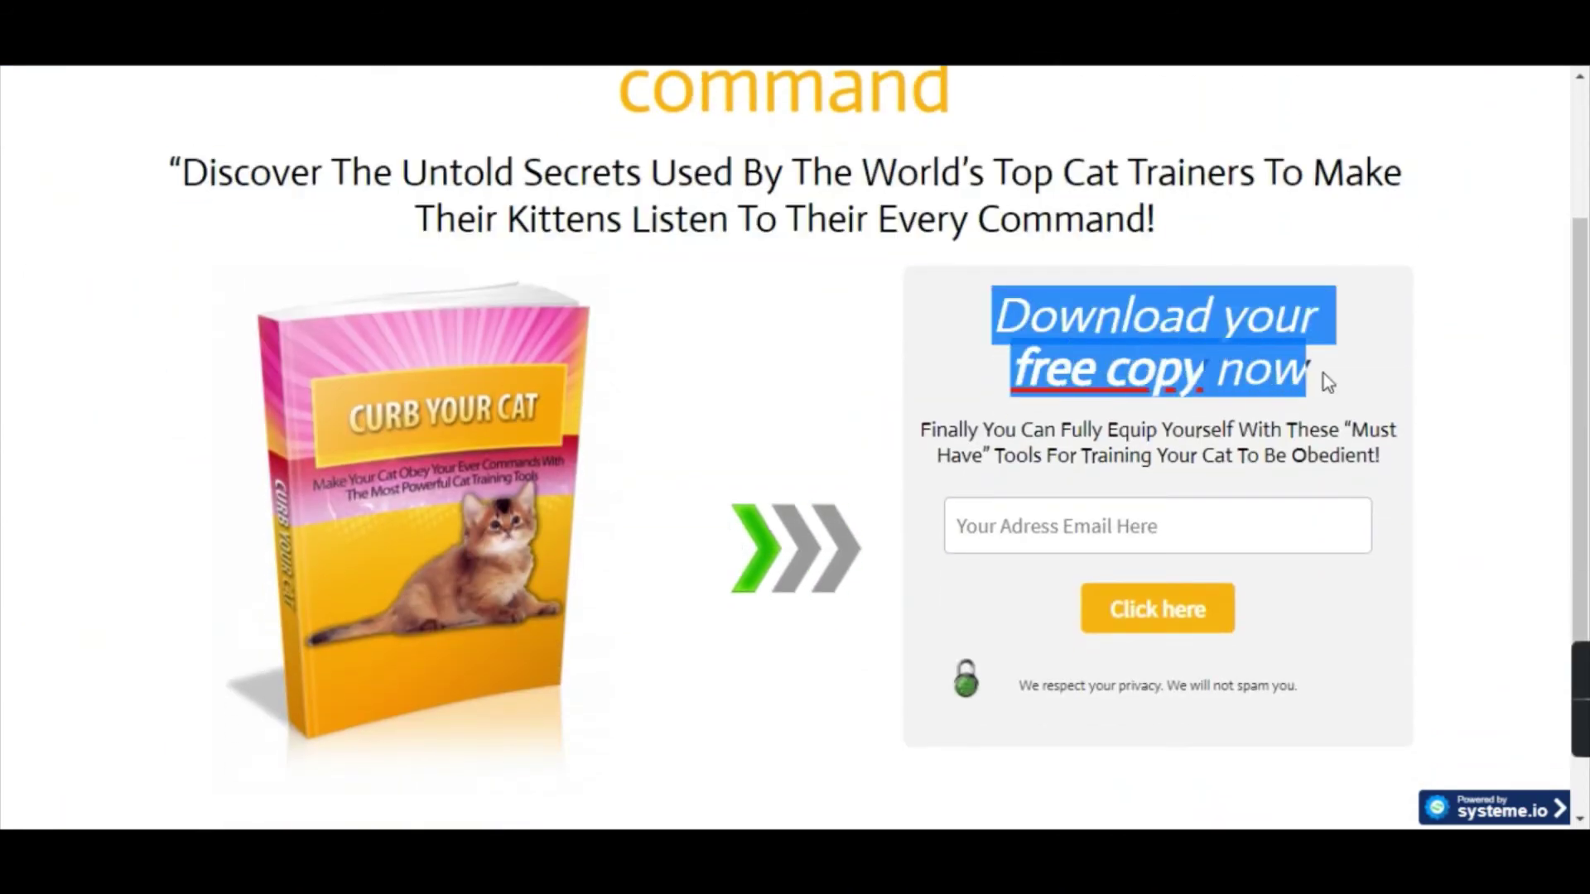
key("alt+Tab")
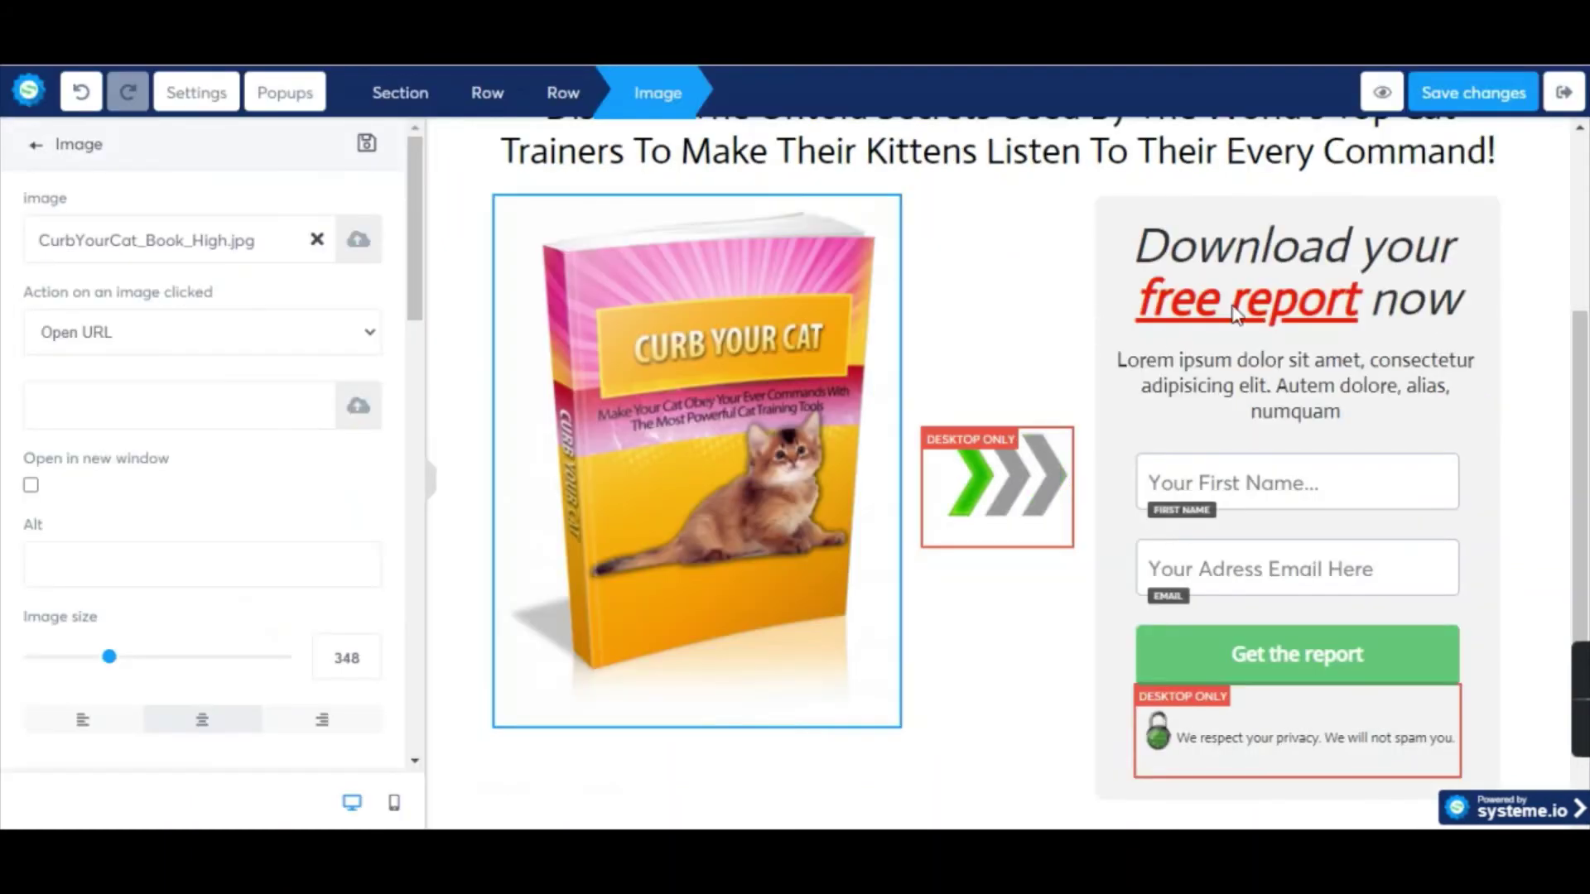
left_click(1207, 299)
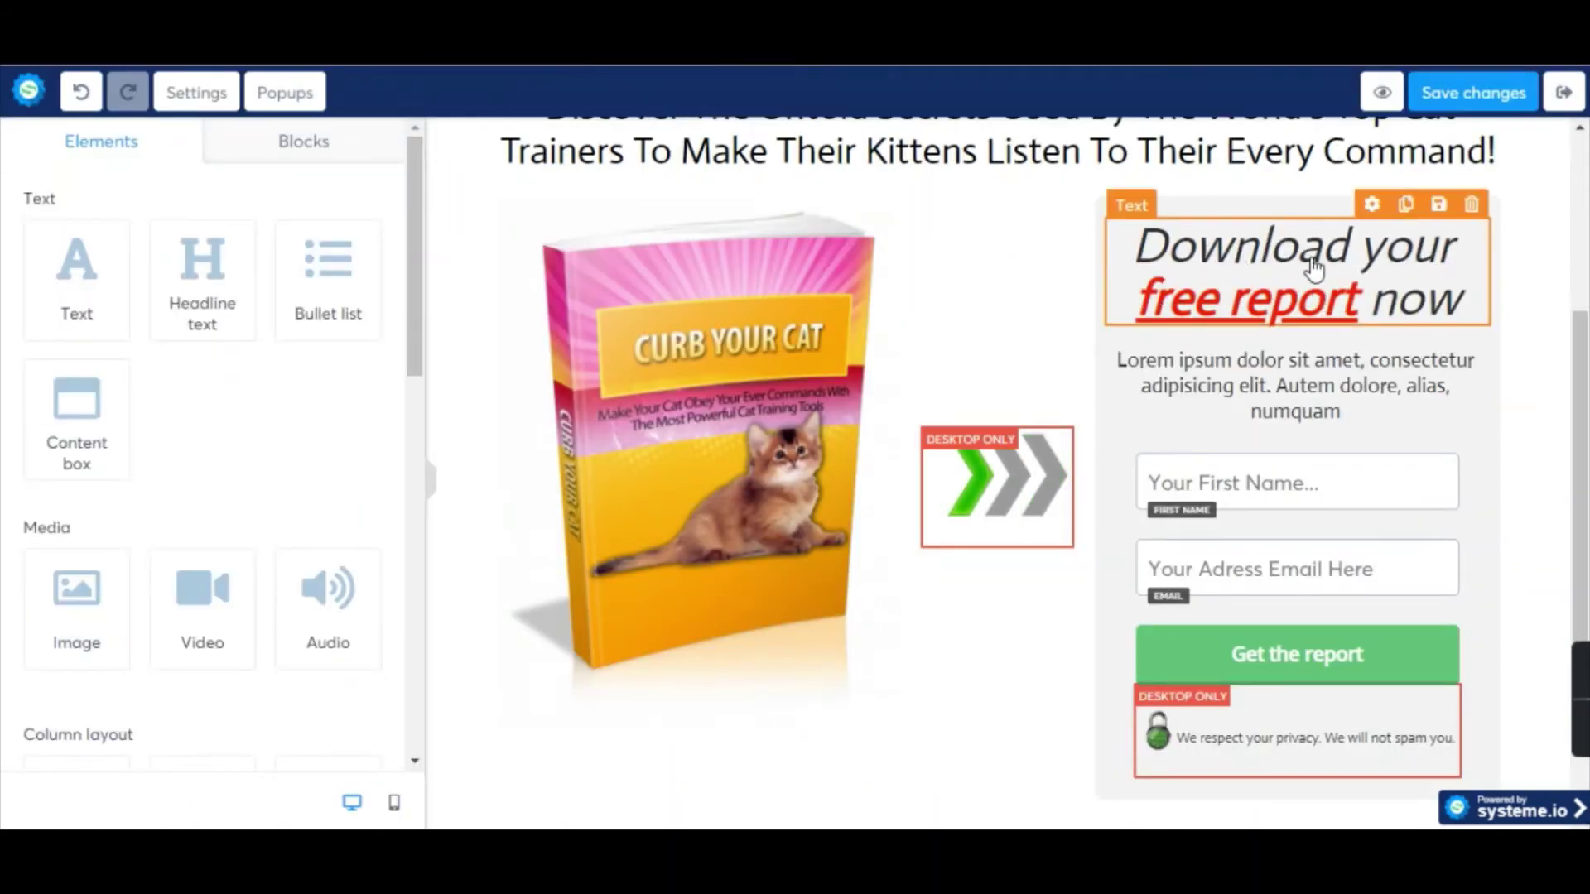
double_click(1317, 257)
left_click(1355, 290)
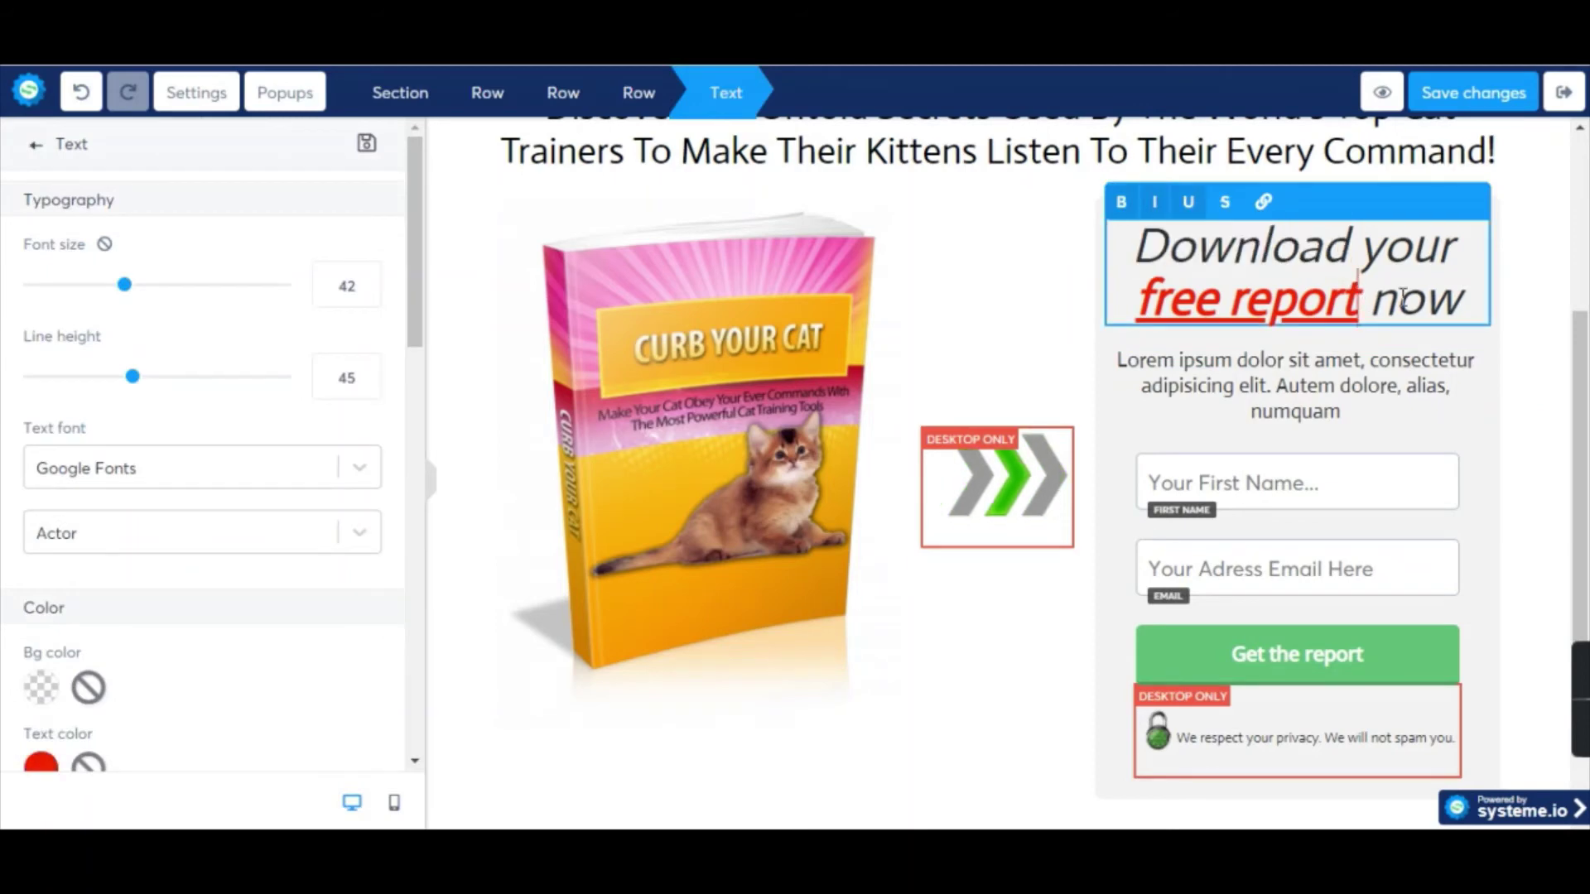
key("BackSpace")
key("BackSpace")
key("BackSpace")
key("BackSpace")
key("BackSpace")
key("BackSpace")
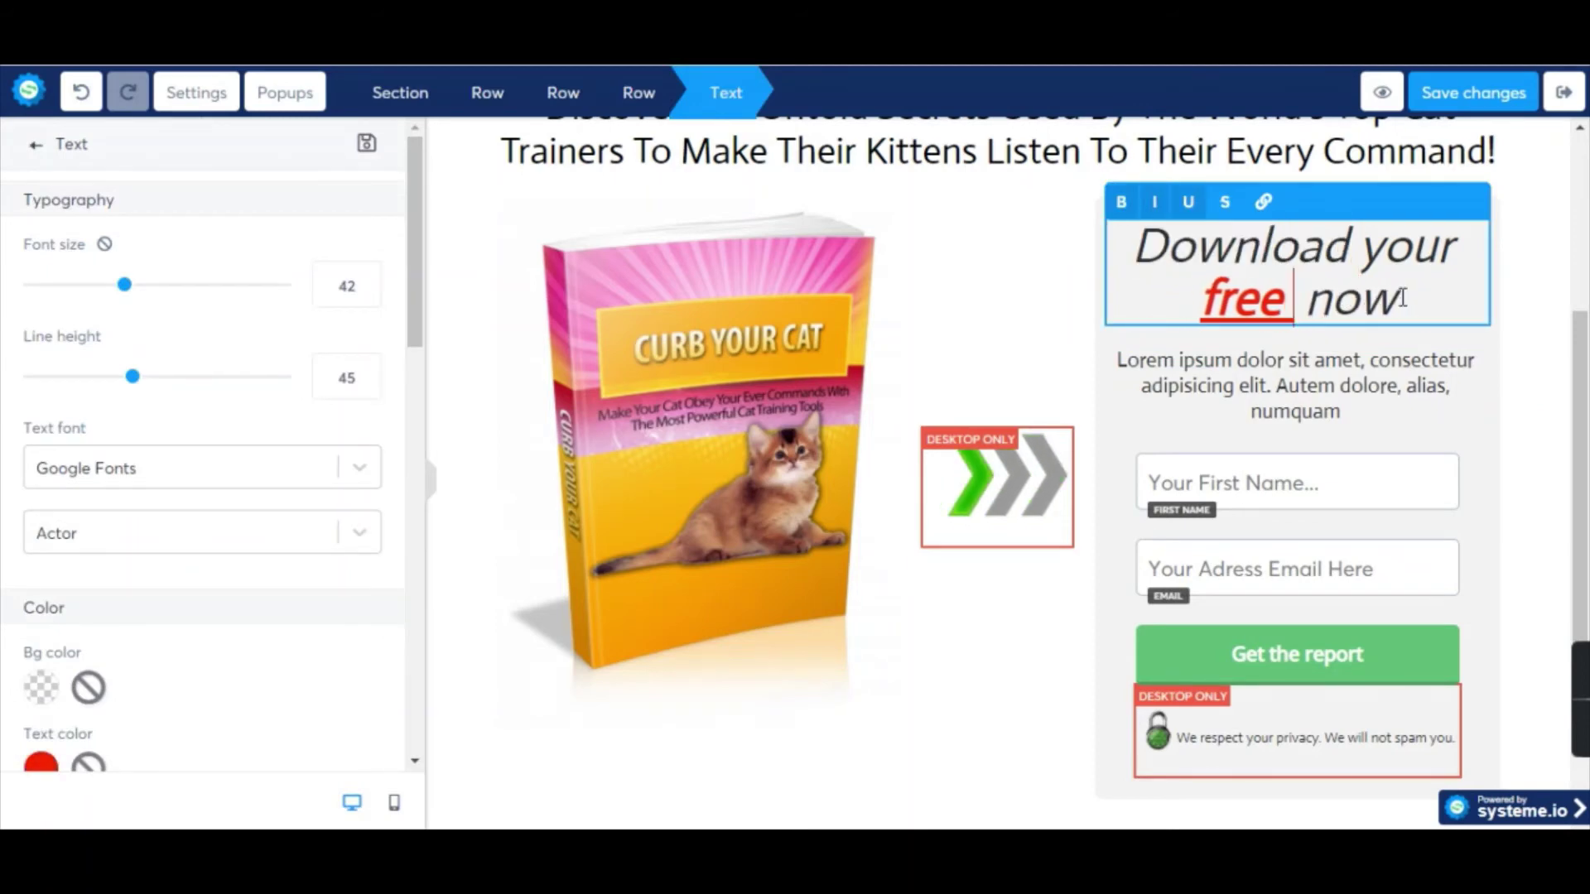
type("copy")
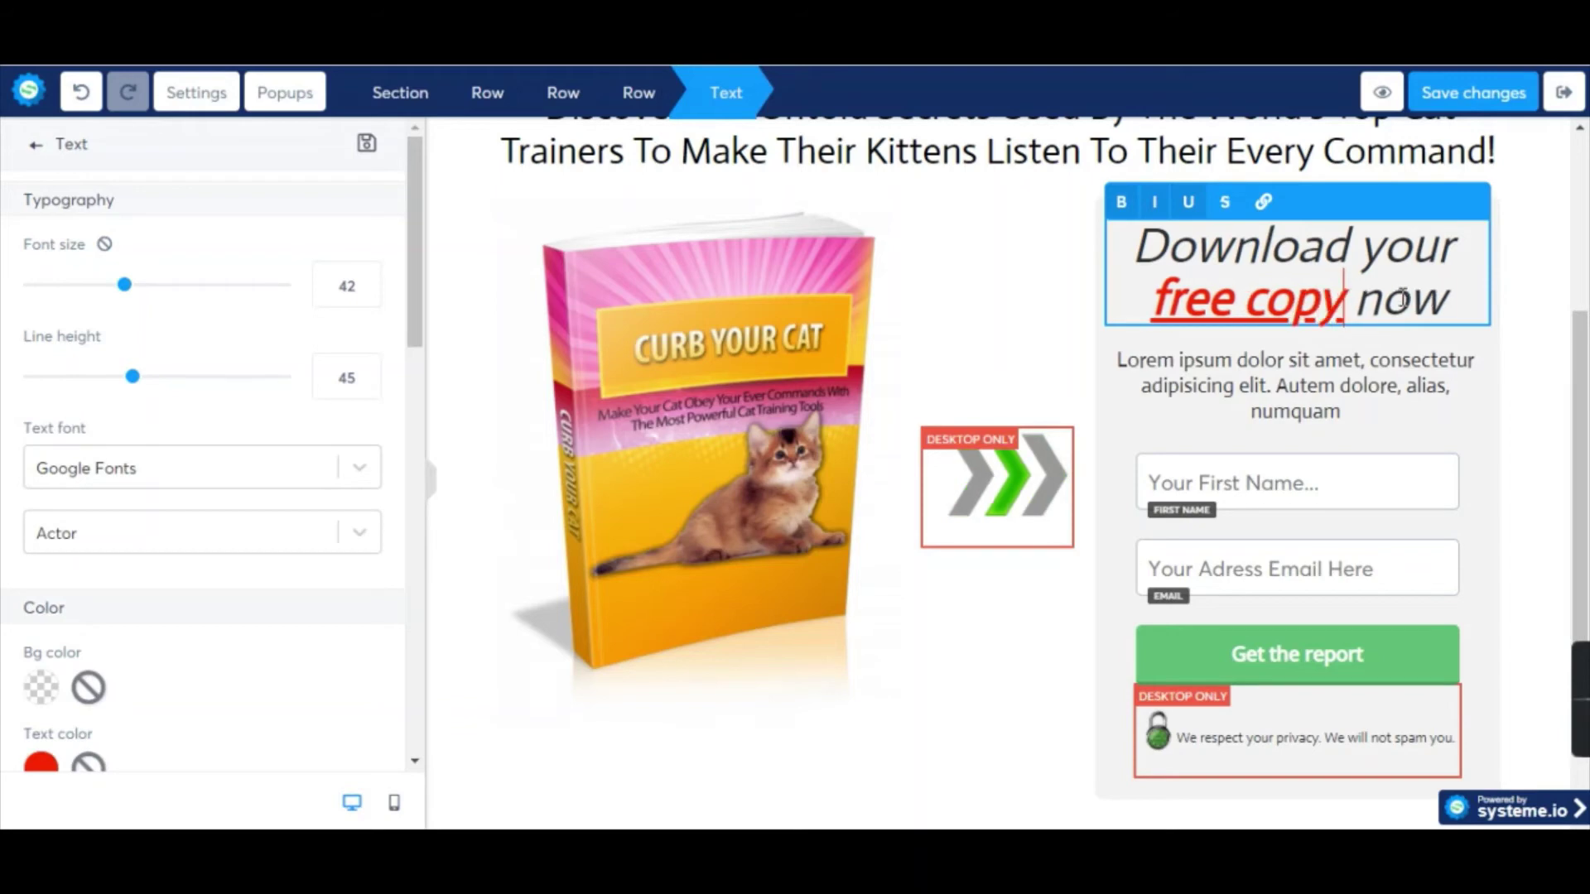
Replace the Lorem ipsum paragraph with the reference page's 'Finally You Can Fully Equip Yourself…' tagline.
triple_click(1306, 362)
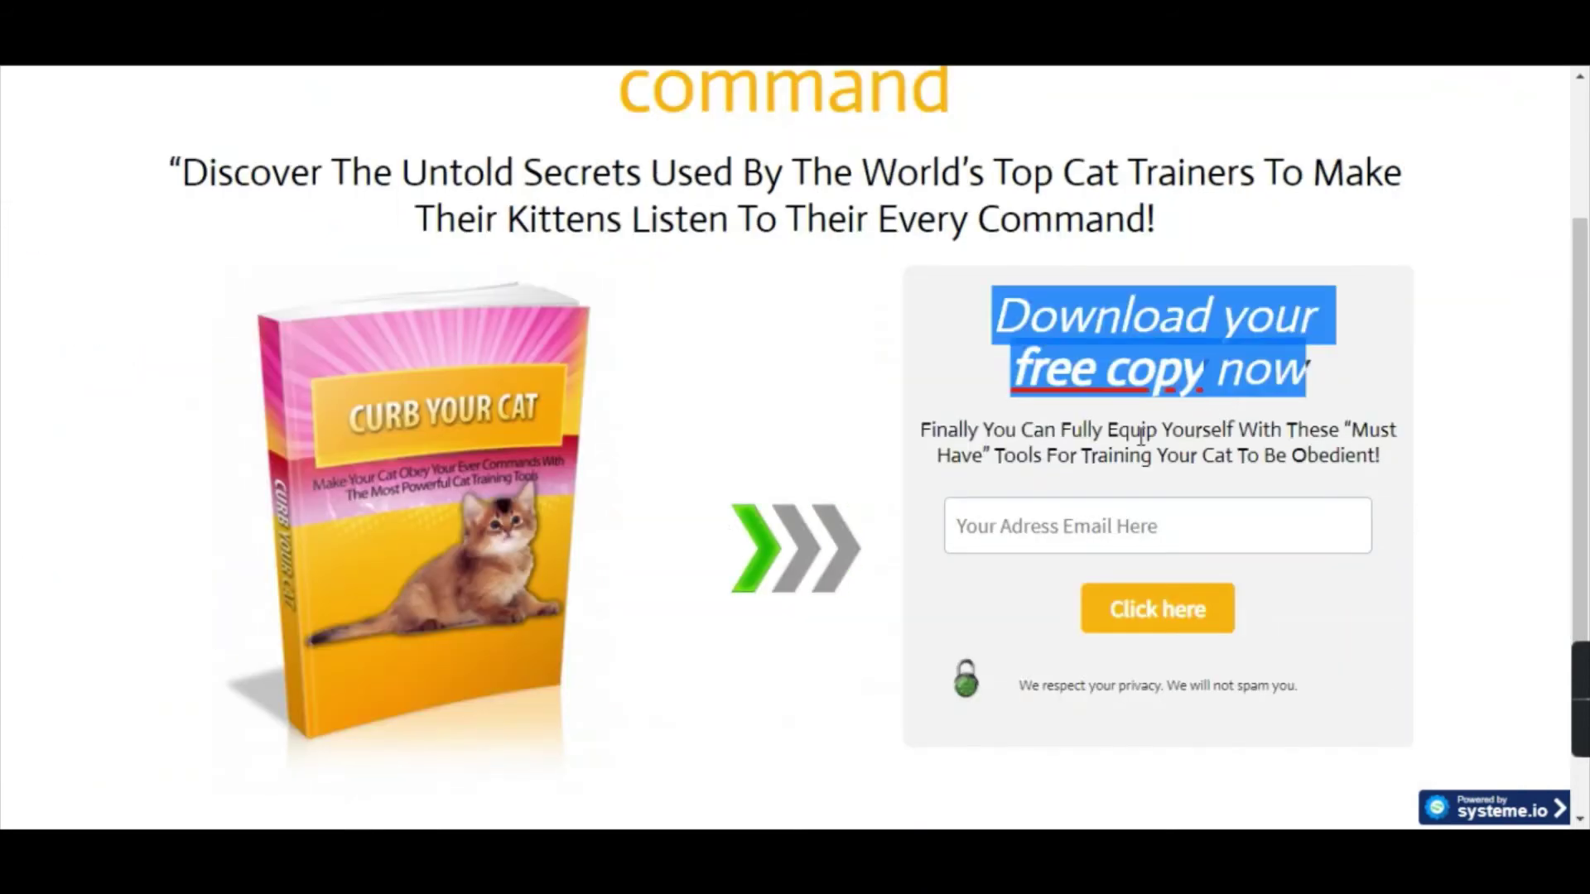
triple_click(1141, 432)
key("ctrl+c")
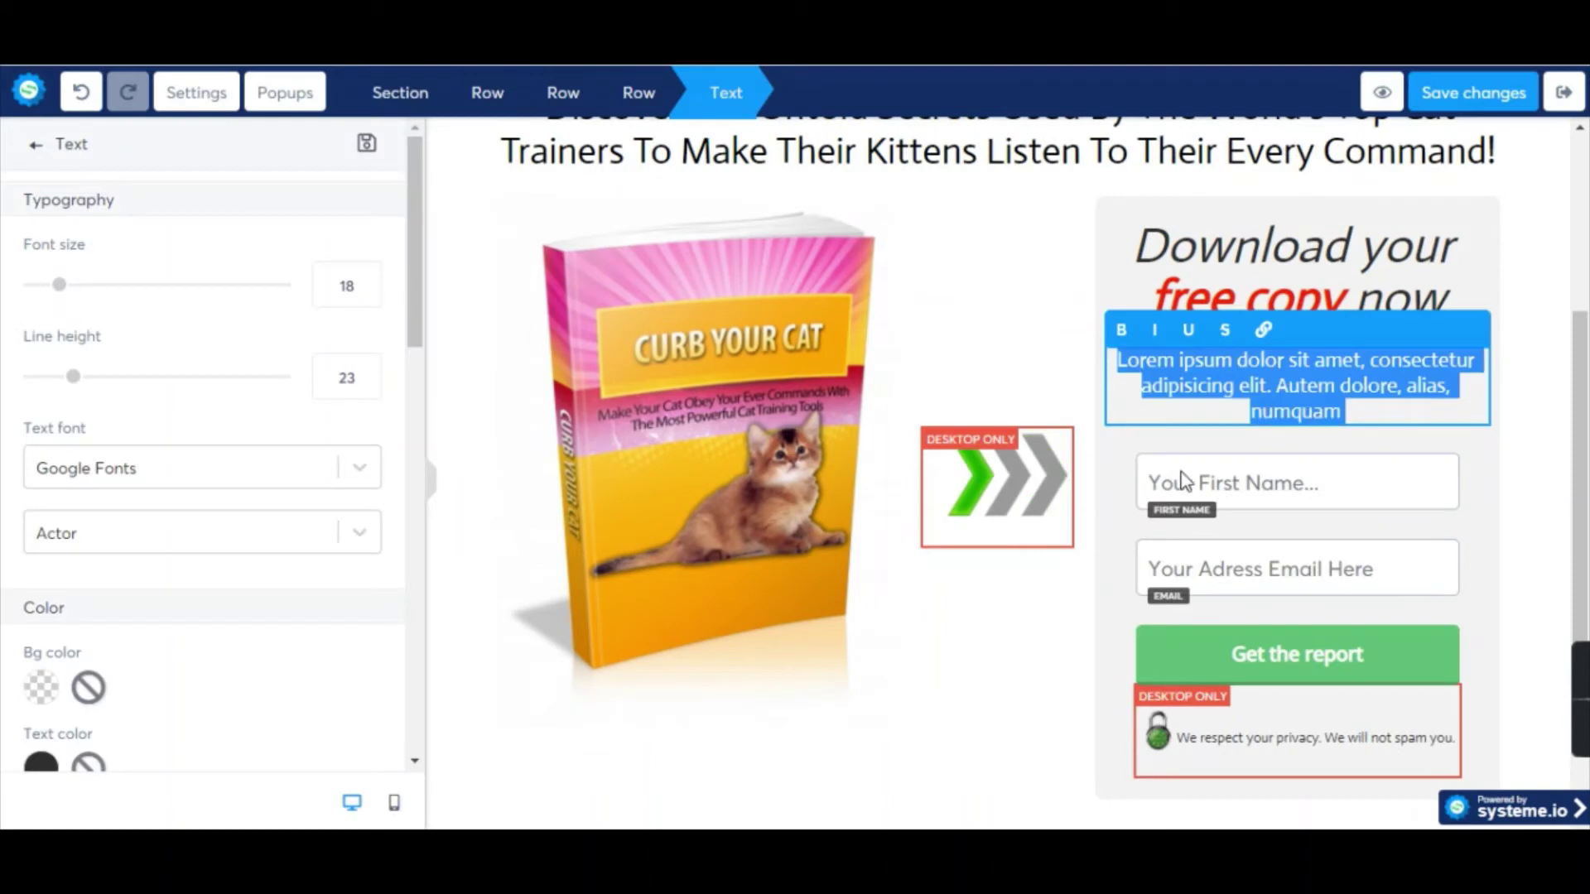
left_click(1297, 385)
triple_click(1303, 386)
key("ctrl+v")
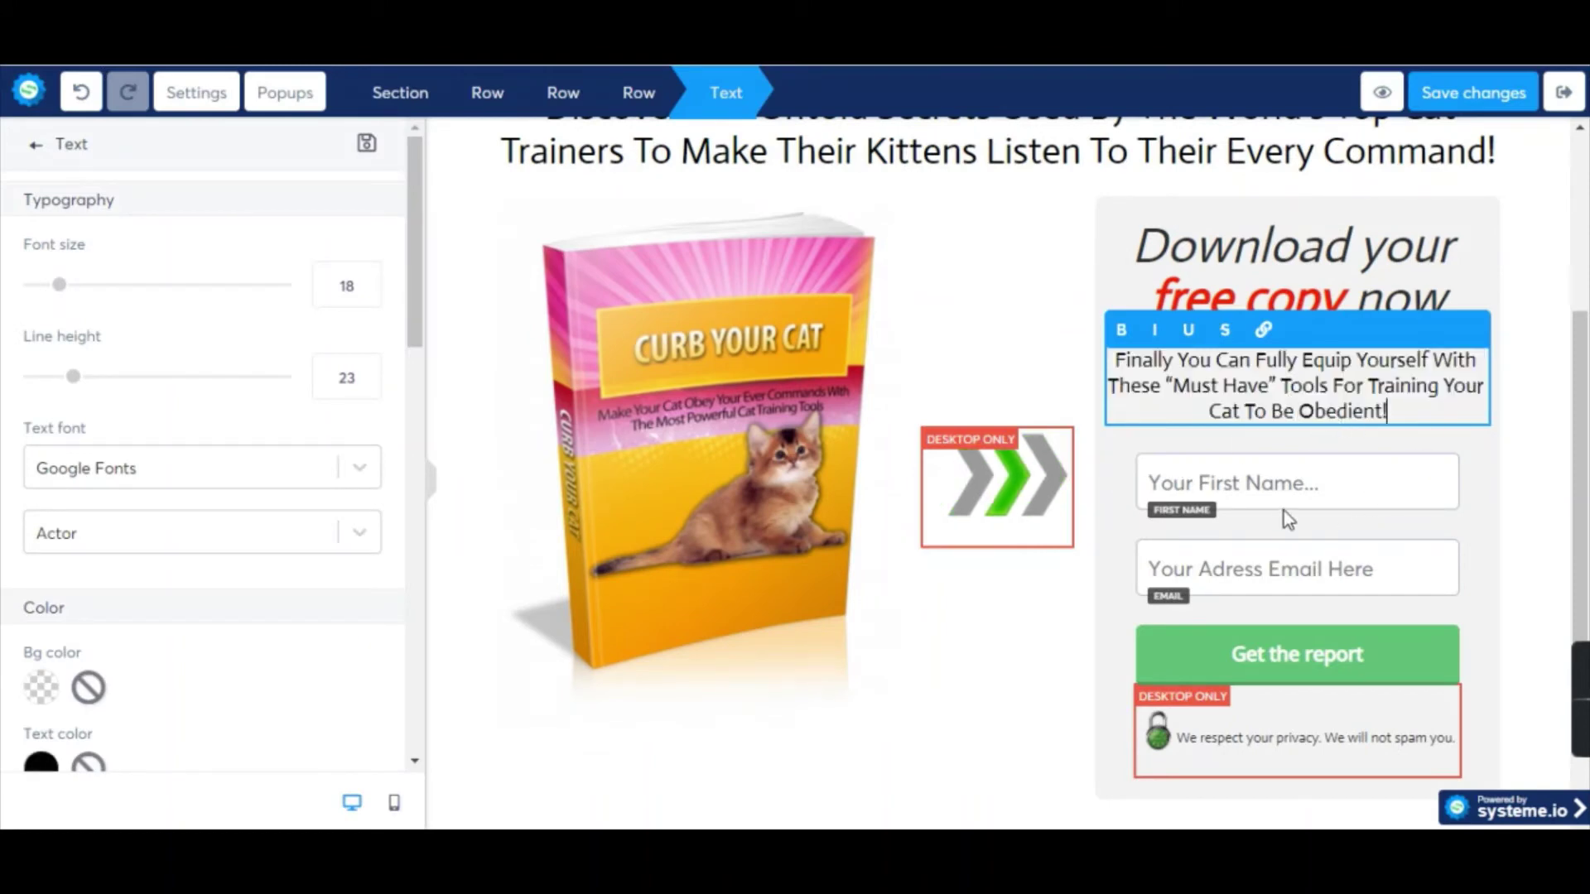
left_click(1401, 482)
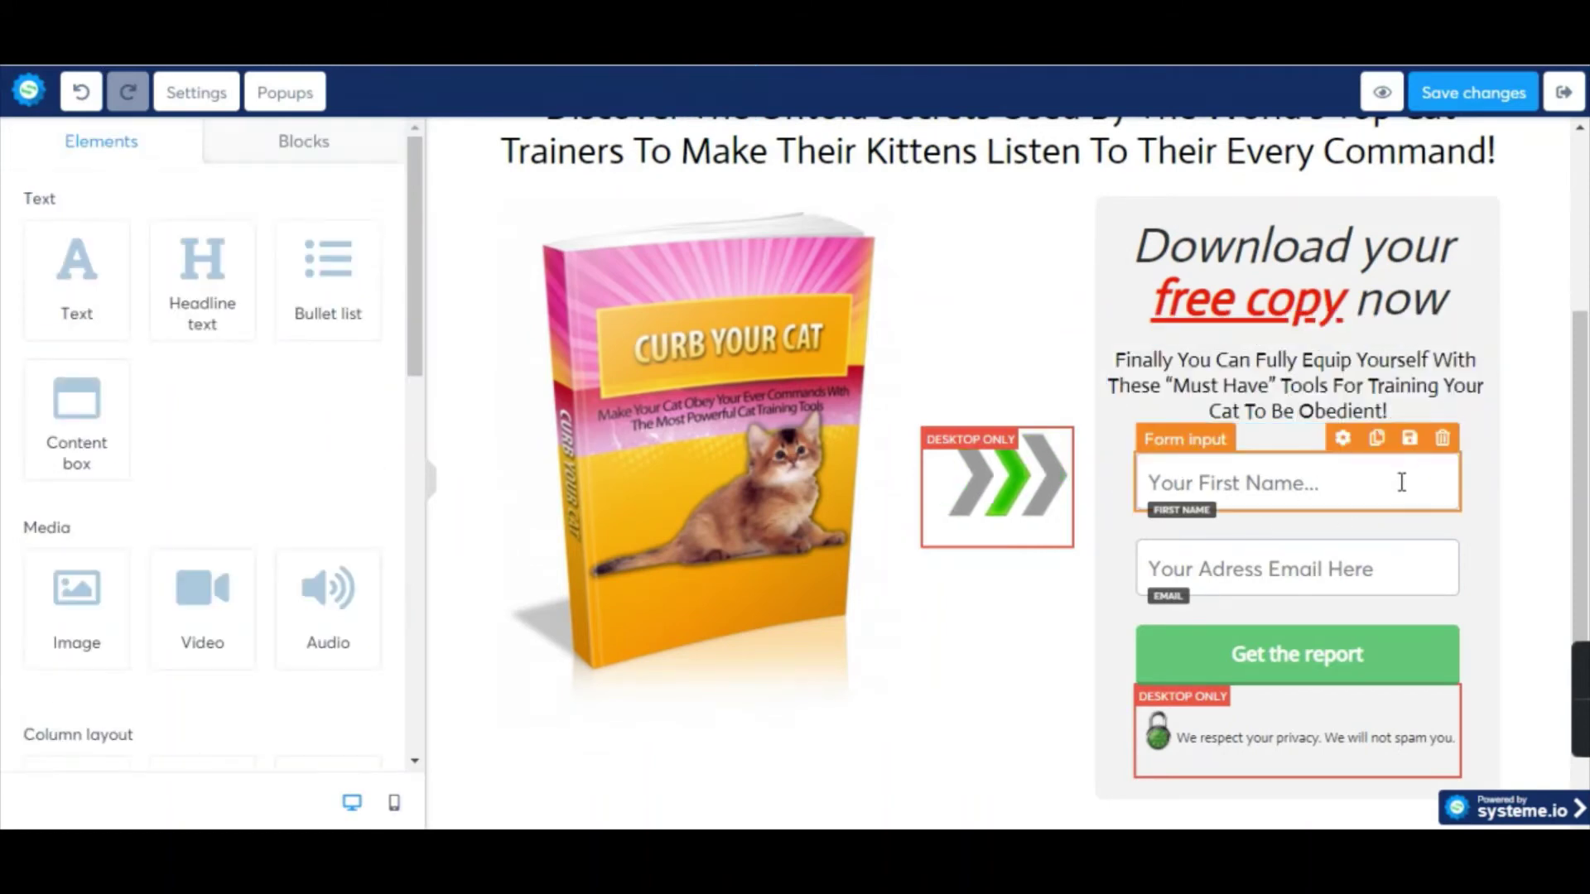
Delete the First Name field and the 'Get the report' button, confirming each deletion.
left_click(1443, 439)
left_click(930, 176)
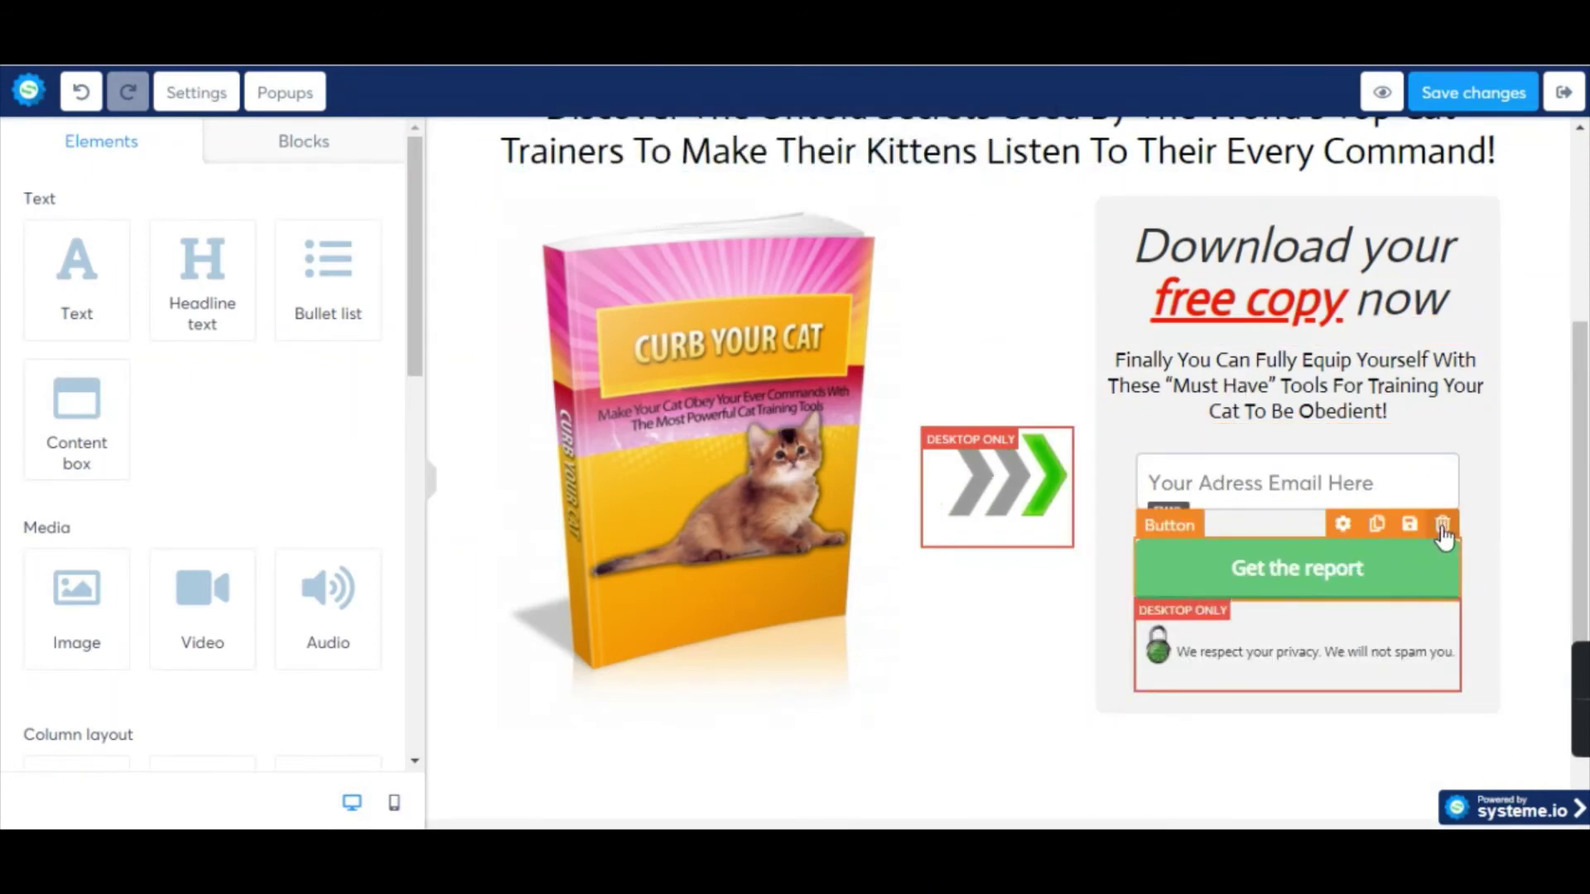
left_click(1443, 524)
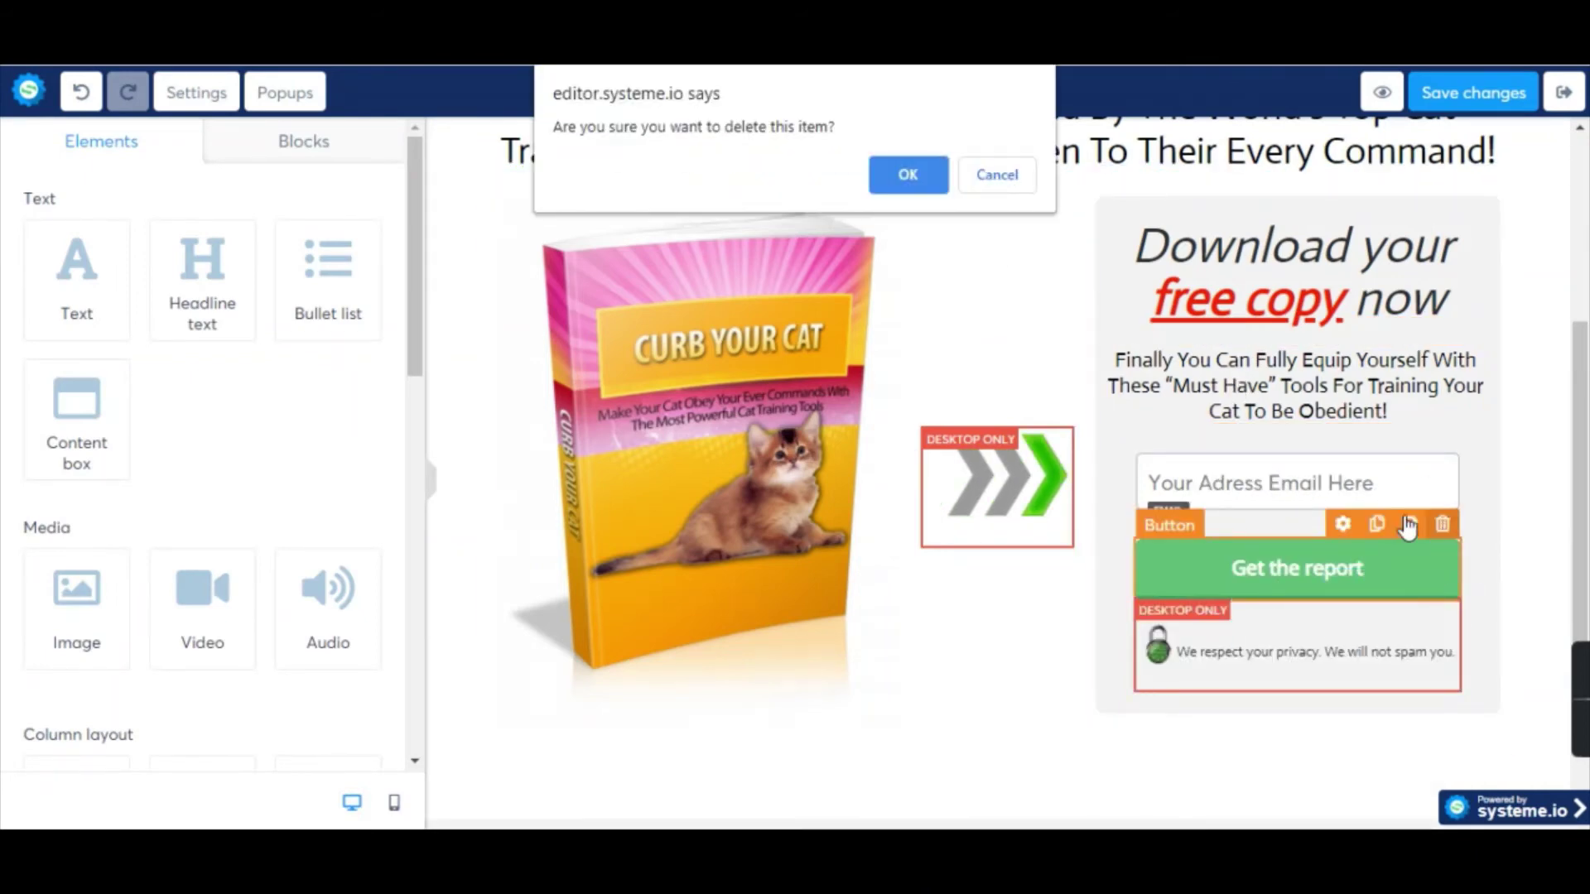
left_click(920, 176)
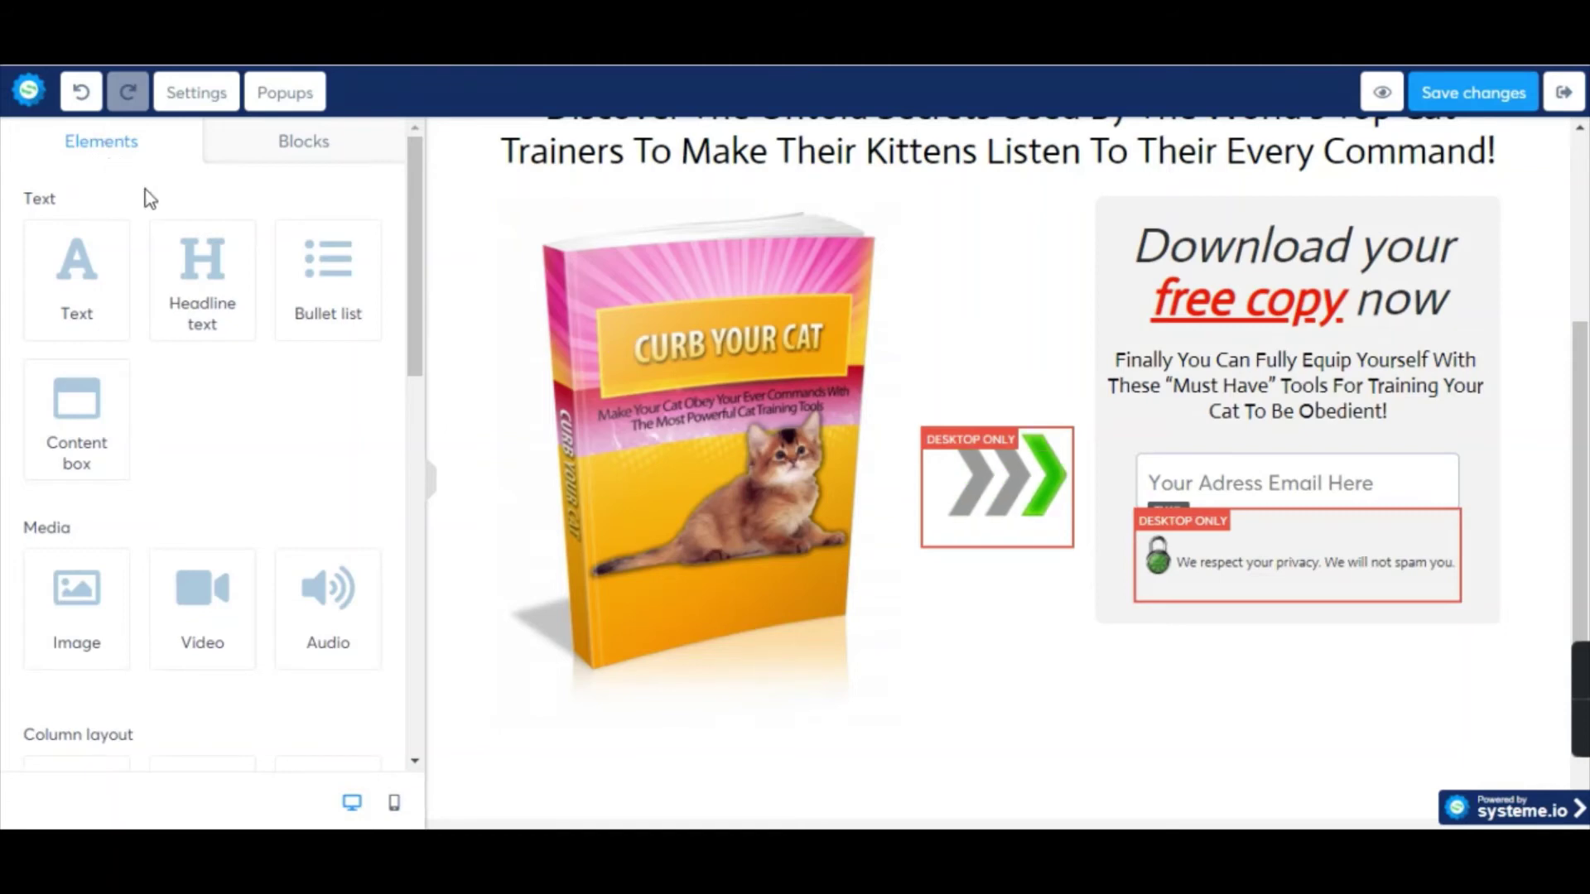
Drag a Button element from the Form elements beneath the email field, creating a 'Click here' button.
left_click(288, 164)
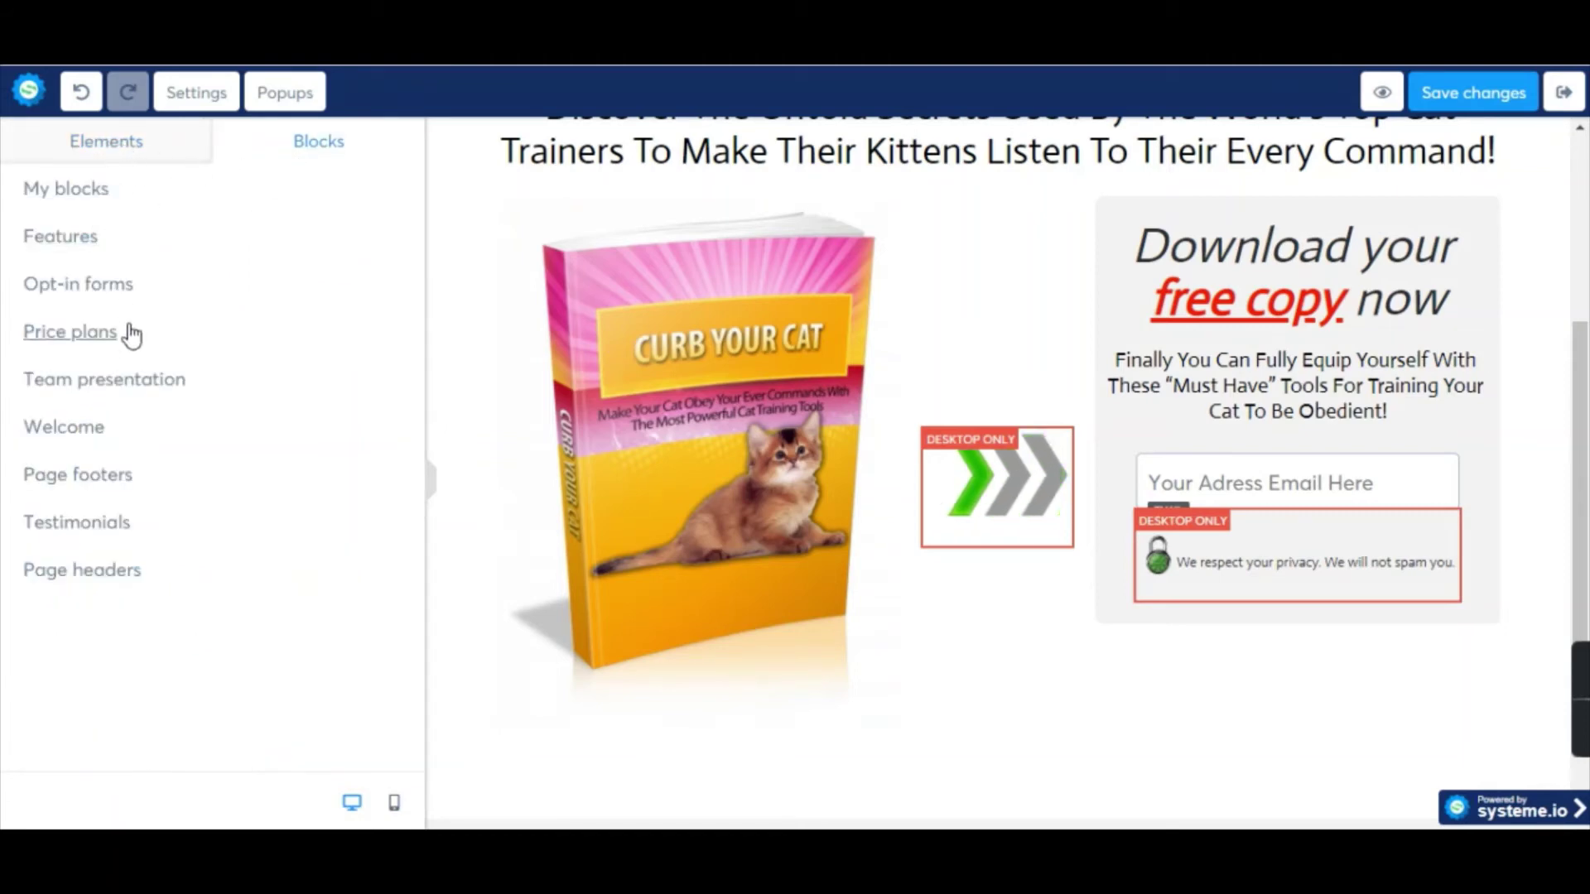
left_click(114, 142)
scroll(265, 472, "down", 5)
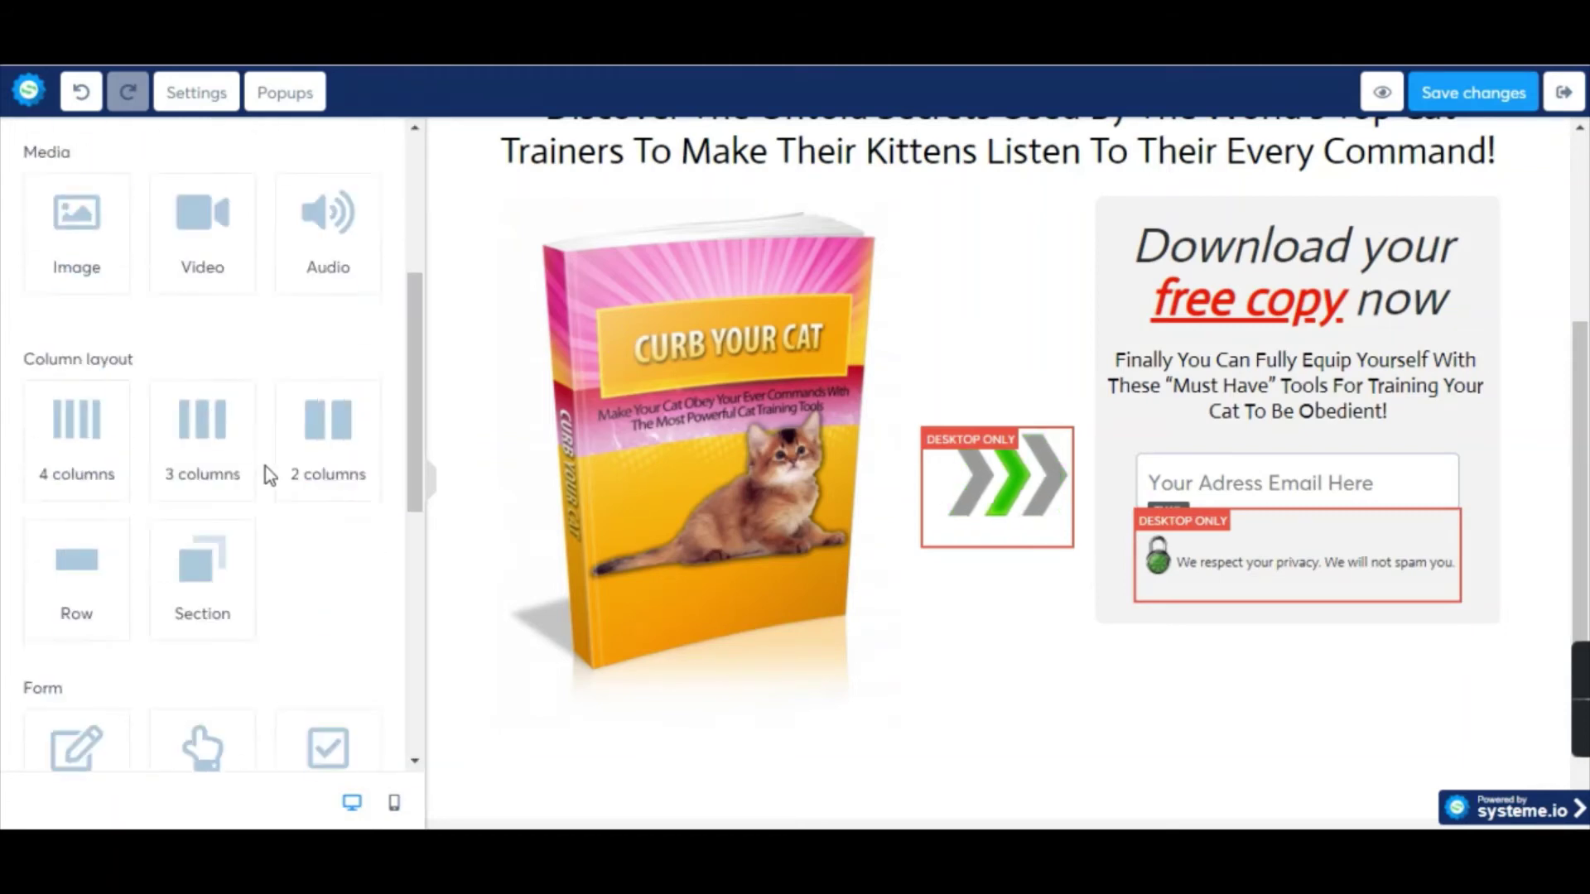
scroll(265, 530, "down", 1)
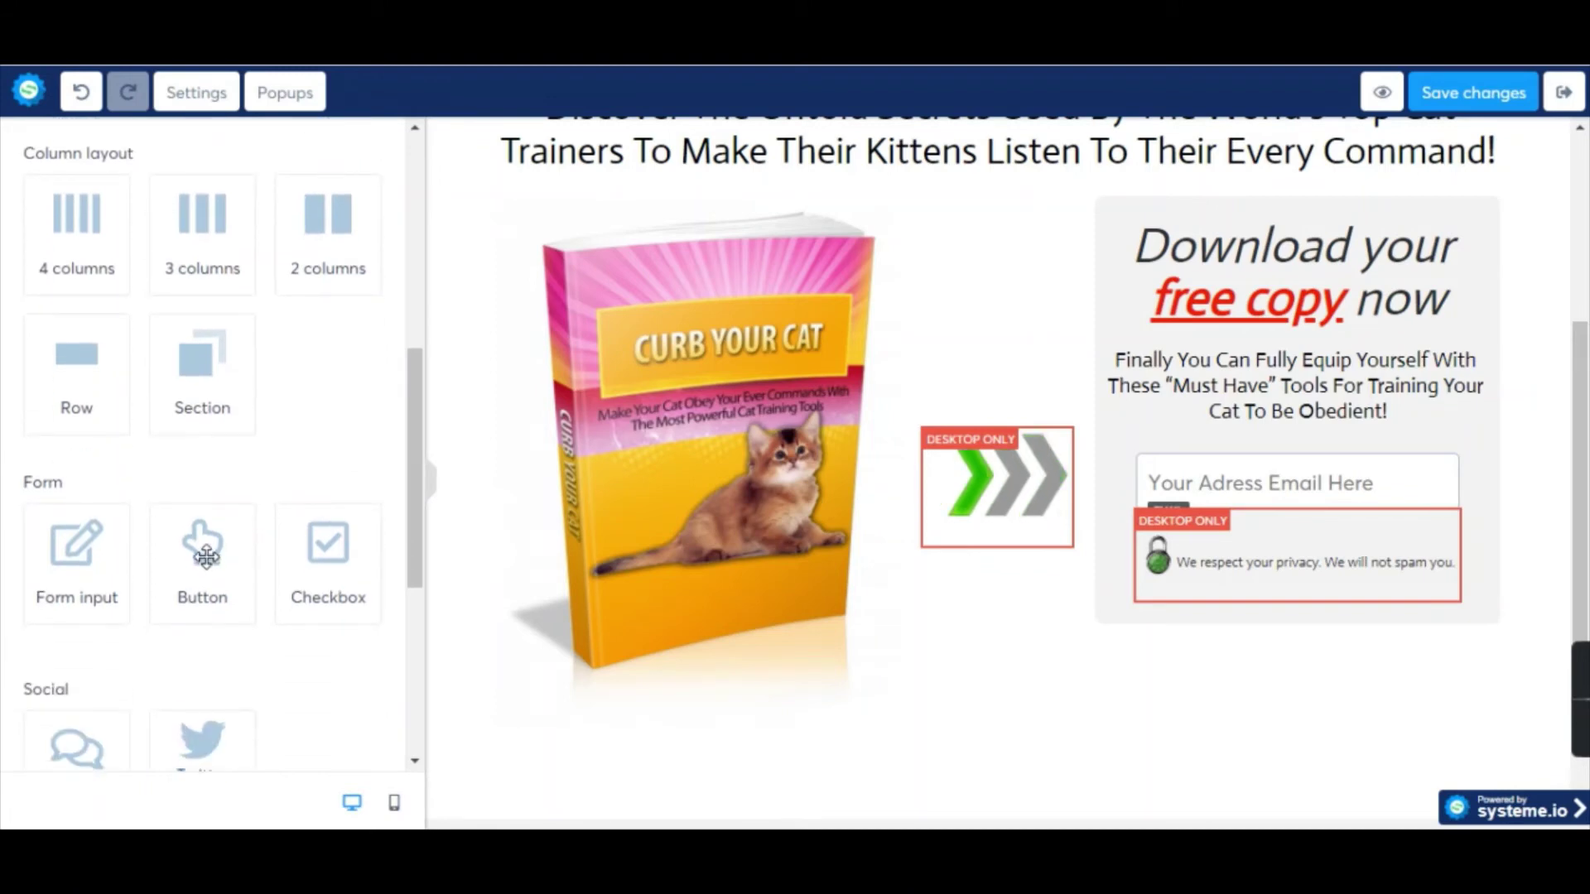
left_click_drag(210, 569, 1330, 314)
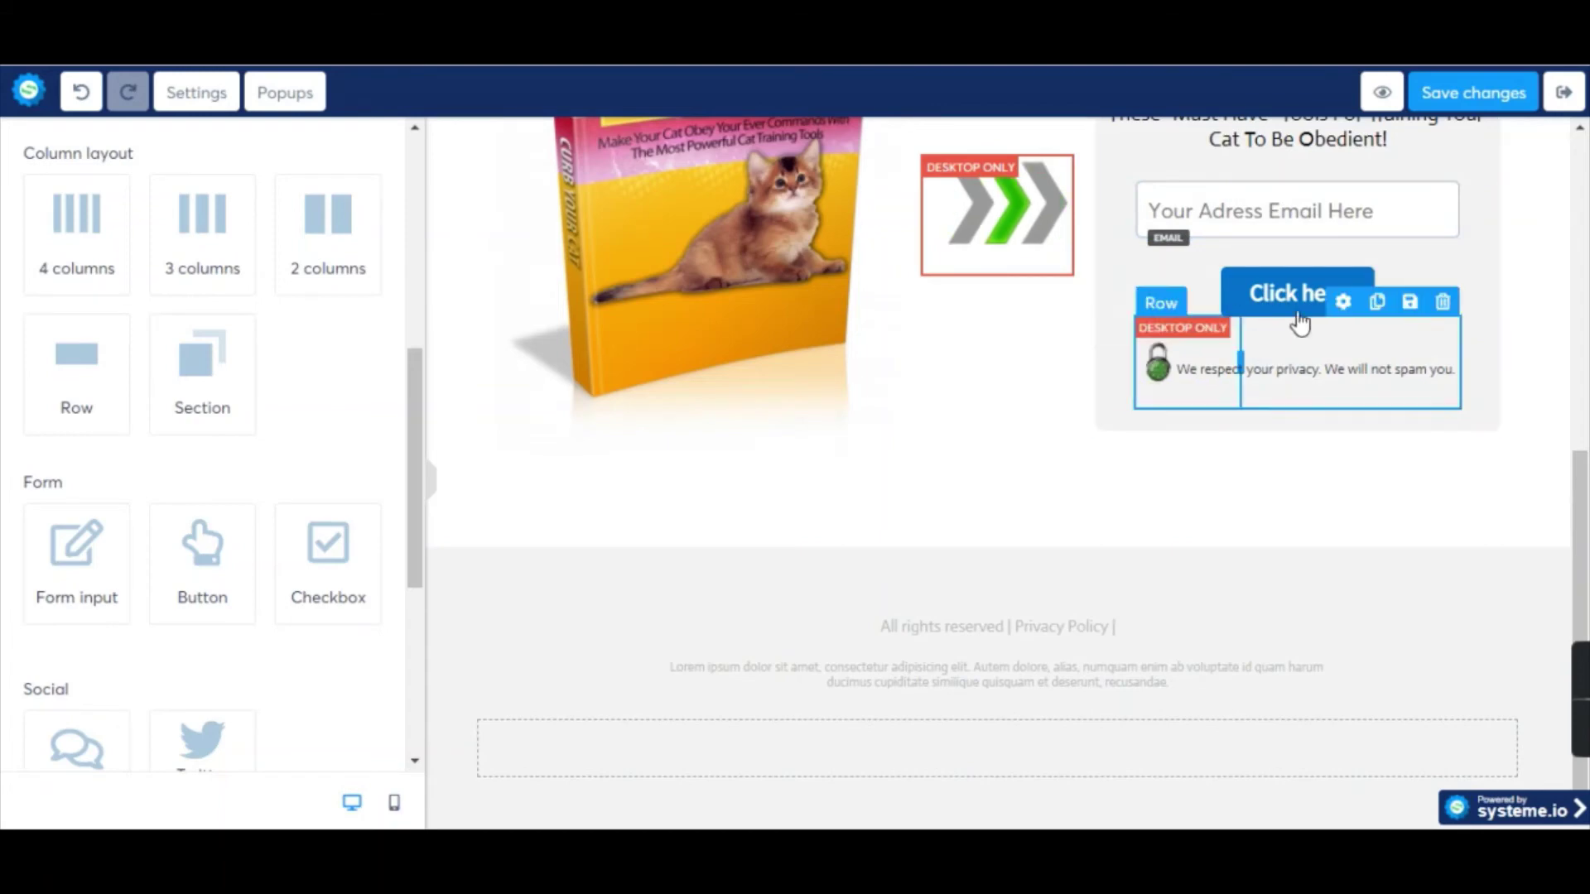
left_click(1329, 293)
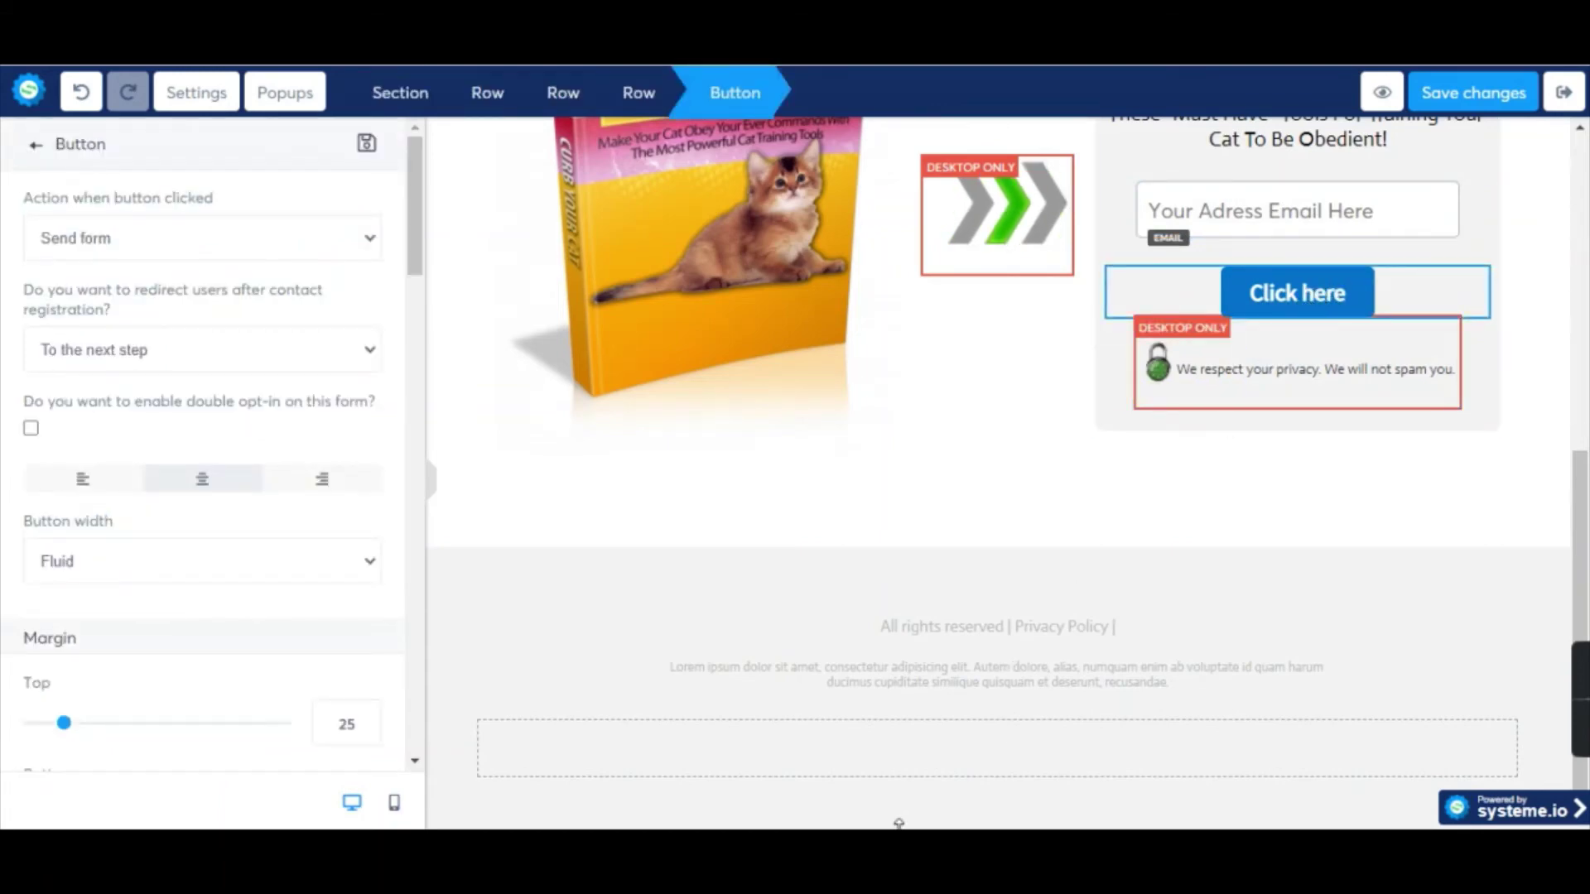
After checking the ebook in Google Drive, set redirect after registration to 'To a custom URL'.
left_click(965, 745)
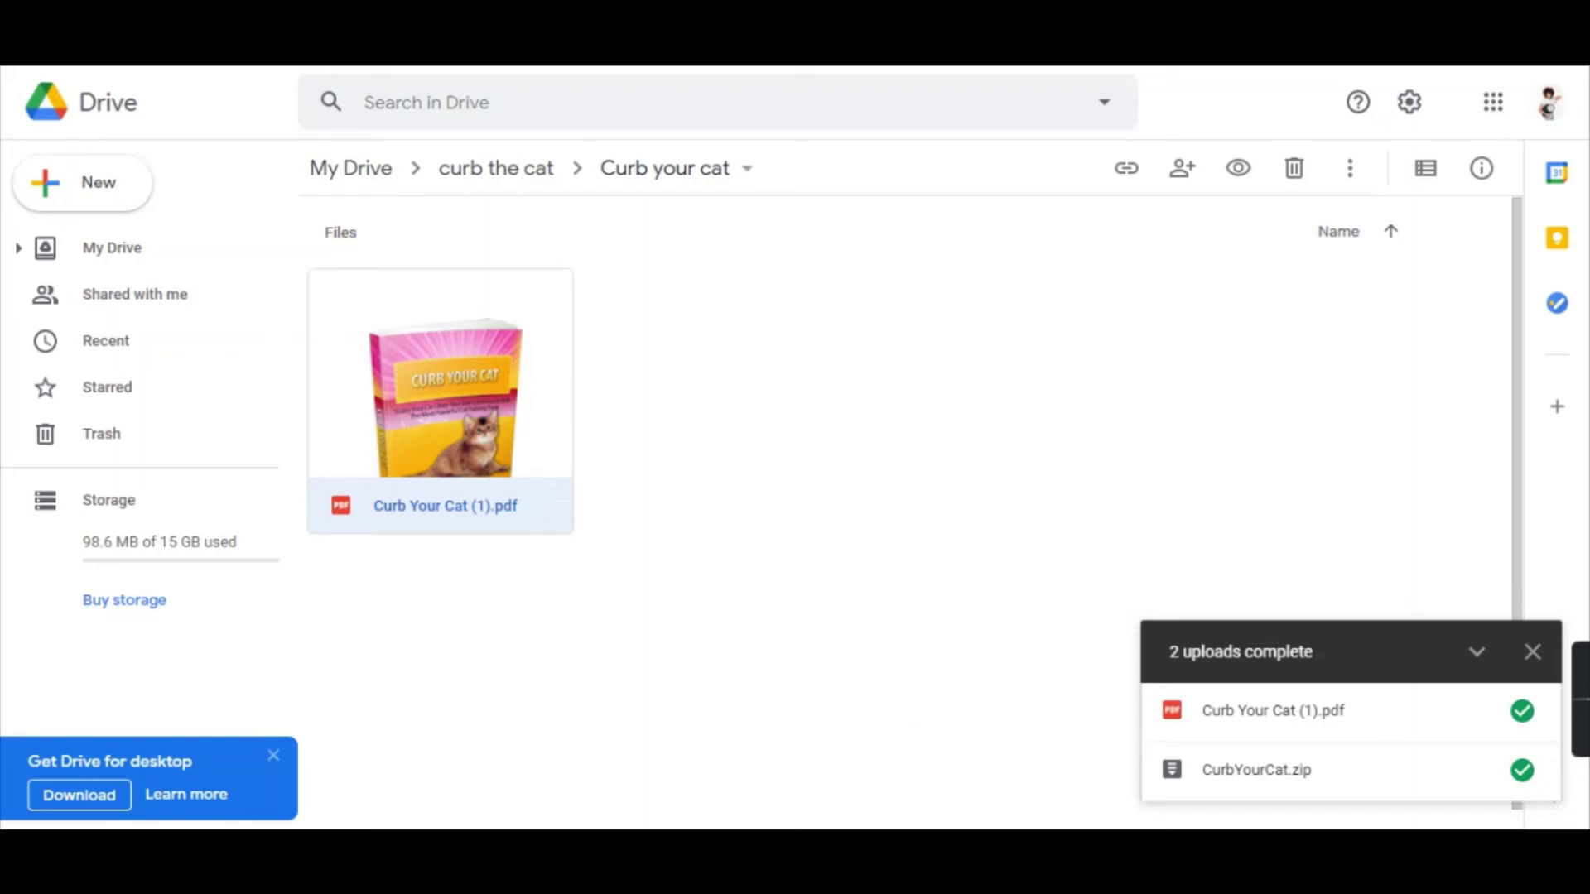
left_click(774, 755)
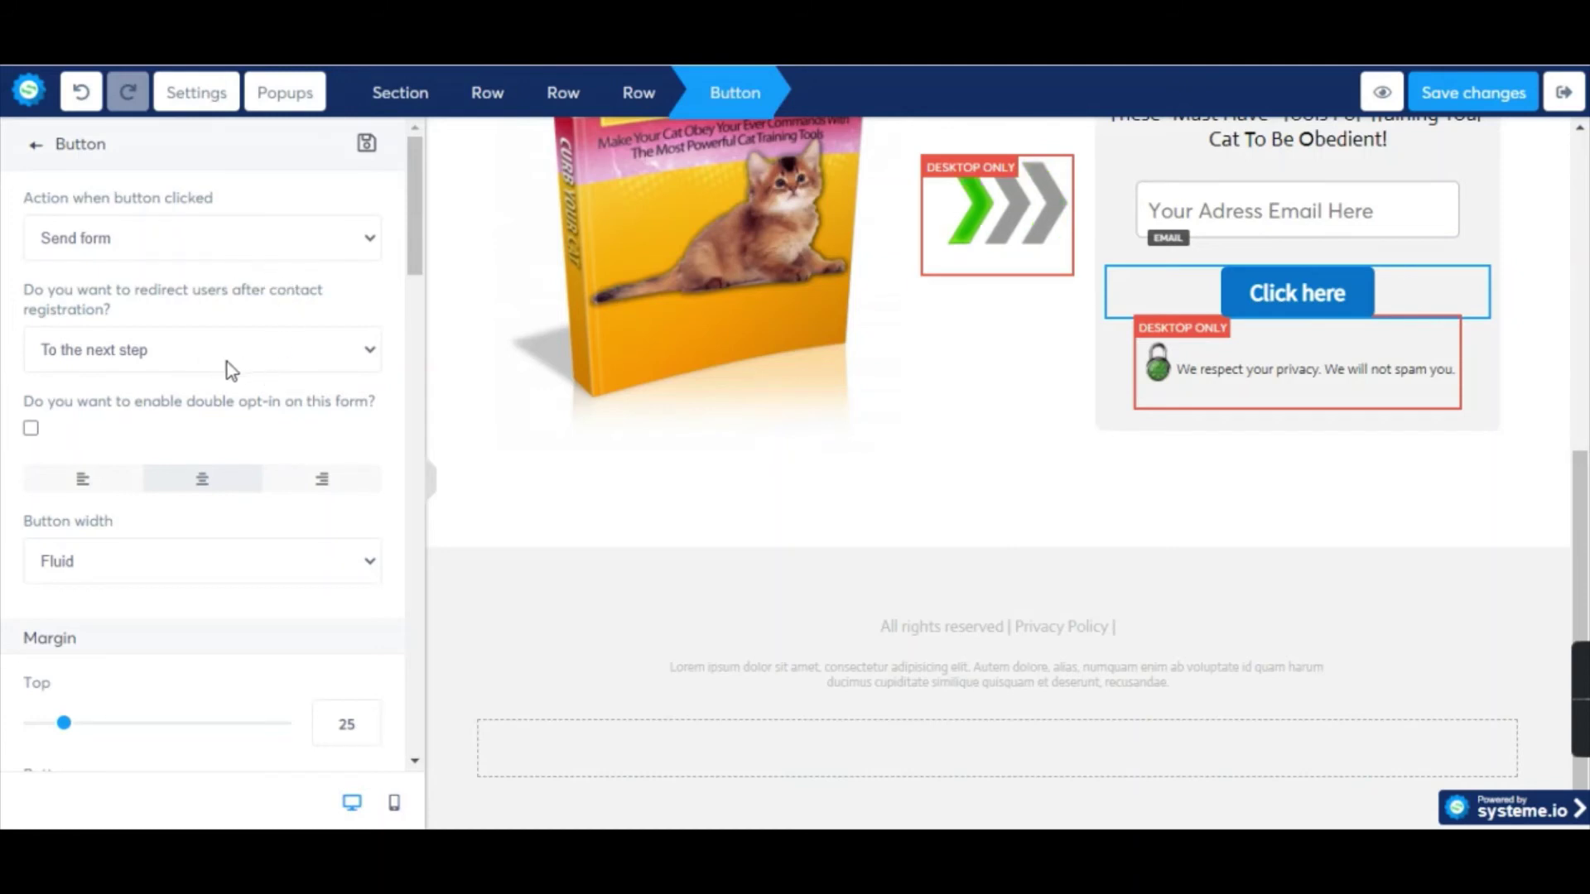
left_click(252, 368)
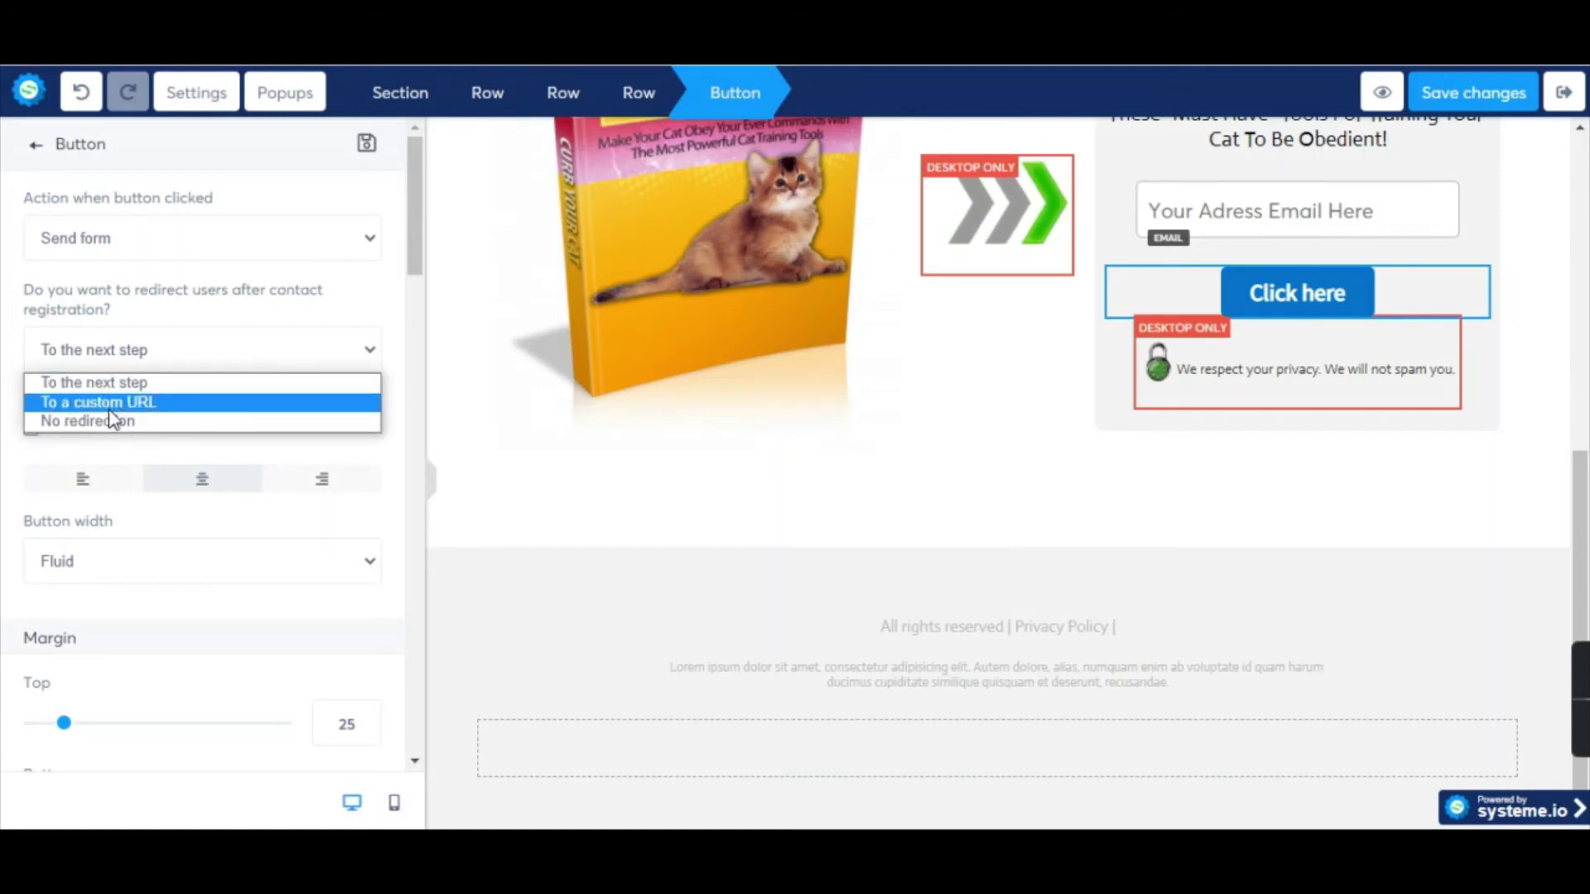
left_click(157, 411)
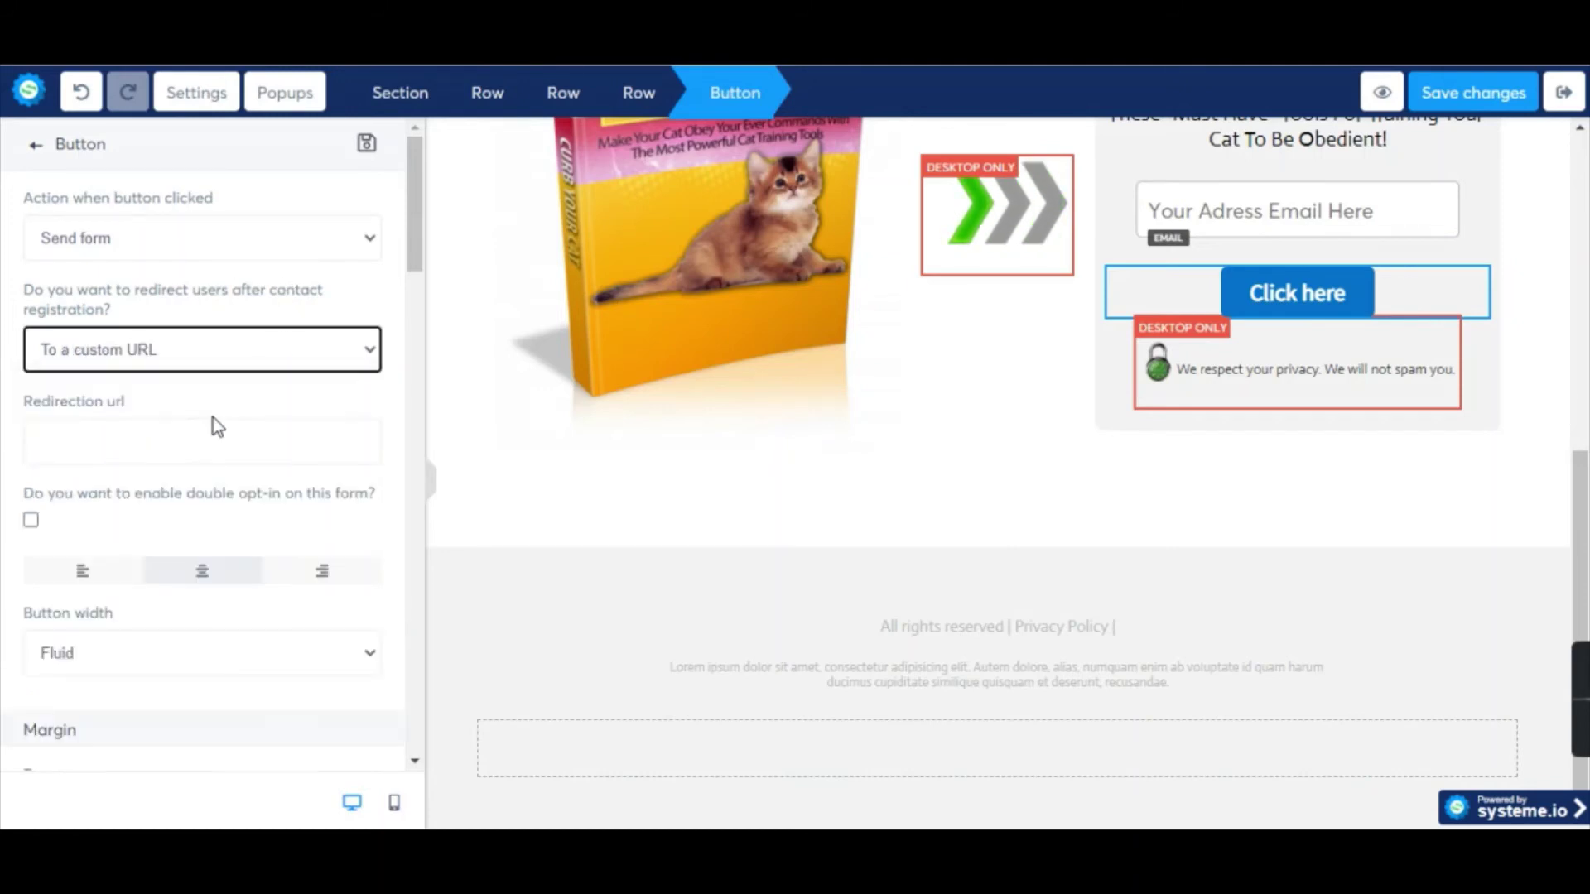
left_click(142, 431)
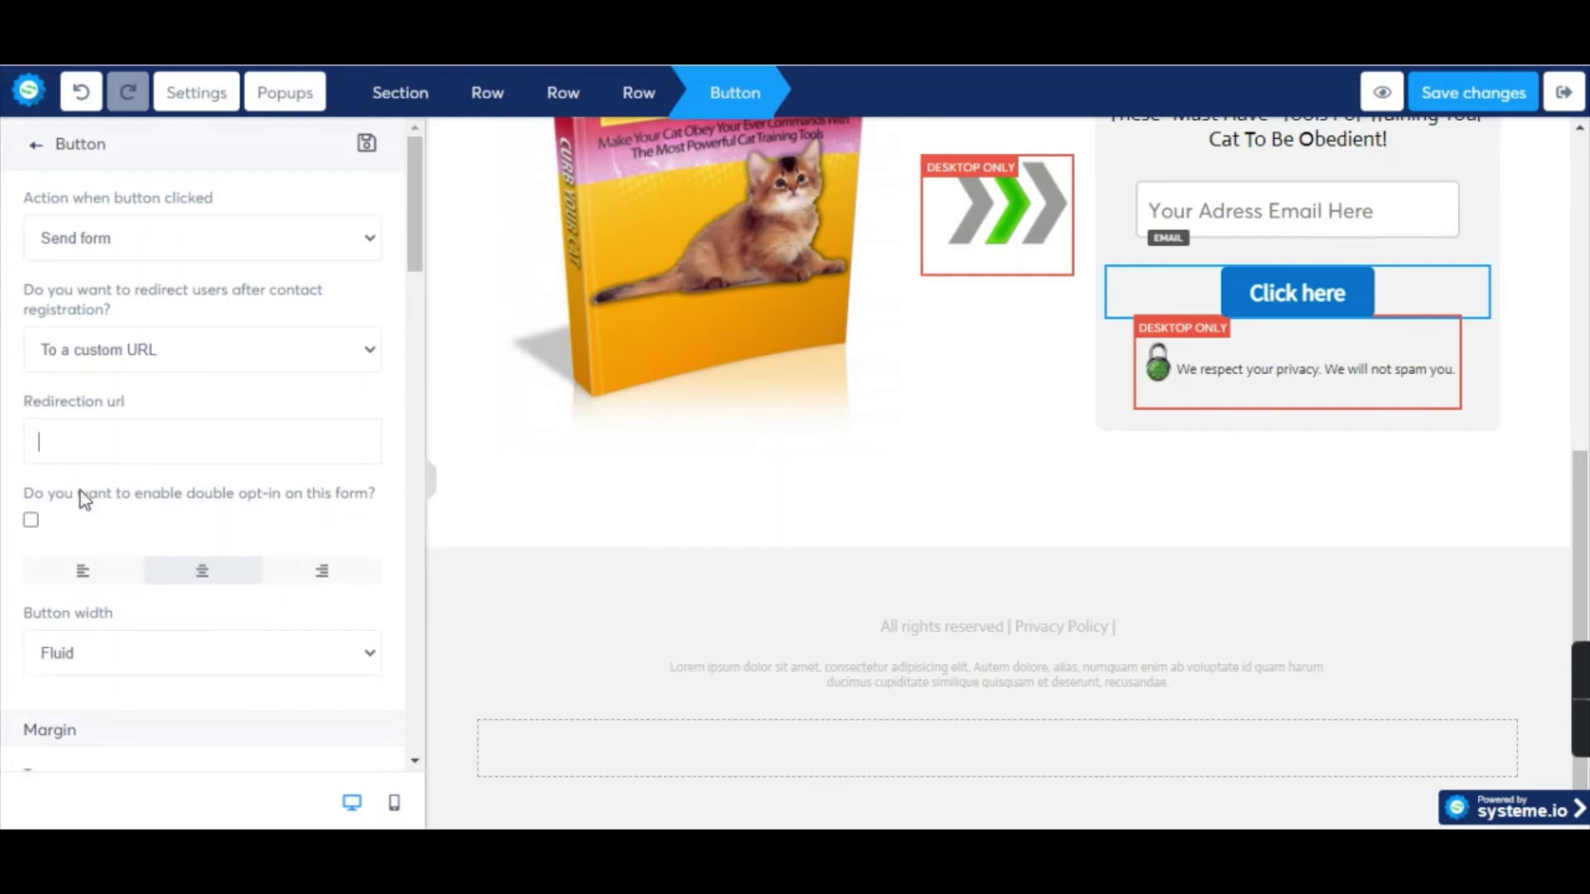
Paste the ebook's Google Drive share link from Notepad as the Redirection url and save the page.
mouse_move(966, 853)
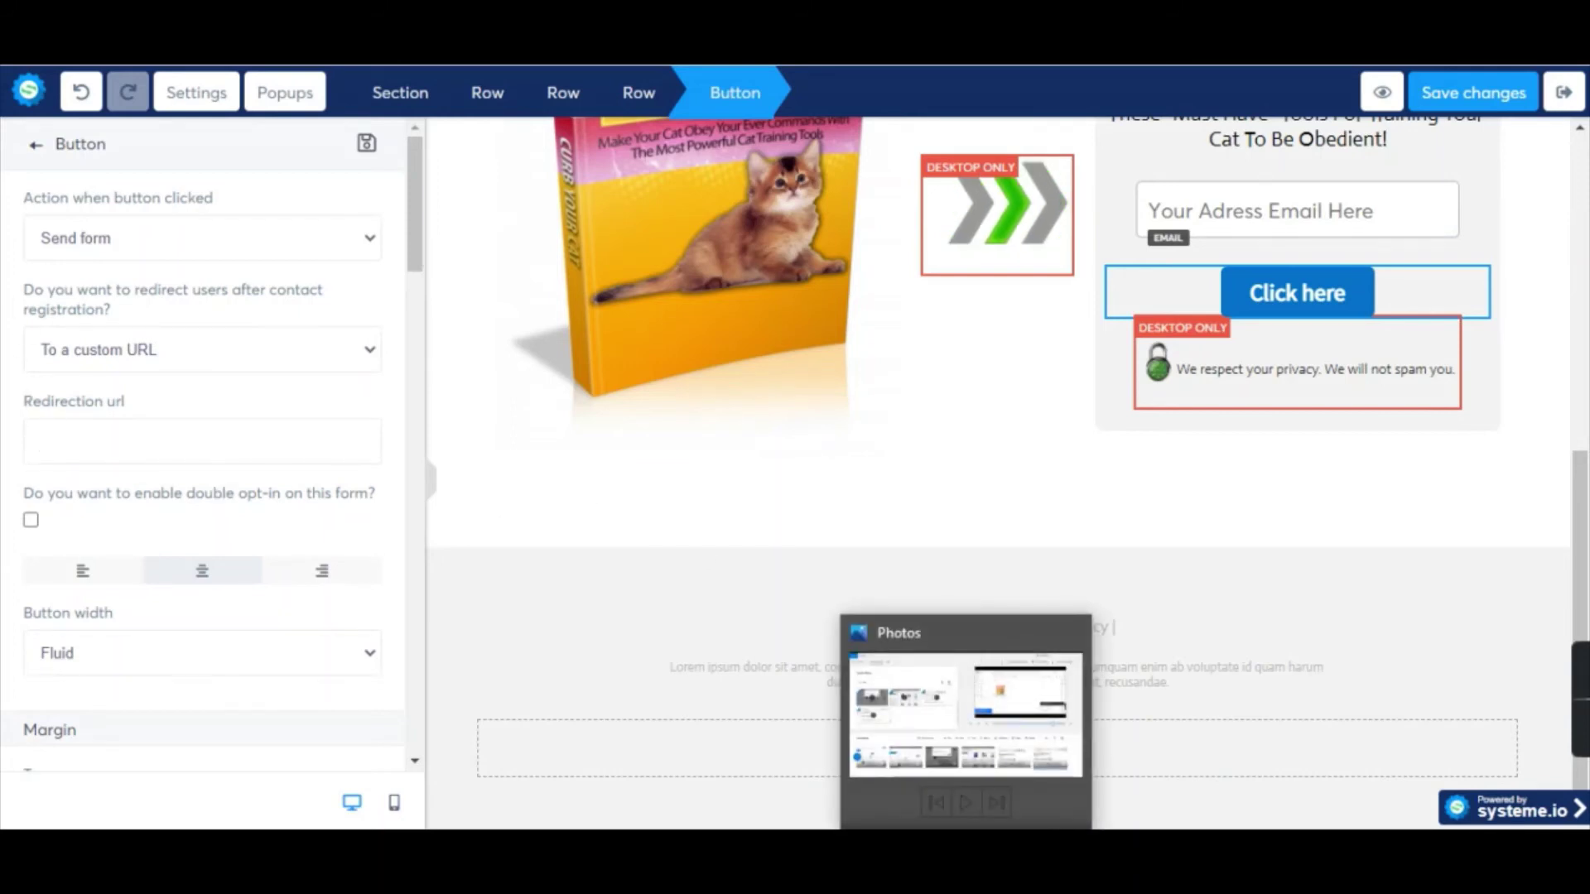
left_click(984, 852)
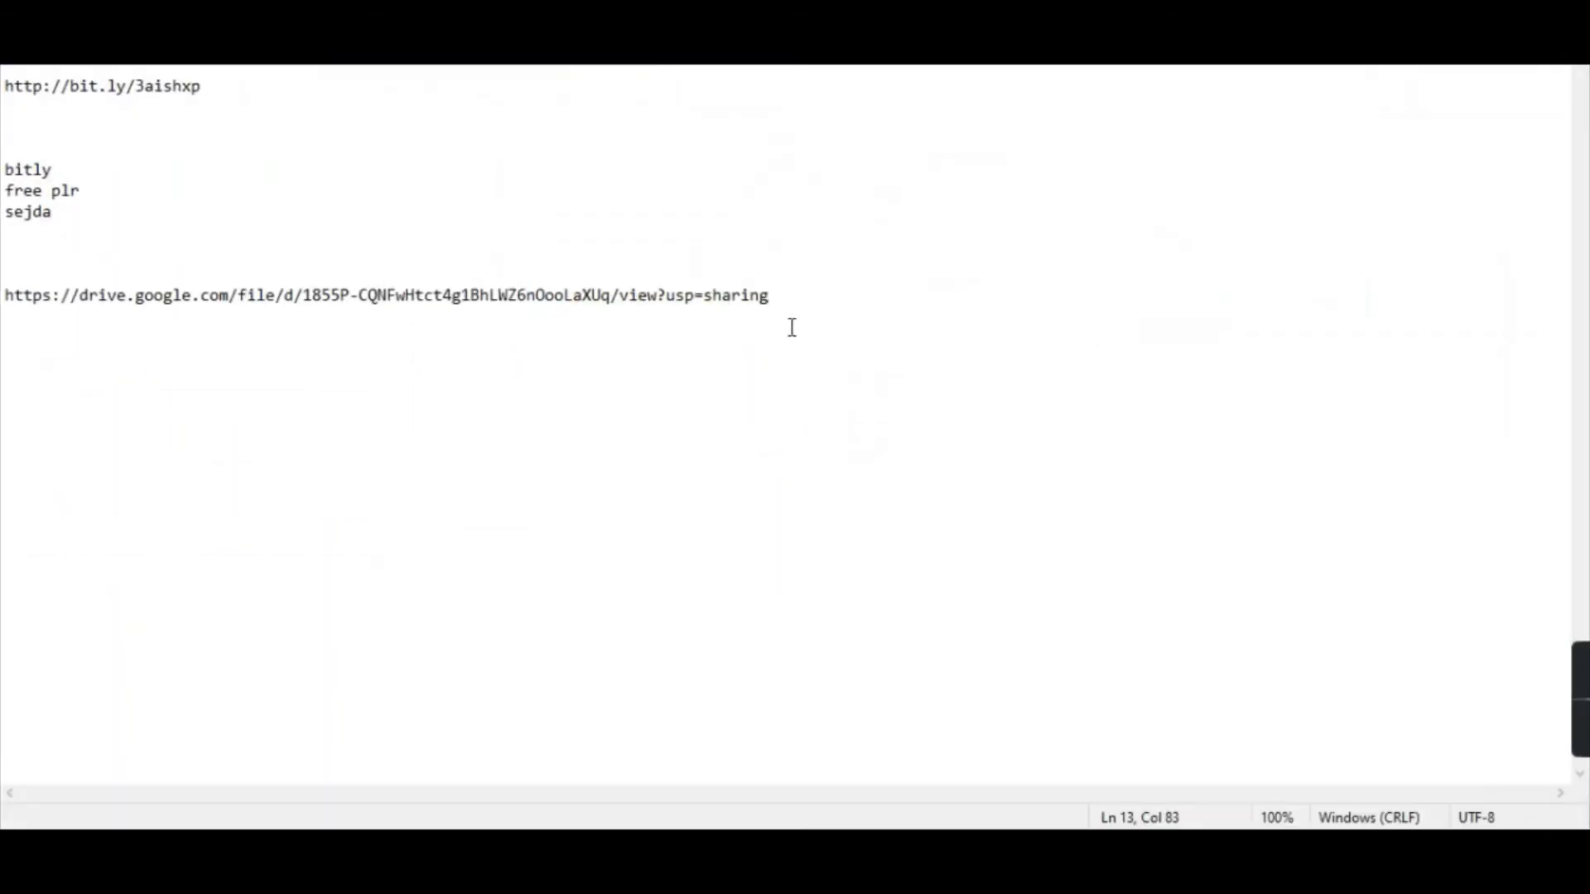
left_click_drag(796, 296, 105, 286)
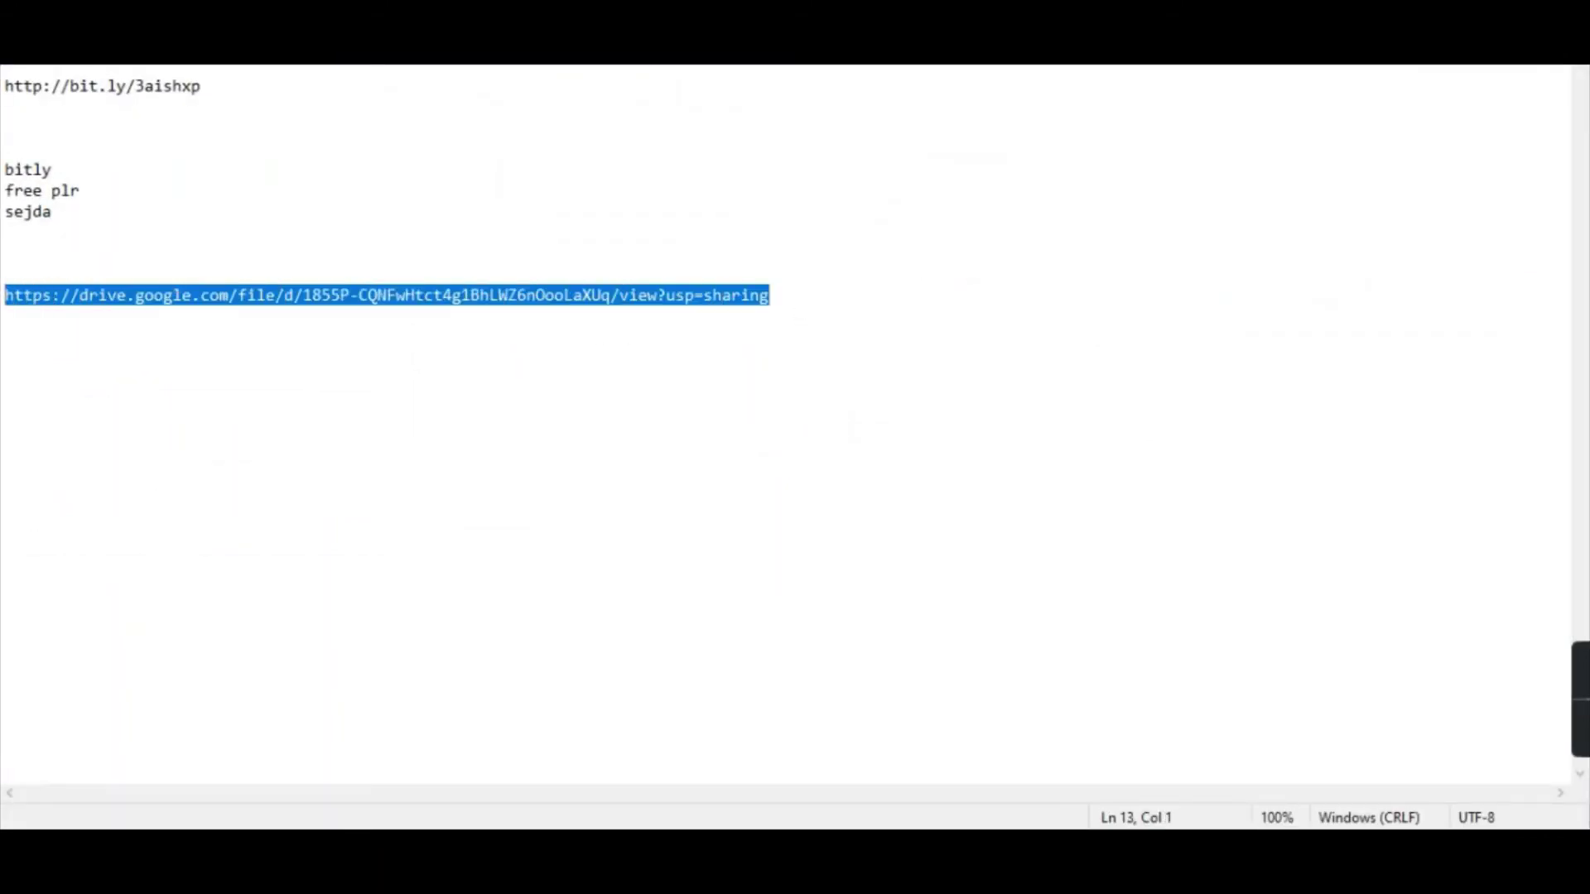
key("alt+Tab")
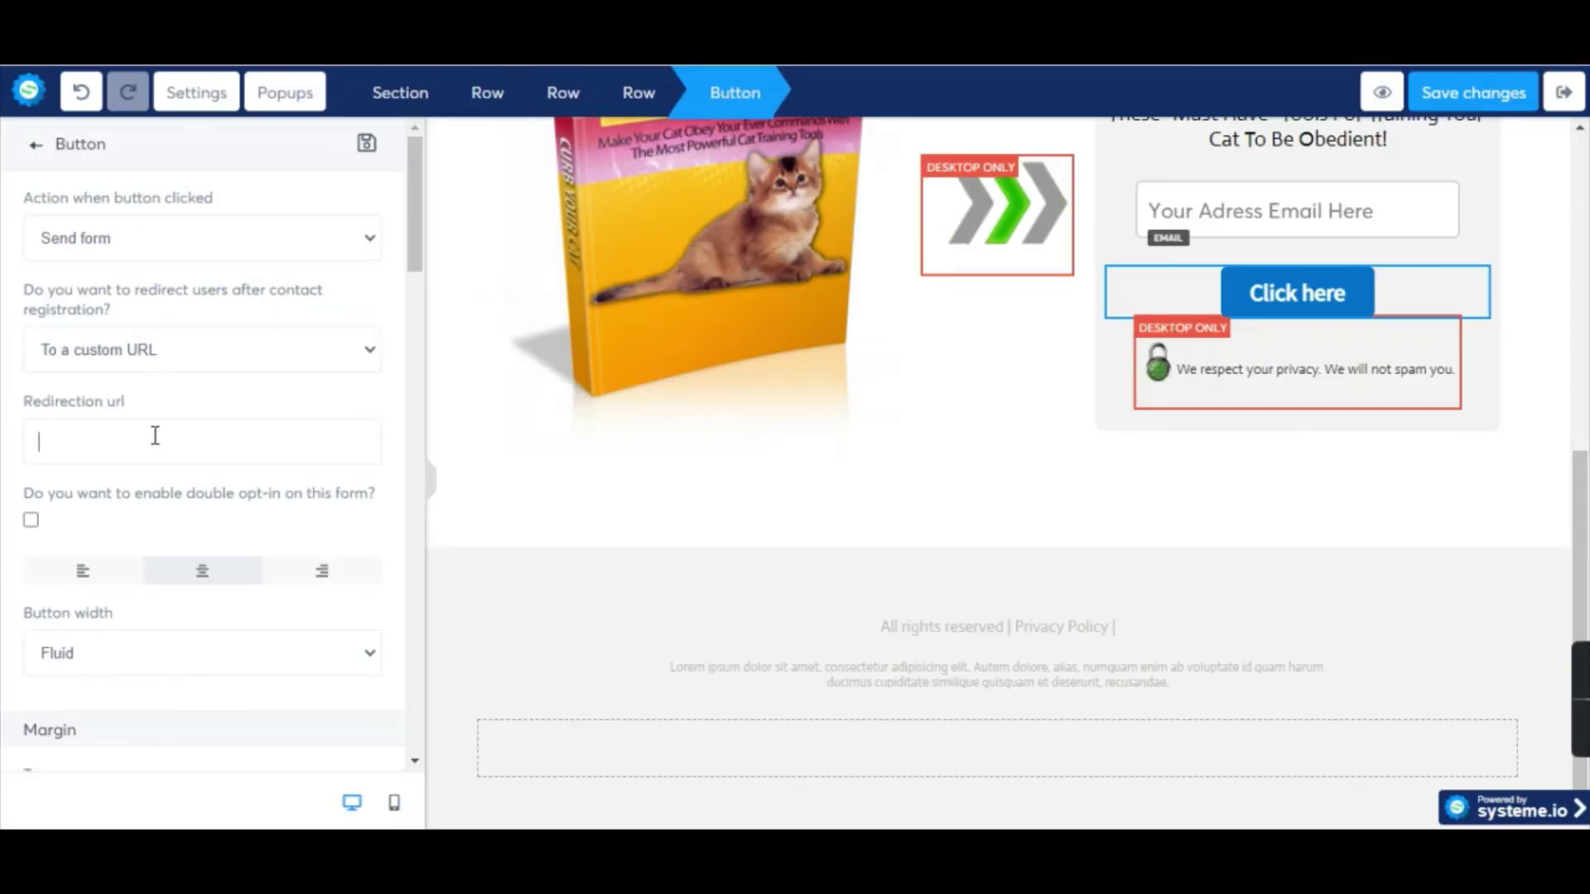
left_click(158, 433)
key("ctrl+v")
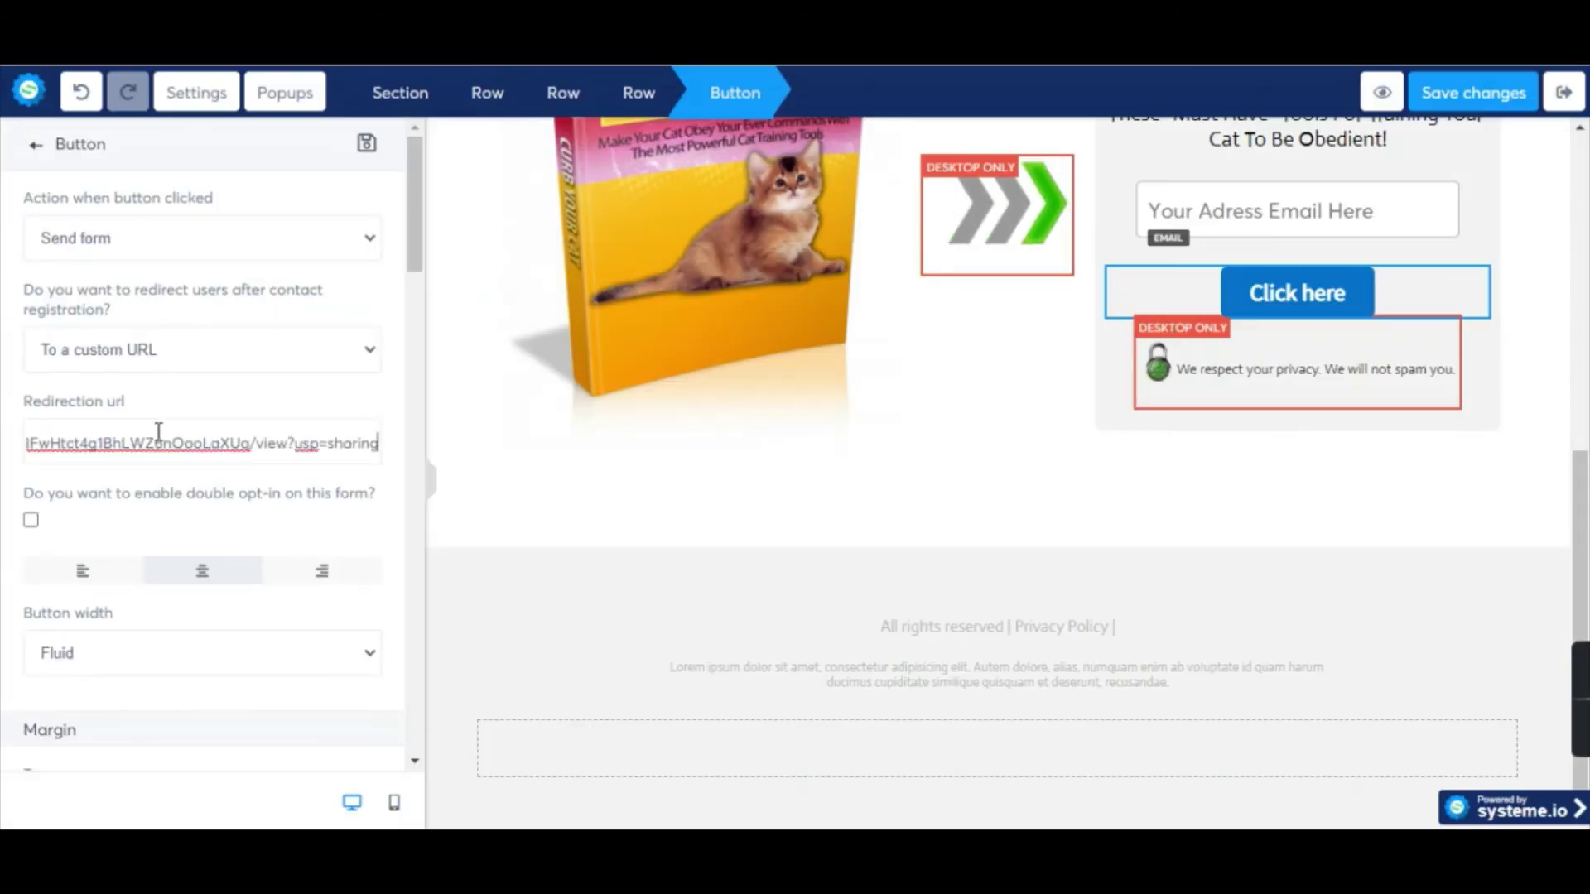
scroll(334, 332, "down", 3)
scroll(305, 394, "up", 3)
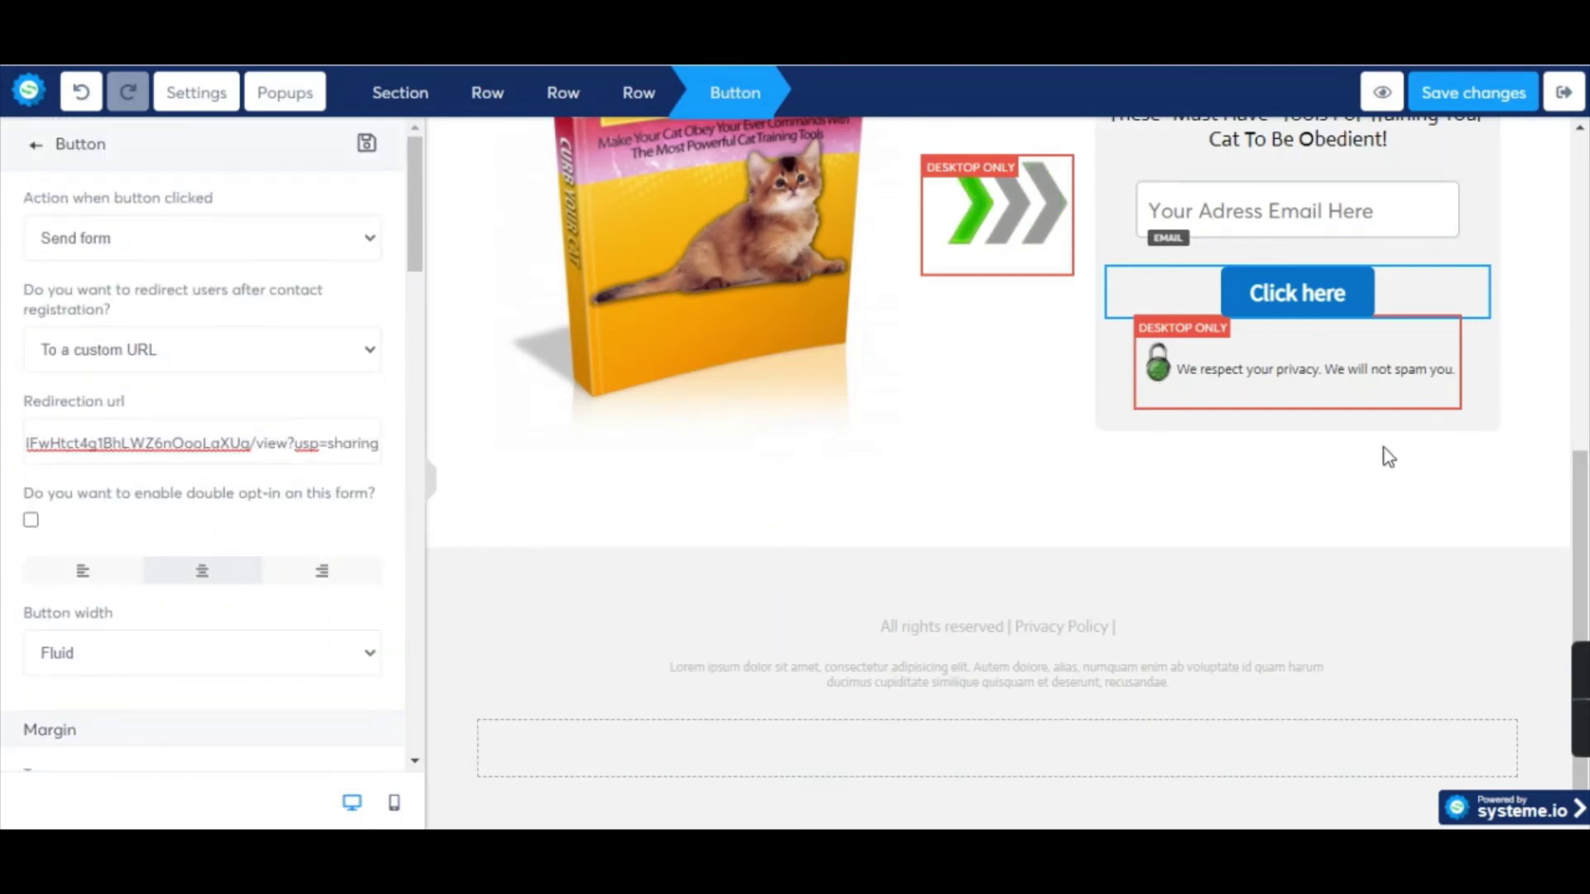
left_click(1494, 92)
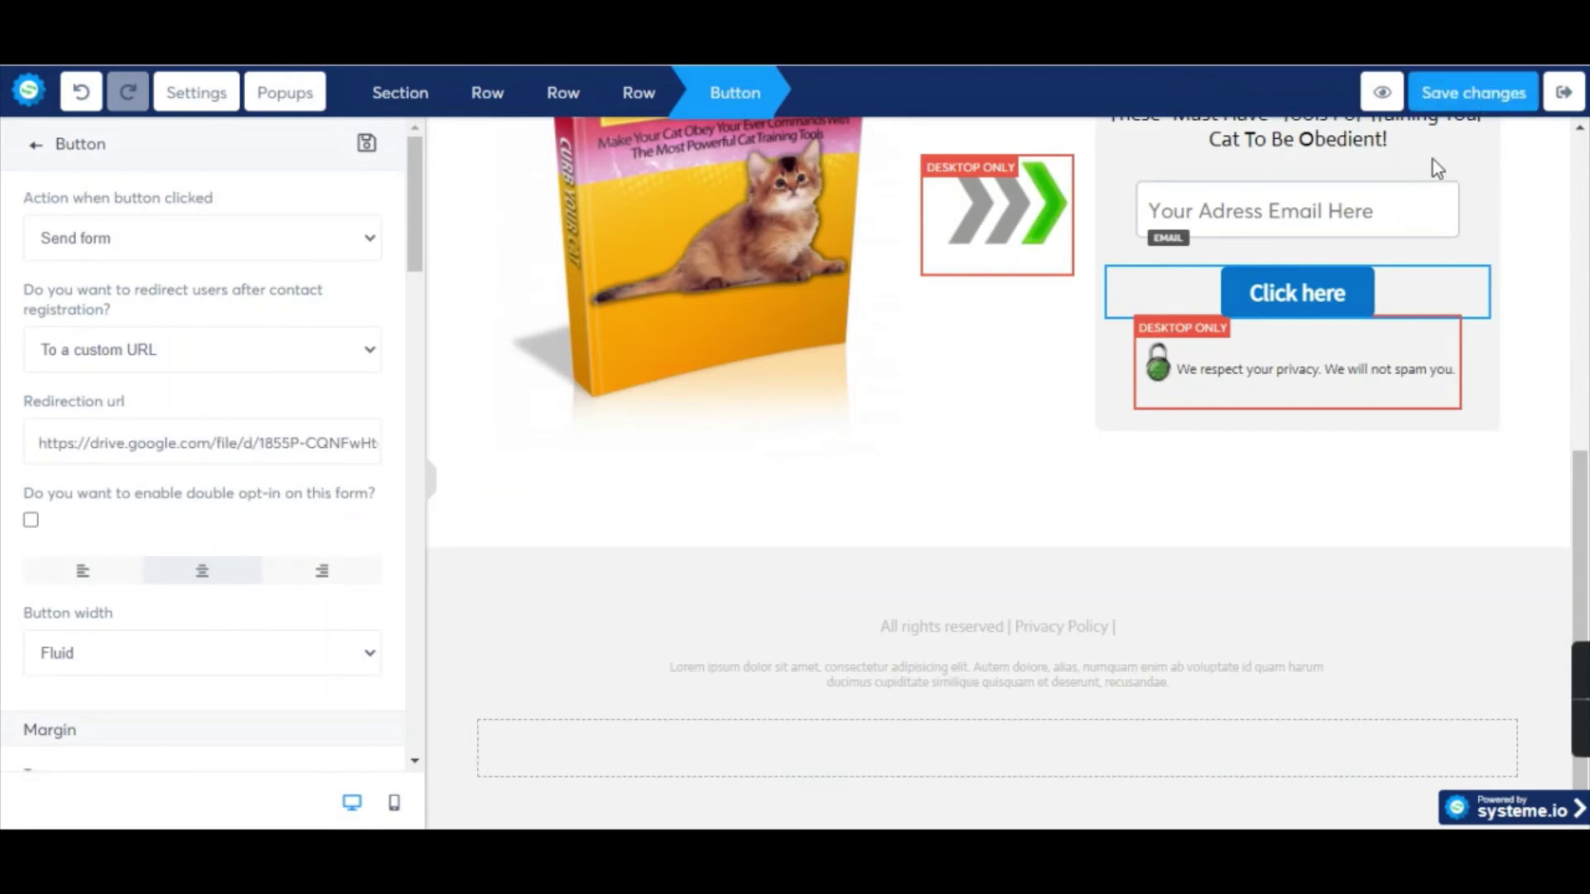
left_click(1382, 93)
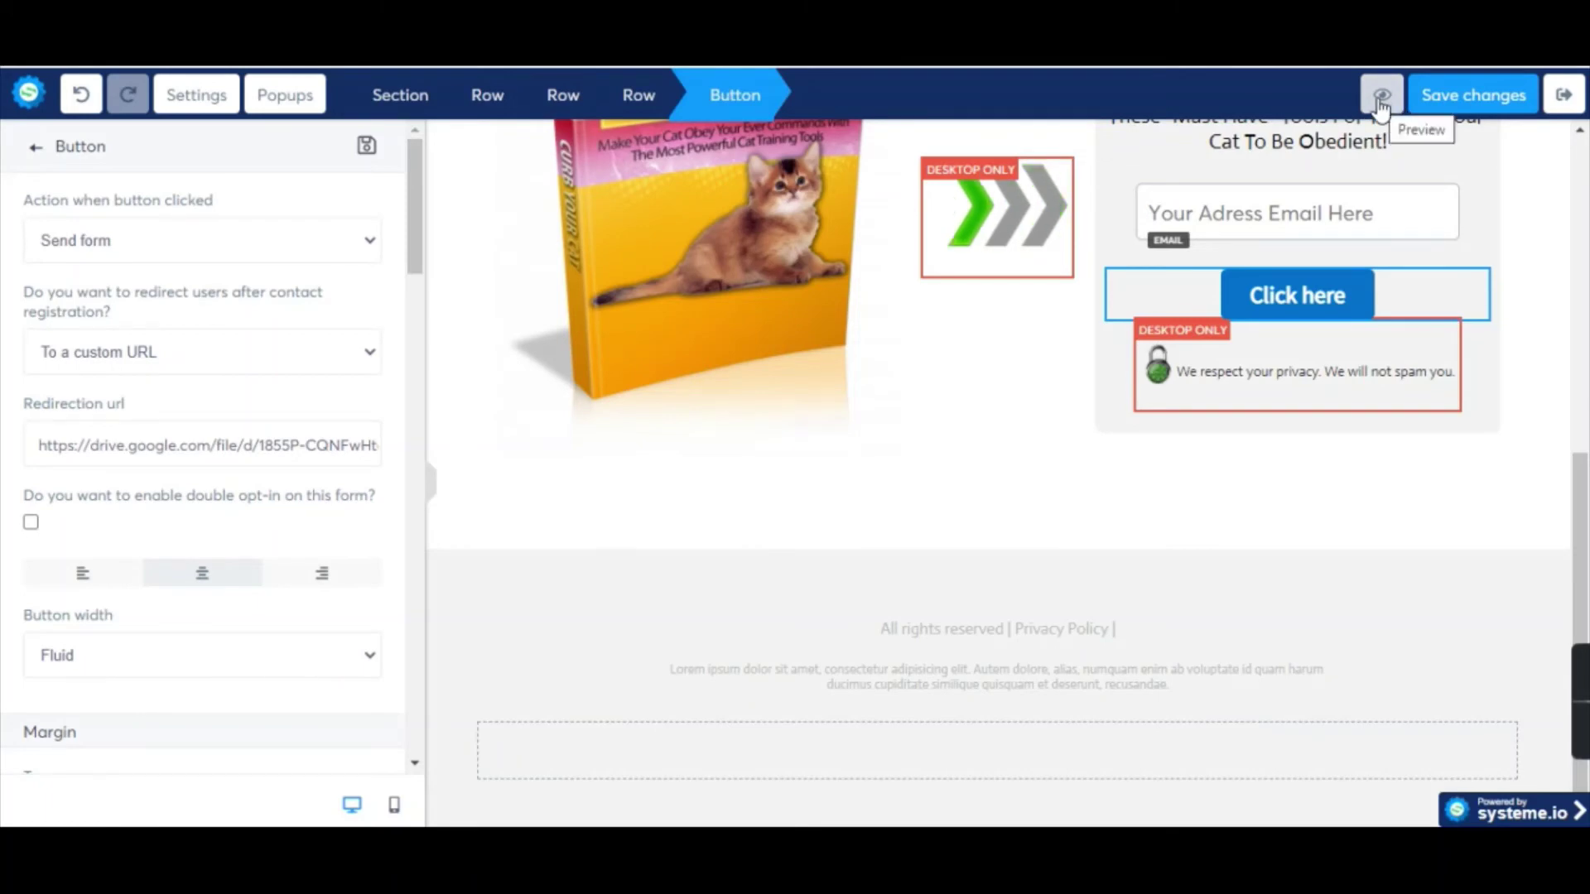
Preview the squeeze page and enter a test email address in the form's email field.
left_click(1381, 96)
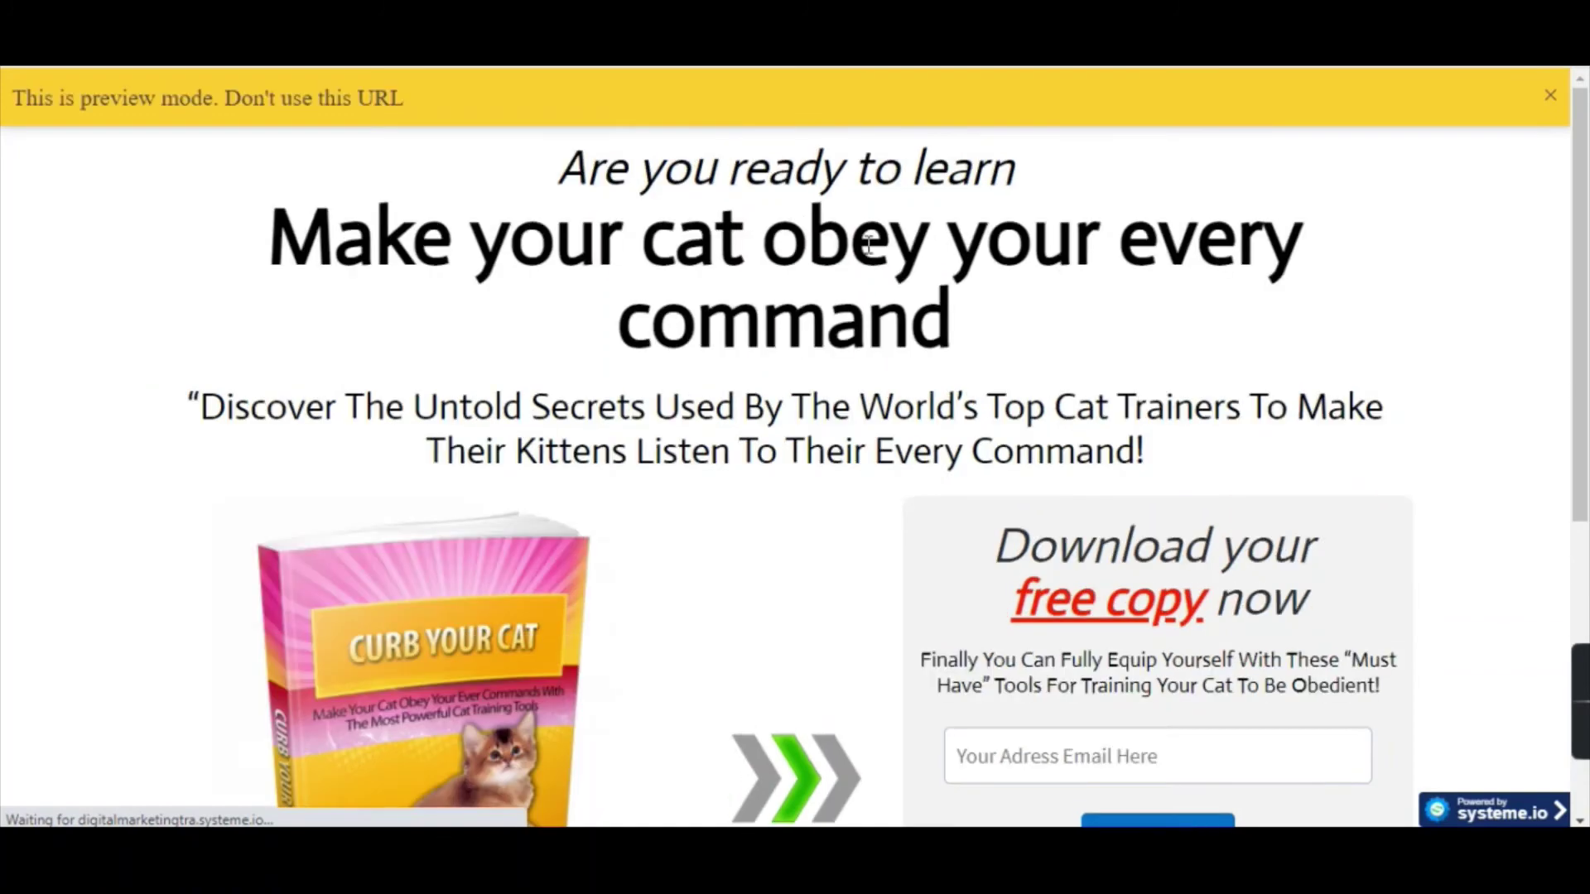
scroll(879, 335, "down", 4)
scroll(910, 340, "up", 4)
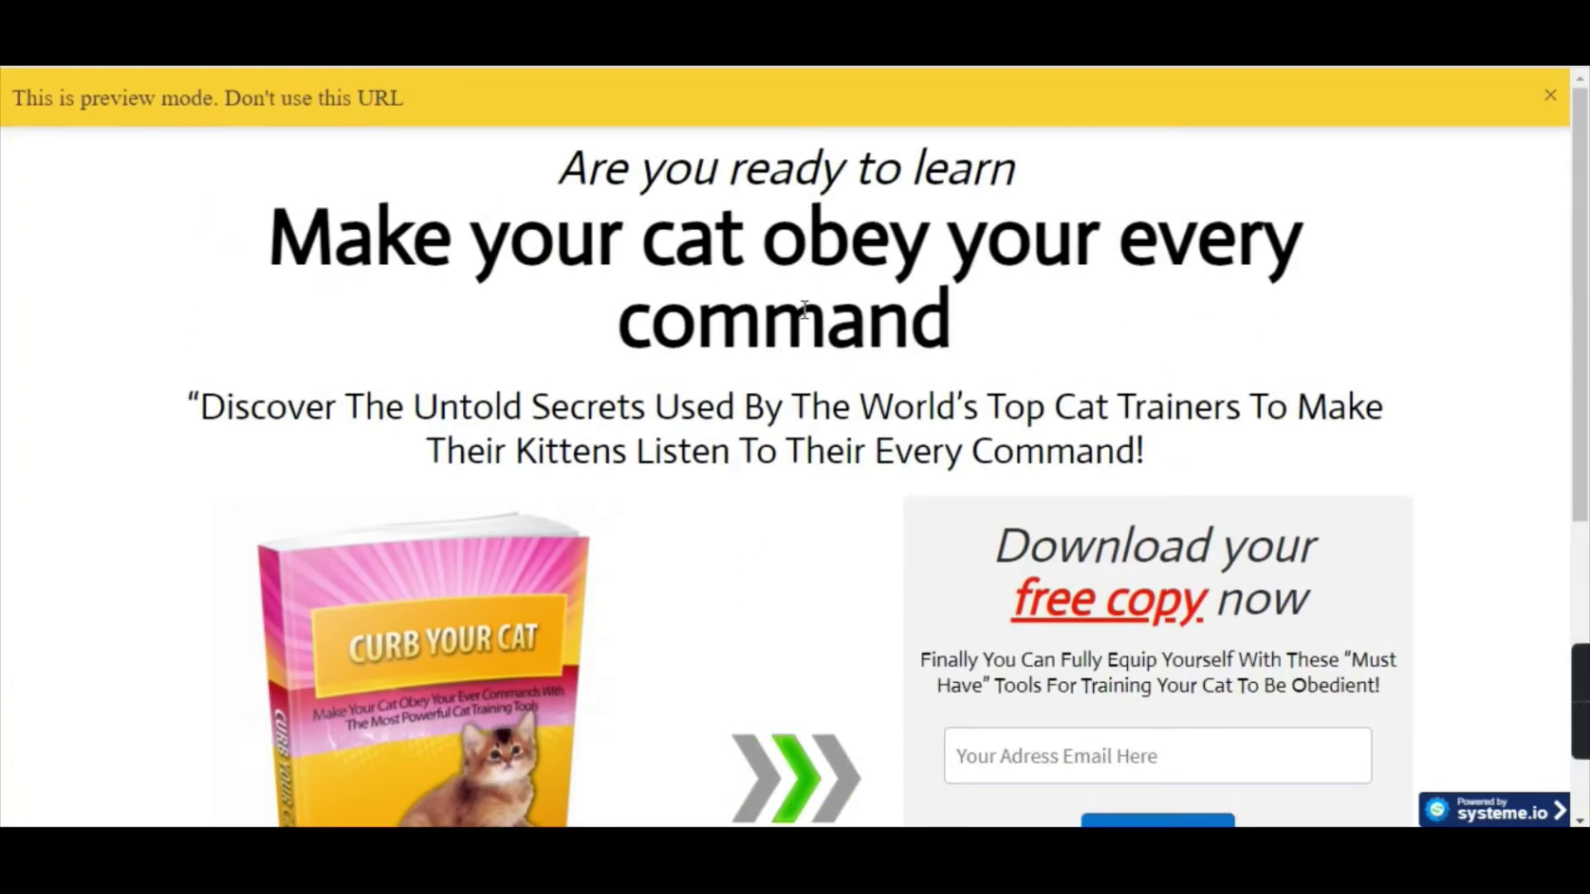
scroll(1068, 509, "down", 3)
left_click(1081, 534)
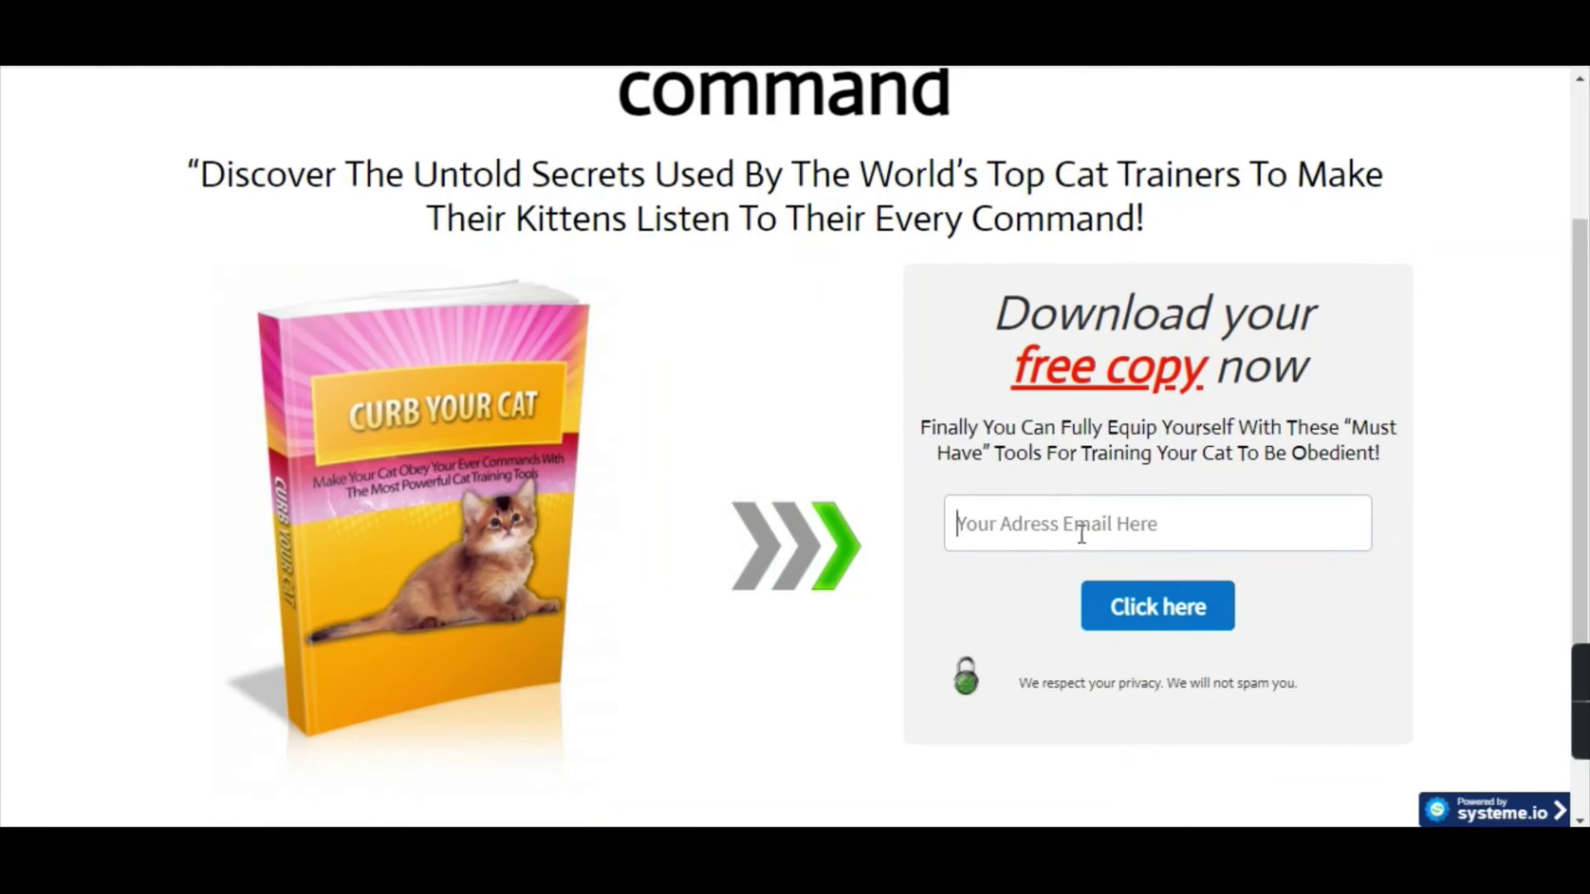
type("test")
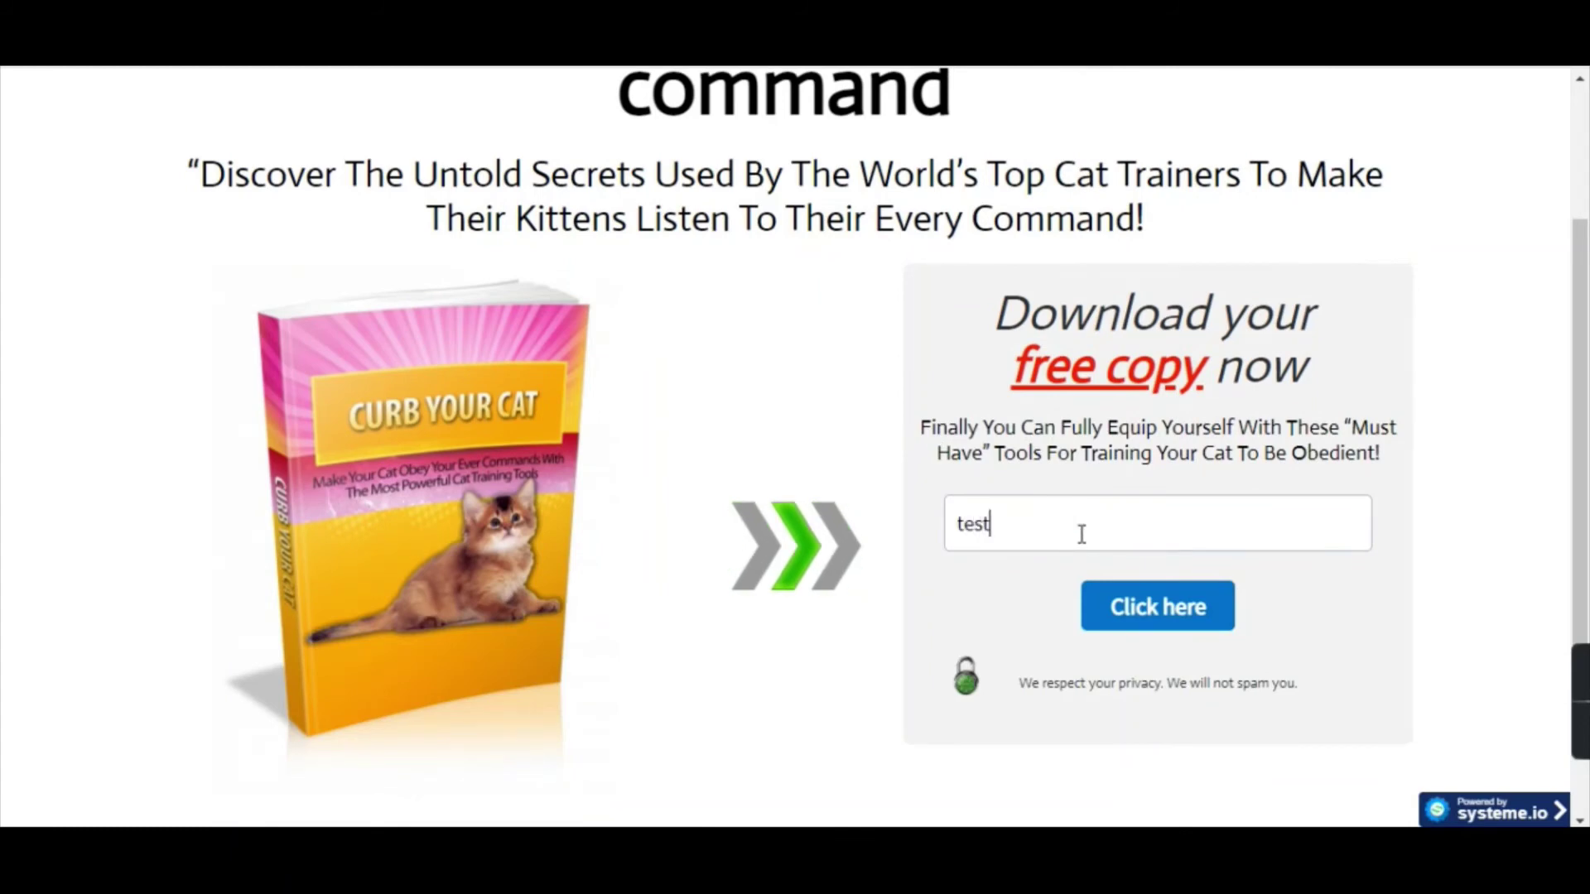
type("@test.")
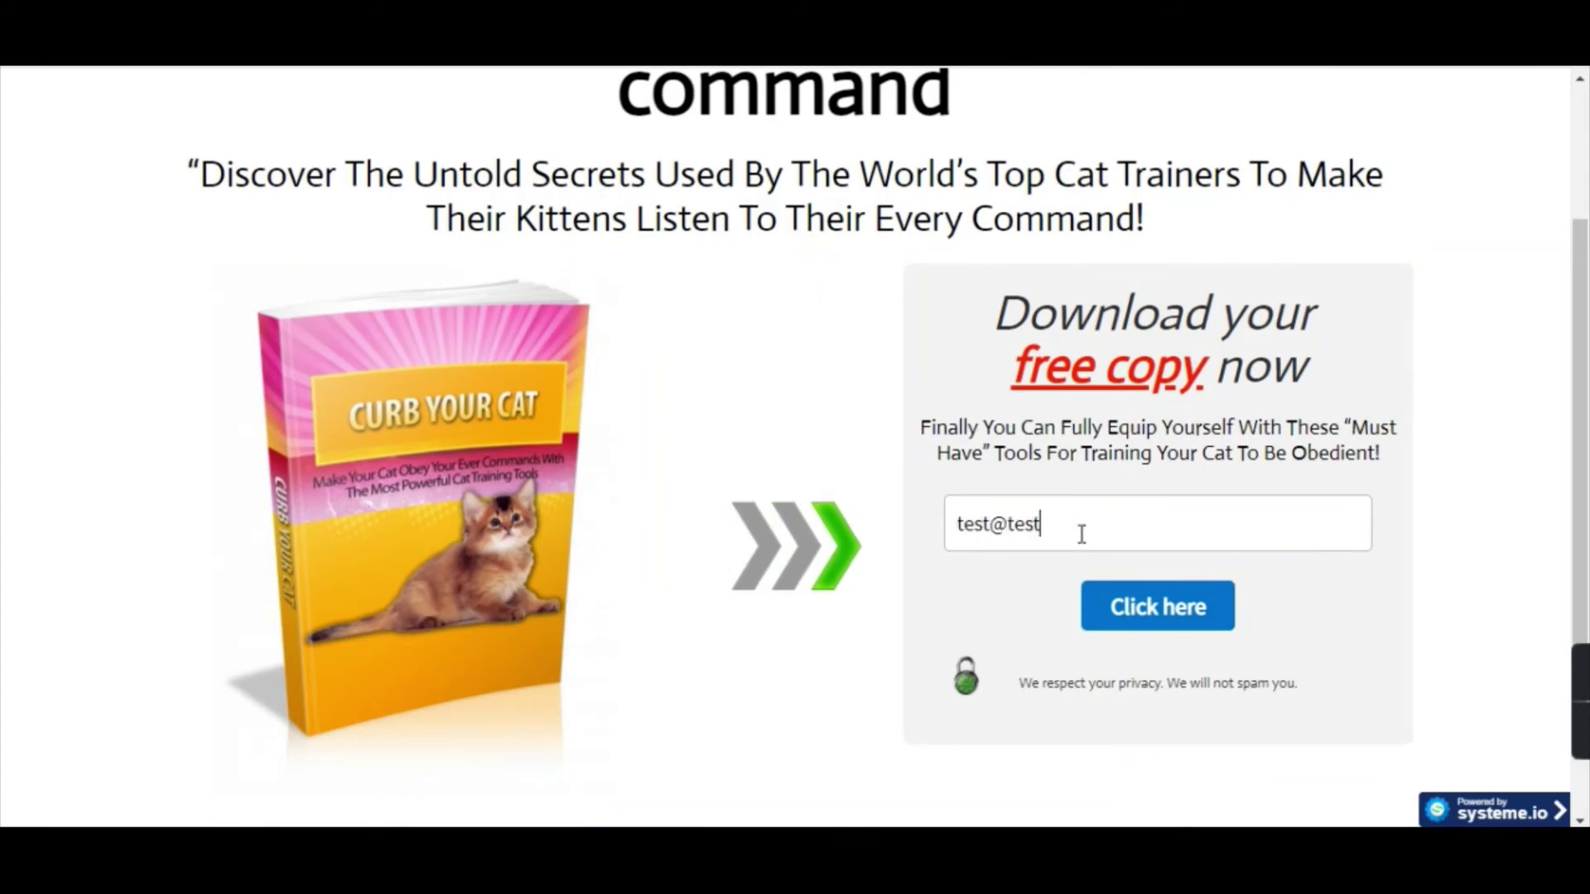
type("com")
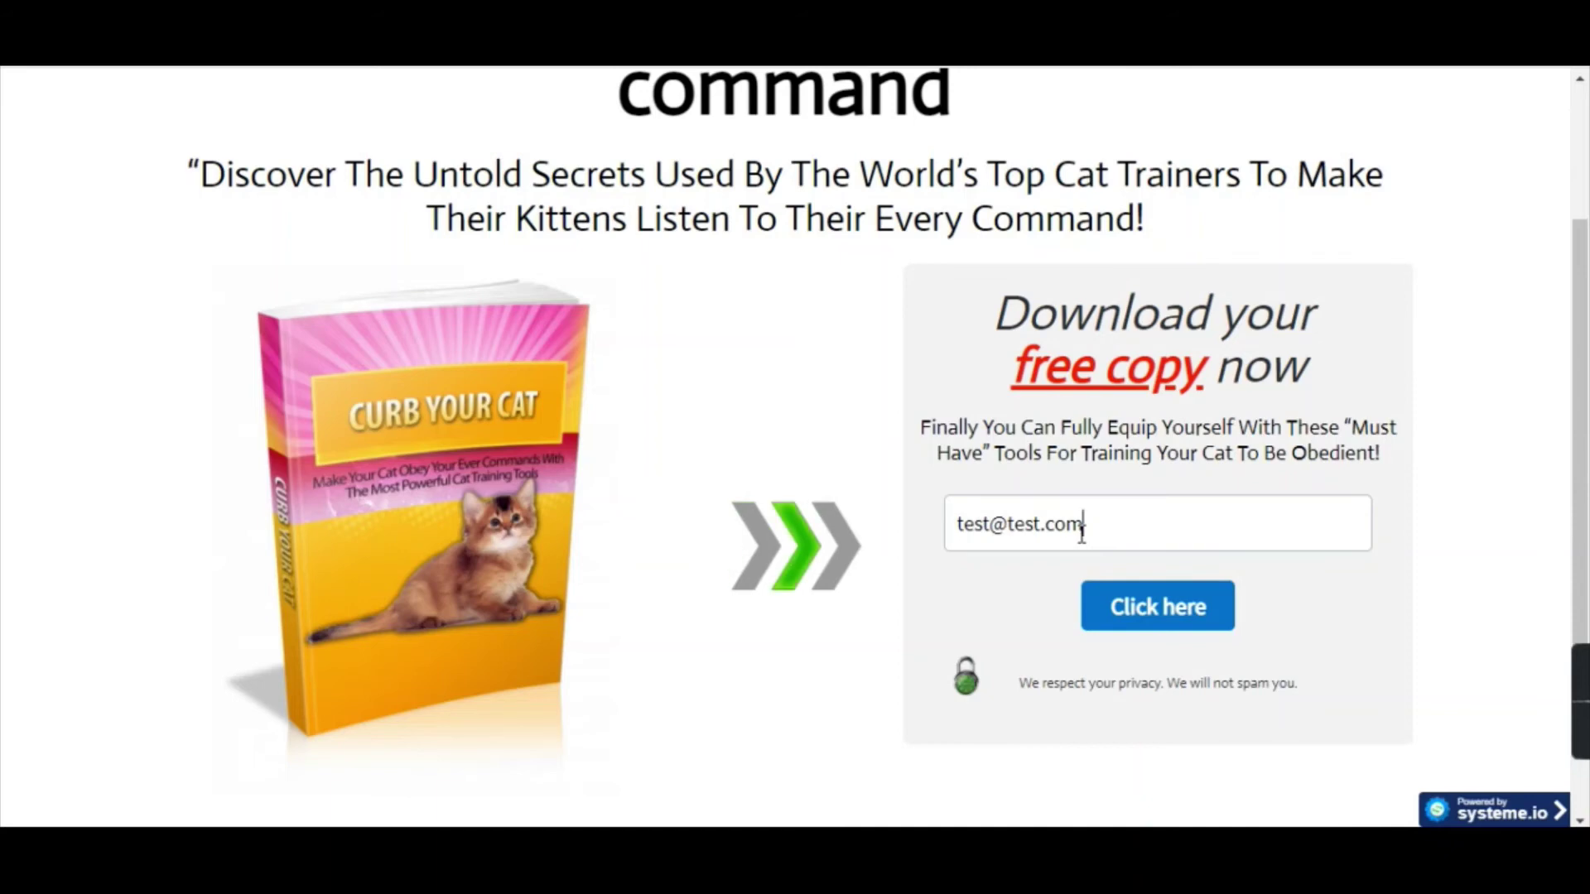
Submit the test sign-up and scroll the delivered Curb Your Cat (1).pdf down to its CLICK HERE link.
left_click(1143, 628)
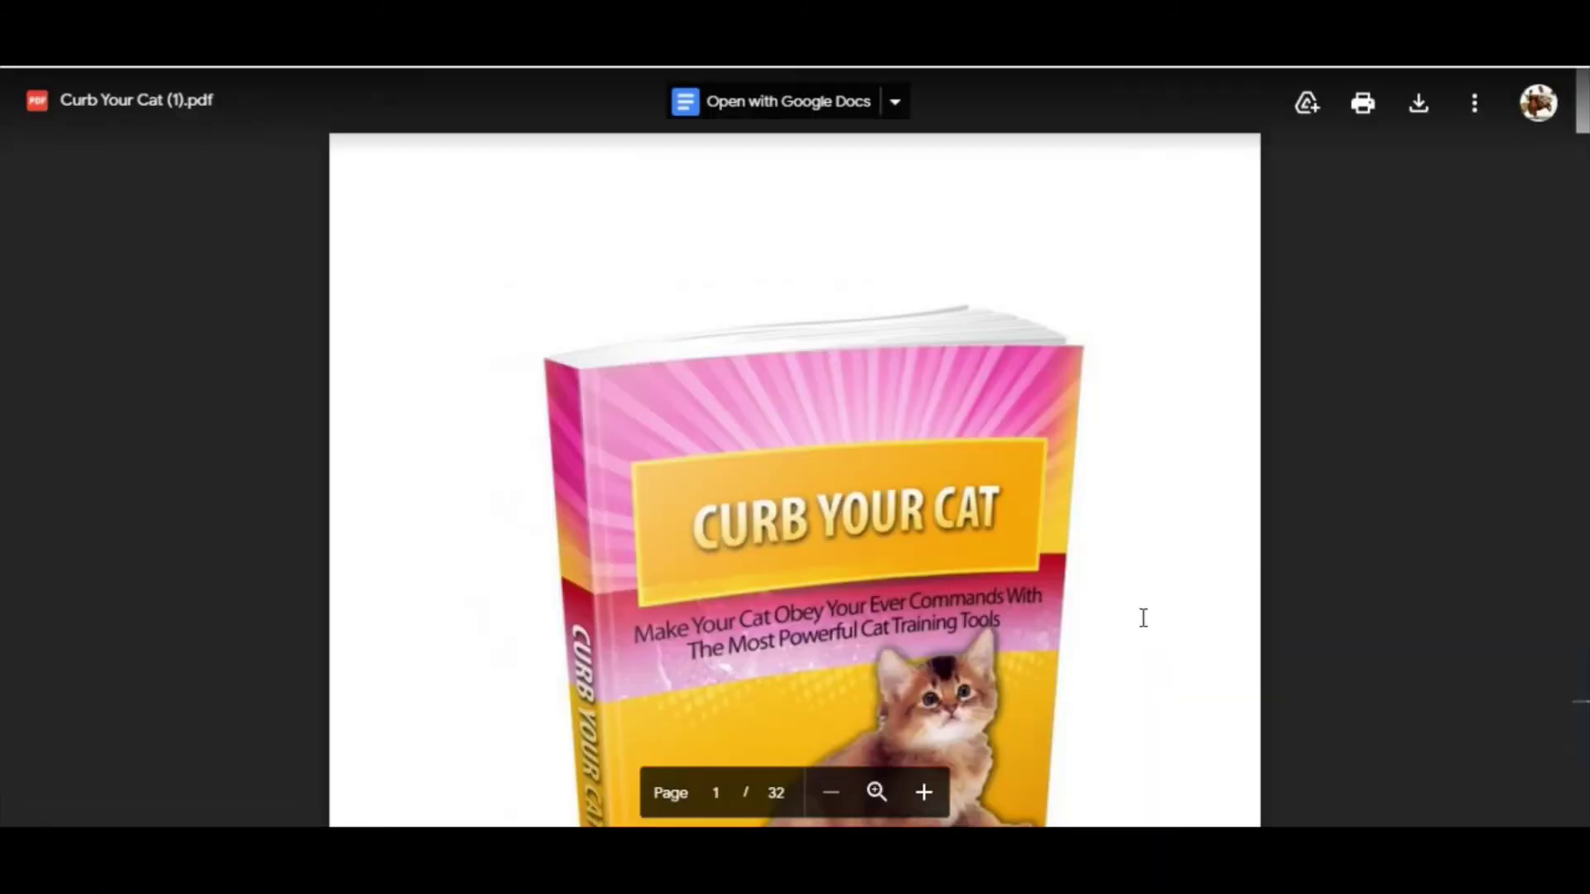
scroll(1142, 617, "down", 9)
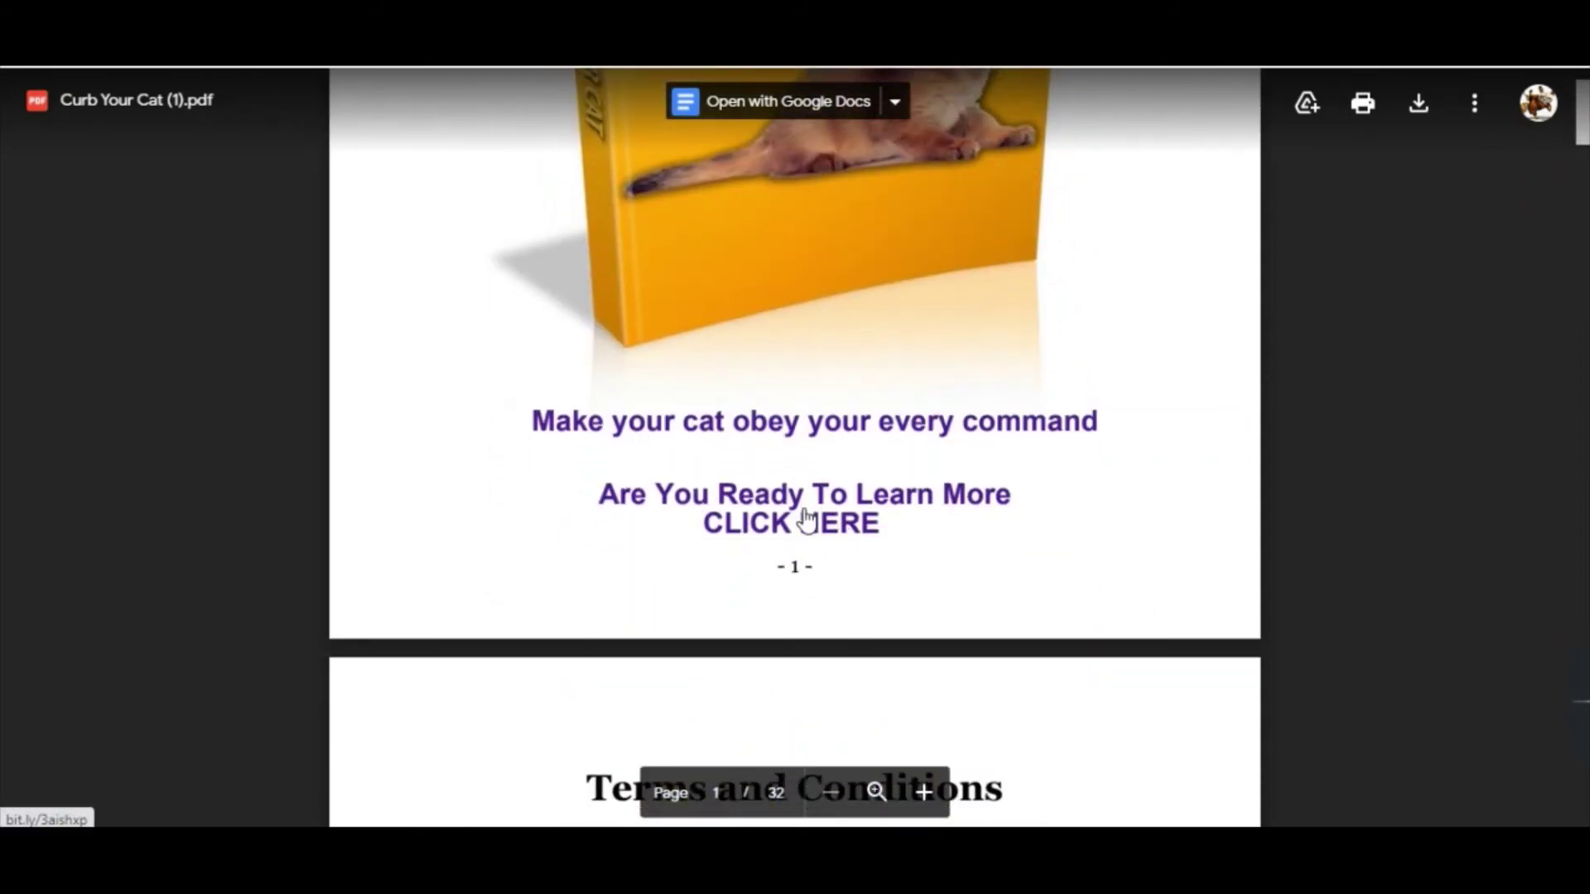
Follow the ebook's CLICK HERE bit.ly link to the Digistore24 Curb The Cat order page.
left_click(807, 520)
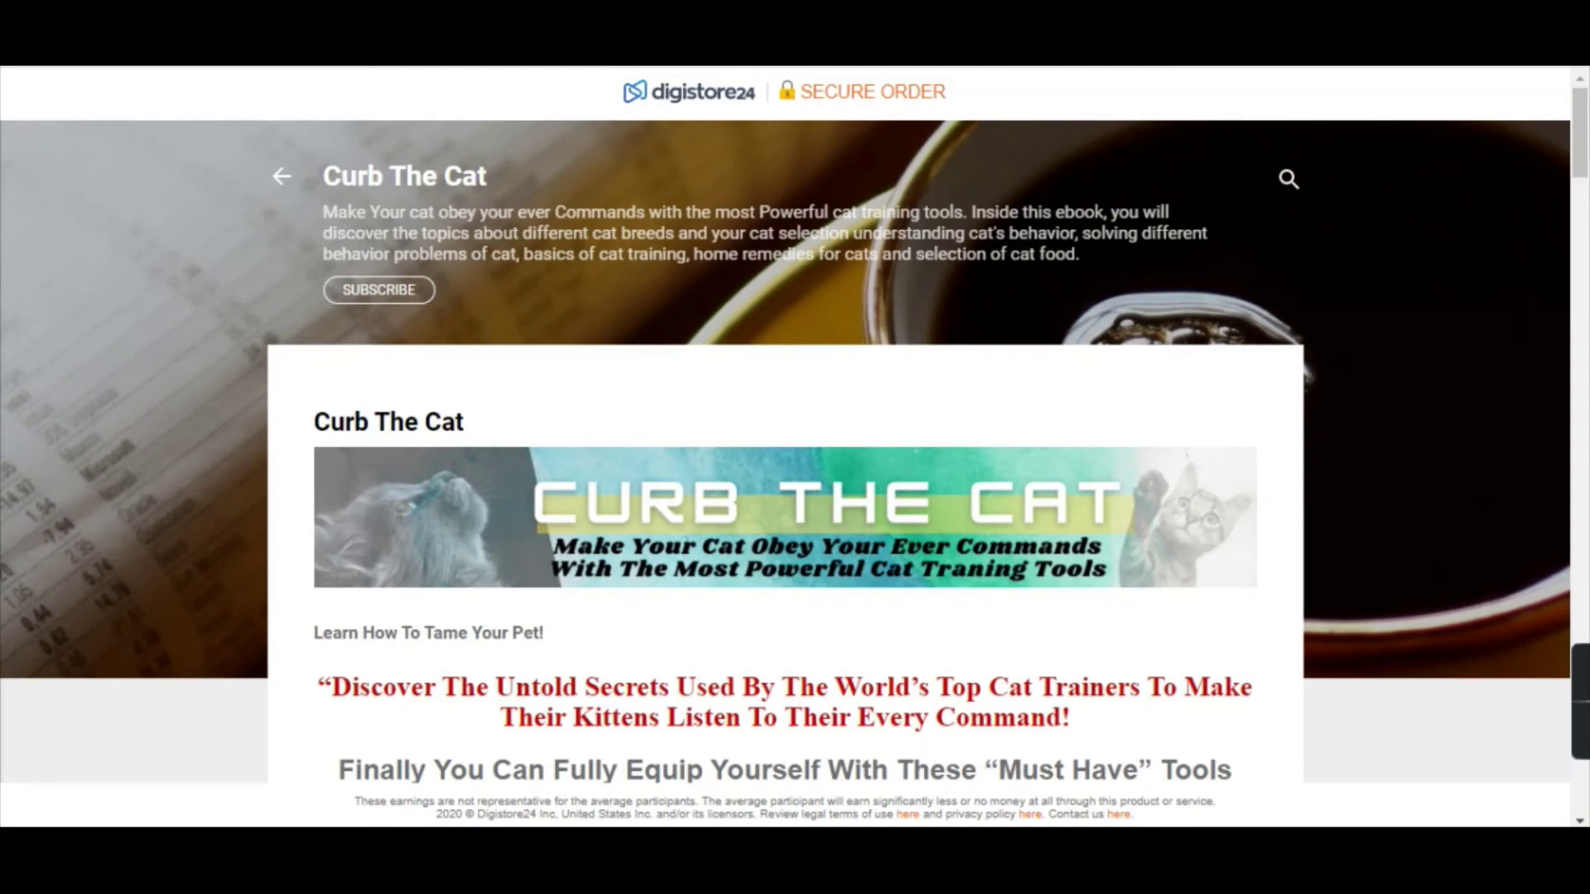
Go to Facebook and browse the 'cats' group results, like Love Cats (263K) and Cat Lovers (174K).
left_click(919, 89)
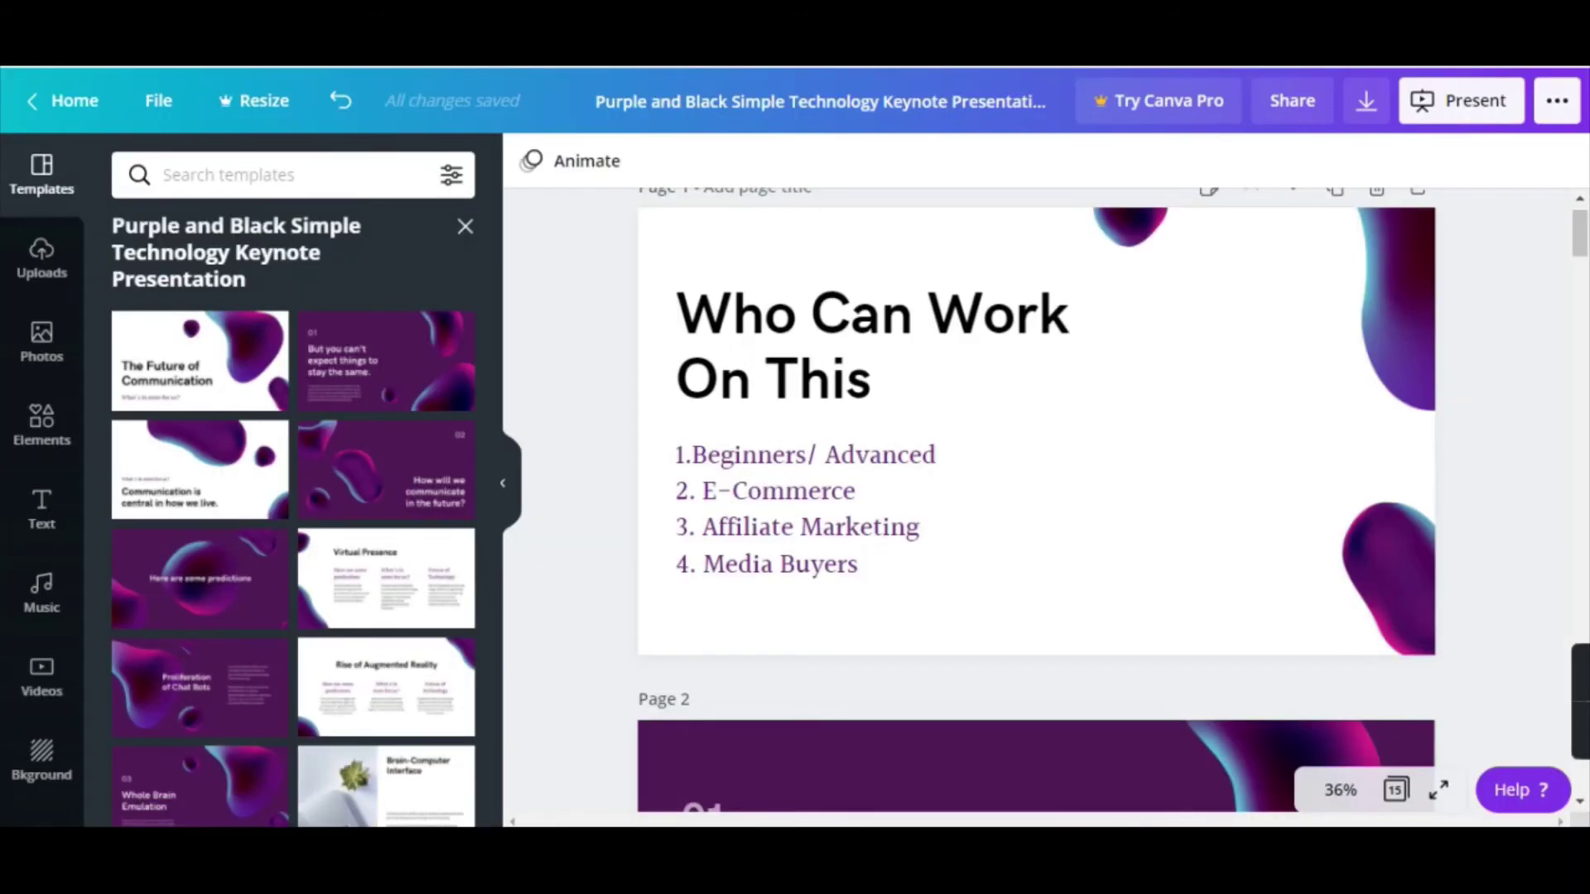
type("faceboo")
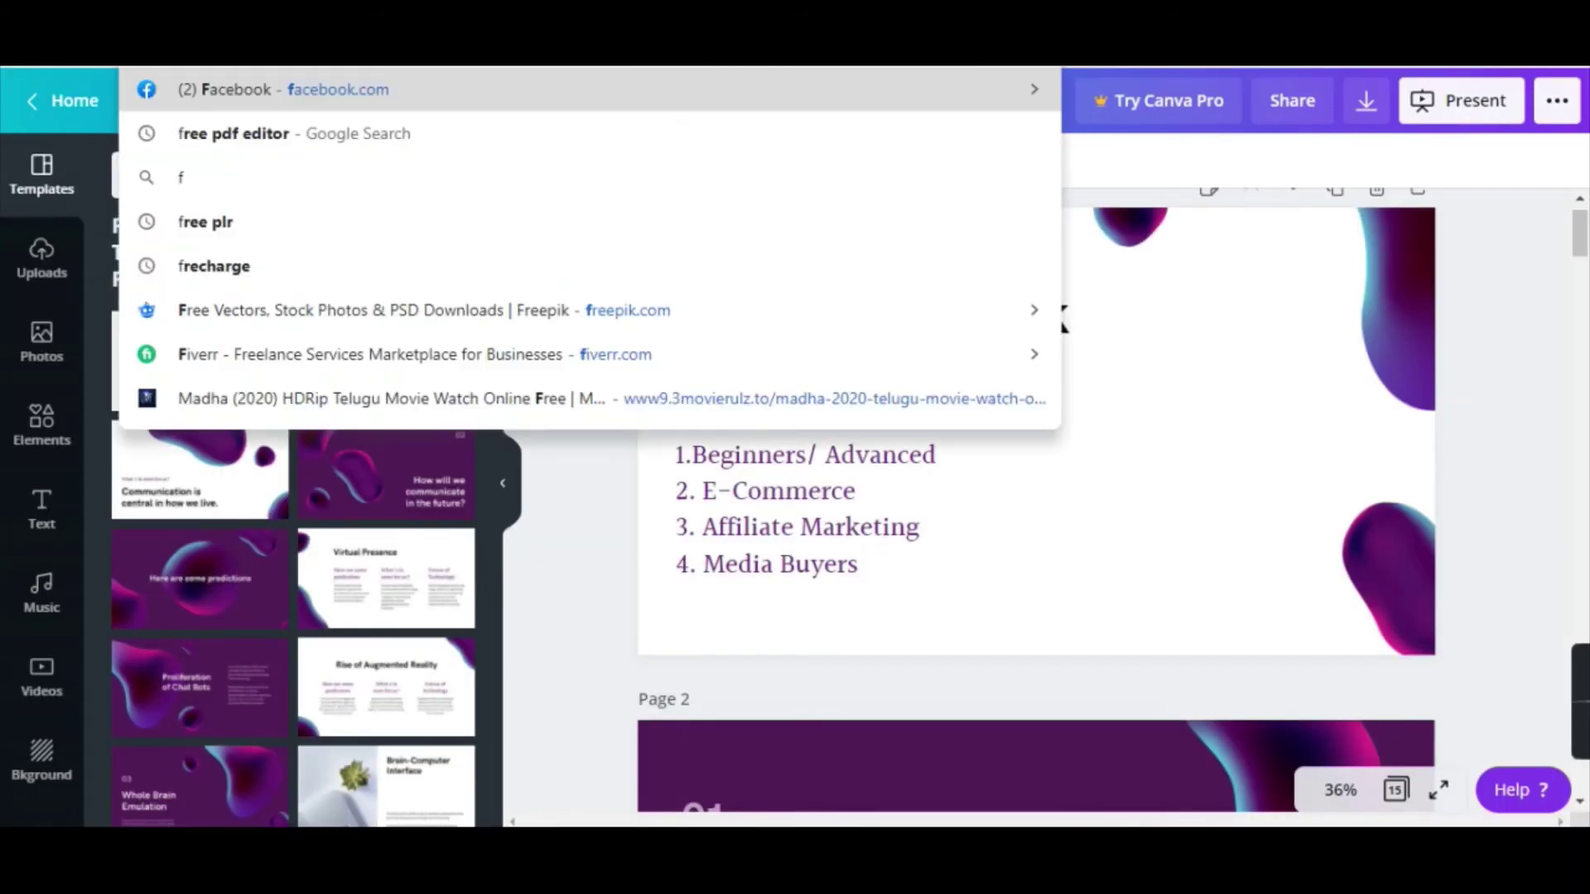
type("k")
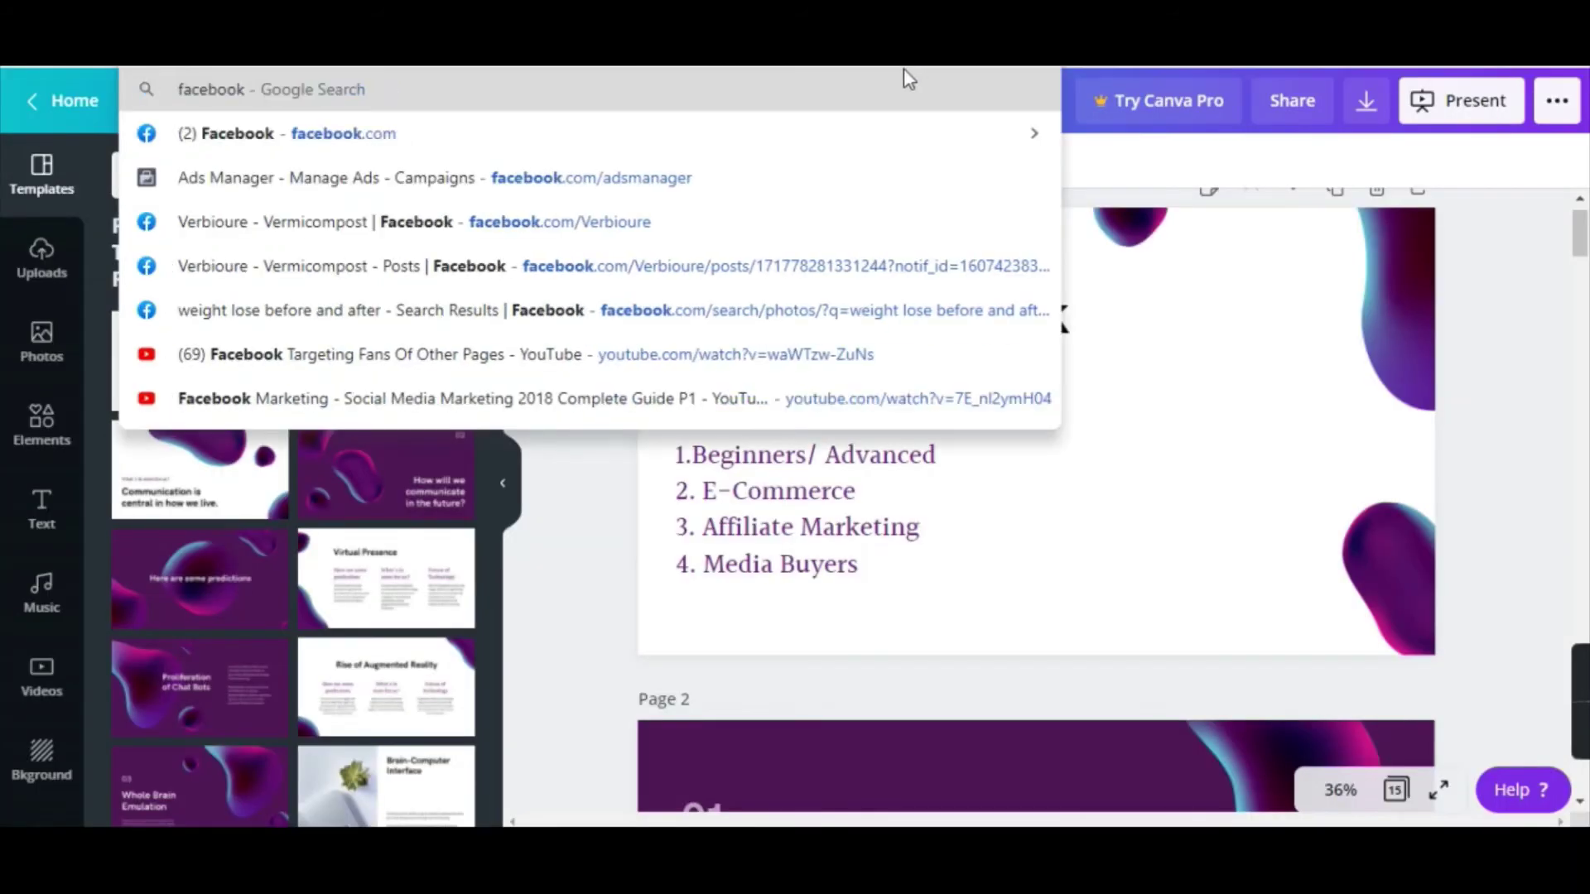
key("Return")
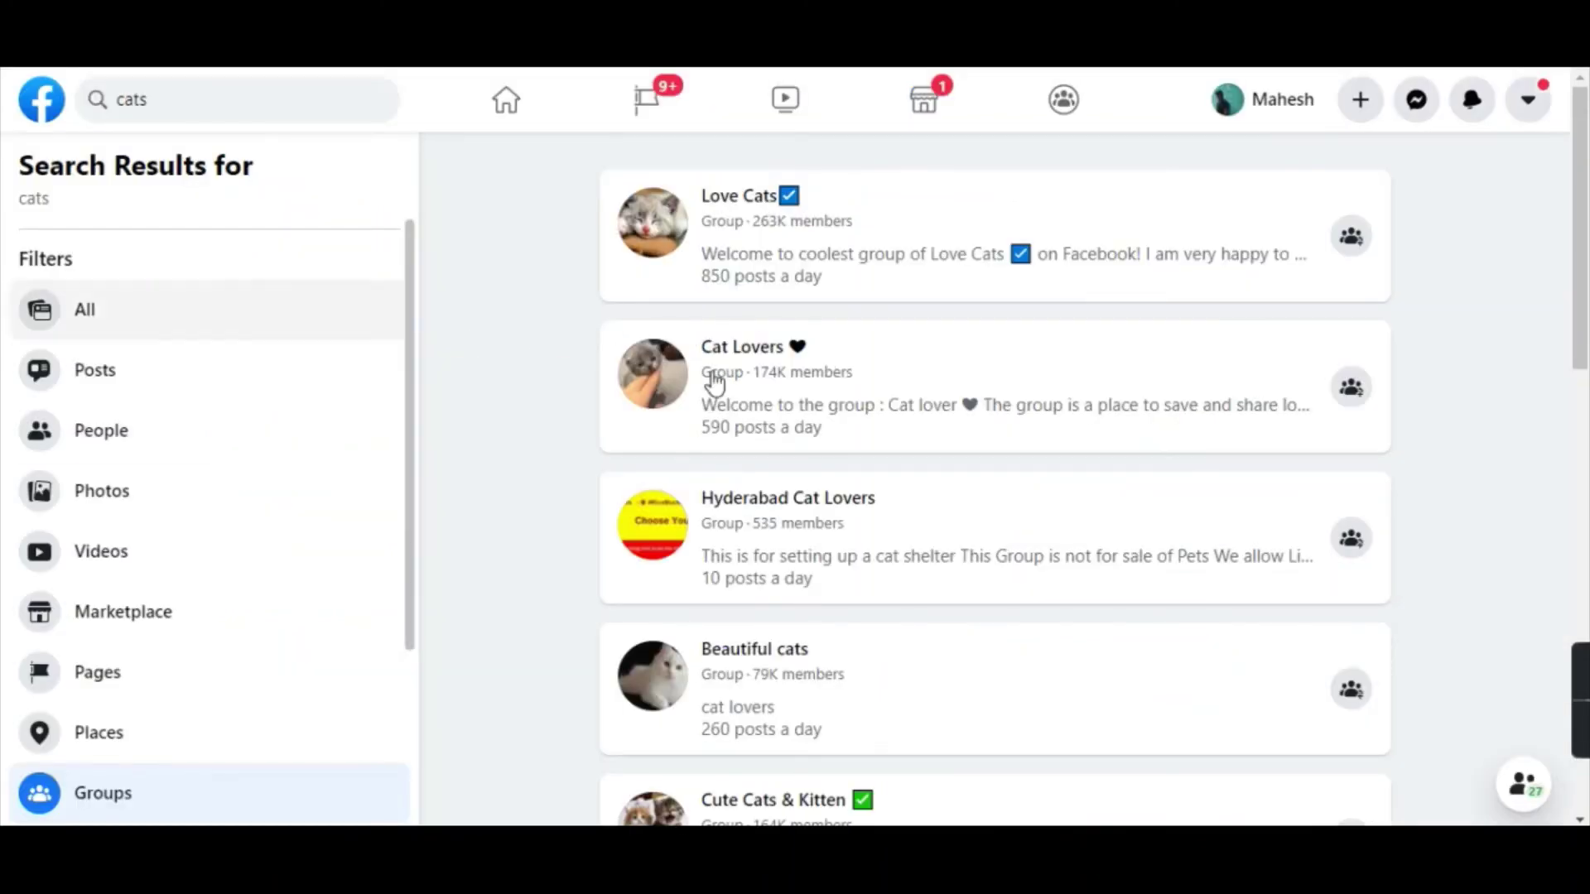
scroll(891, 331, "down", 11)
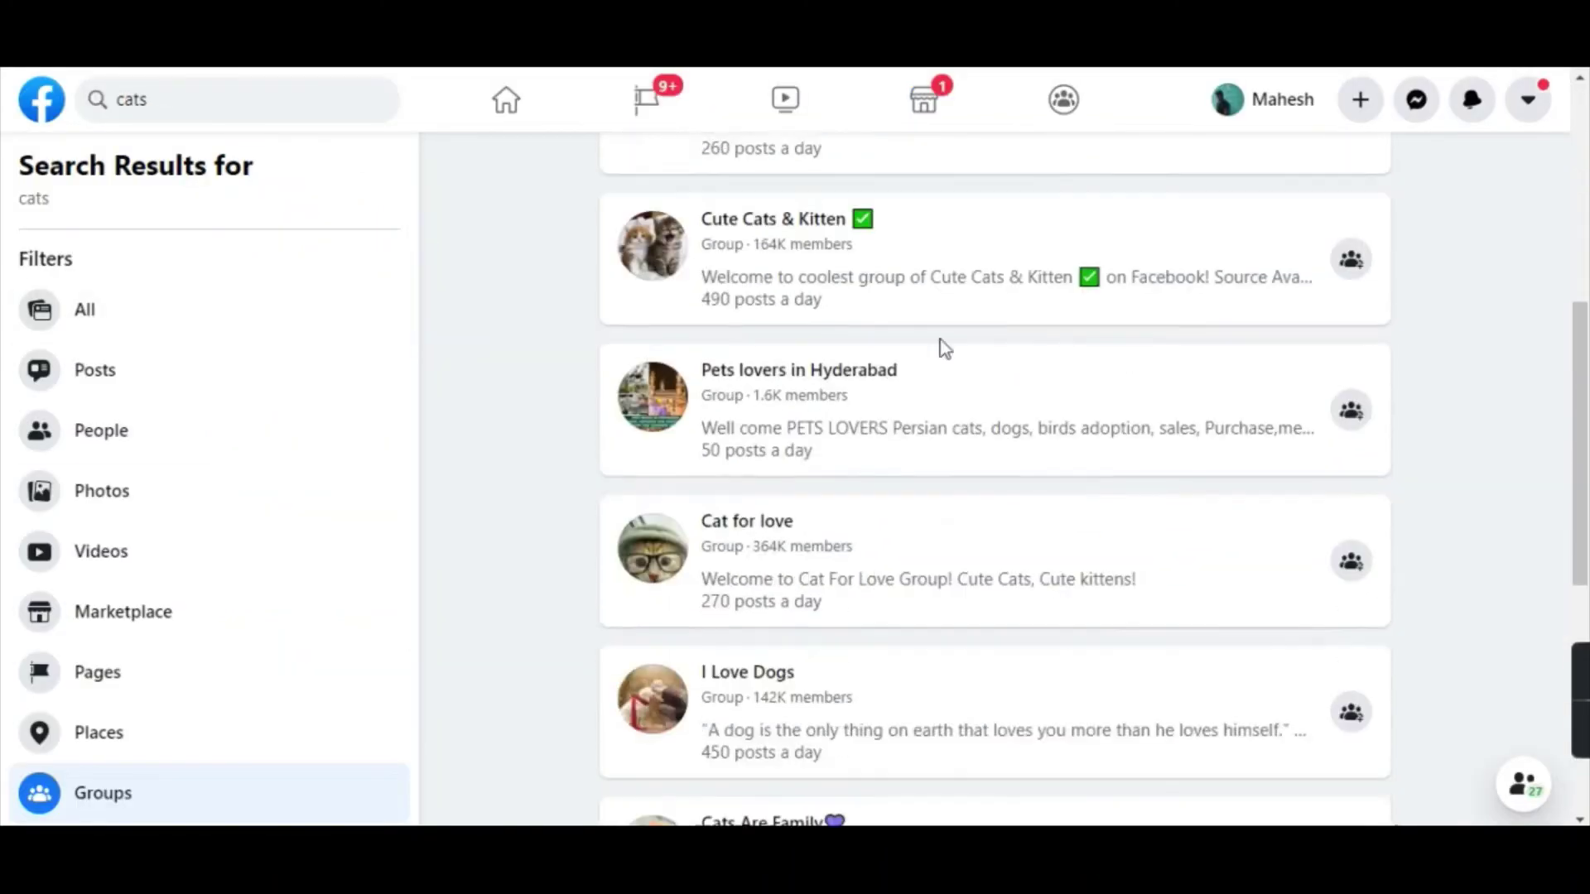
scroll(841, 373, "down", 3)
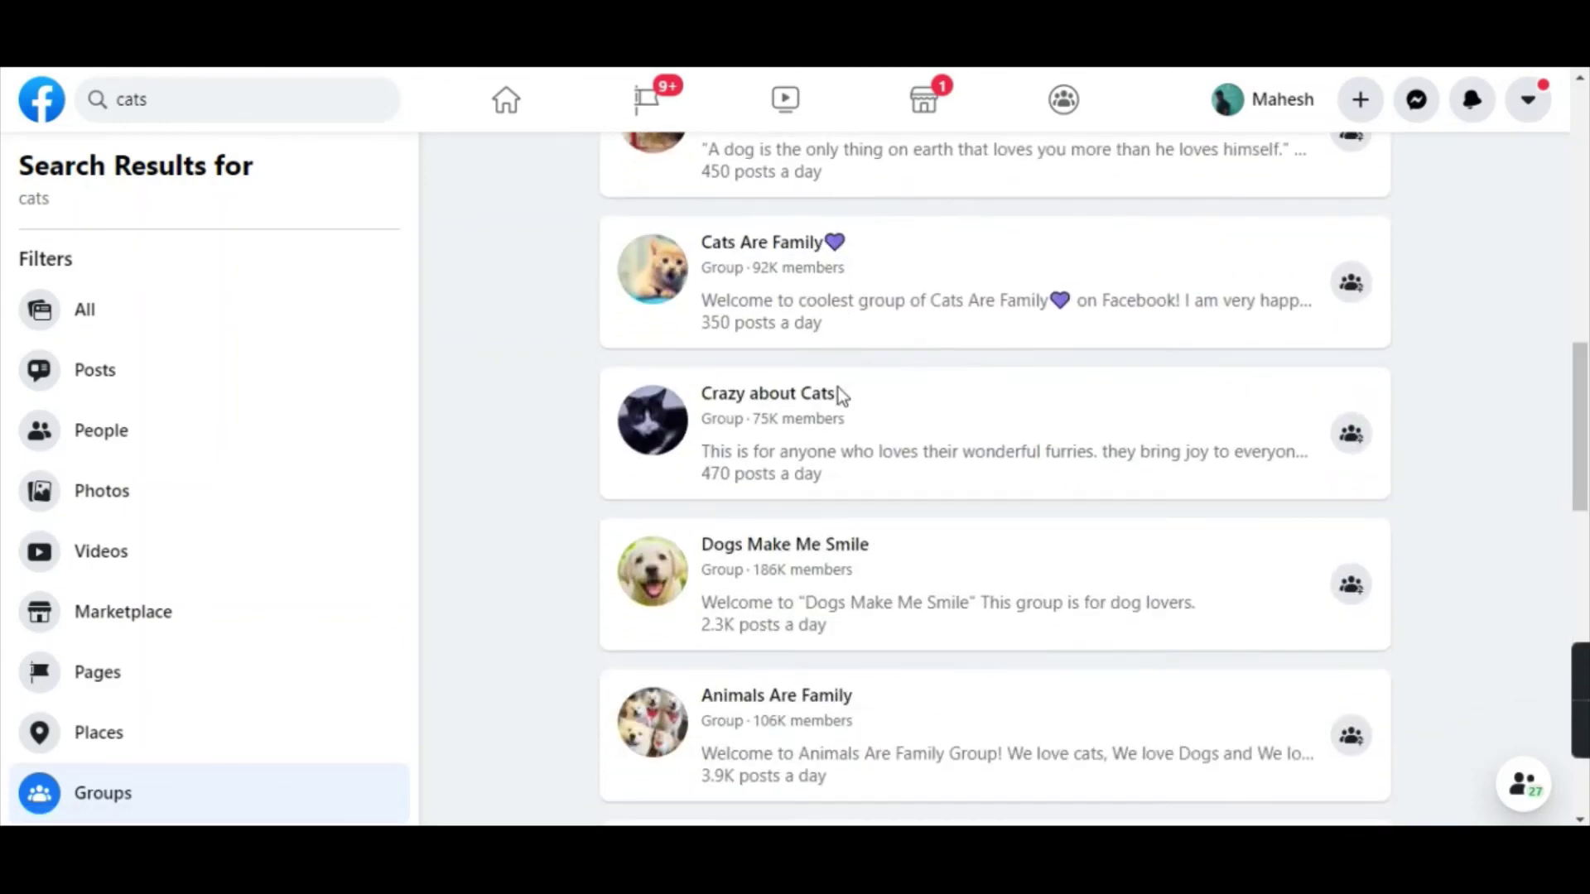
scroll(837, 393, "down", 1)
scroll(818, 379, "up", 15)
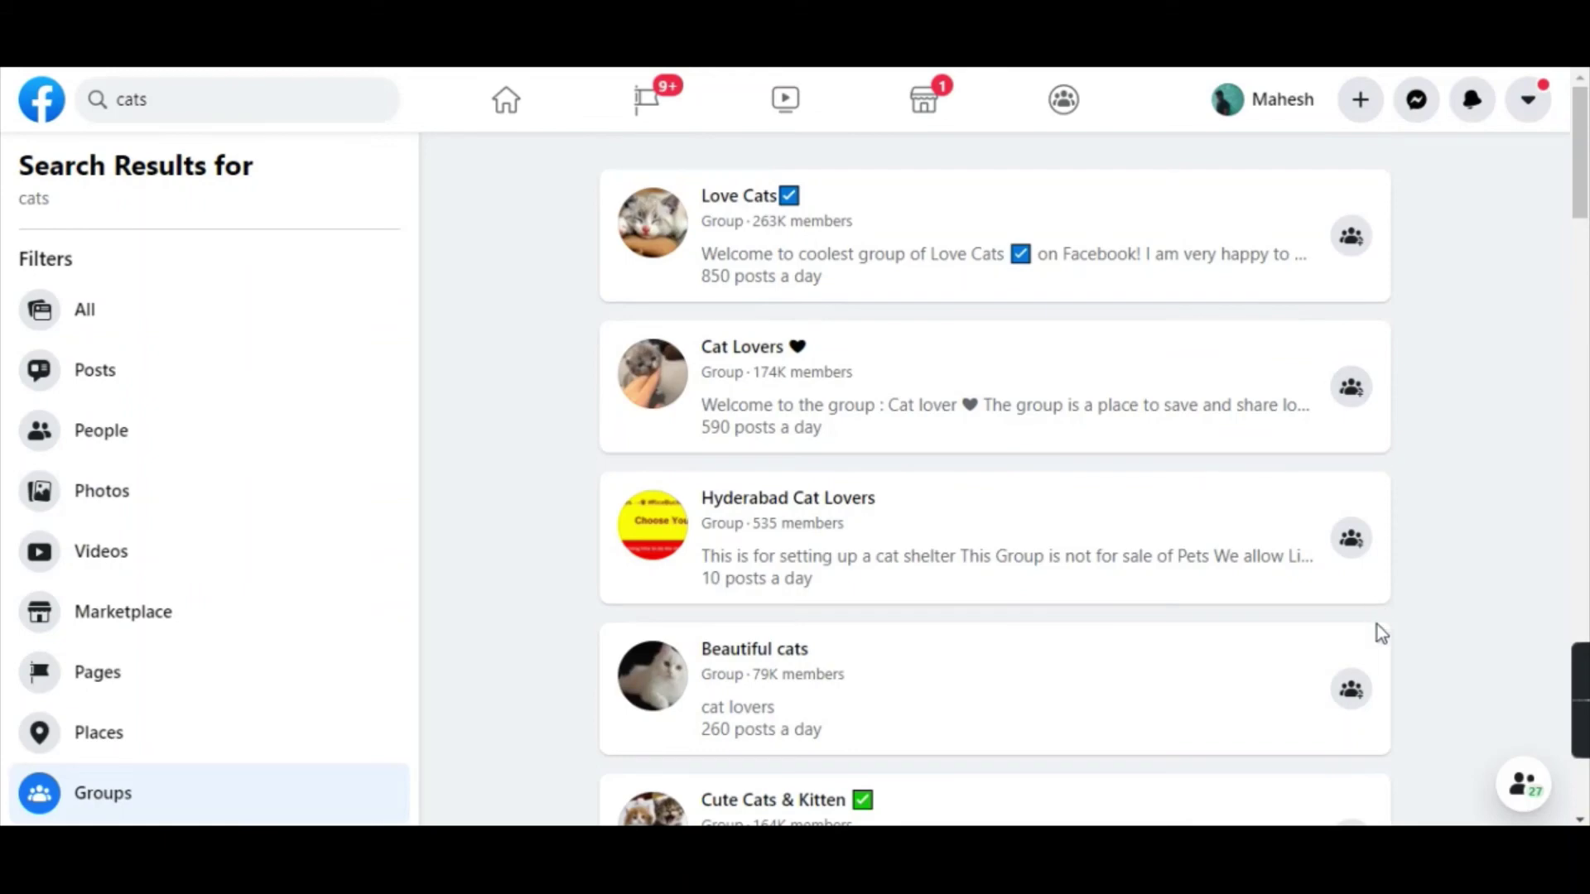
scroll(1341, 621, "down", 6)
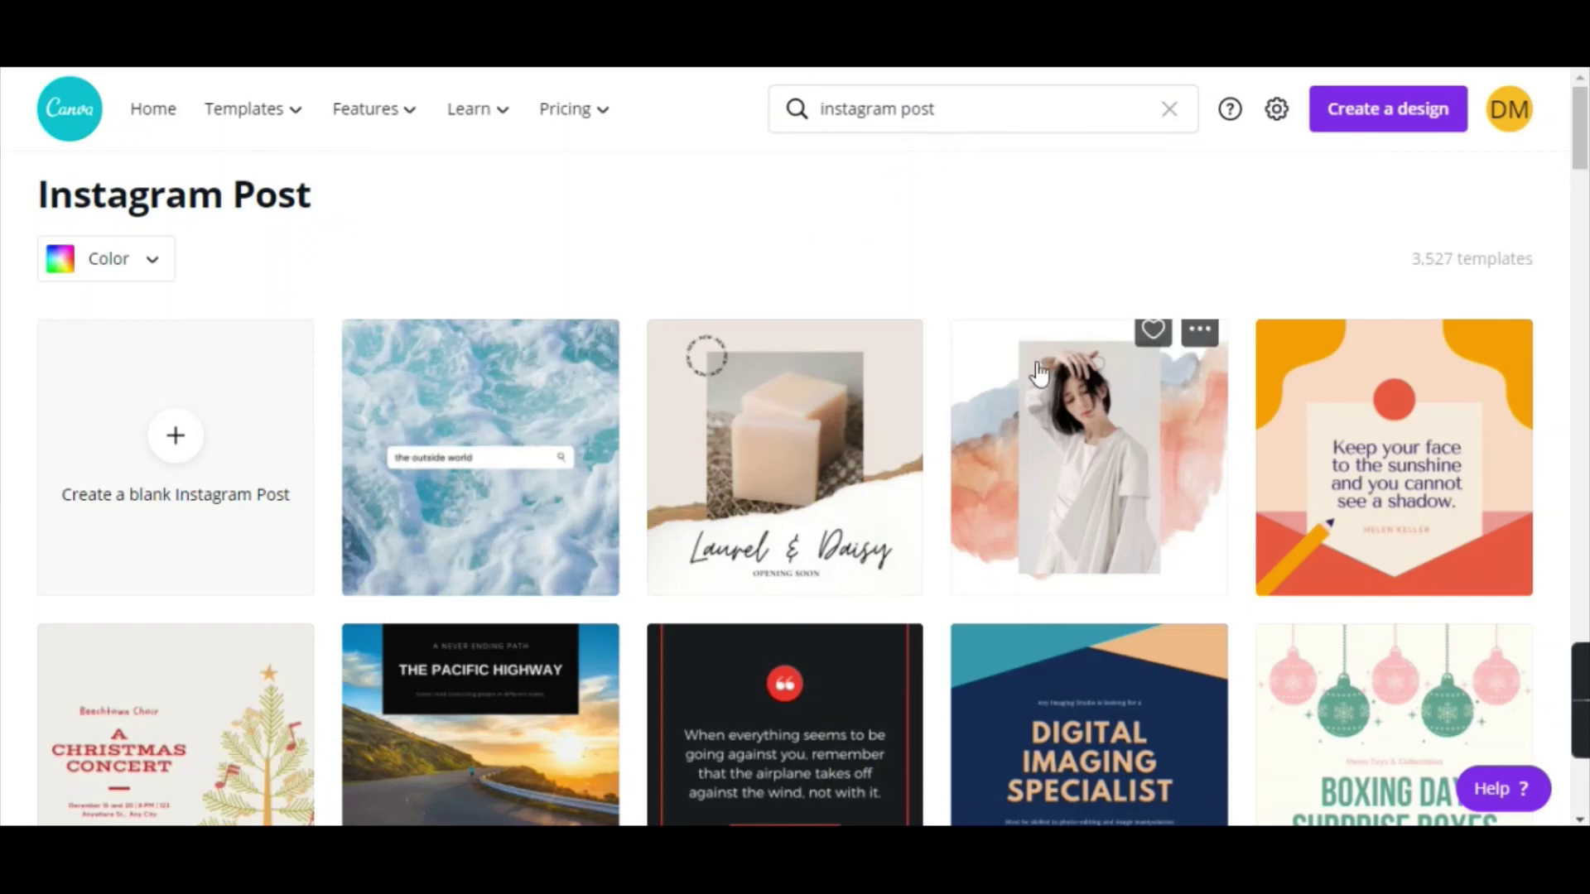
Create a blank Instagram post and apply the orange Education Donation Drive Updates template.
scroll(1057, 461, "down", 4)
scroll(1051, 584, "up", 4)
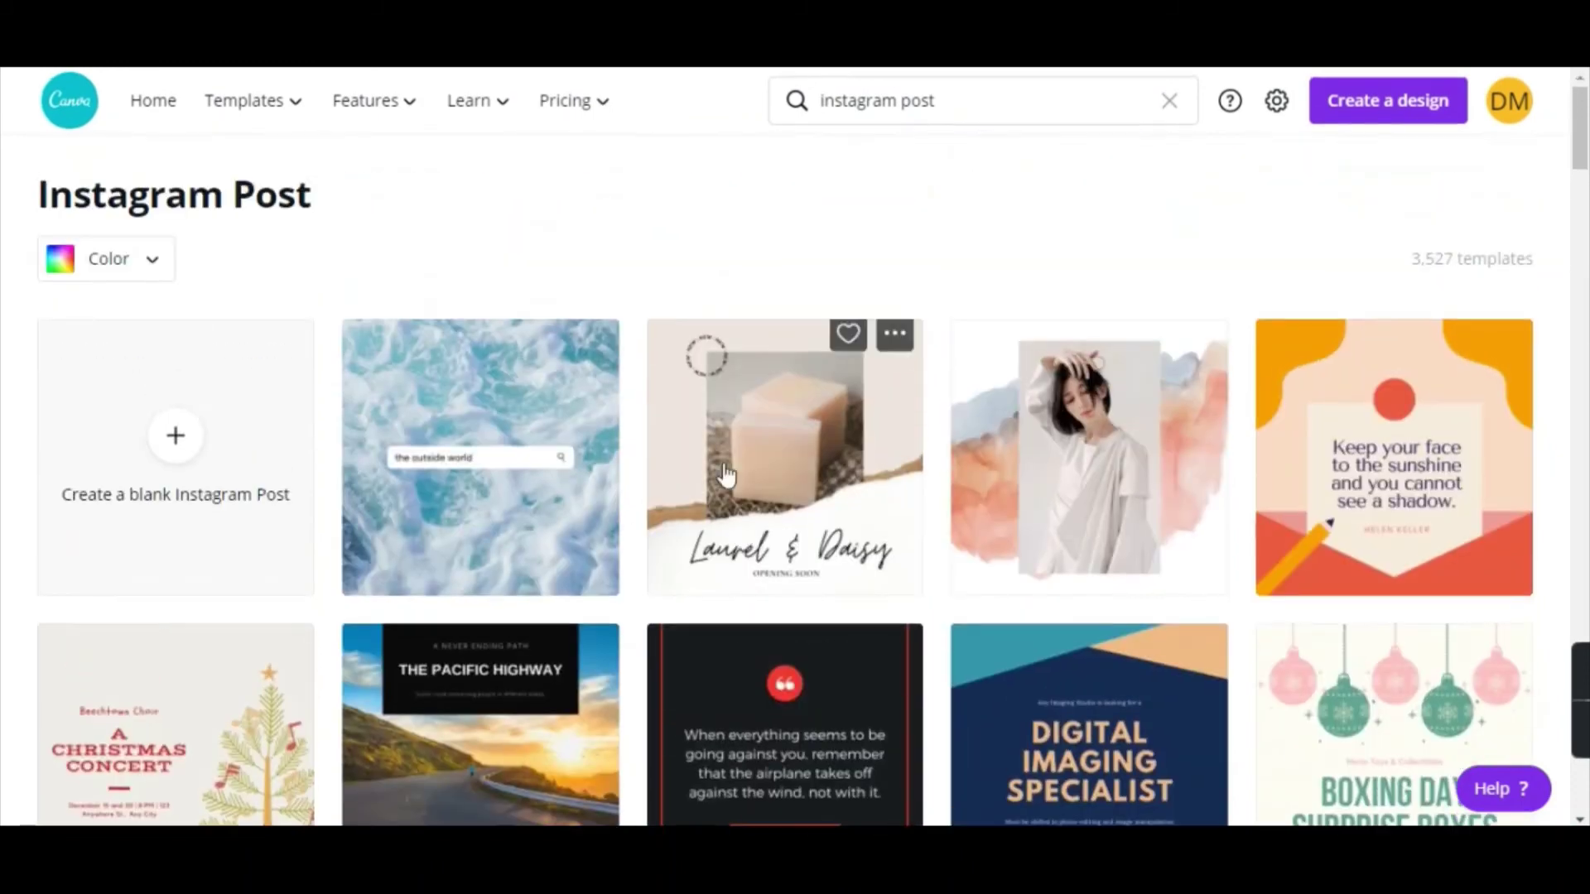
left_click(230, 478)
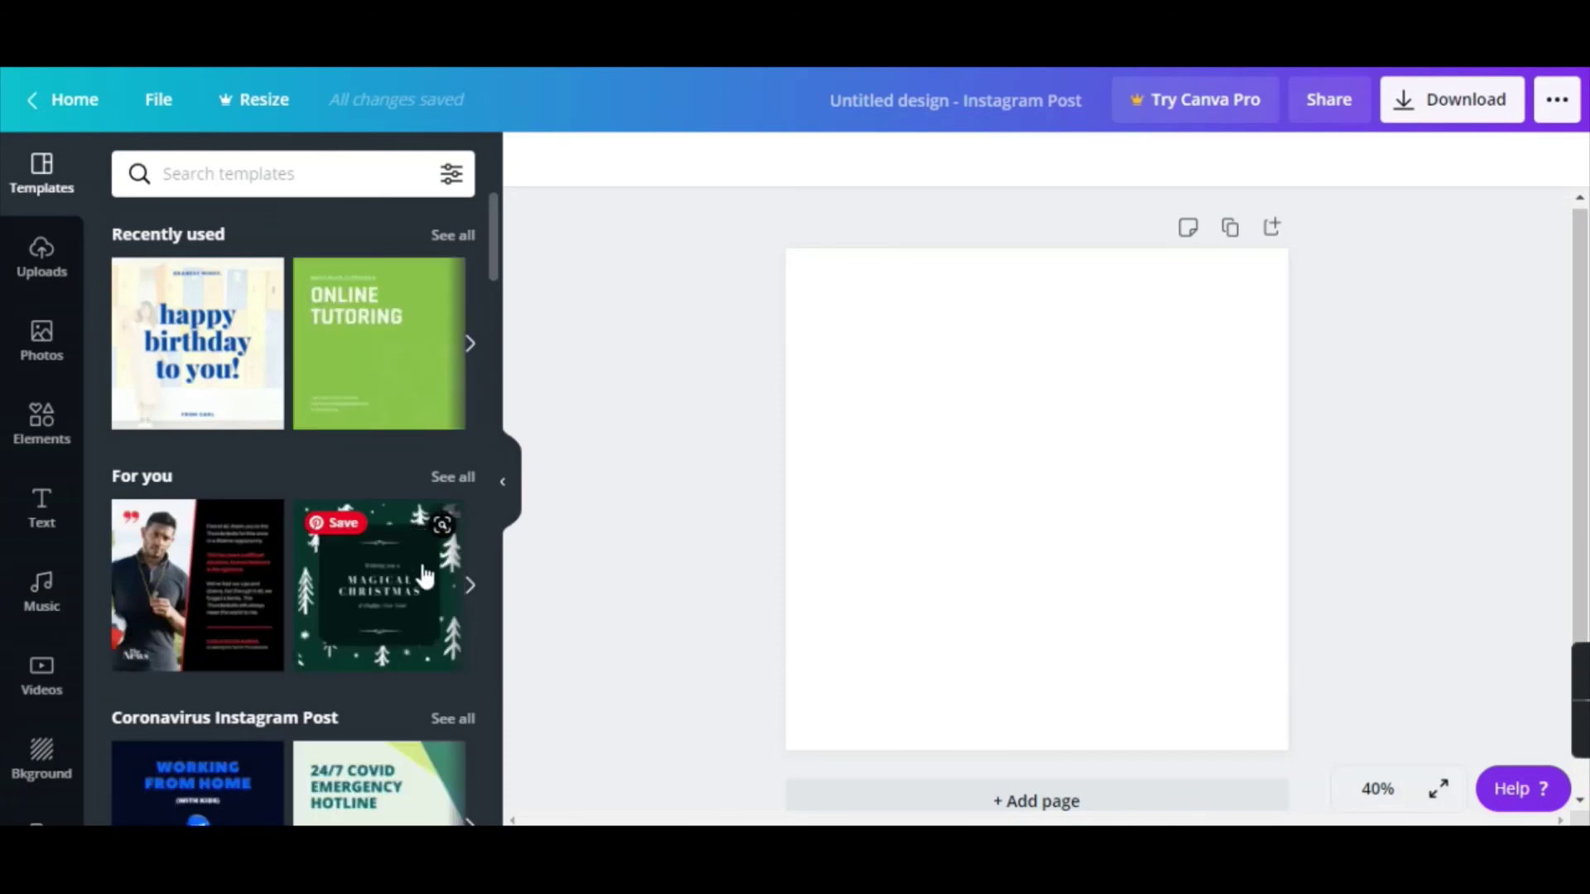
scroll(387, 600, "down", 8)
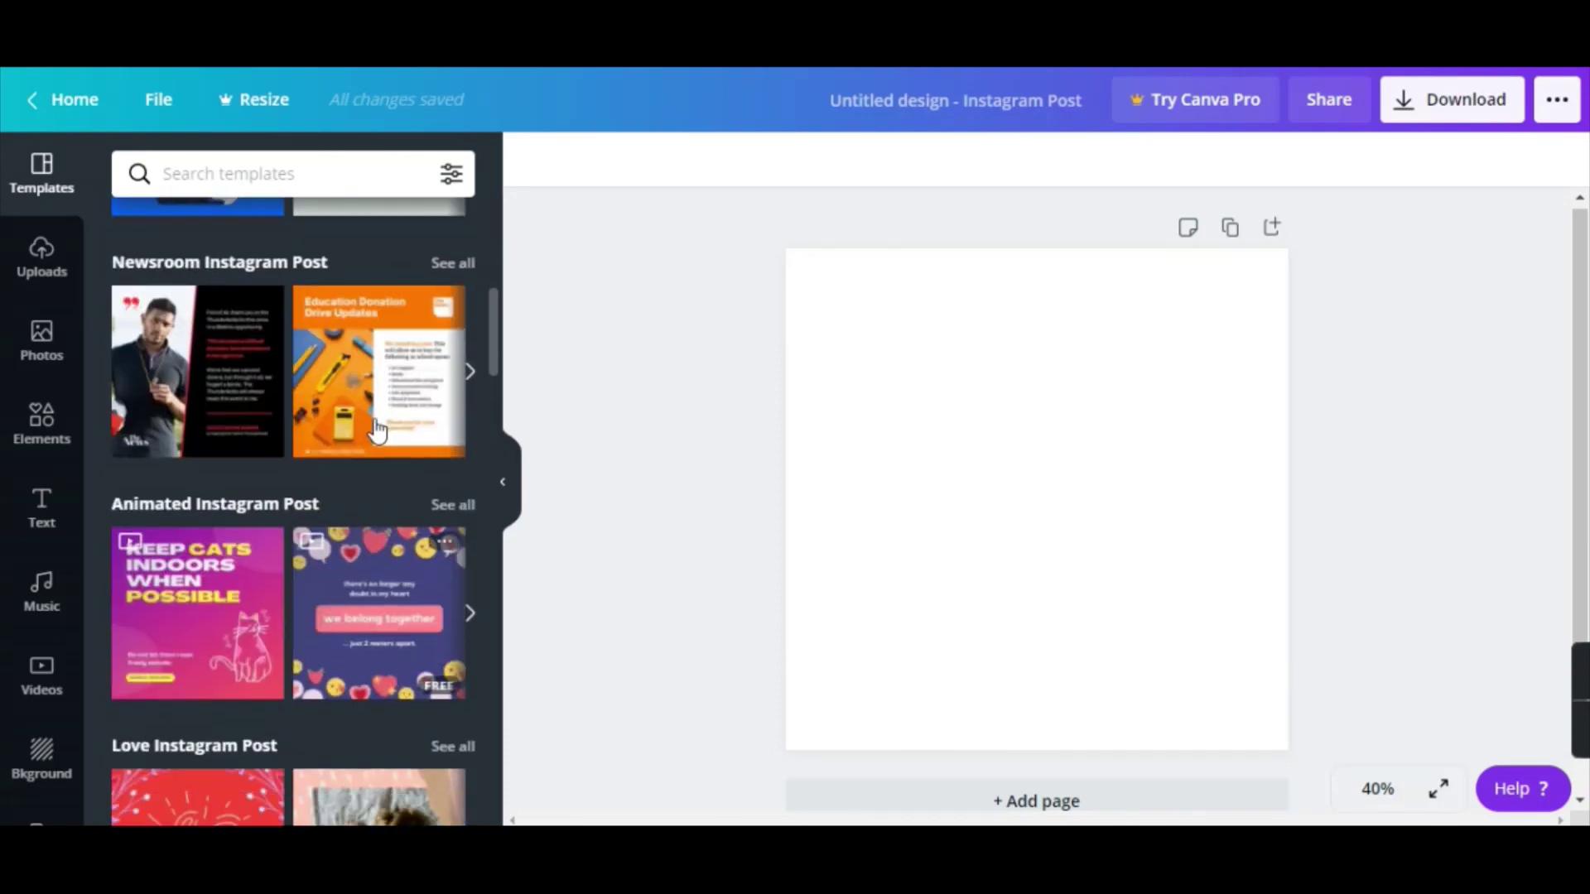
left_click(379, 435)
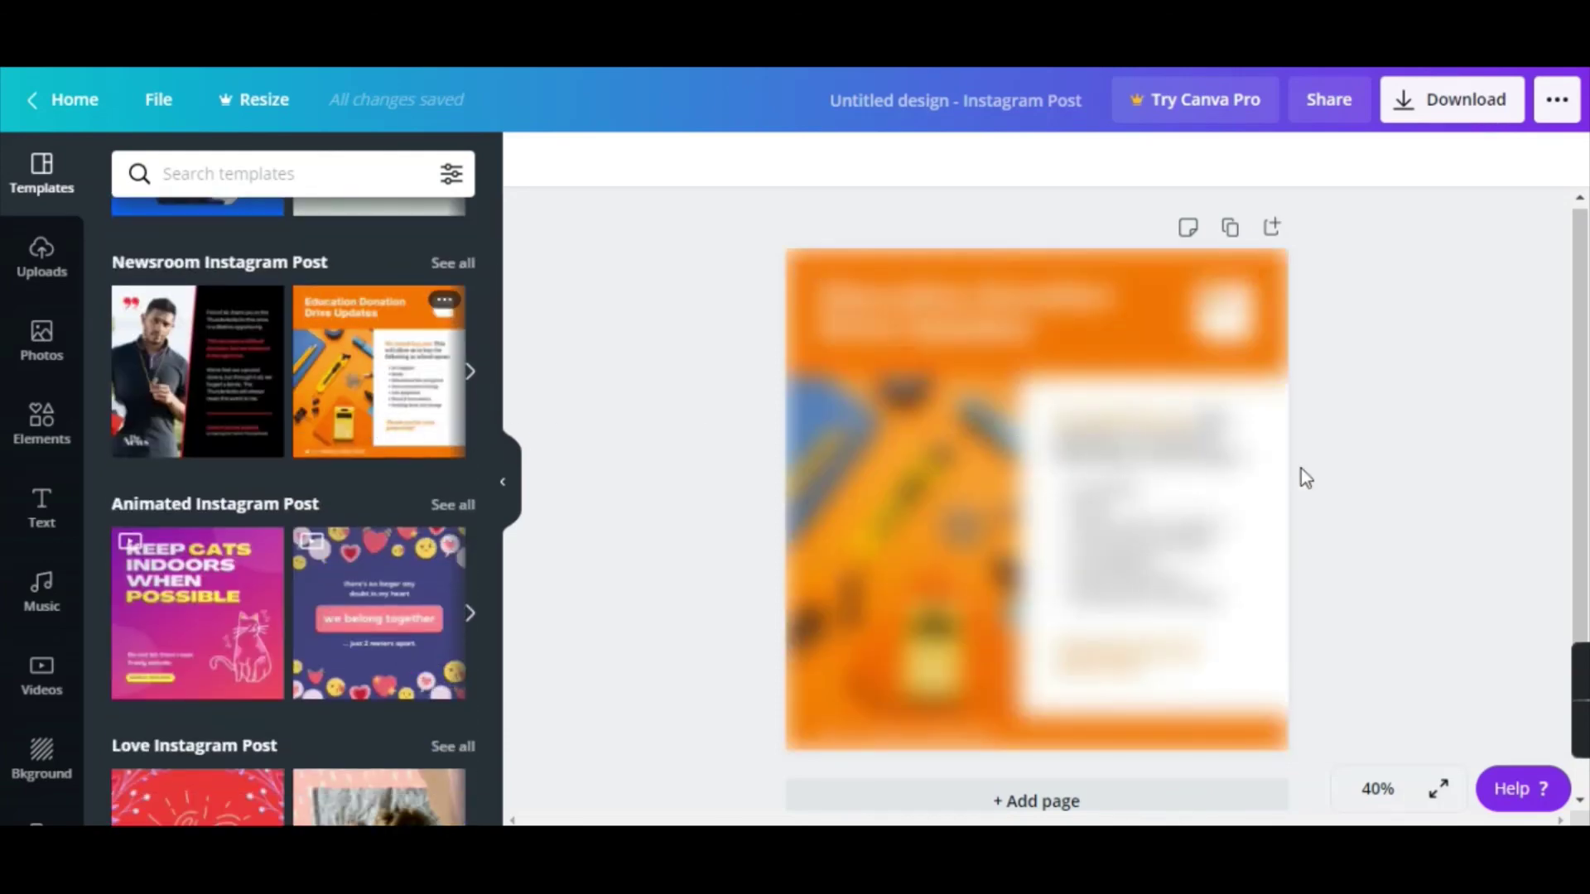
Delete the stationery photo and replace the bullet list with placeholder text.
left_click(886, 440)
key("Delete")
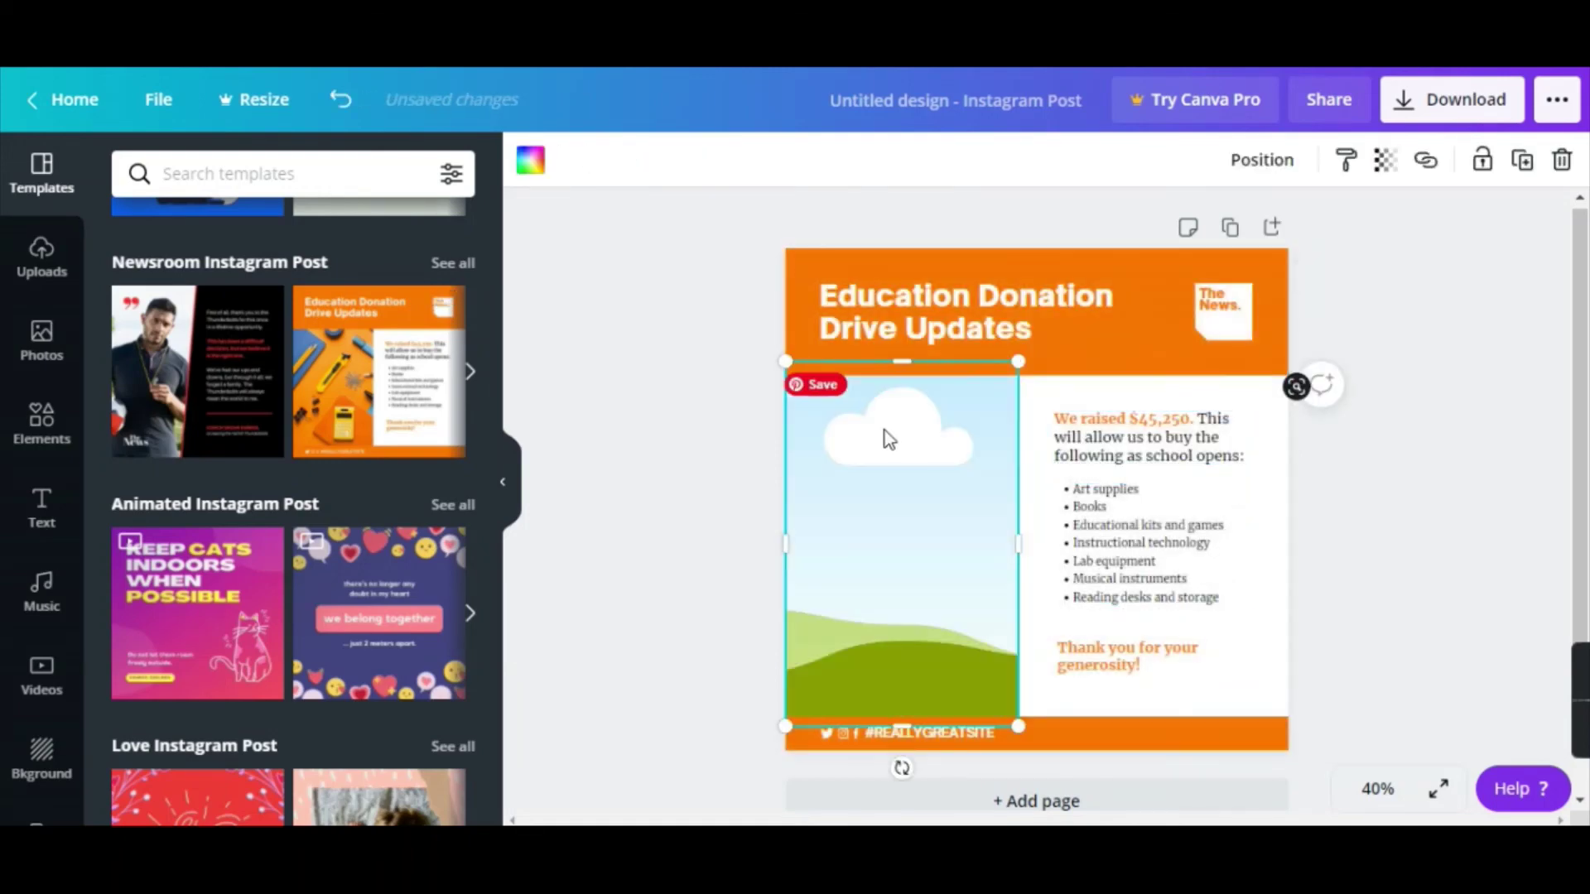
left_click(1145, 509)
double_click(1145, 507)
type("k;lmdihoxdljvjbjkdvbkj")
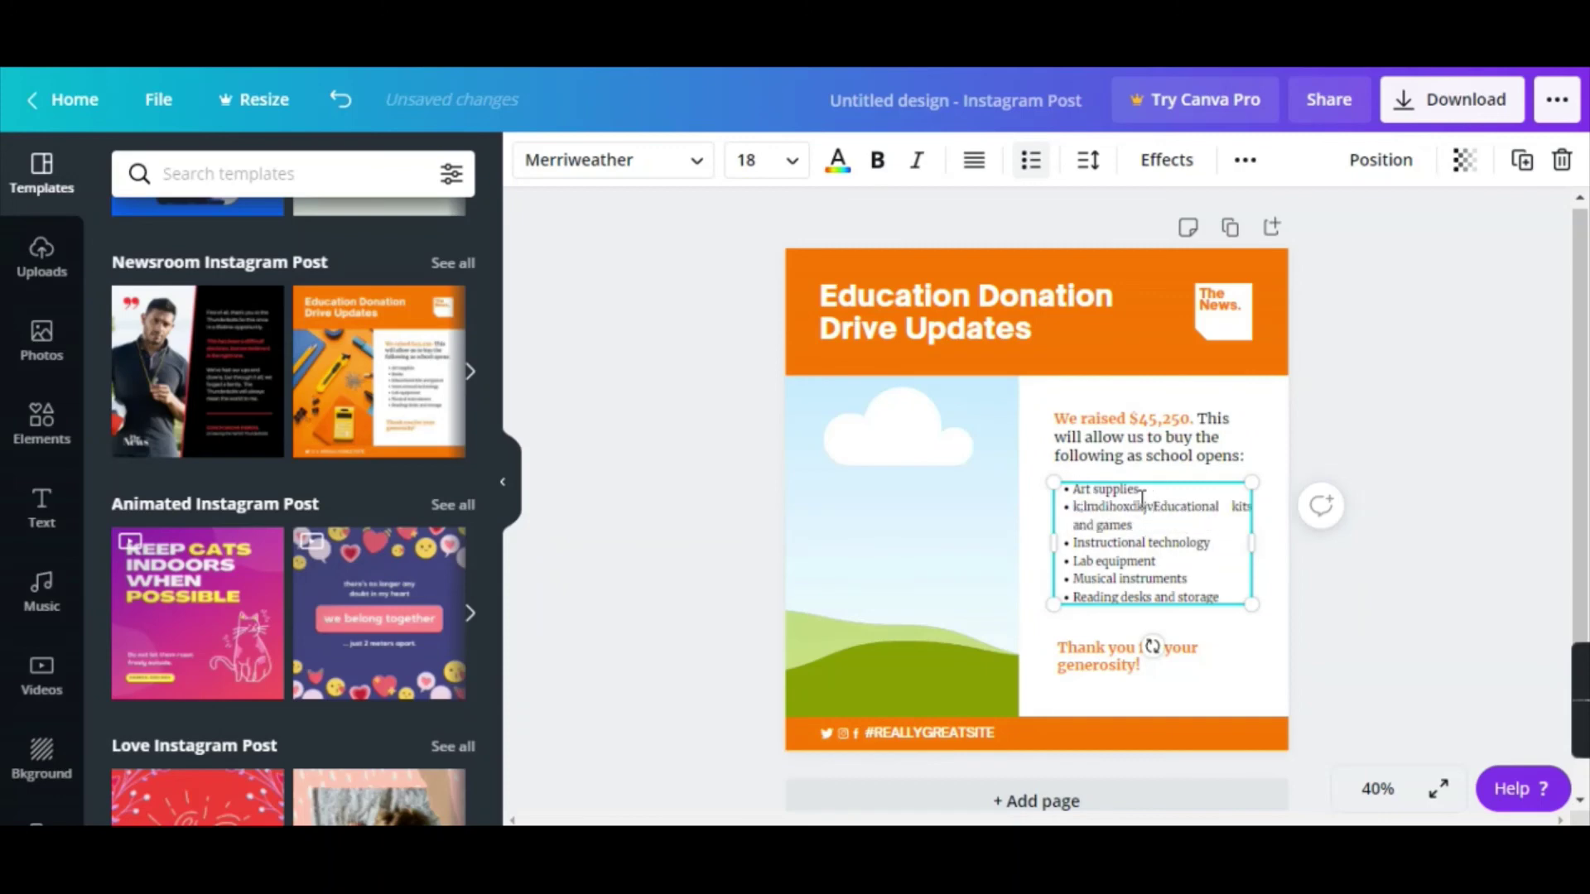
type("xdjv")
key("ctrl+a")
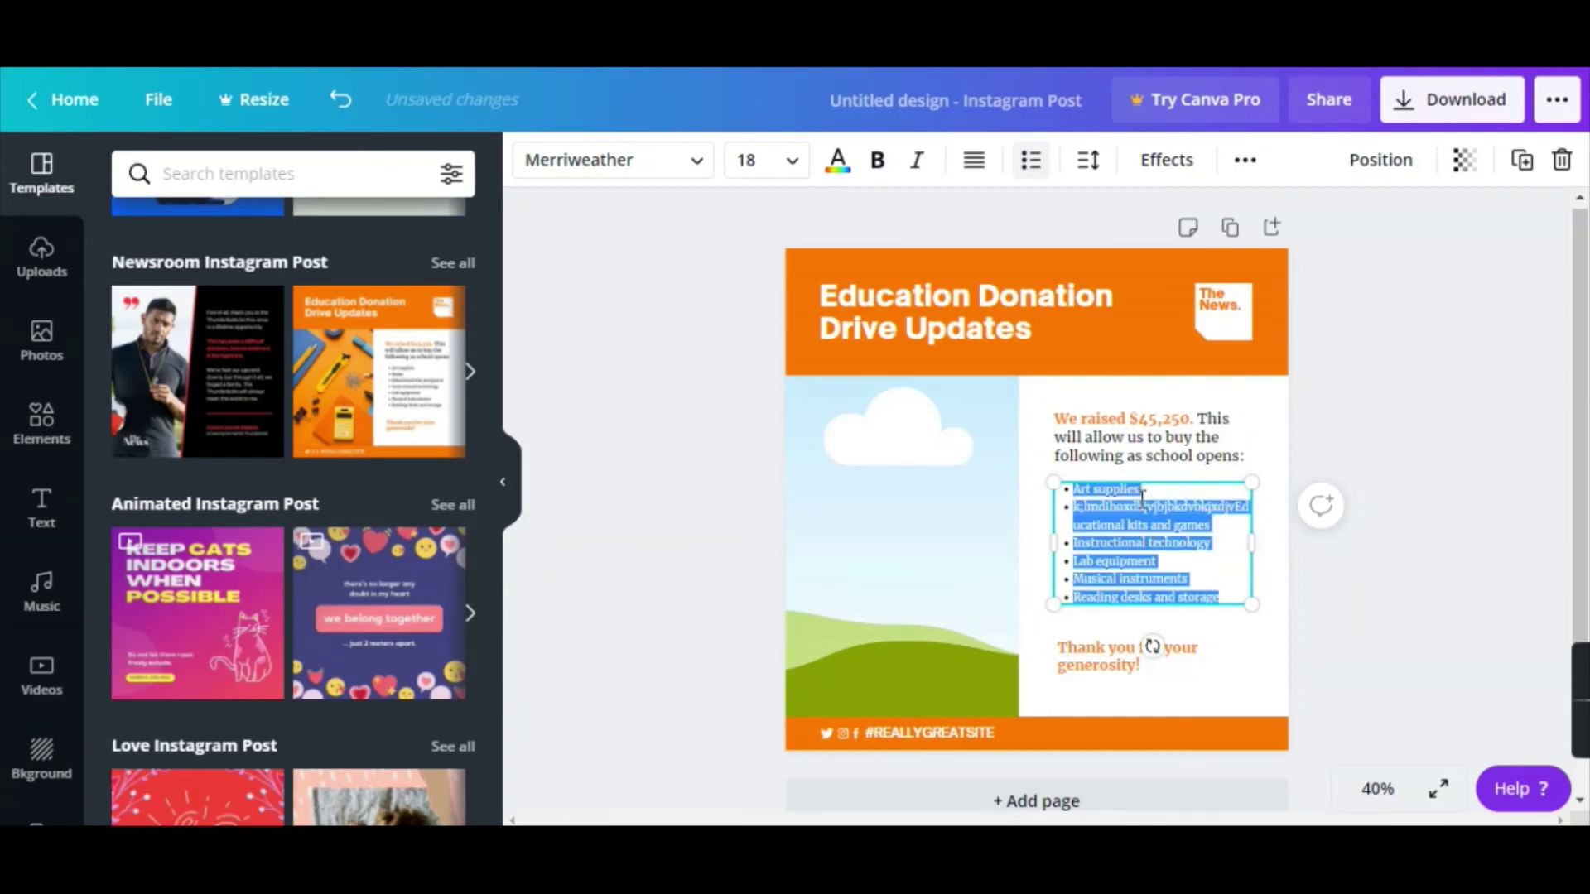
type("jubsdbgufbcsdfbg")
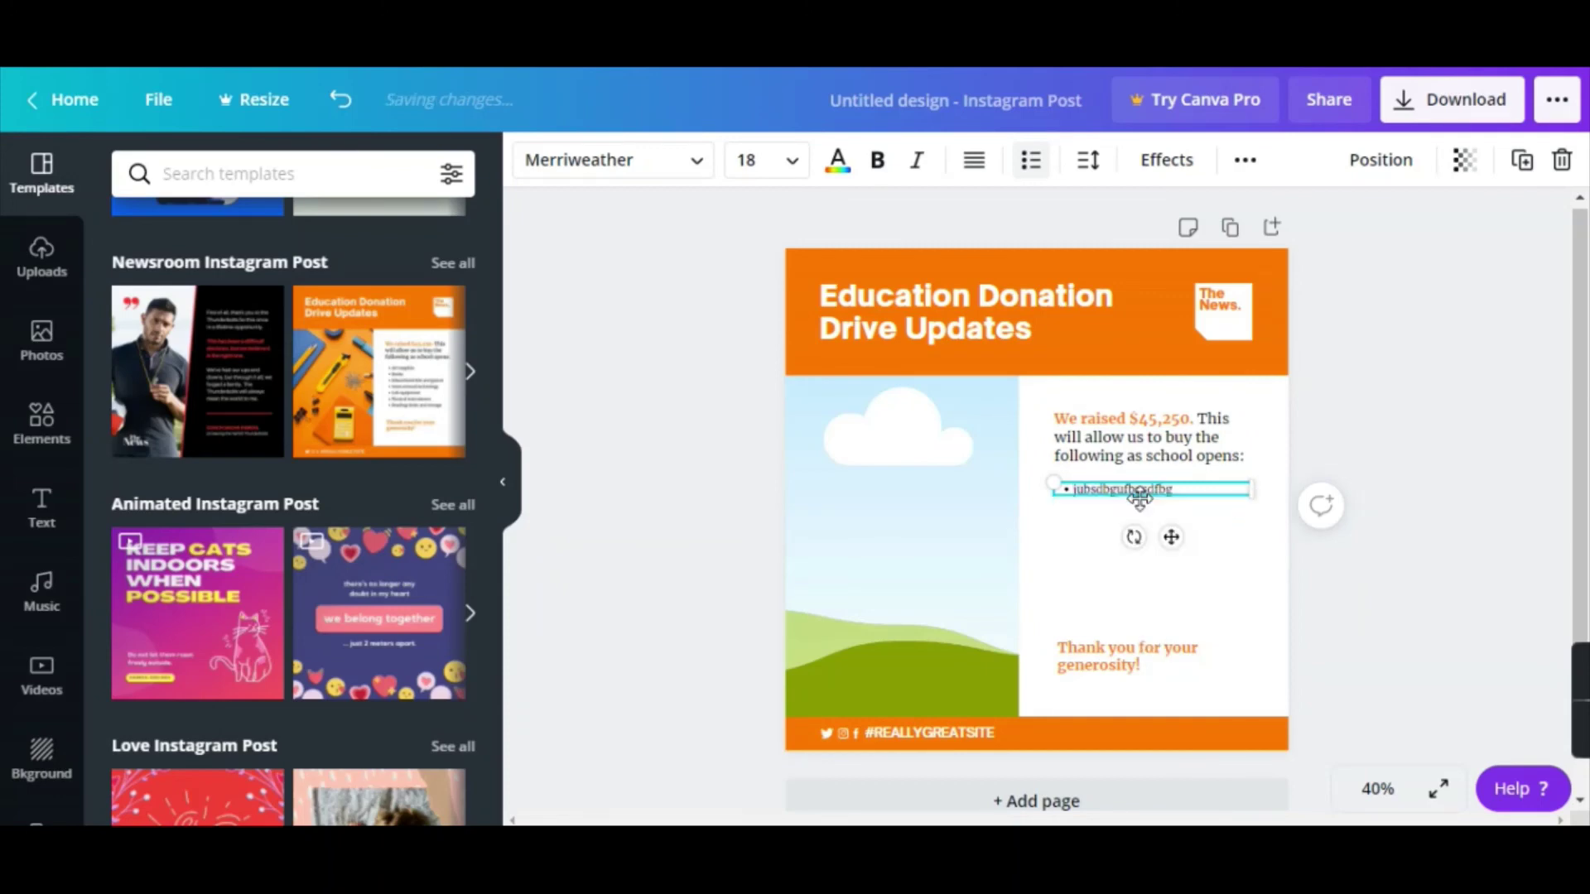
Select the heading, open and close Download, then return to Canva's home page.
left_click(1000, 319)
double_click(999, 319)
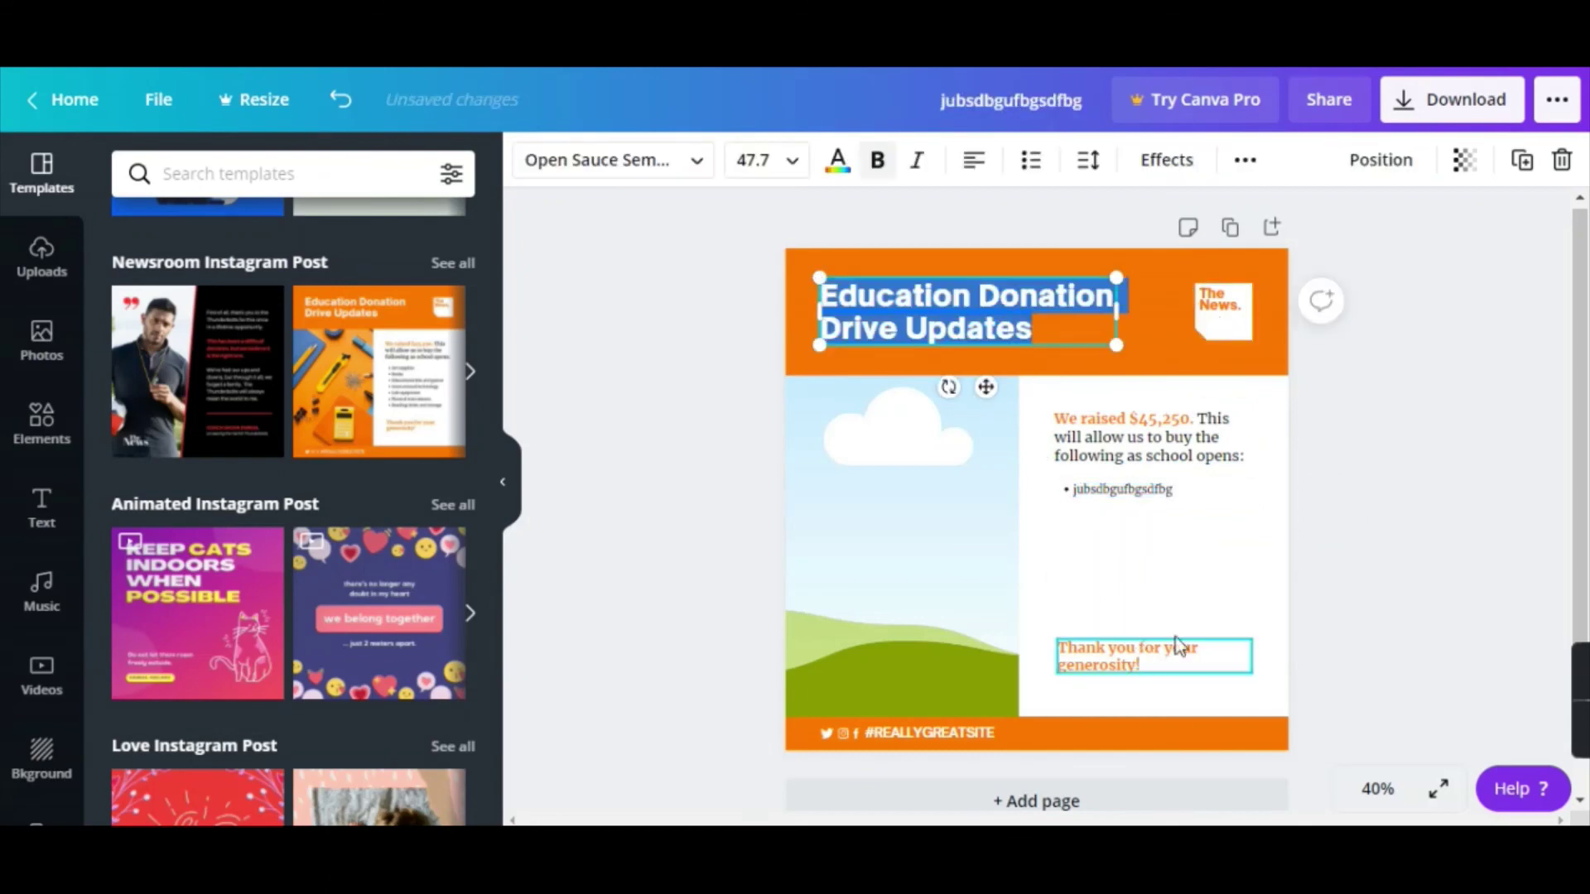
left_click(1374, 417)
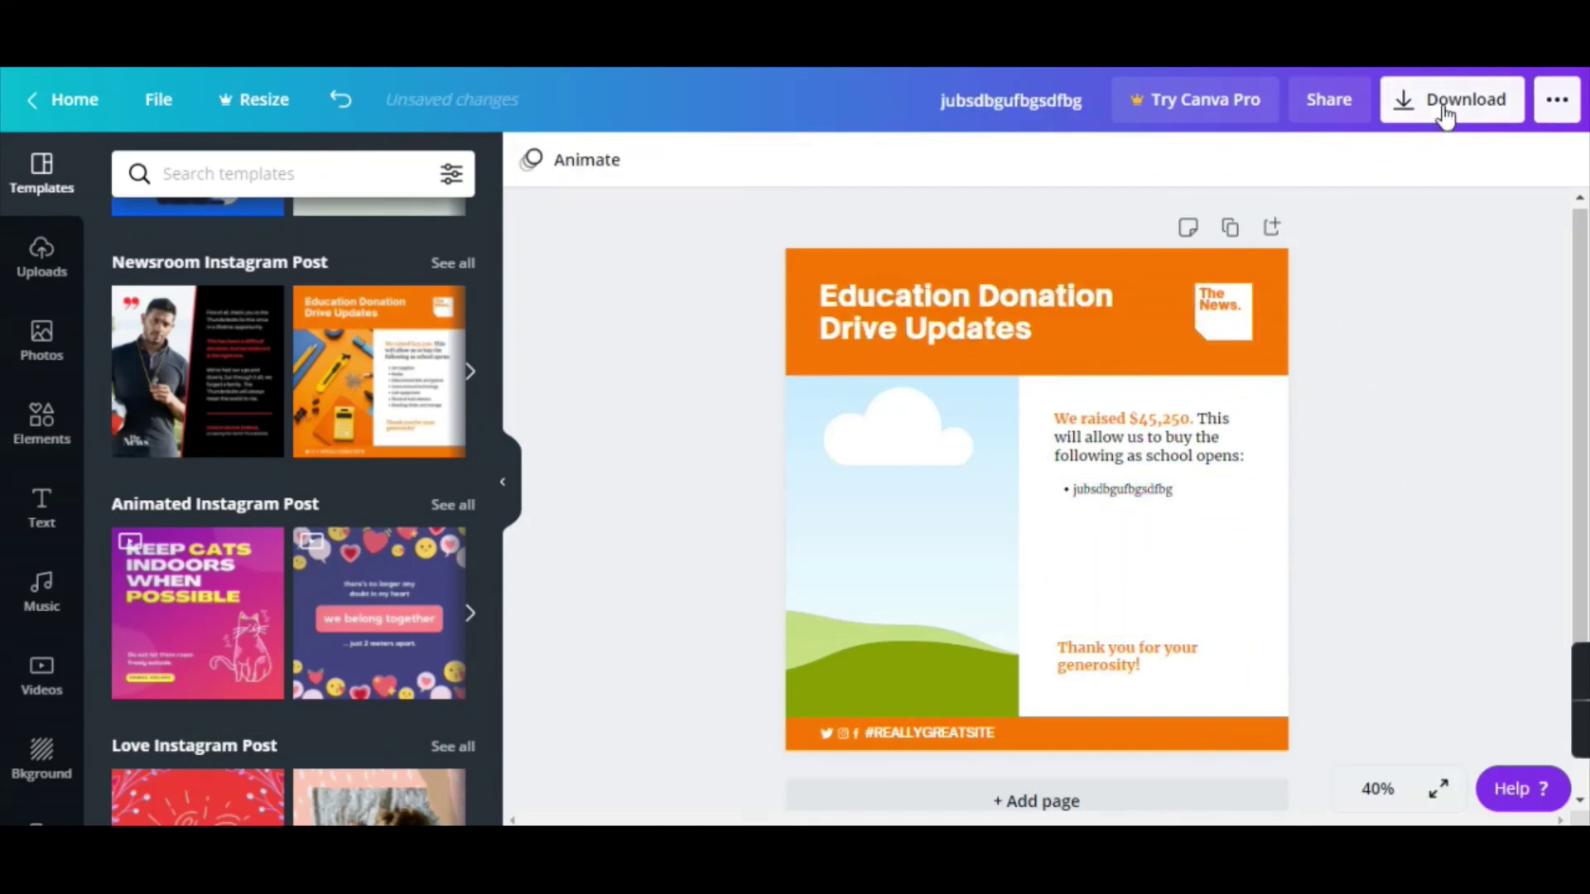
left_click(1445, 115)
left_click(662, 364)
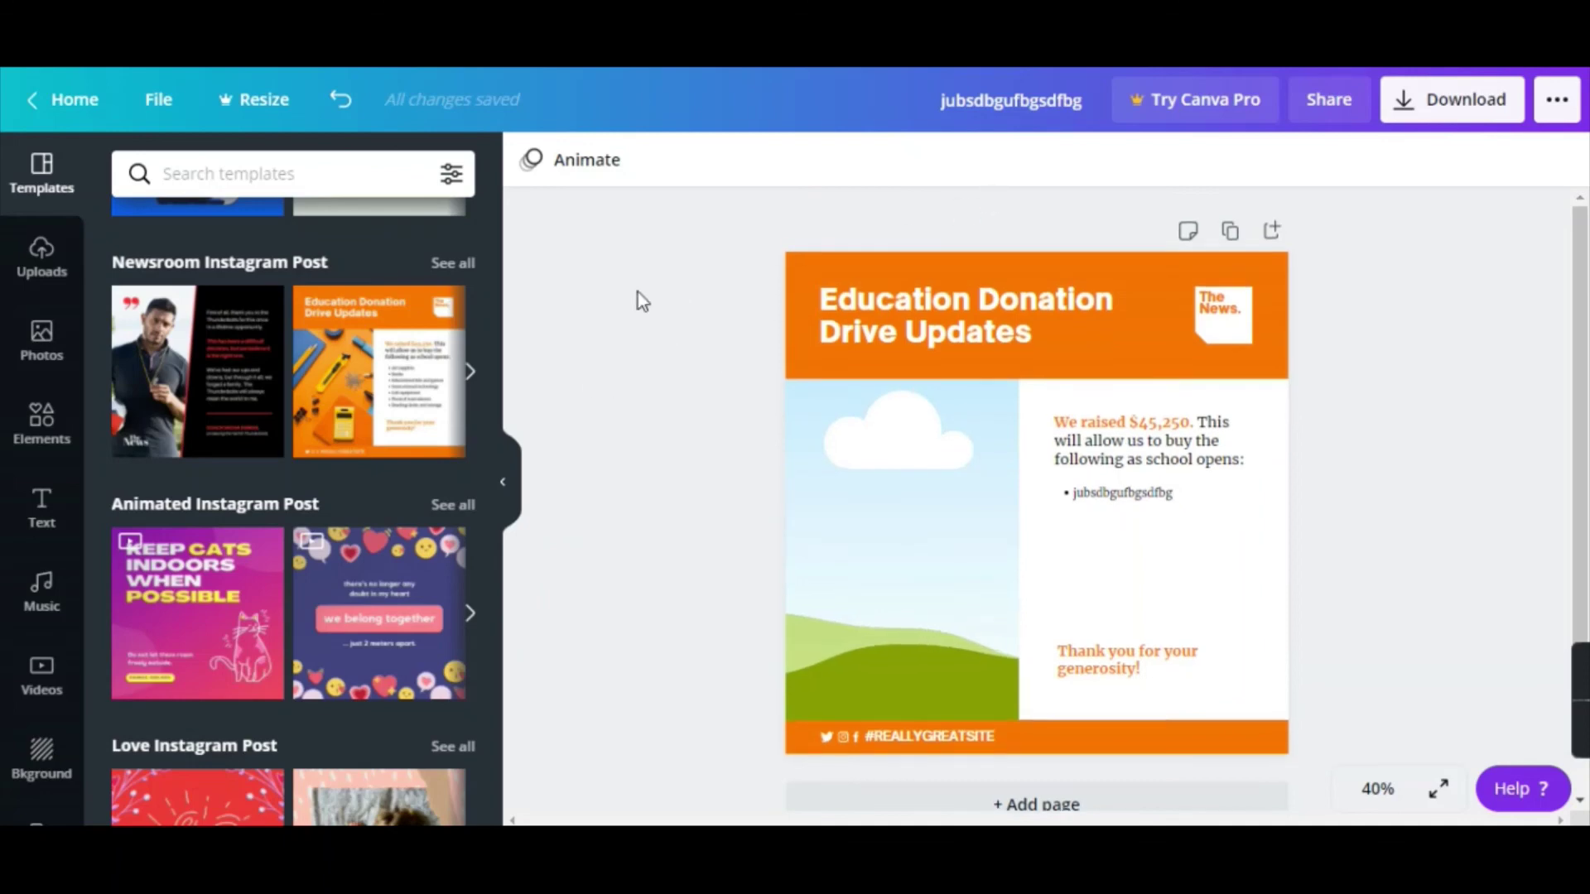
left_click(70, 105)
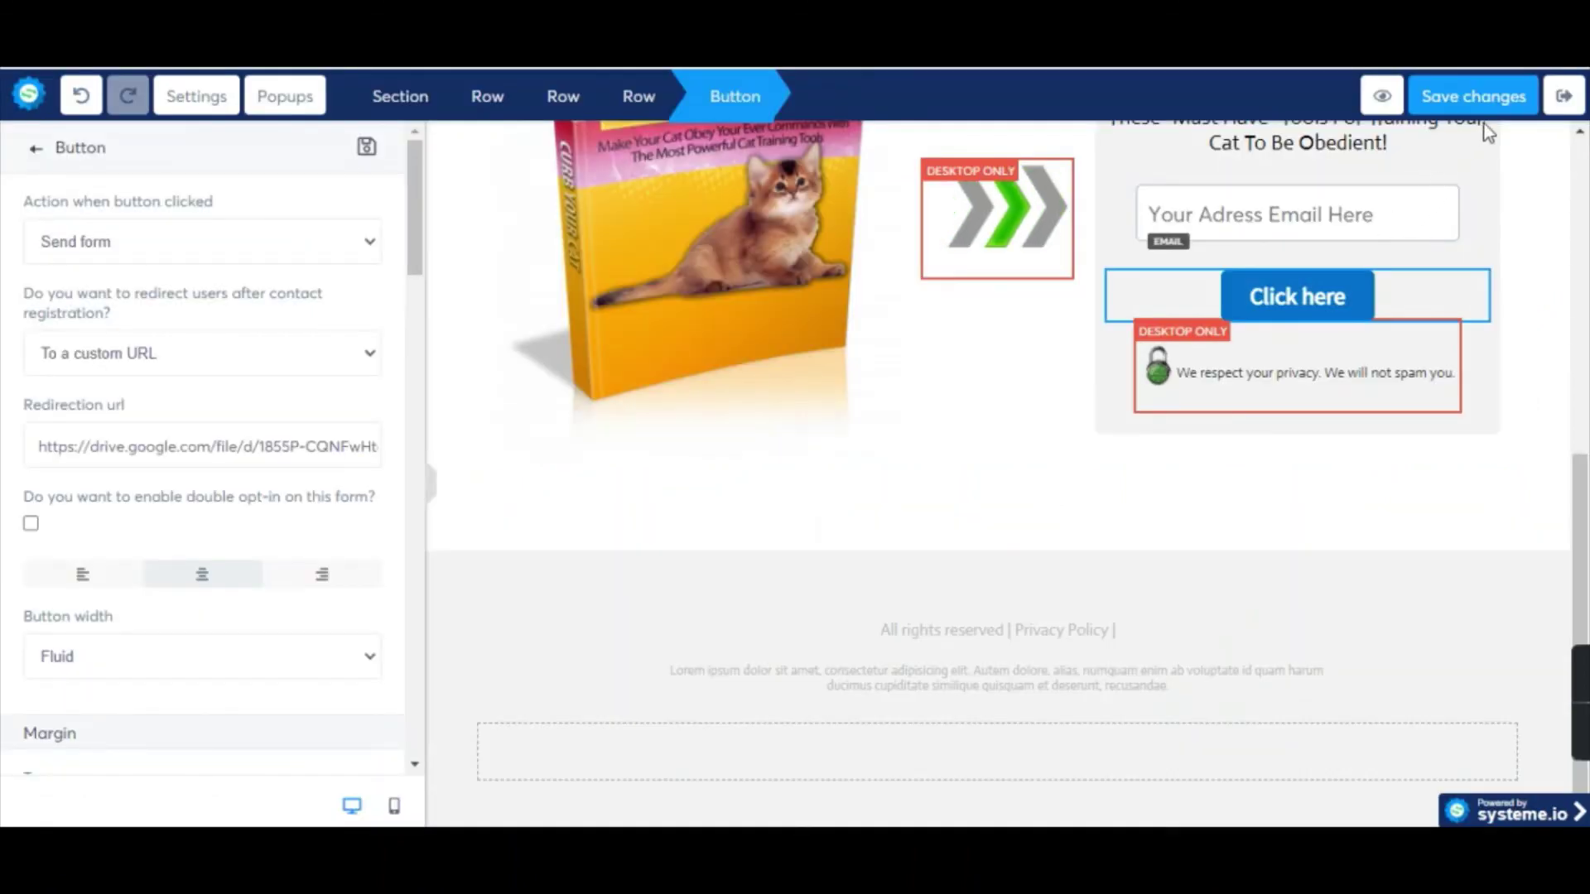
Save and exit the squeeze page, copy its URL from the funnel step, and open a new tab.
left_click(1465, 100)
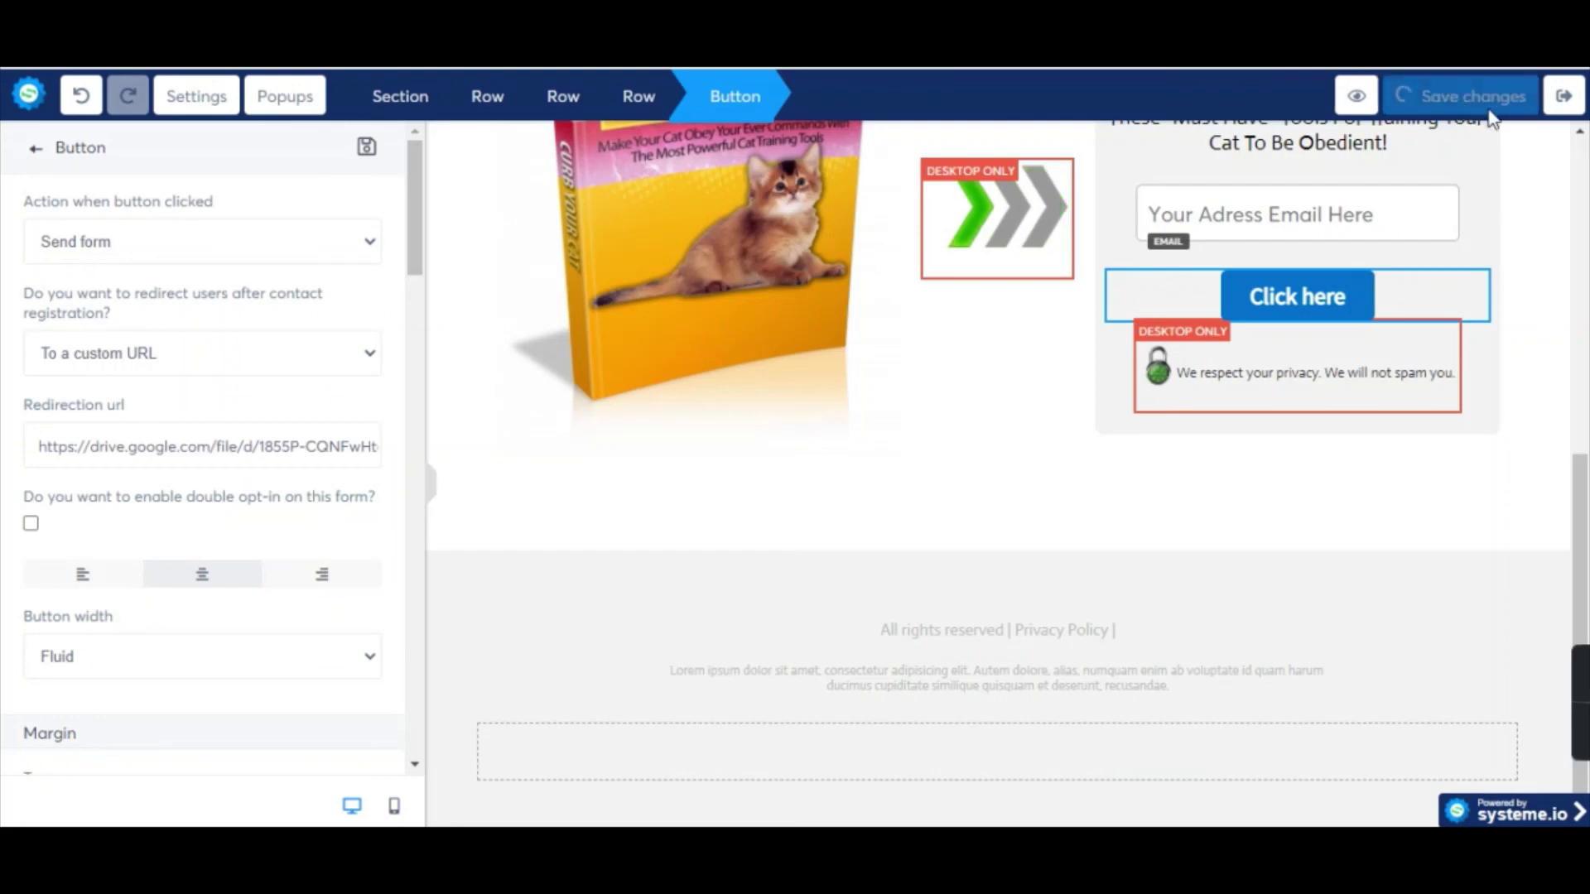
left_click(1569, 109)
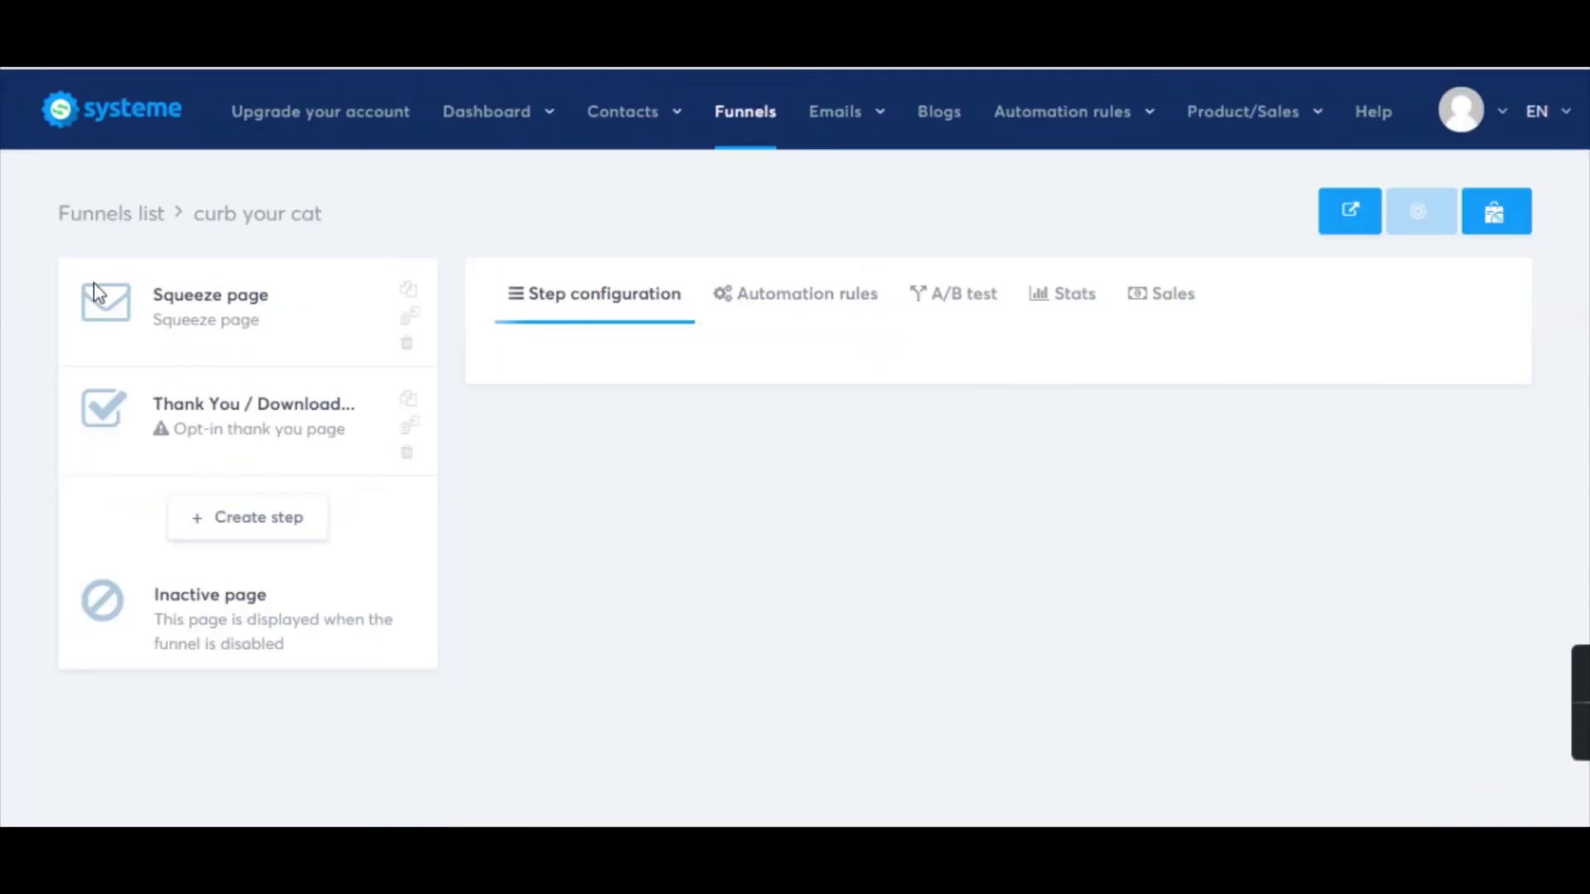
left_click(390, 347)
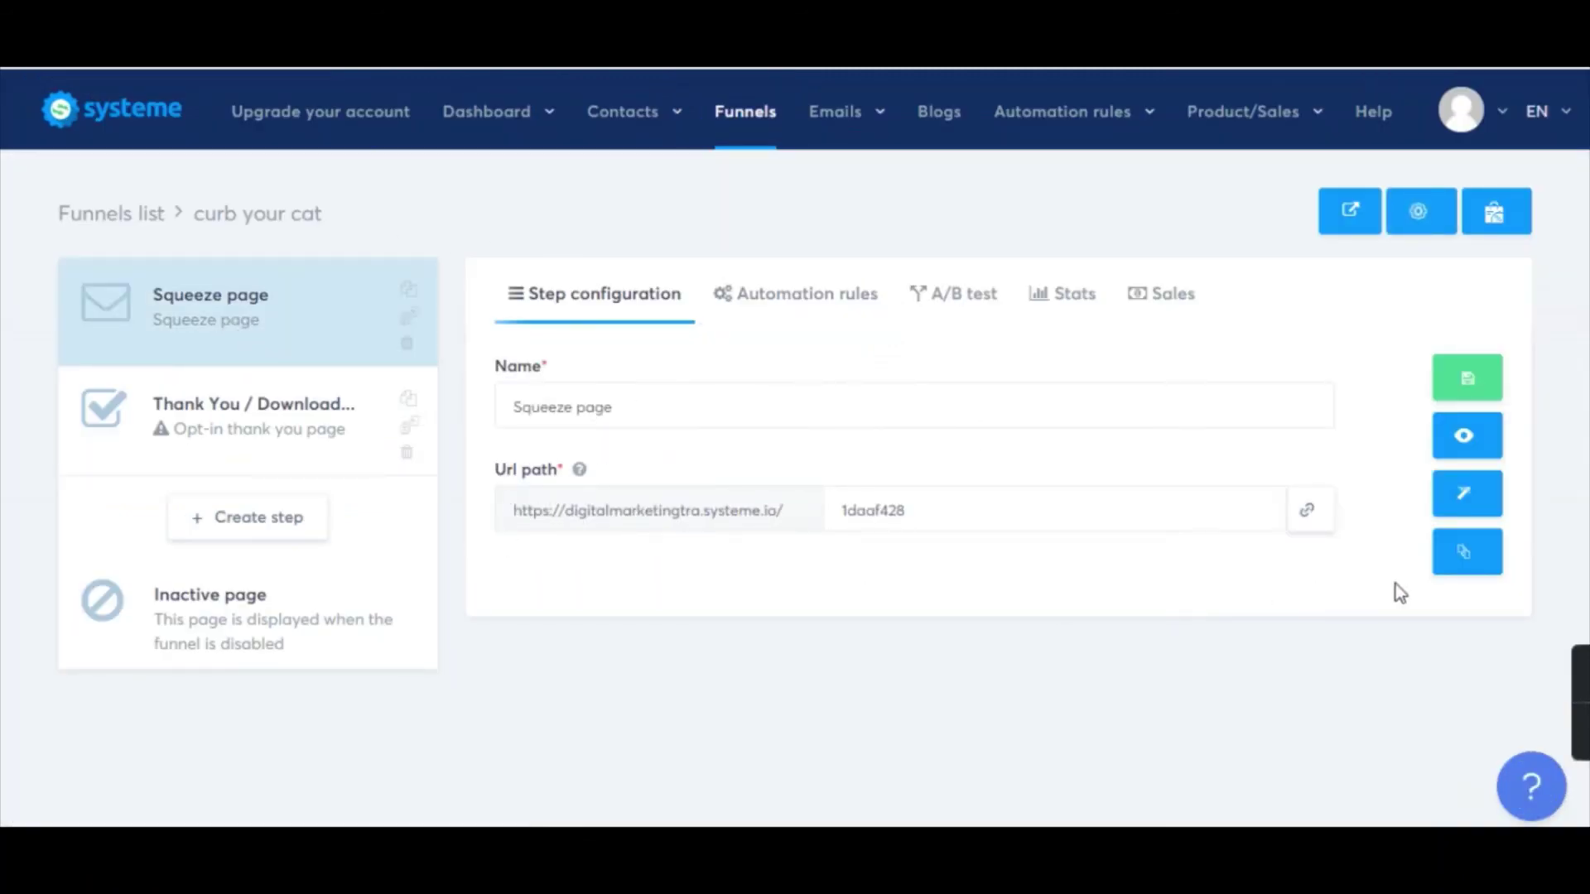
left_click(1308, 520)
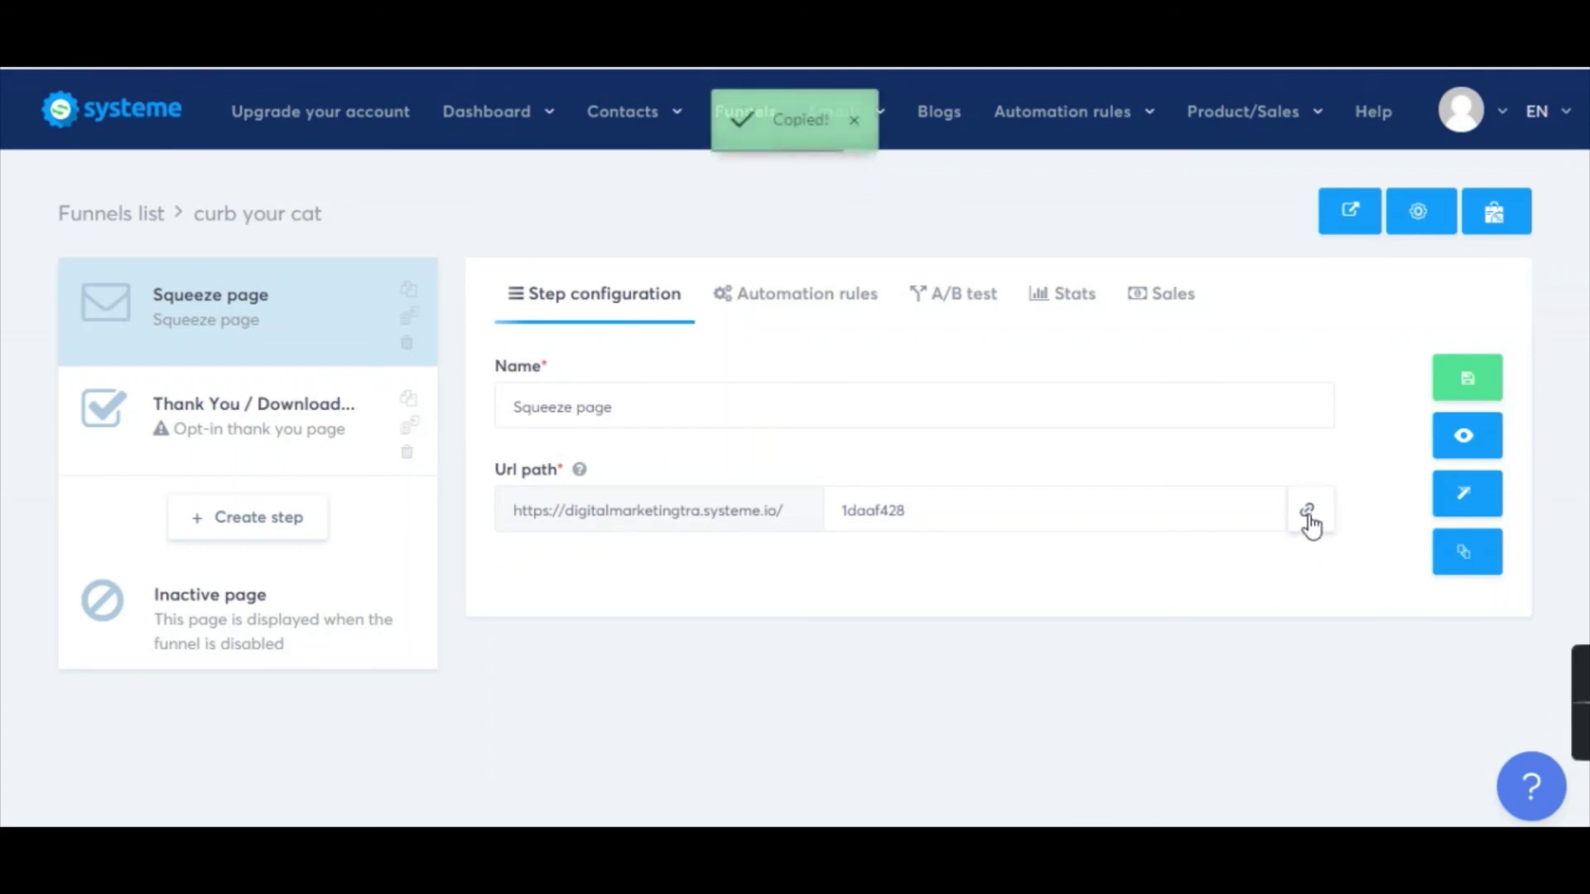
left_click(1308, 520)
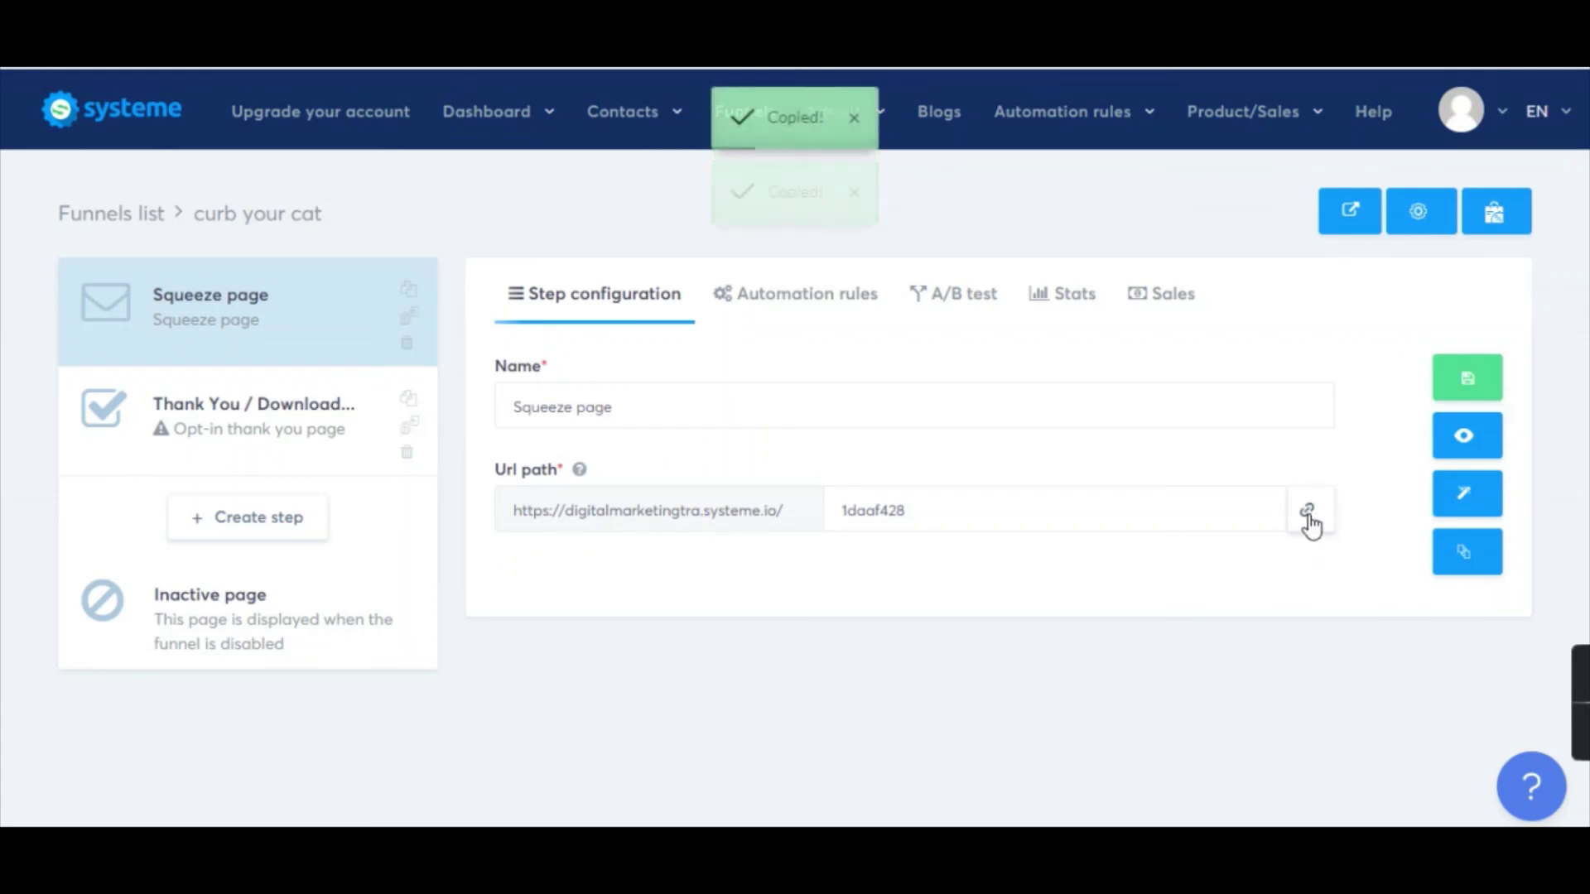
key("ctrl+t")
key("ctrl+l")
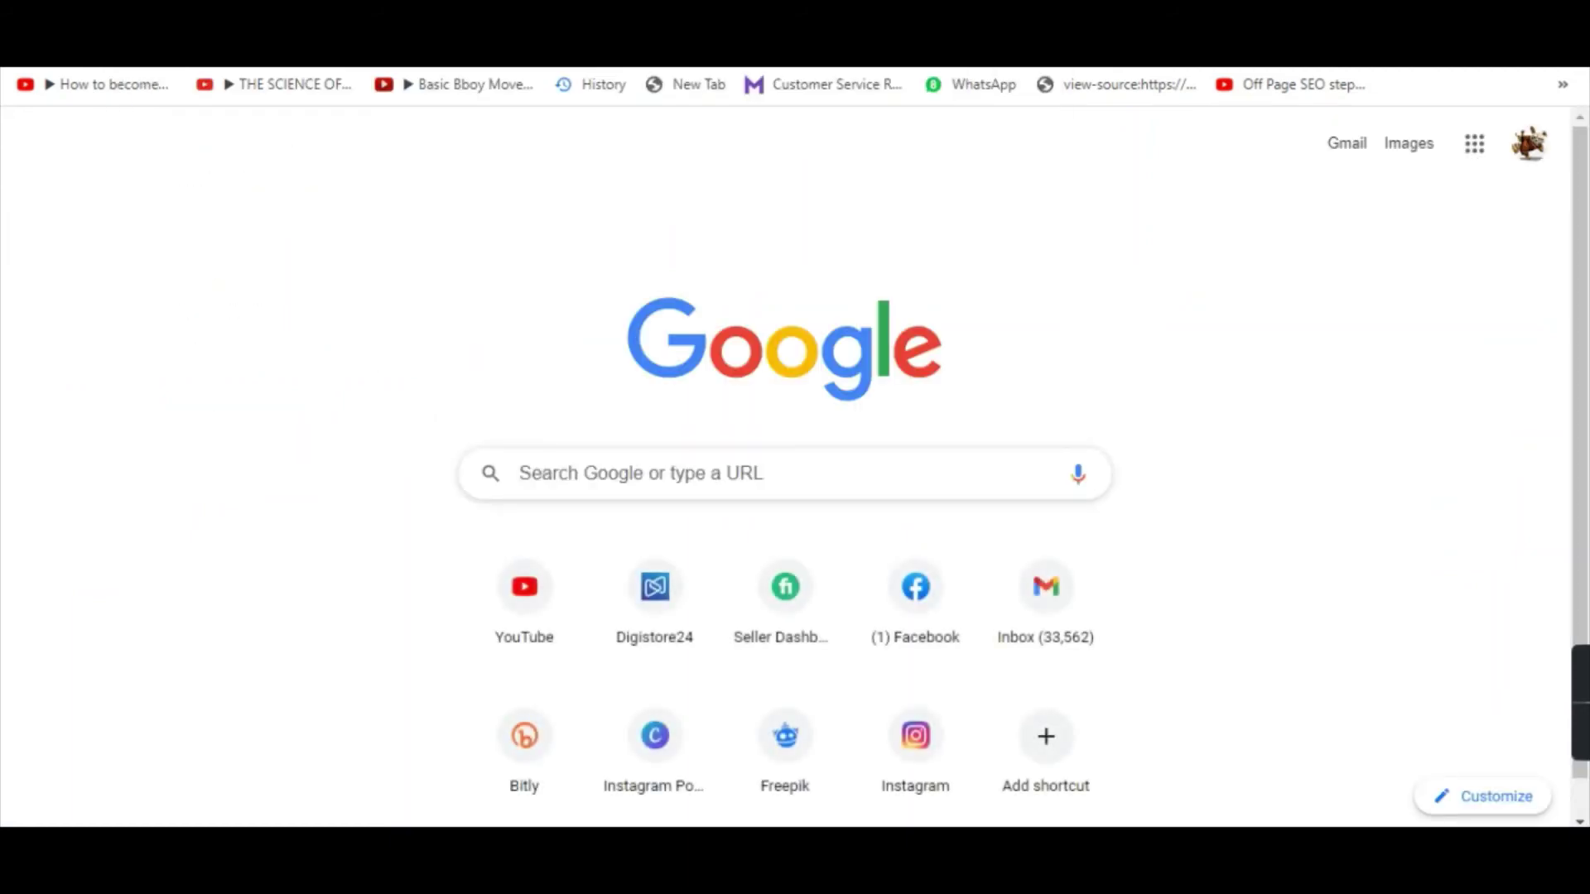
Go to Bitly and create a new link from the pasted squeeze page URL.
key("Return")
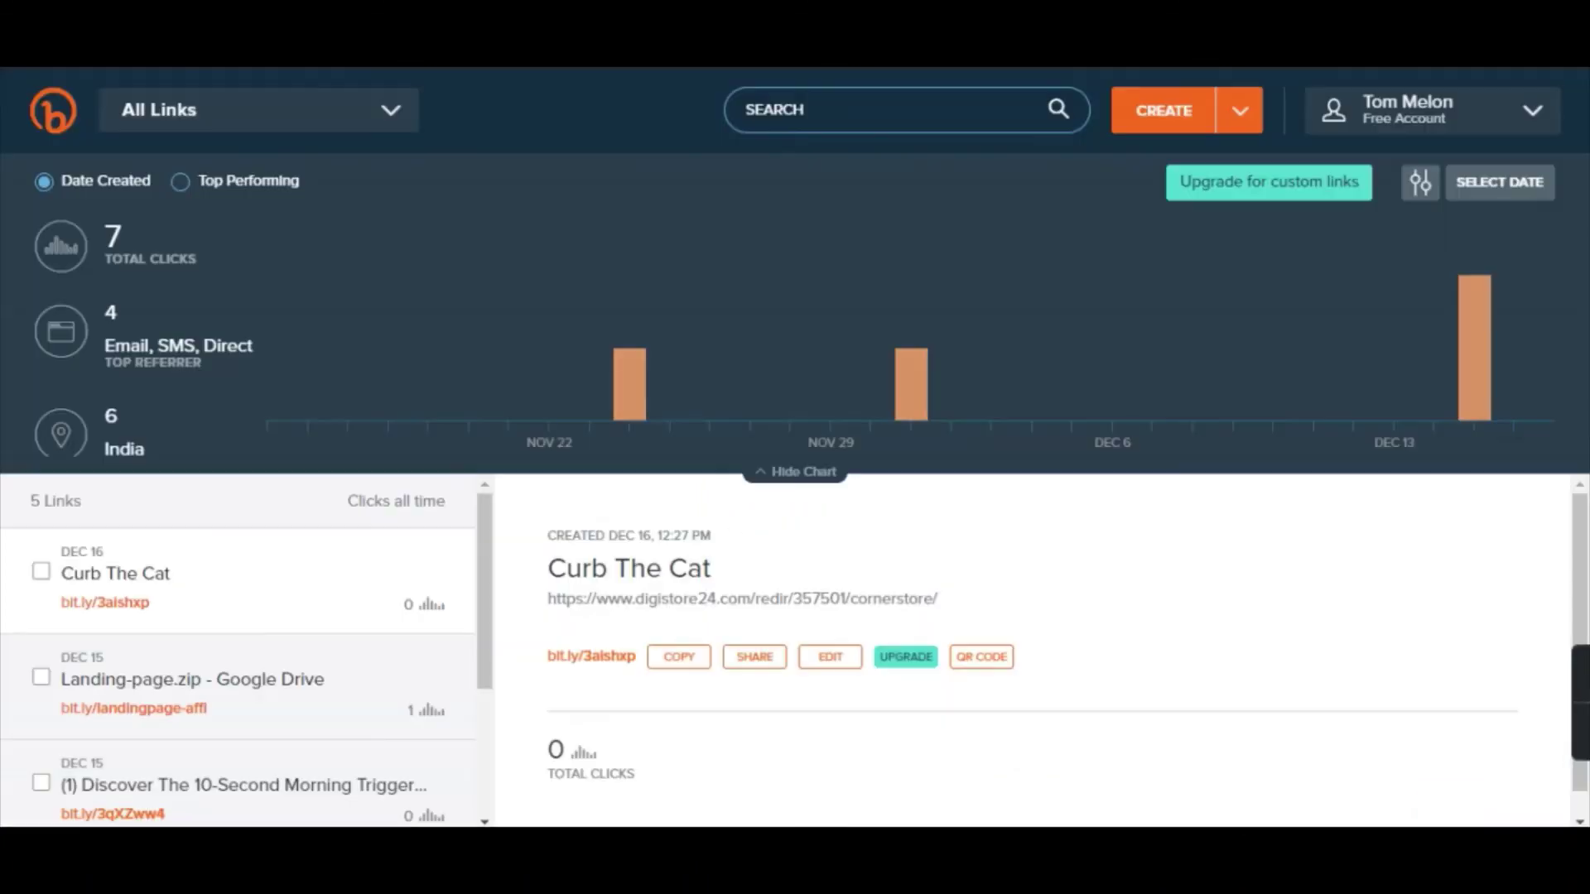
left_click(1163, 110)
left_click(1150, 156)
key("ctrl+v")
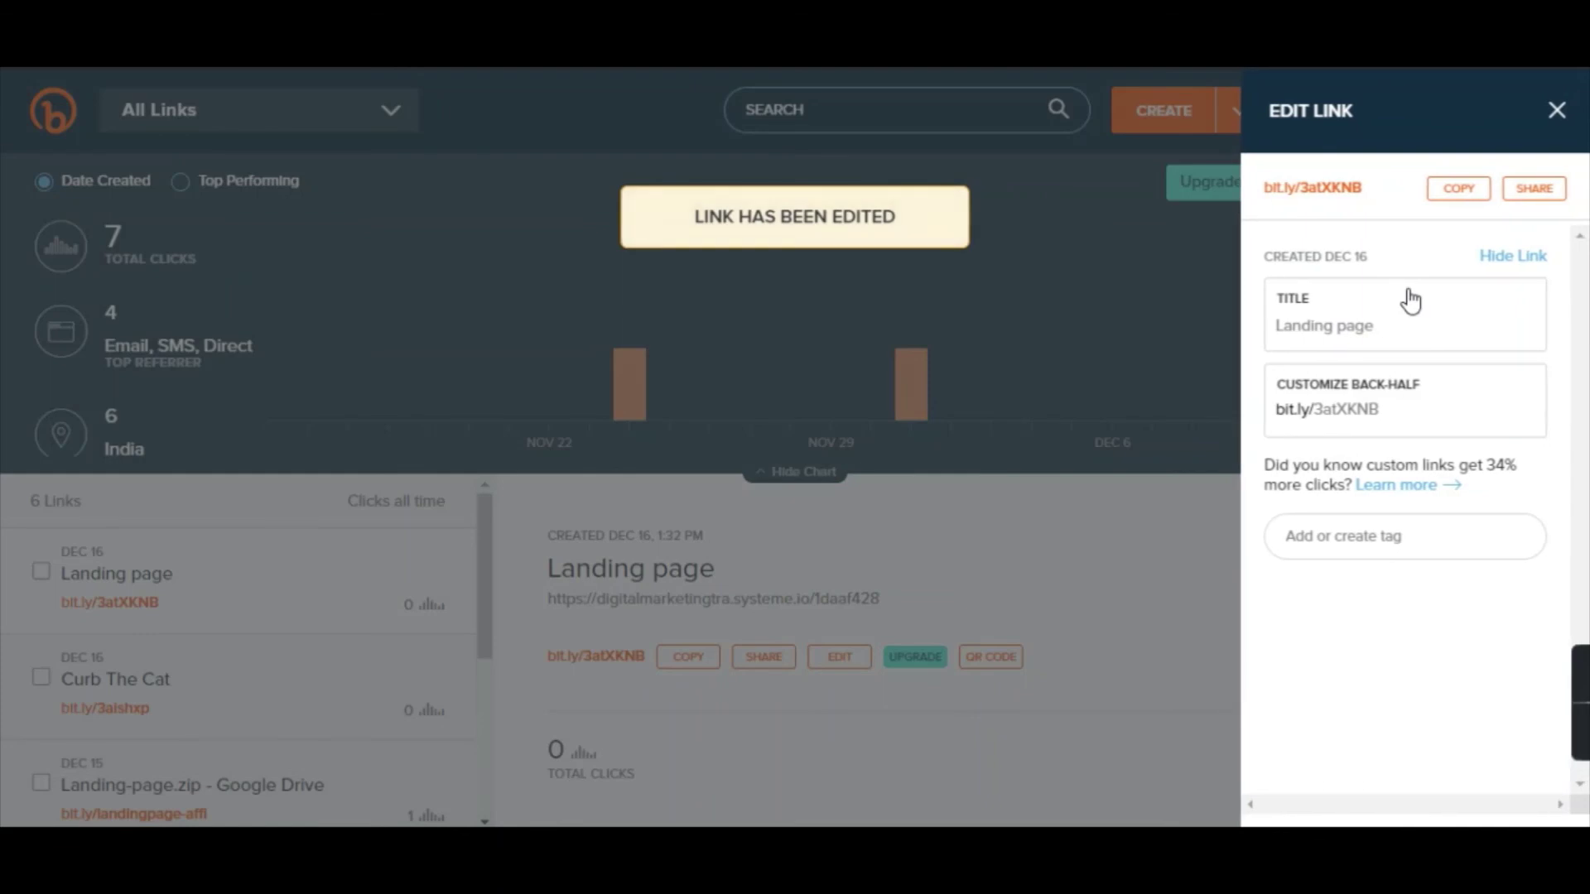
Retitle the link 'curb the cat', copy the short link and save it.
left_click(1374, 327)
key("ctrl+a")
key("BackSpace")
type("cur")
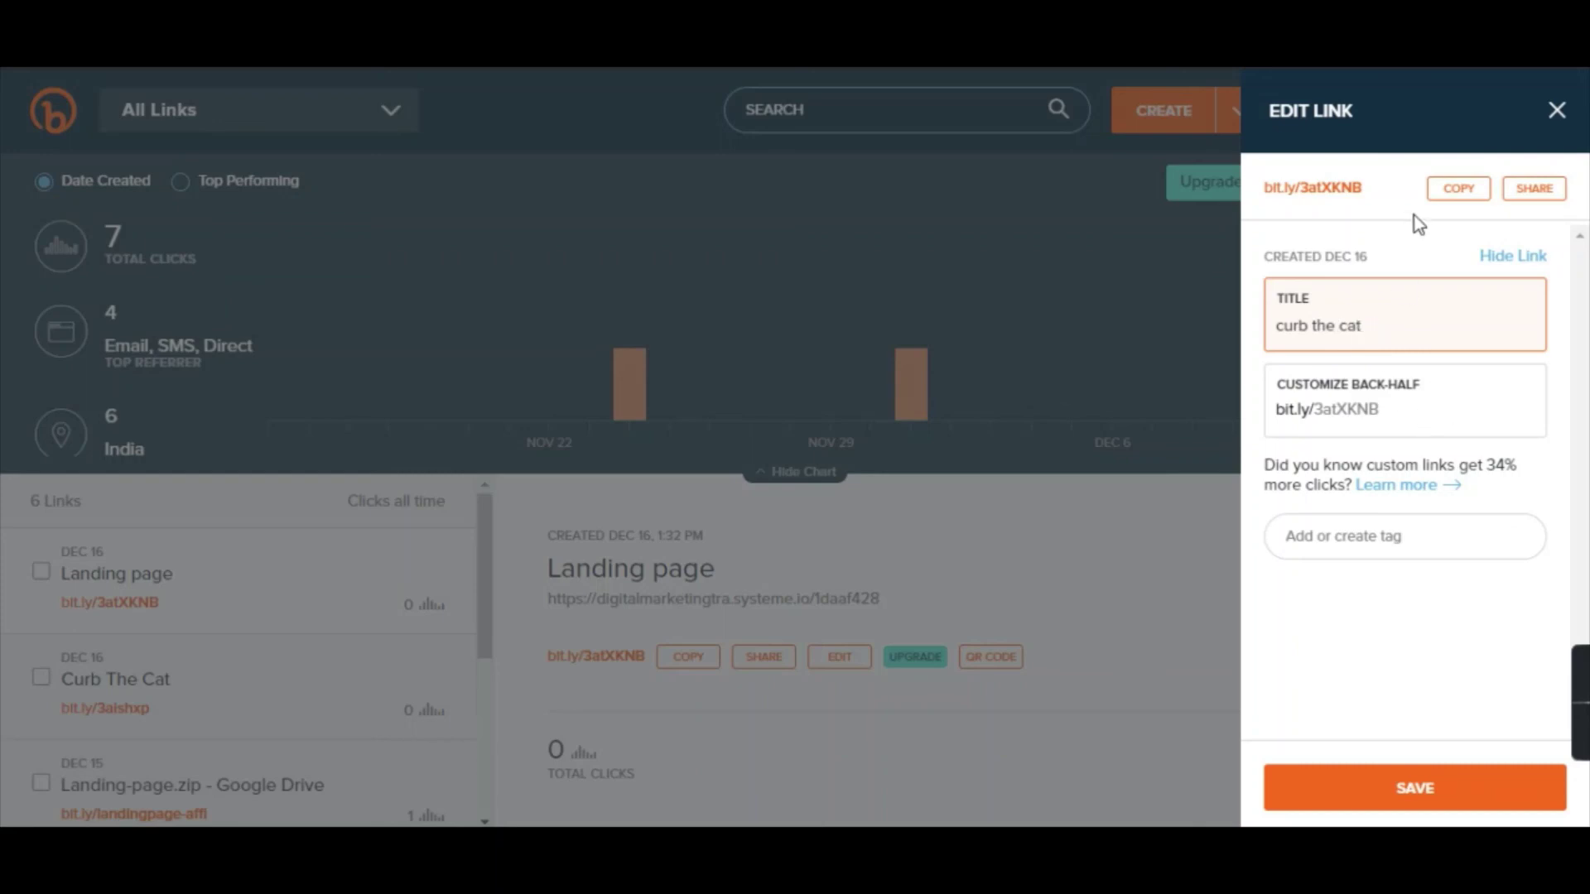
type("b the cat")
left_click(1458, 189)
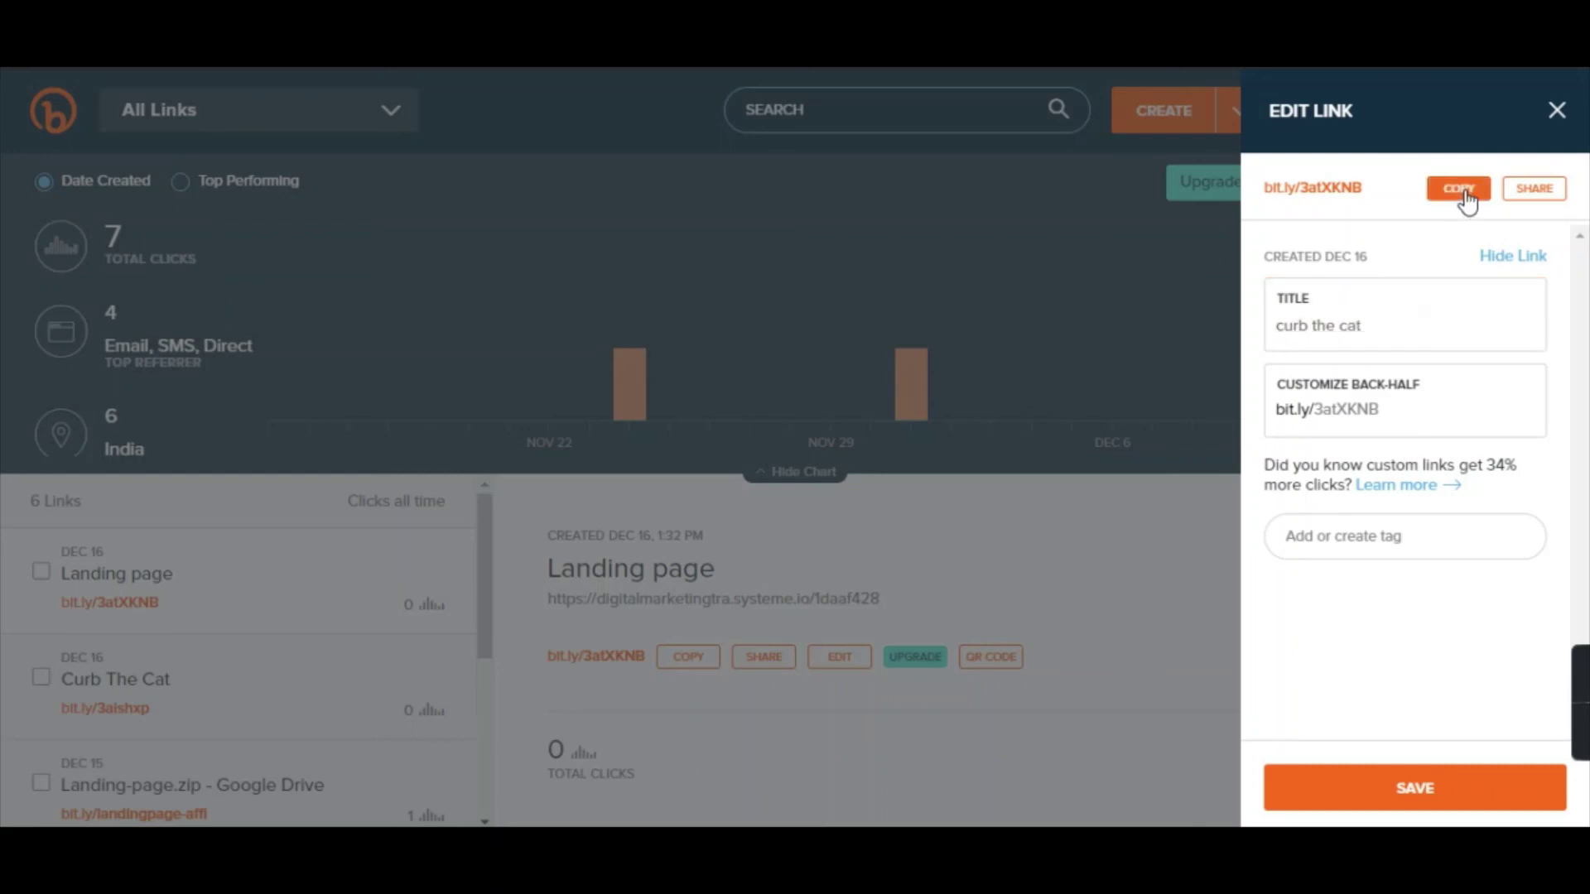
left_click(1397, 793)
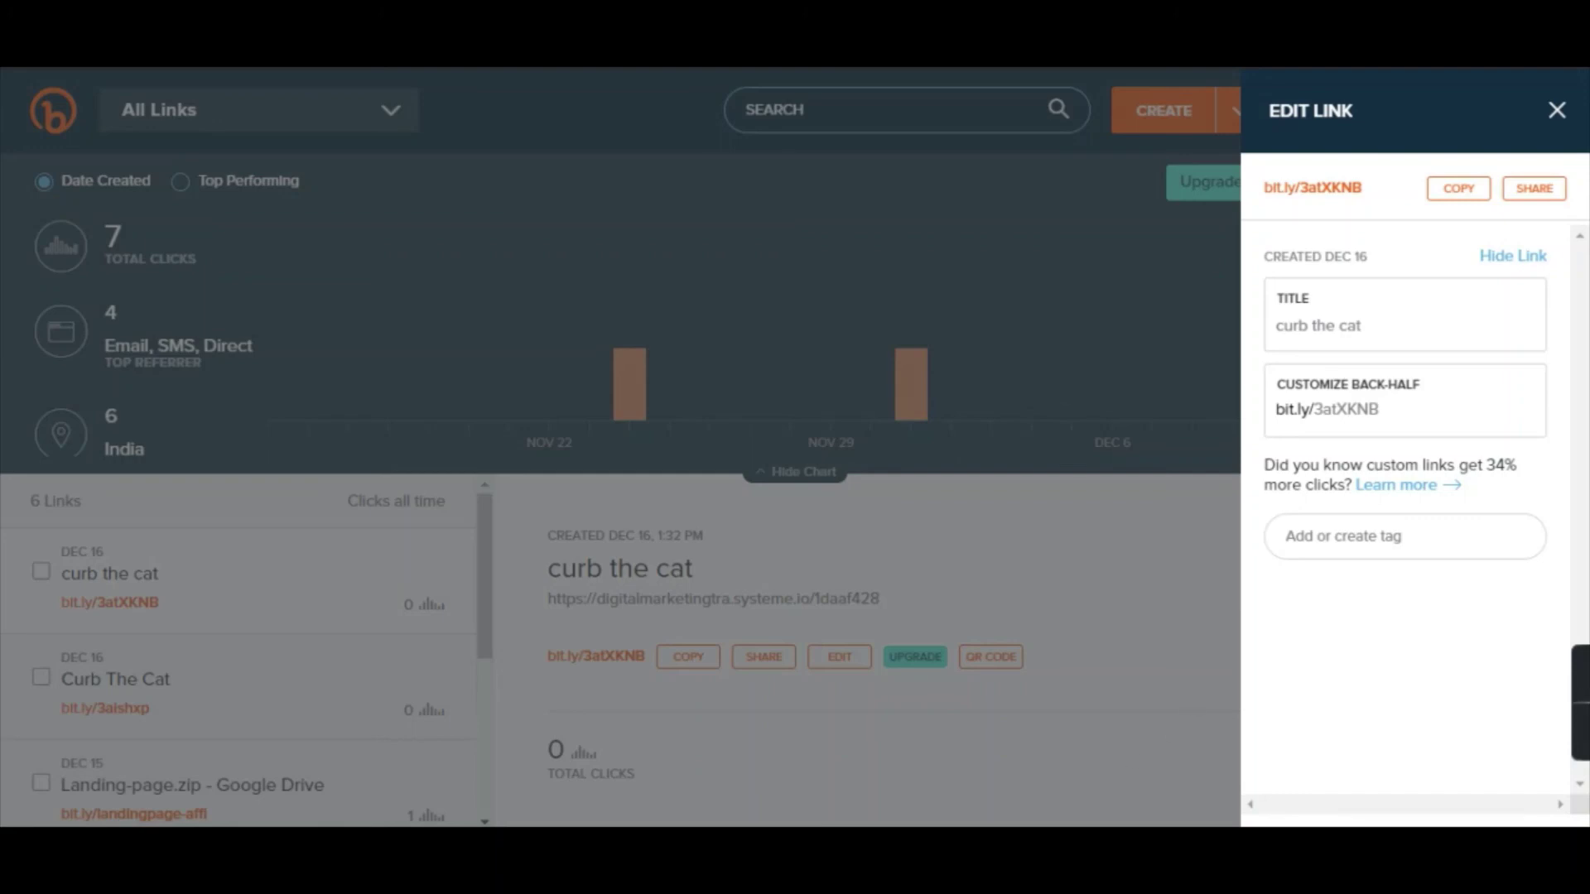
Switch to the YouTube channel window and look over its uploads.
left_click(721, 762)
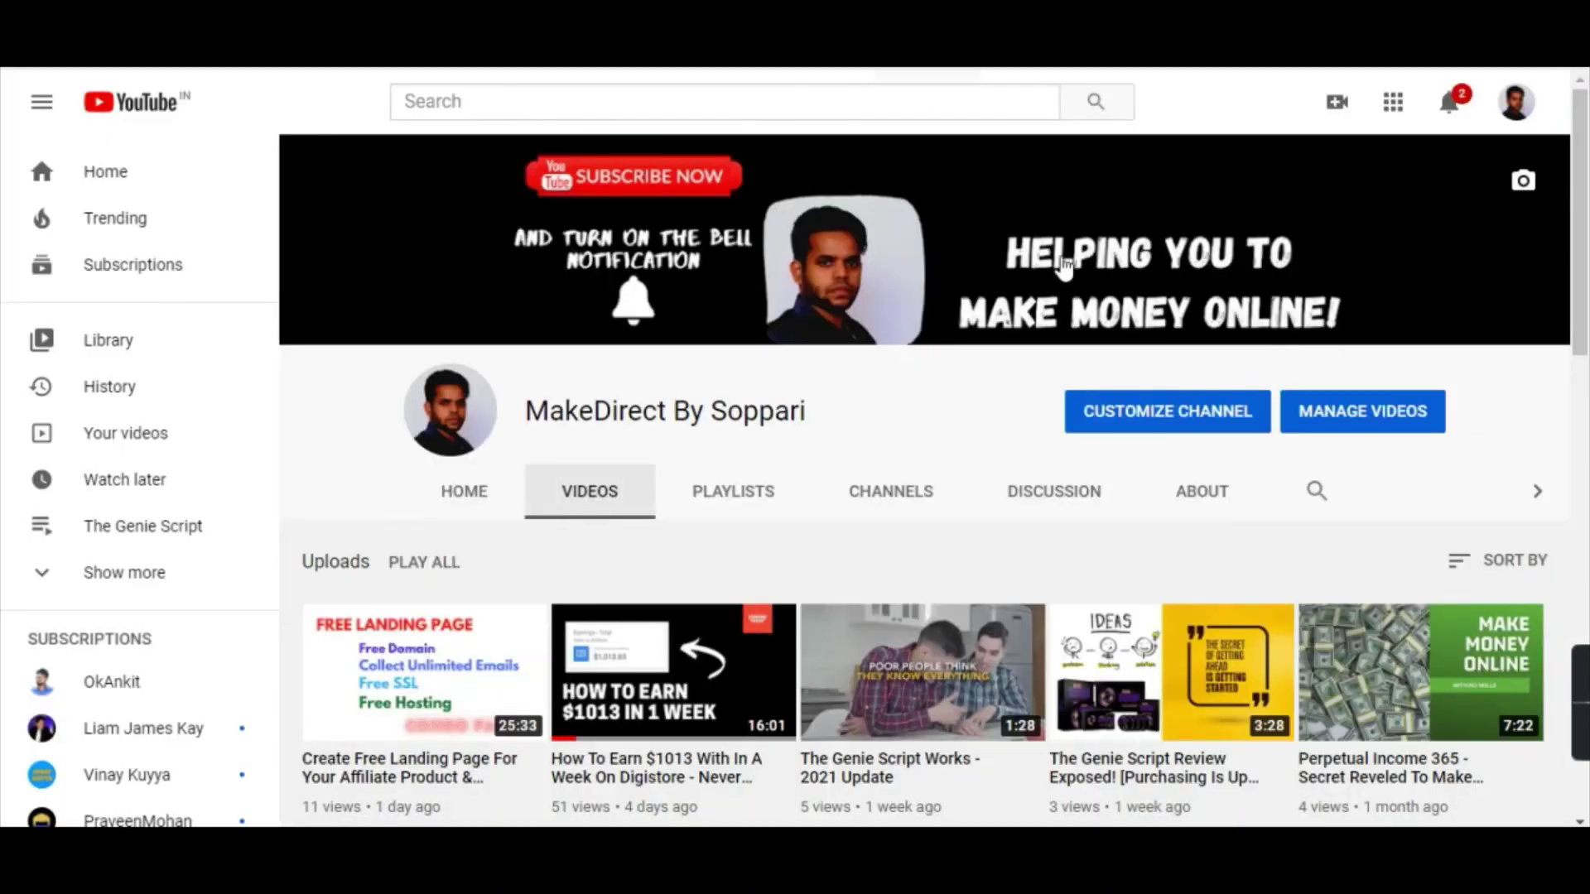
scroll(526, 607, "down", 14)
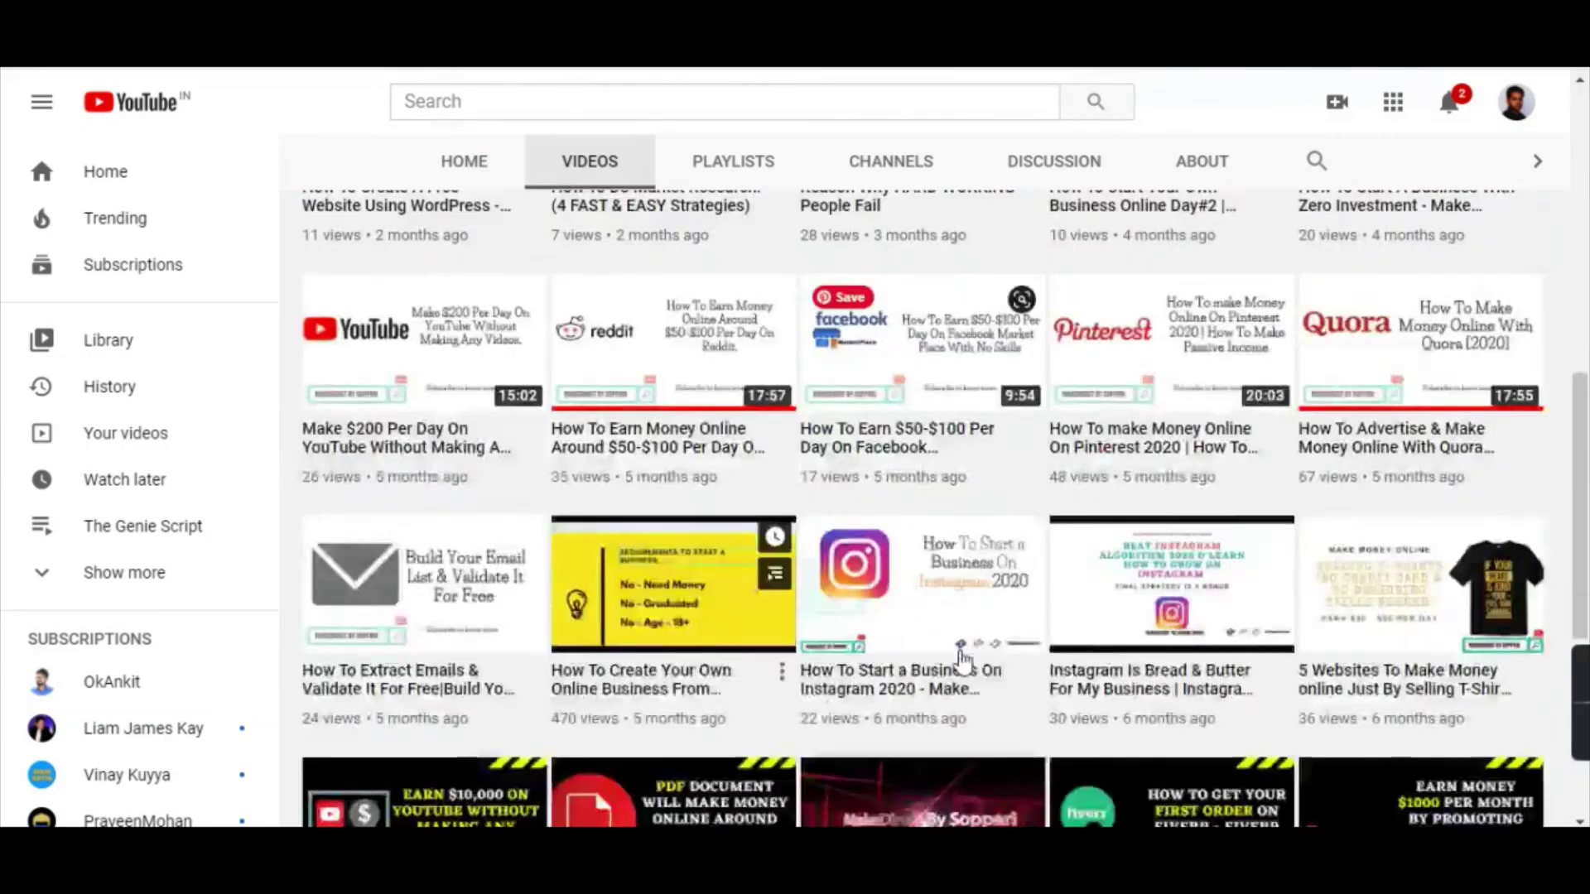
scroll(530, 609, "up", 14)
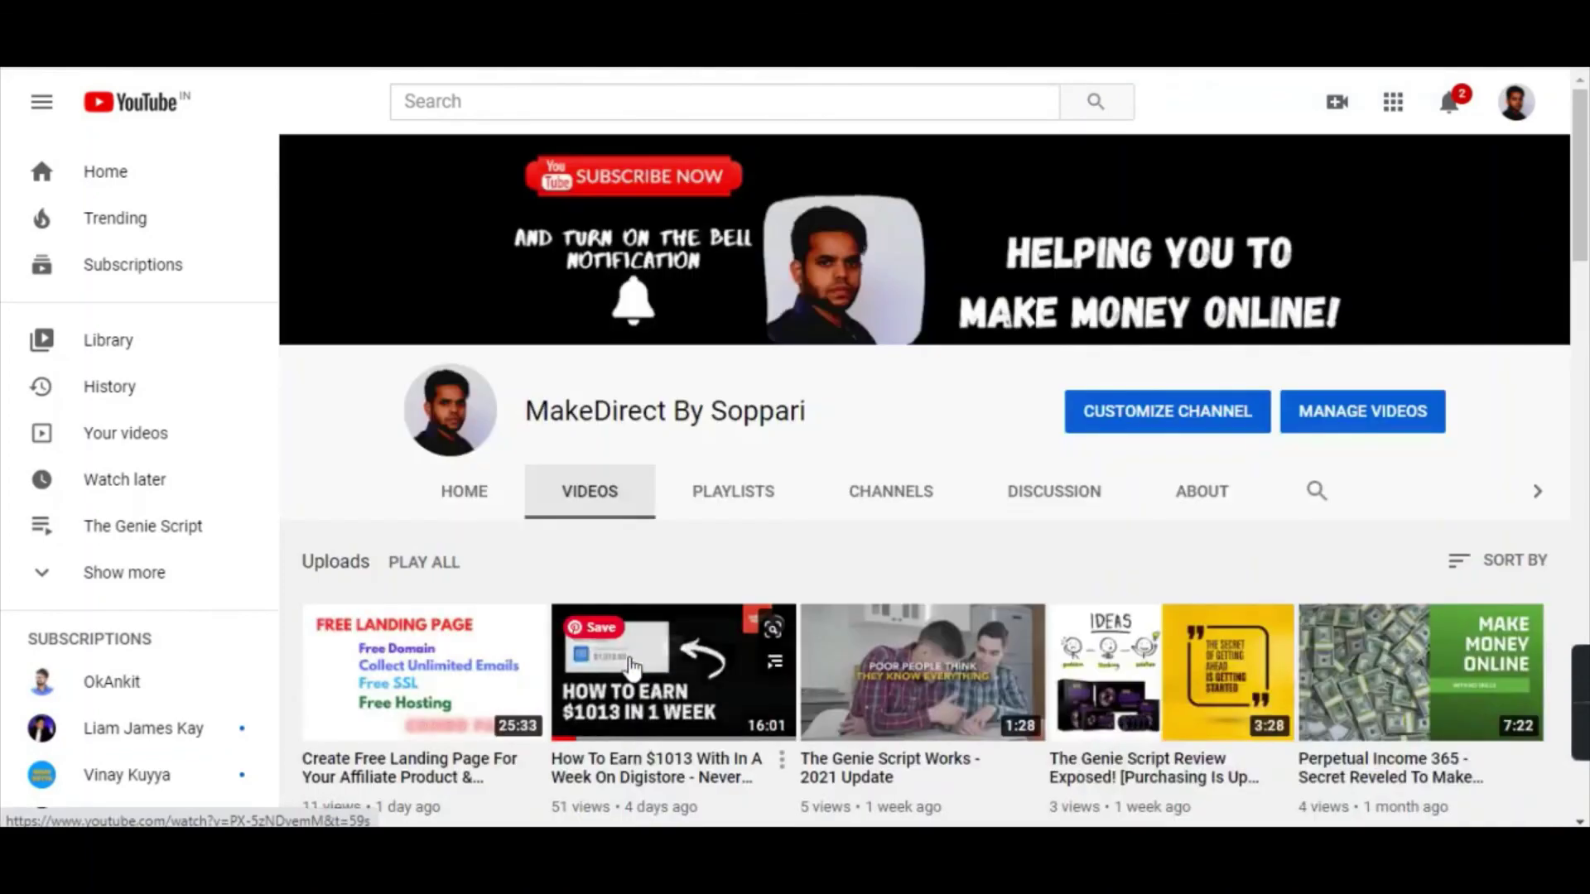